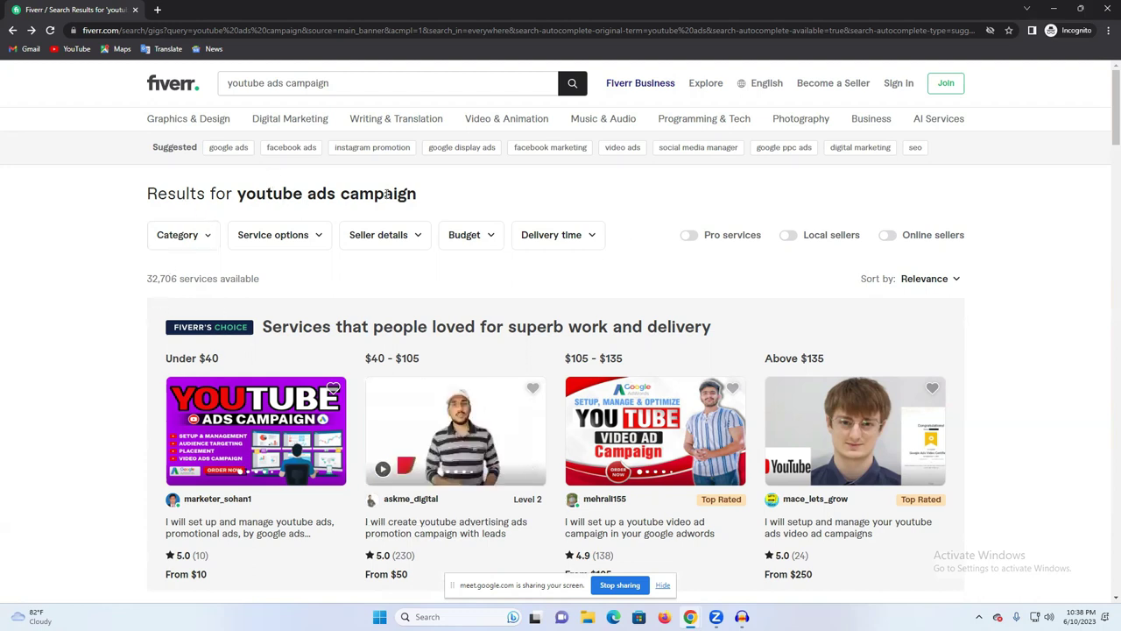
Step: Shorten the service search to "youtube ads", run it and scan the first rows of matching gigs
double_click(296, 84)
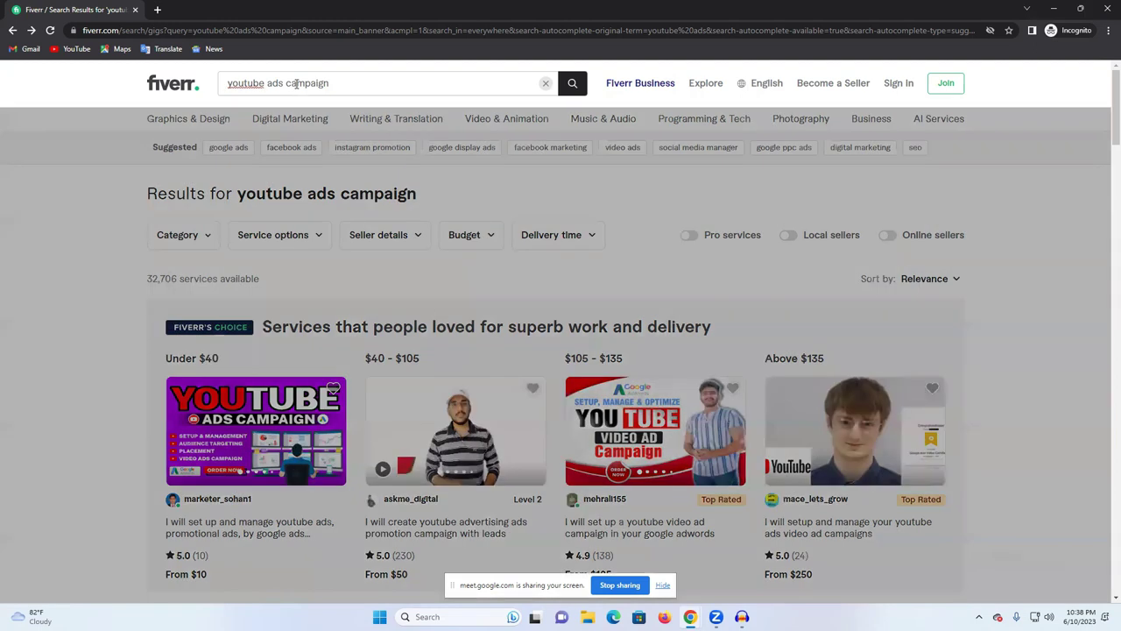
key("BackSpace")
key("Return")
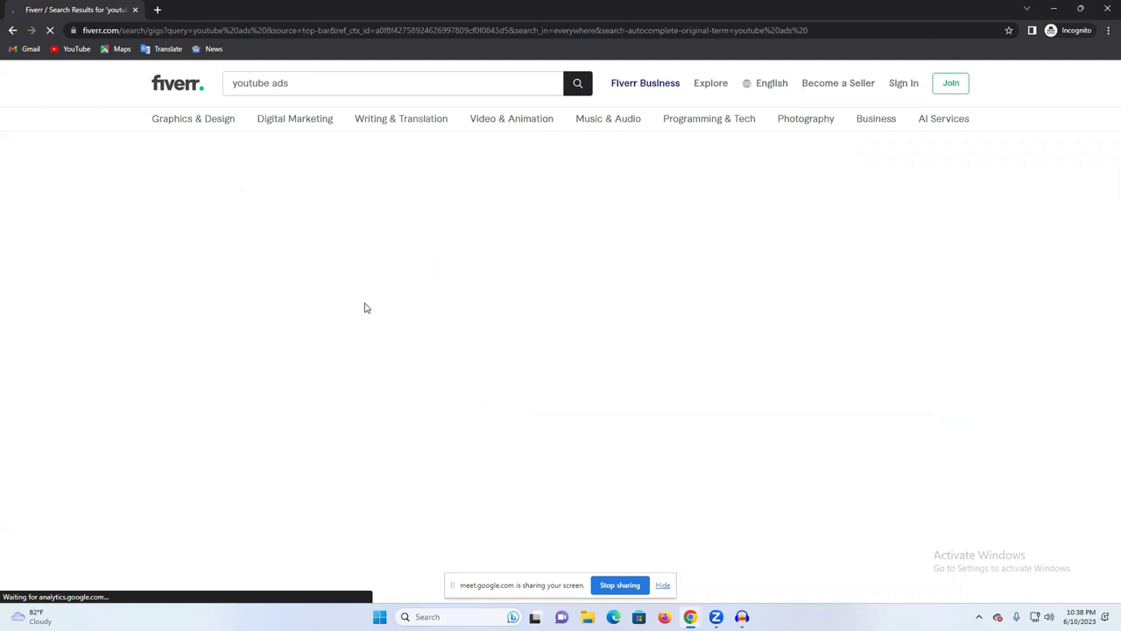
scroll(275, 395, "down", 2)
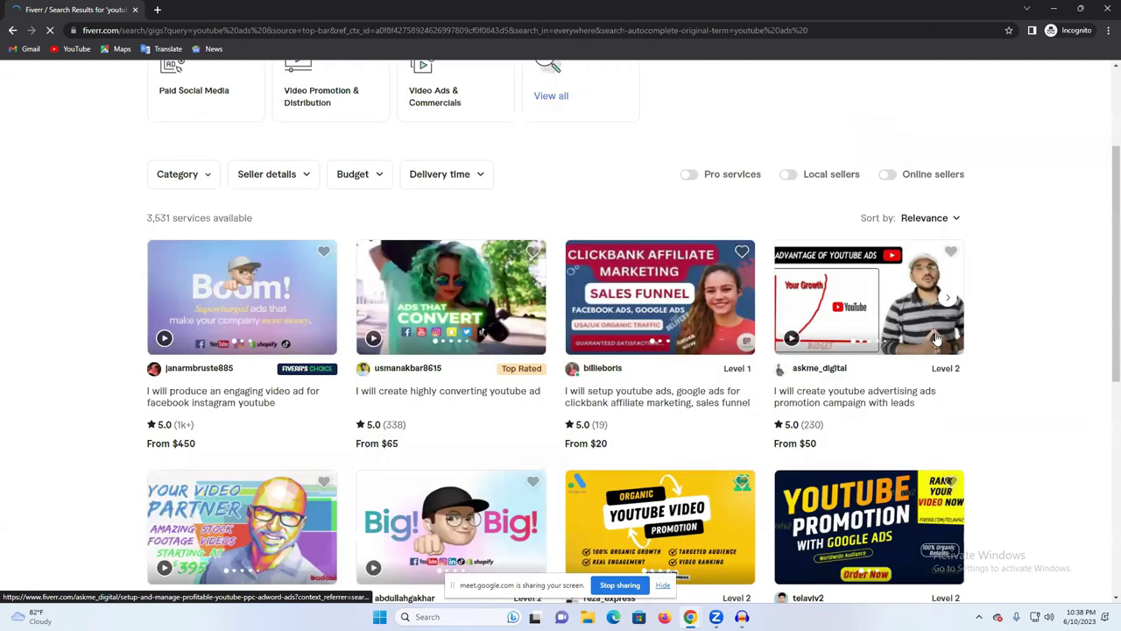
scroll(936, 338, "down", 2)
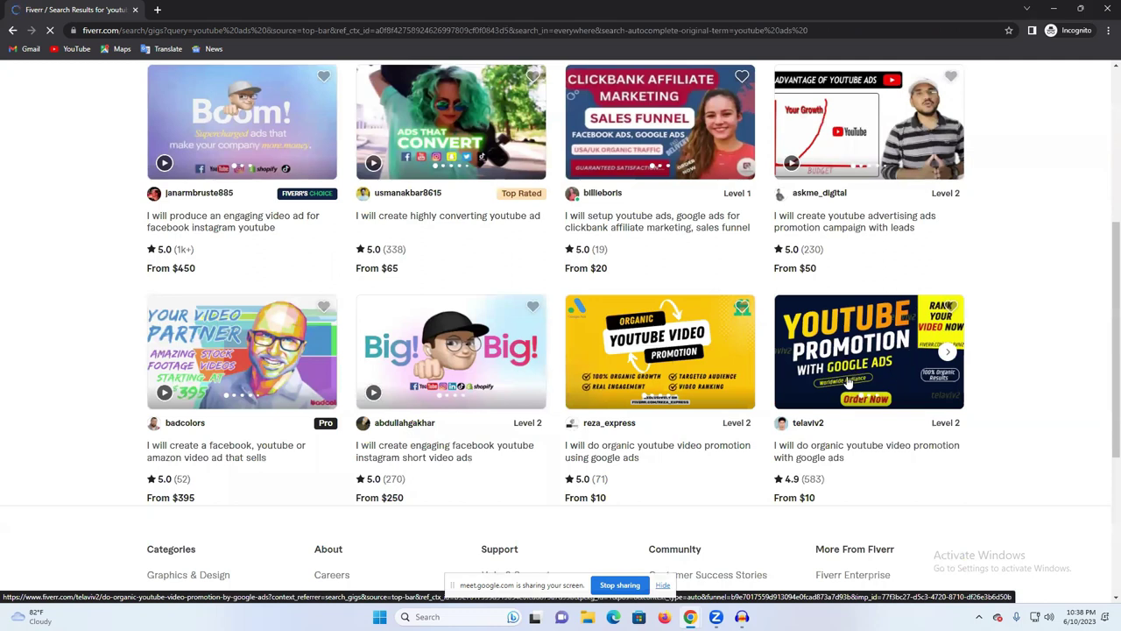
scroll(816, 358, "up", 1)
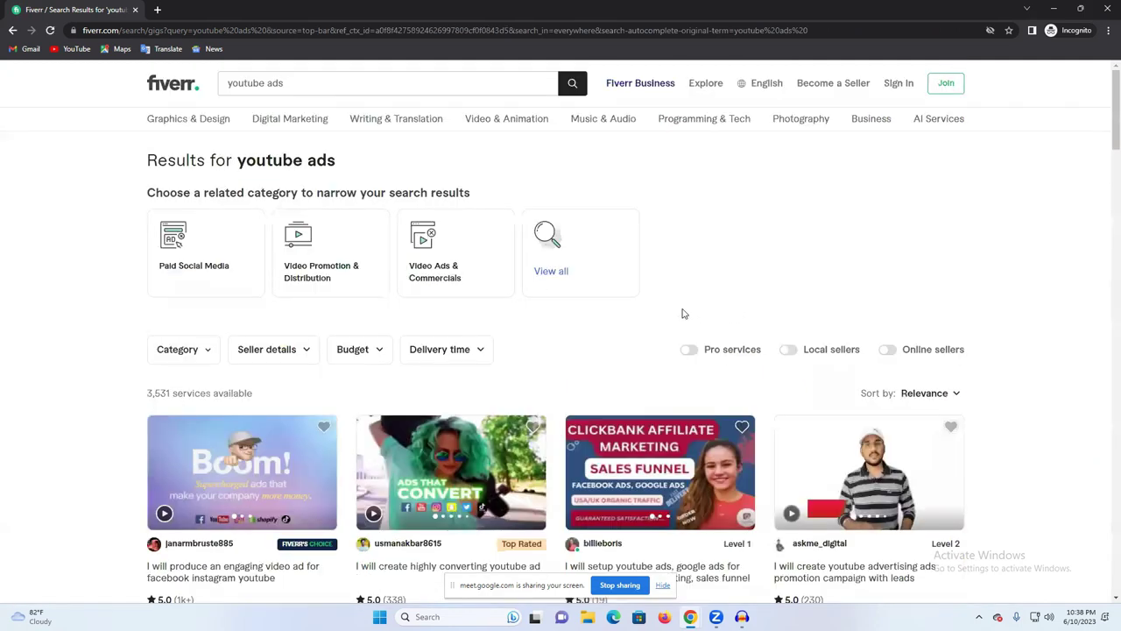
scroll(534, 303, "down", 1)
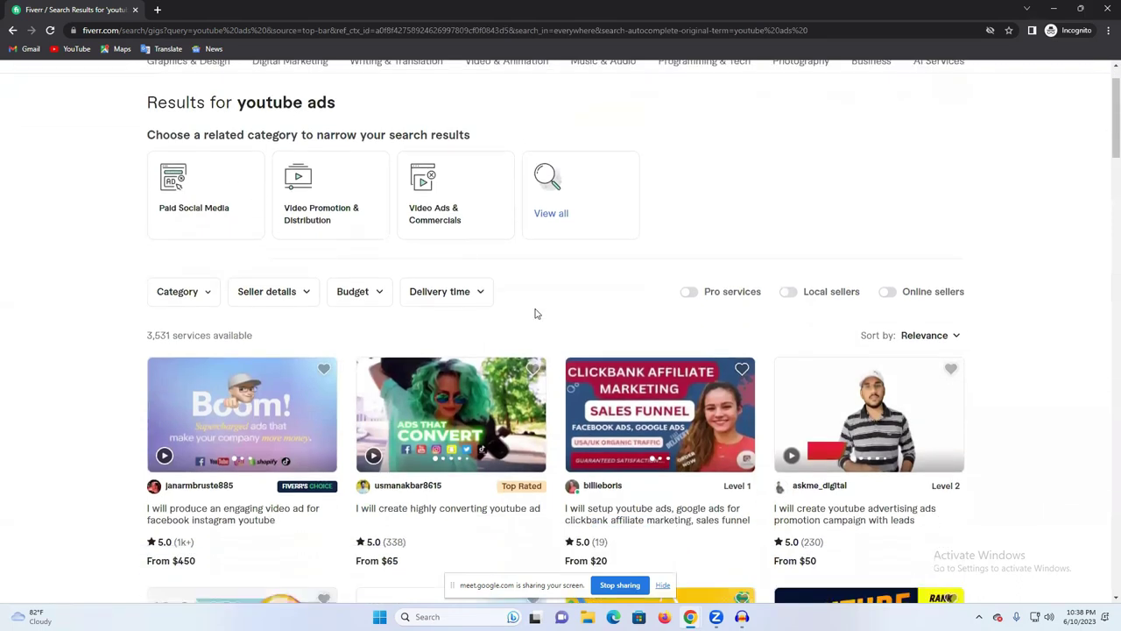
scroll(331, 175, "up", 1)
Step: Check the search suggestions offered for "youtube ads" and look over the prices of the listed gigs
left_click(314, 84)
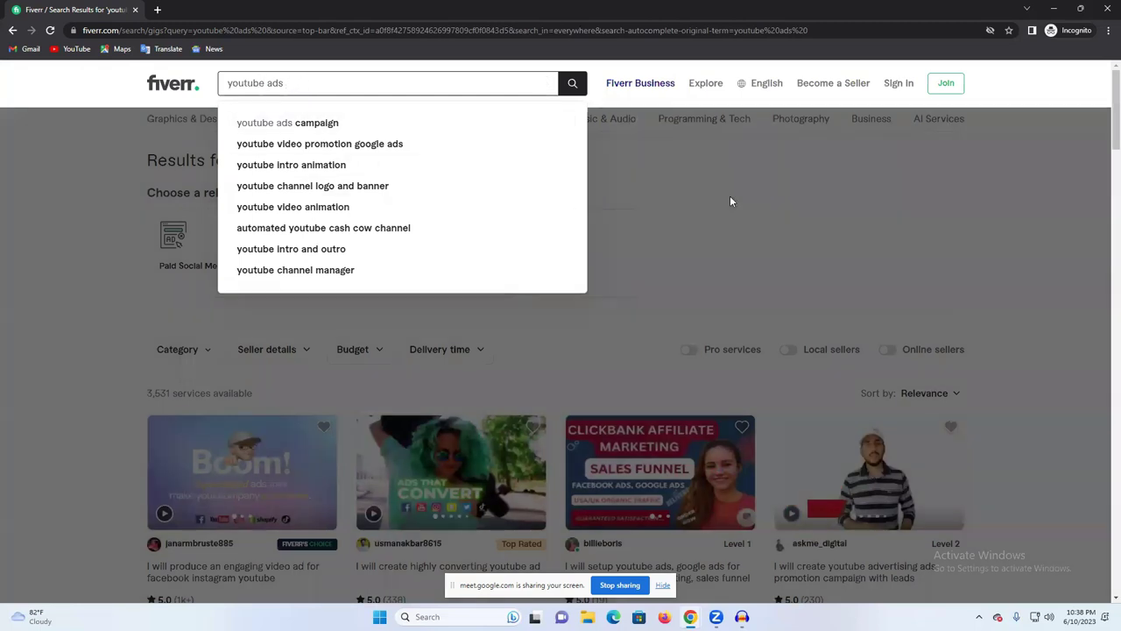
left_click(732, 201)
scroll(731, 201, "down", 3)
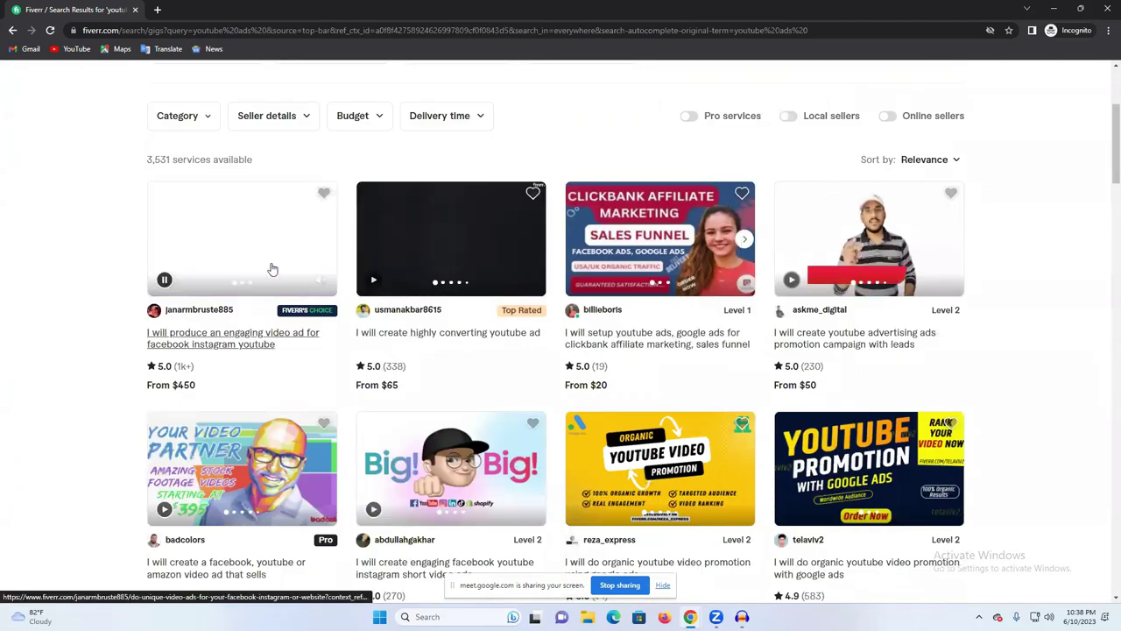
scroll(658, 302, "down", 2)
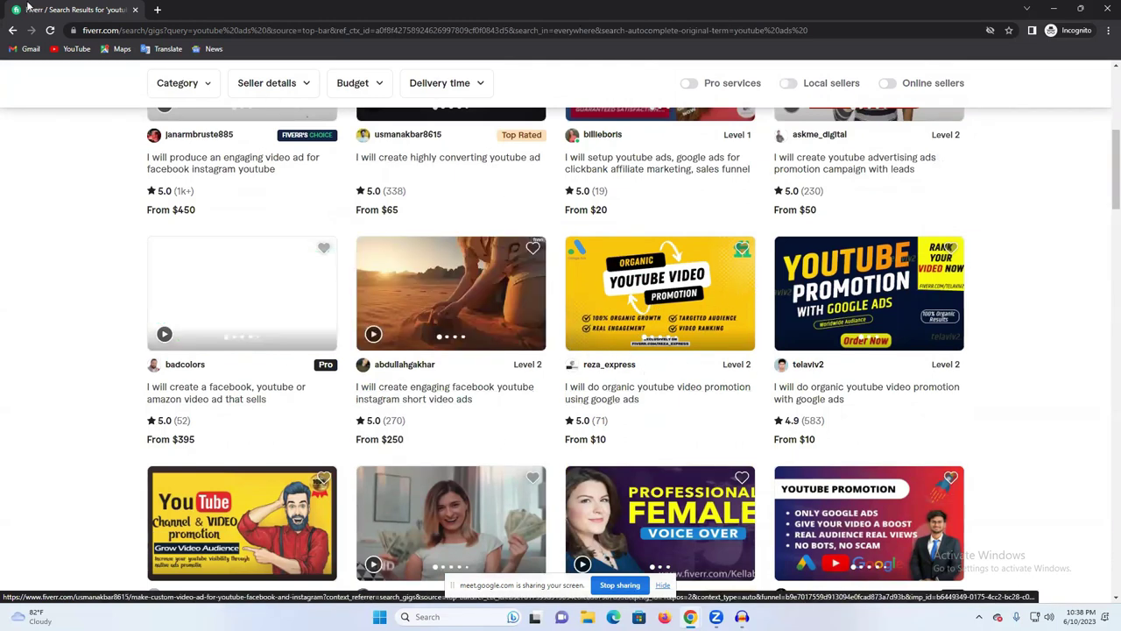
Step: Switch to the Google Meet window to admit the waiting participant, and return to the Fiverr search results
mouse_move(691, 617)
left_click(611, 593)
left_click(679, 127)
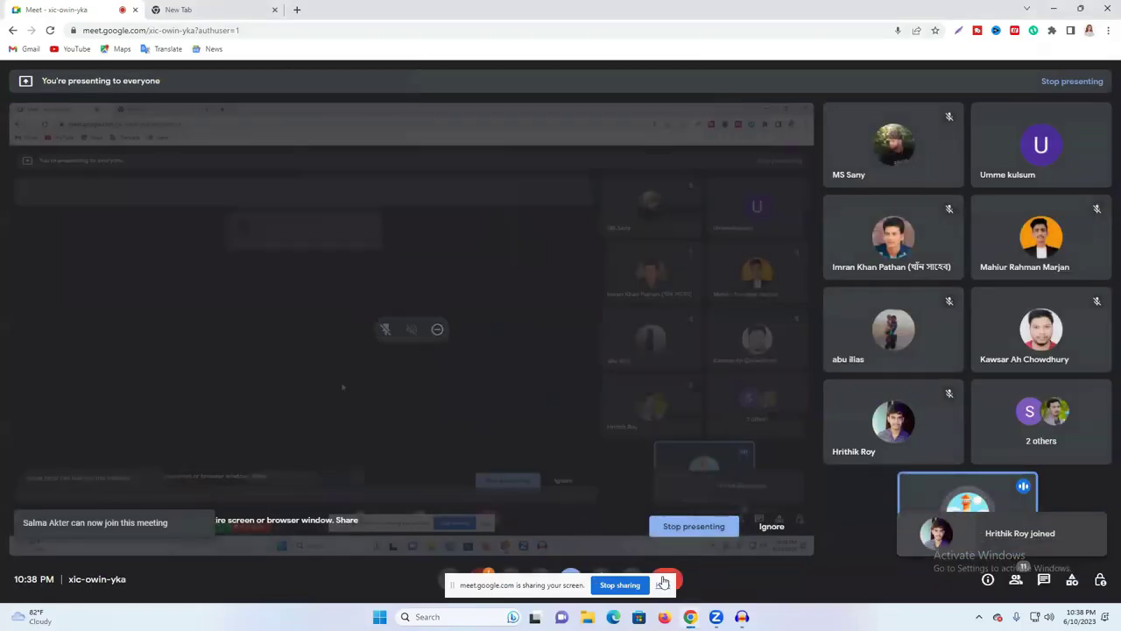
mouse_move(691, 617)
left_click(826, 550)
Step: Browse the youtube ads listings and open the gig "I will do organic youtube video promotion with google ads"
scroll(687, 467, "down", 2)
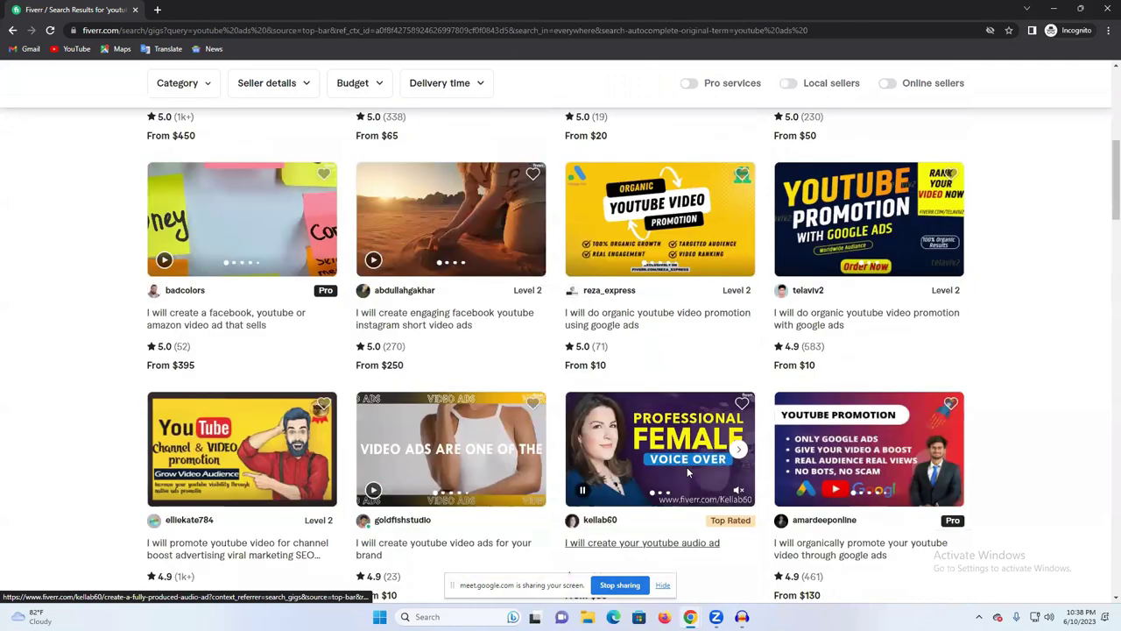
scroll(911, 263, "up", 2)
scroll(670, 367, "down", 2)
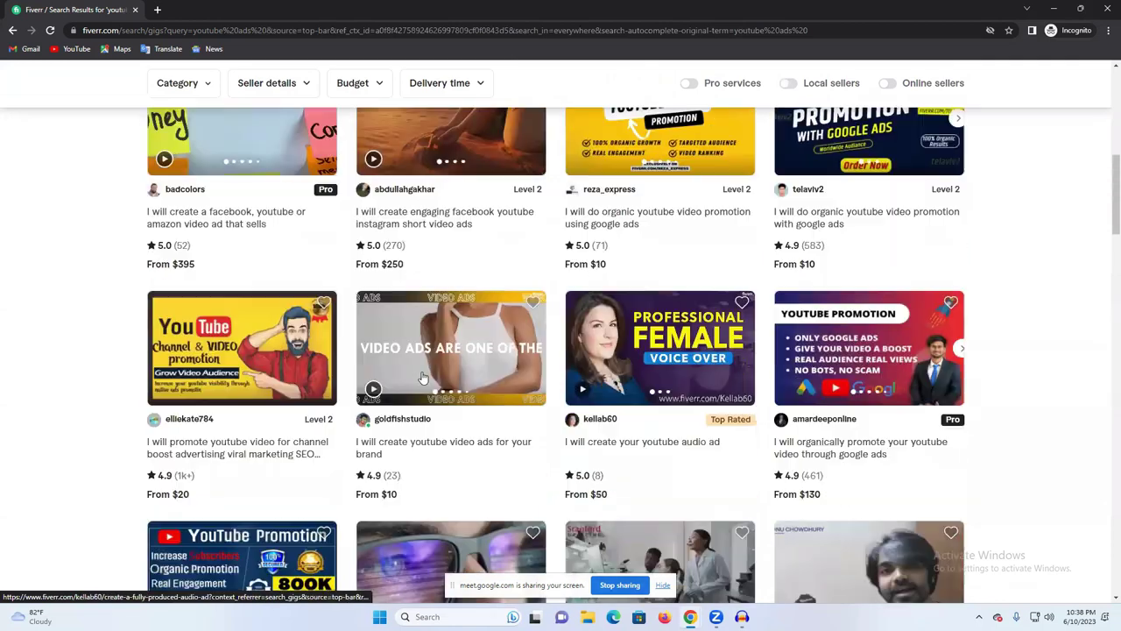
scroll(285, 460, "down", 1)
scroll(558, 457, "down", 2)
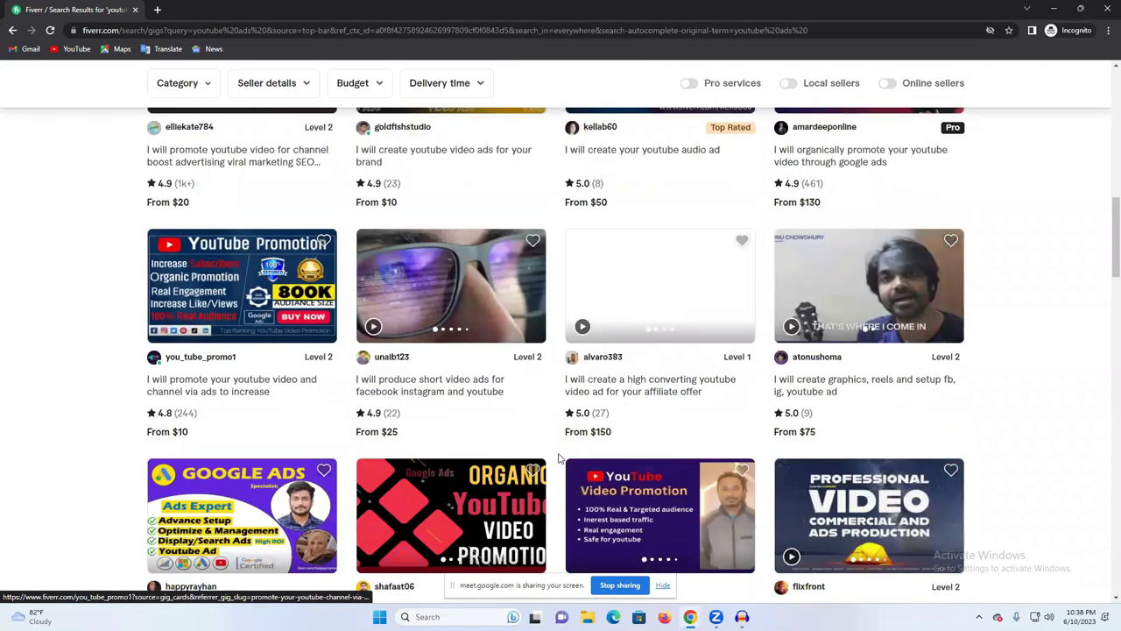
scroll(234, 434, "down", 2)
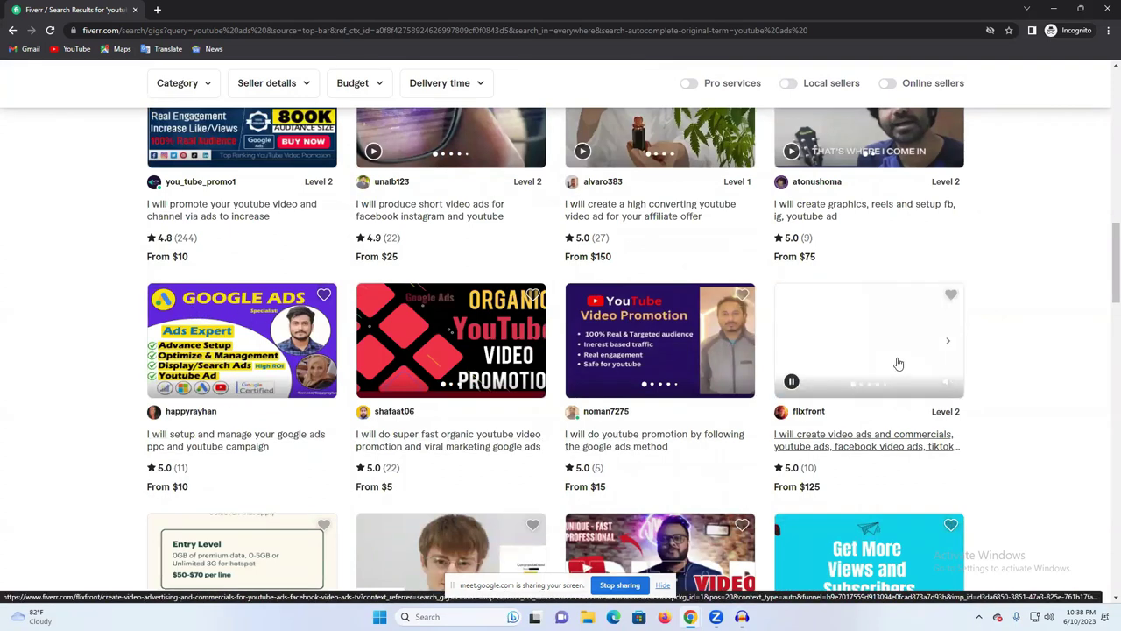
scroll(784, 340, "down", 3)
scroll(784, 339, "up", 7)
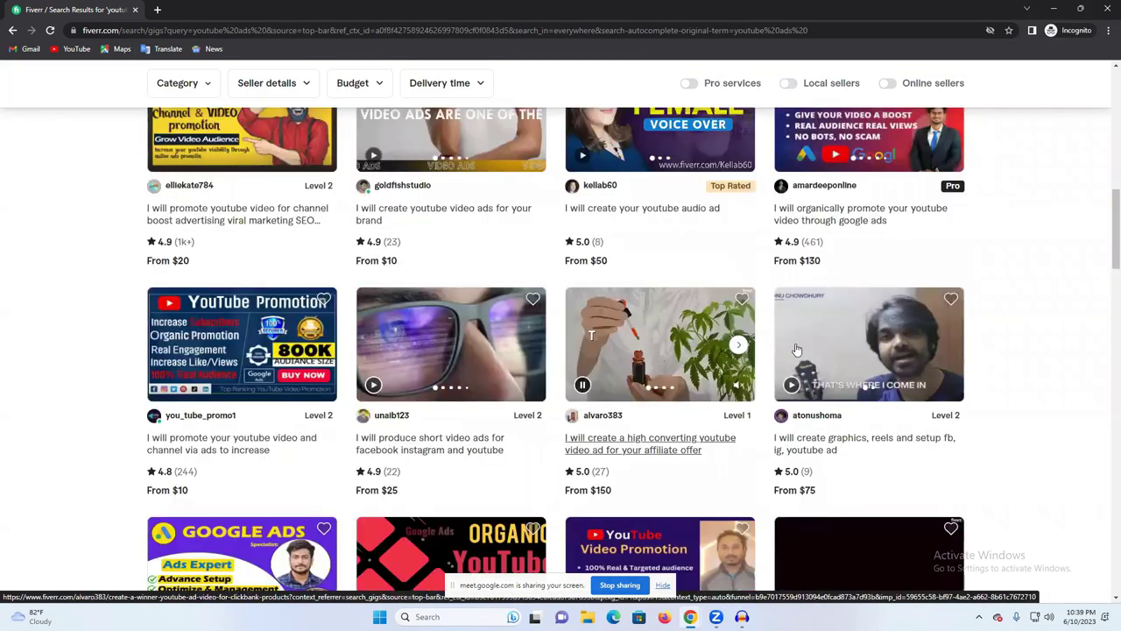
scroll(908, 359, "up", 3)
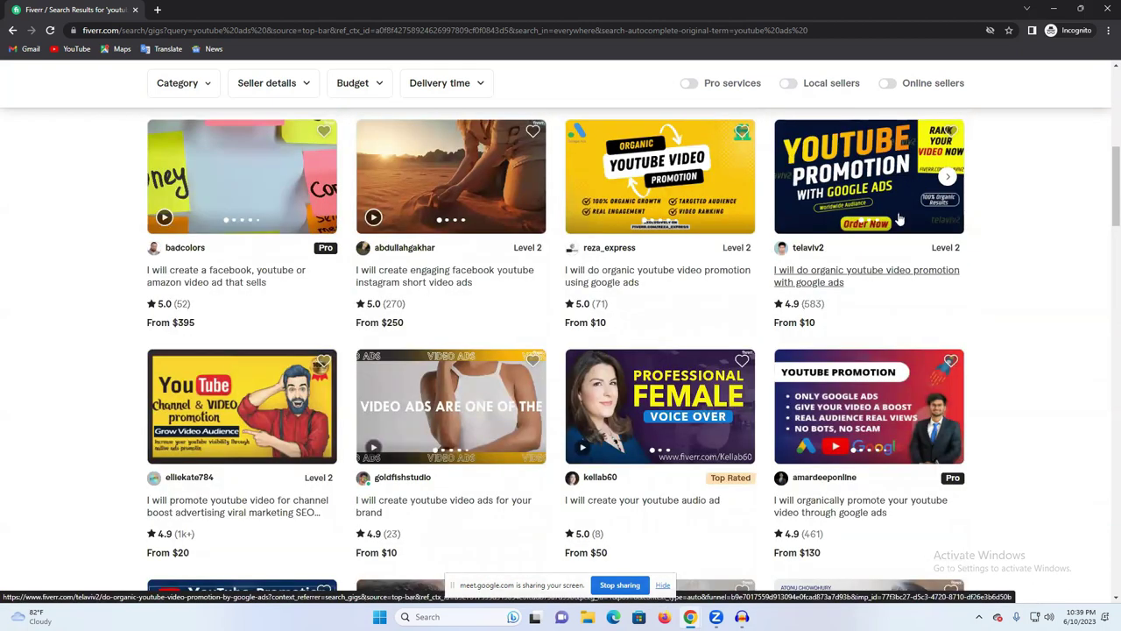
left_click(804, 290)
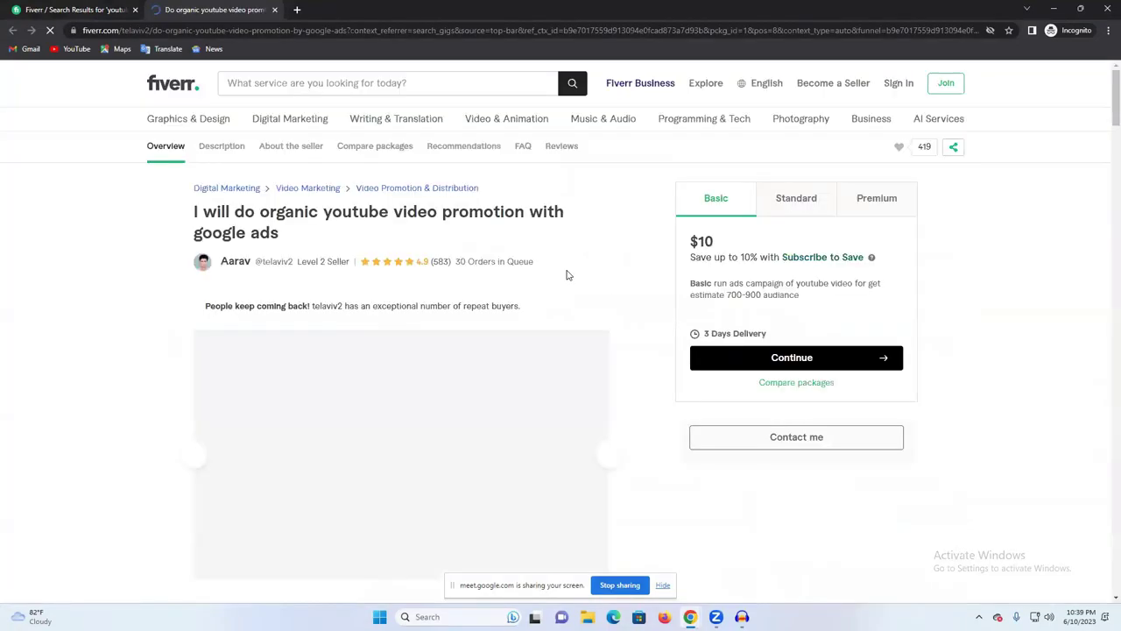
Step: Examine the gig's orders in queue, the Standard package price and the Premium package's price and audience estimate
triple_click(465, 263)
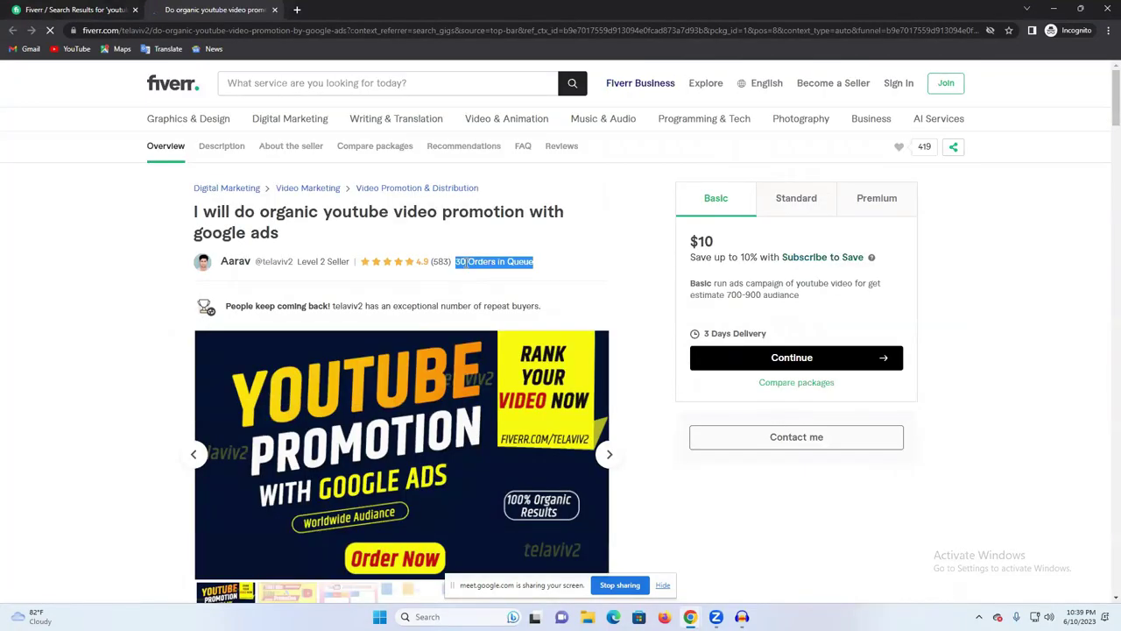
triple_click(465, 262)
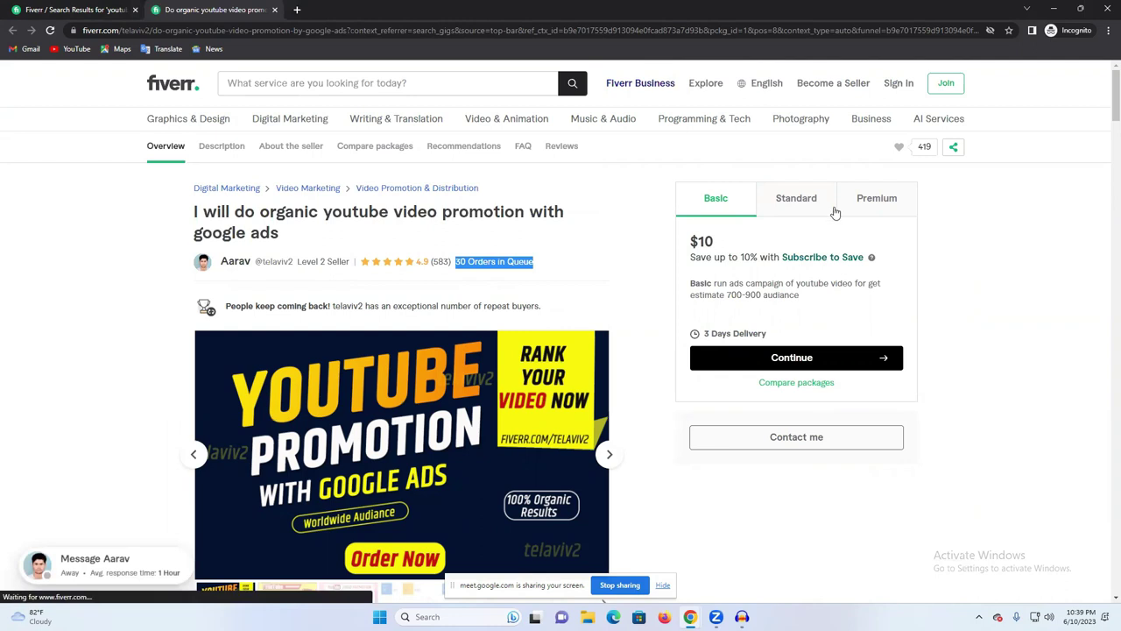
left_click(788, 216)
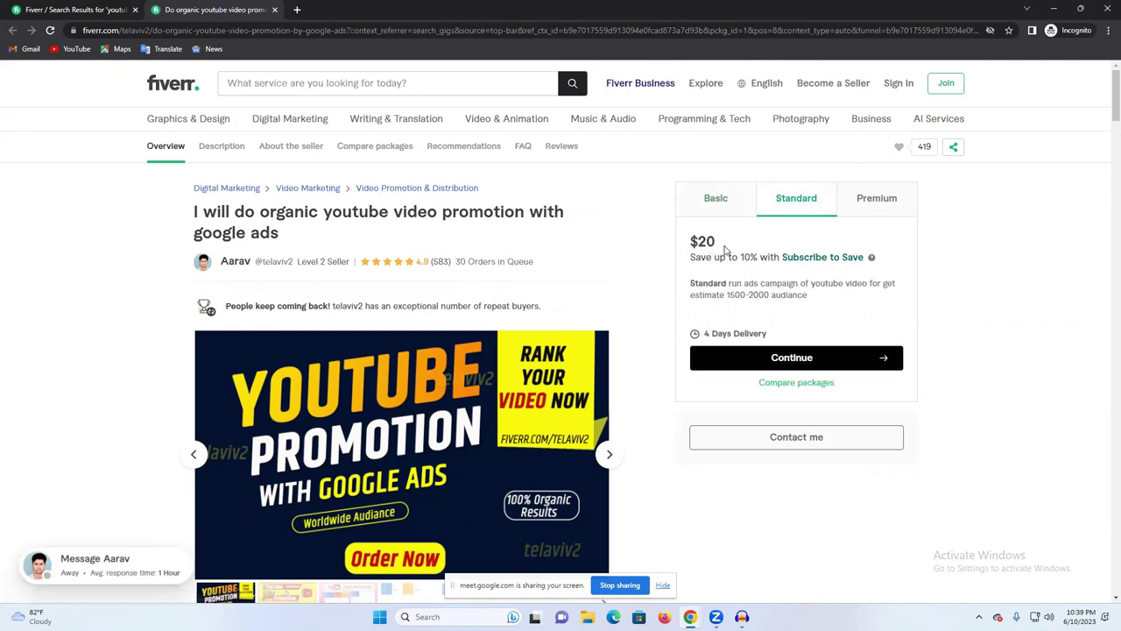
left_click(888, 210)
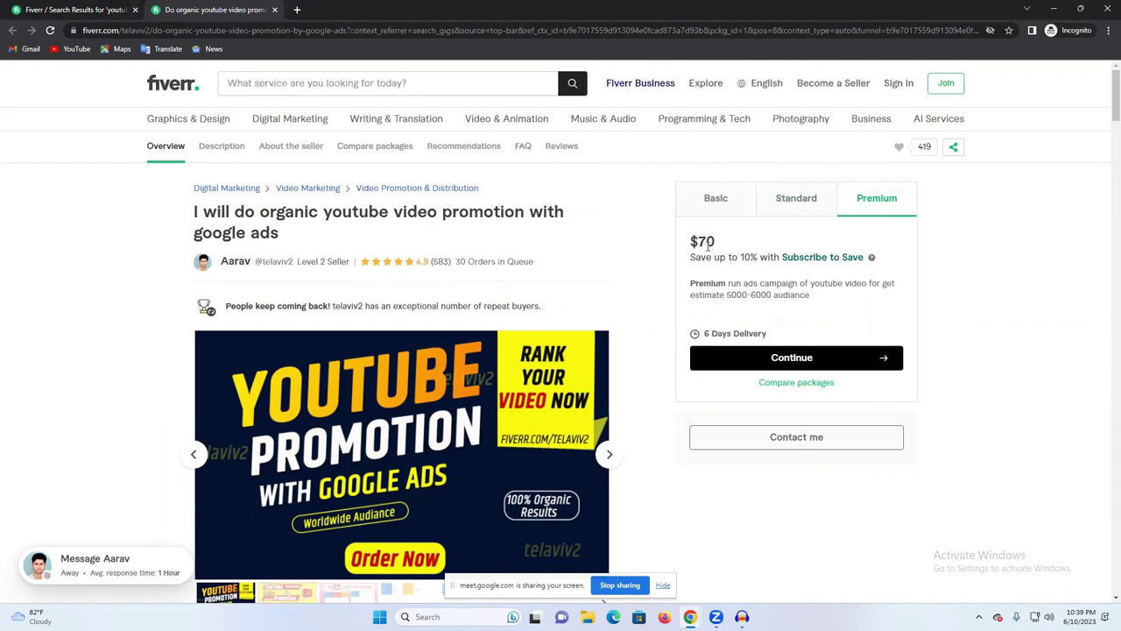
left_click_drag(744, 294, 724, 294)
triple_click(769, 294)
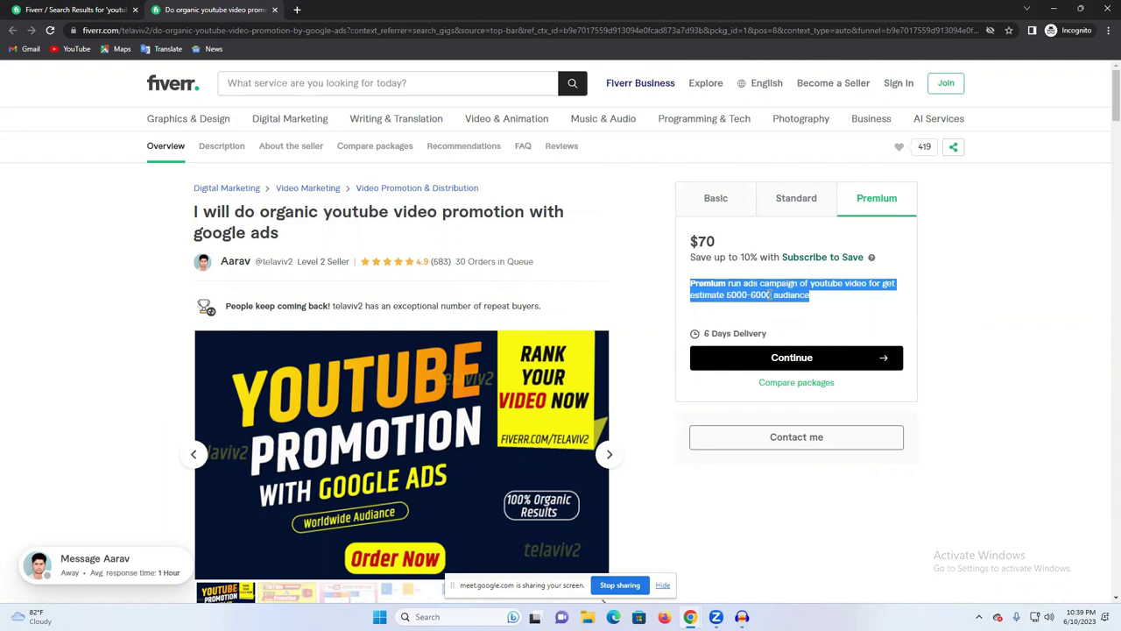
double_click(770, 295)
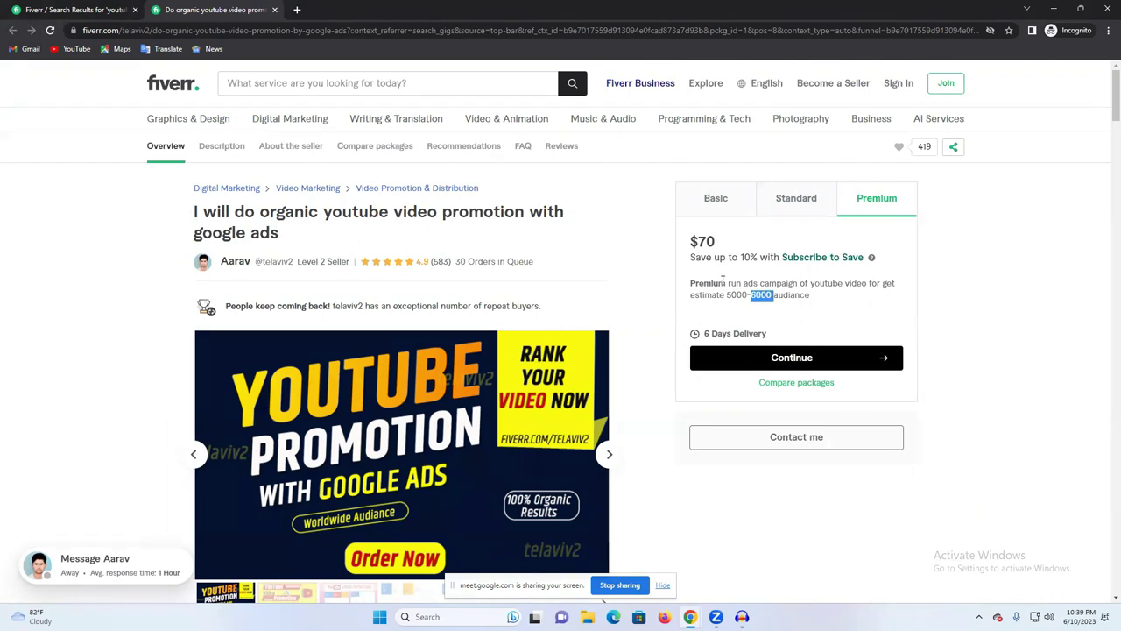
left_click_drag(726, 281, 885, 300)
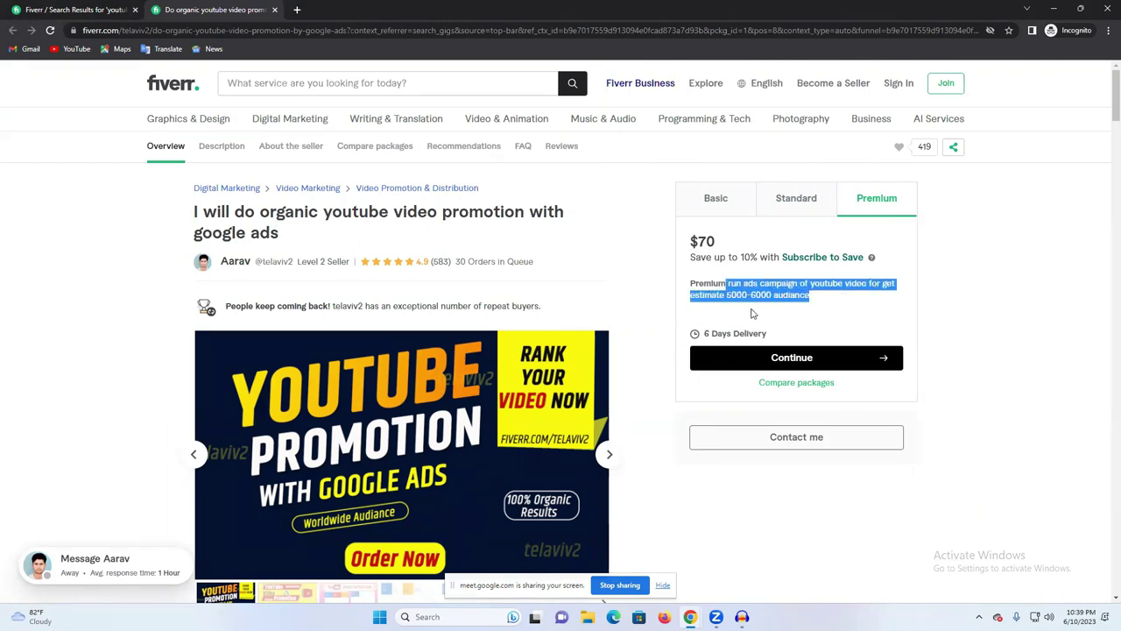
Step: Read the gig's description of methods and benefits and recheck the number of orders in queue
scroll(583, 296, "down", 9)
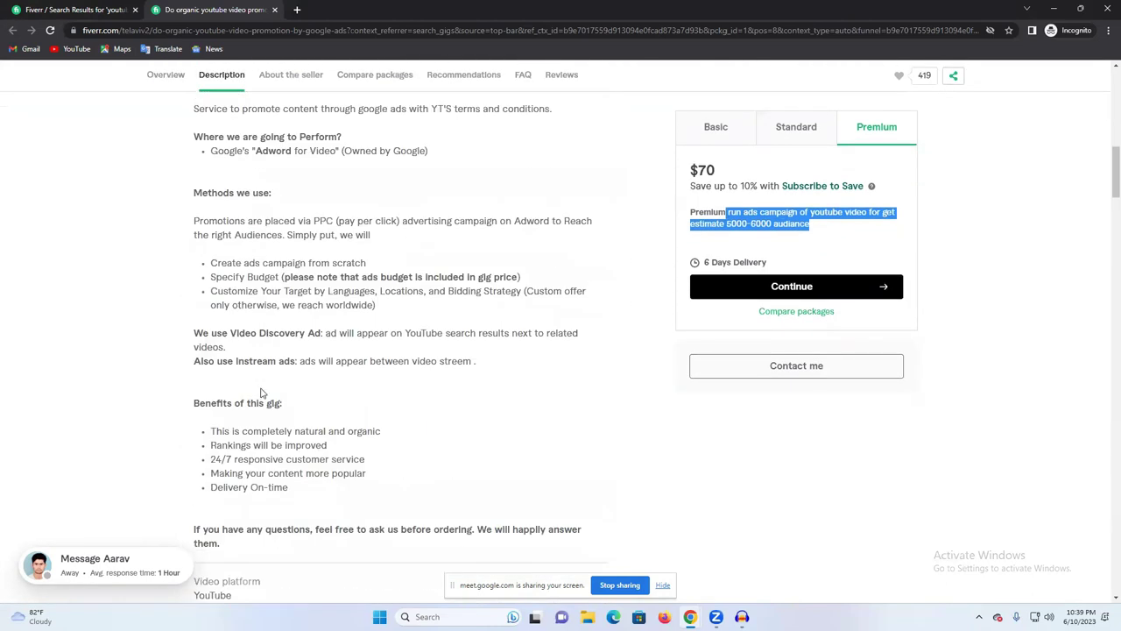
scroll(259, 356, "up", 9)
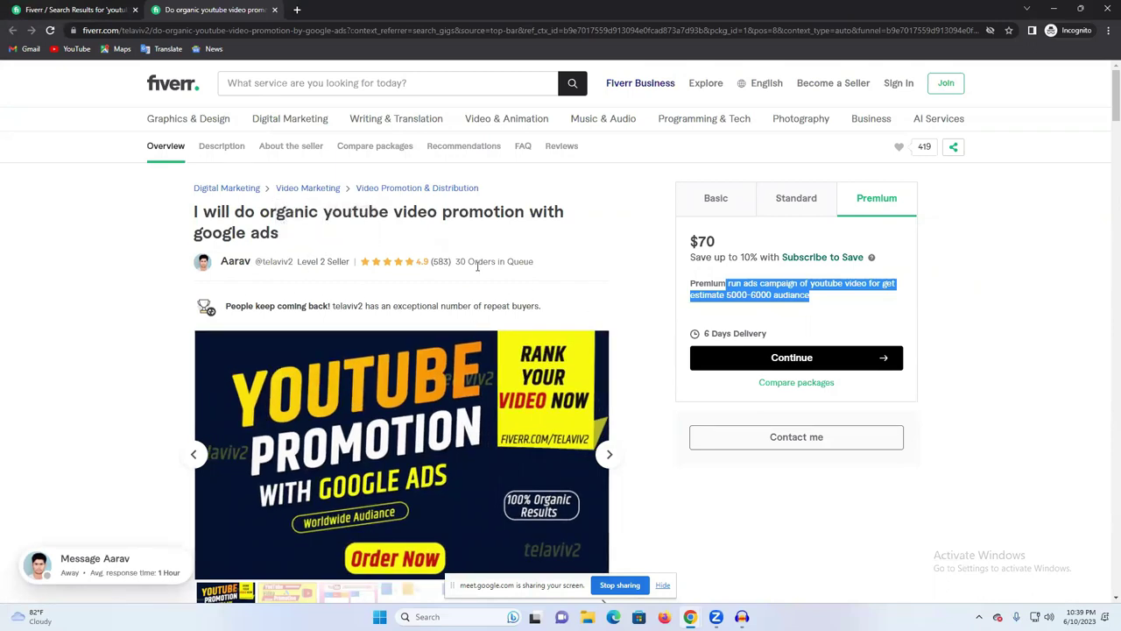
double_click(462, 261)
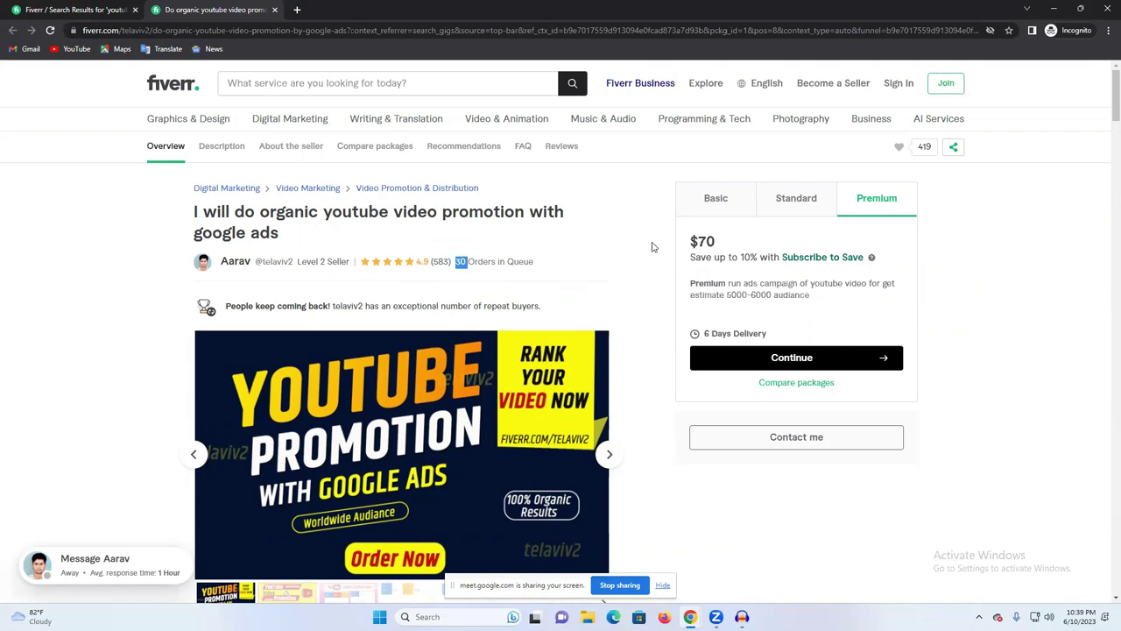
Step: Compare the Standard, Premium and Basic package prices against the gig's orders in queue, finishing on Premium
left_click(803, 204)
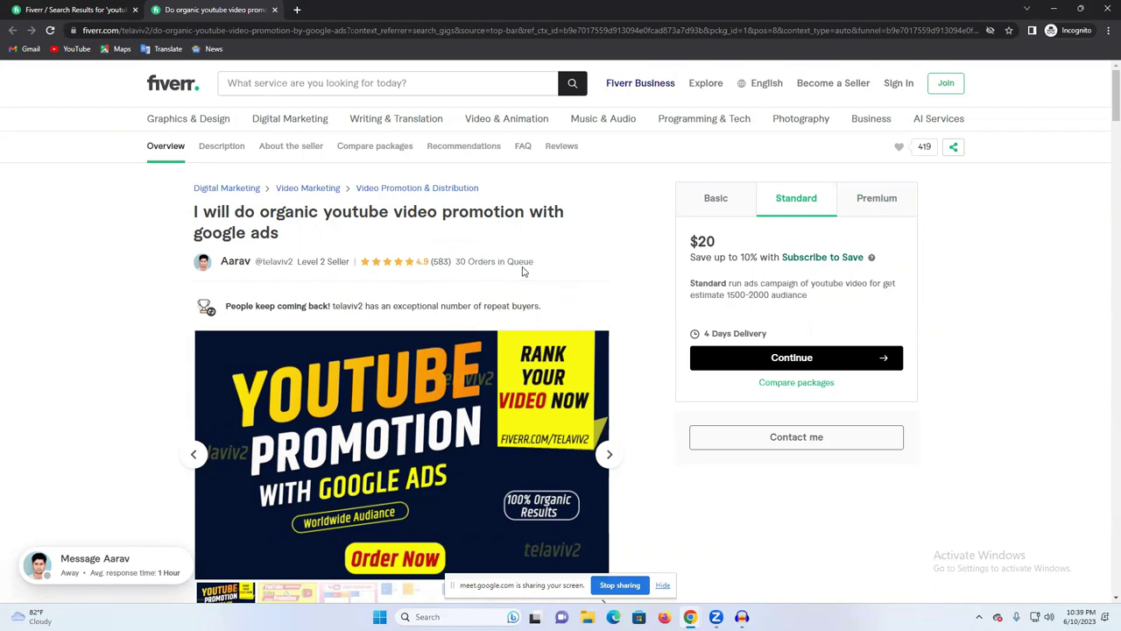
double_click(461, 261)
left_click(885, 208)
left_click(792, 210)
left_click(717, 202)
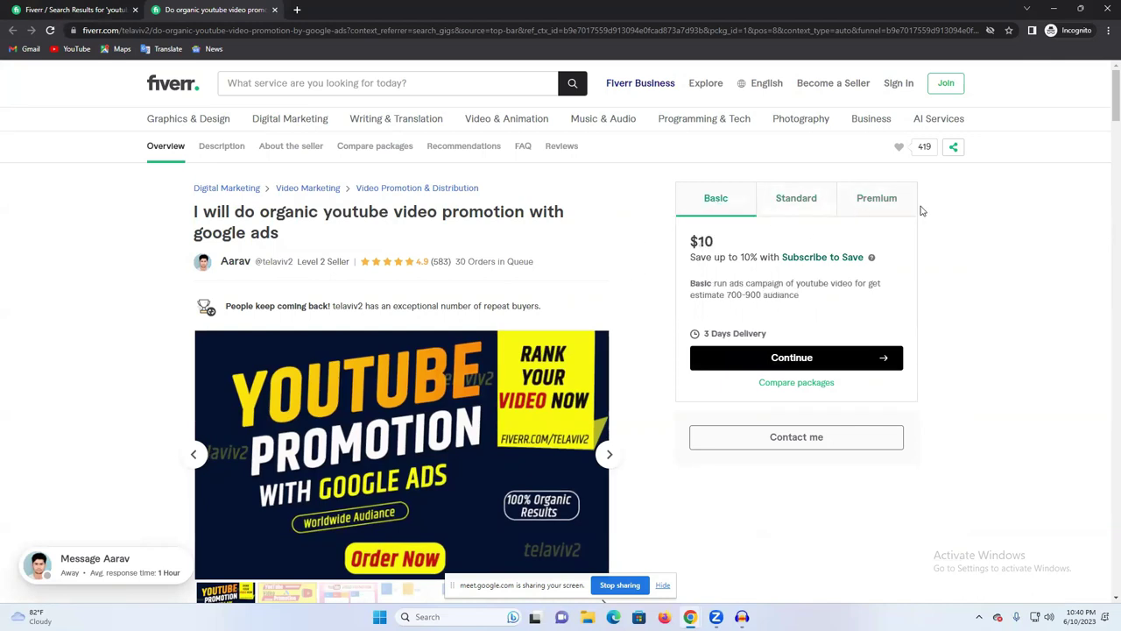
left_click(886, 205)
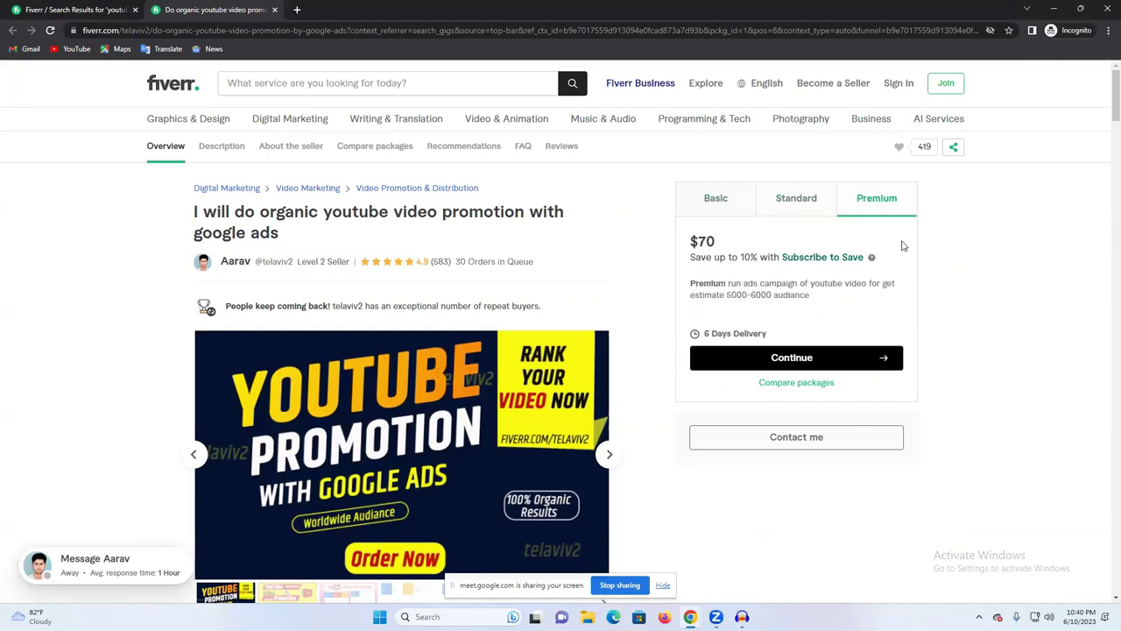
Step: Open the seller's full profile from the gig and review their other gigs, portfolio and rating breakdown
left_click(235, 263)
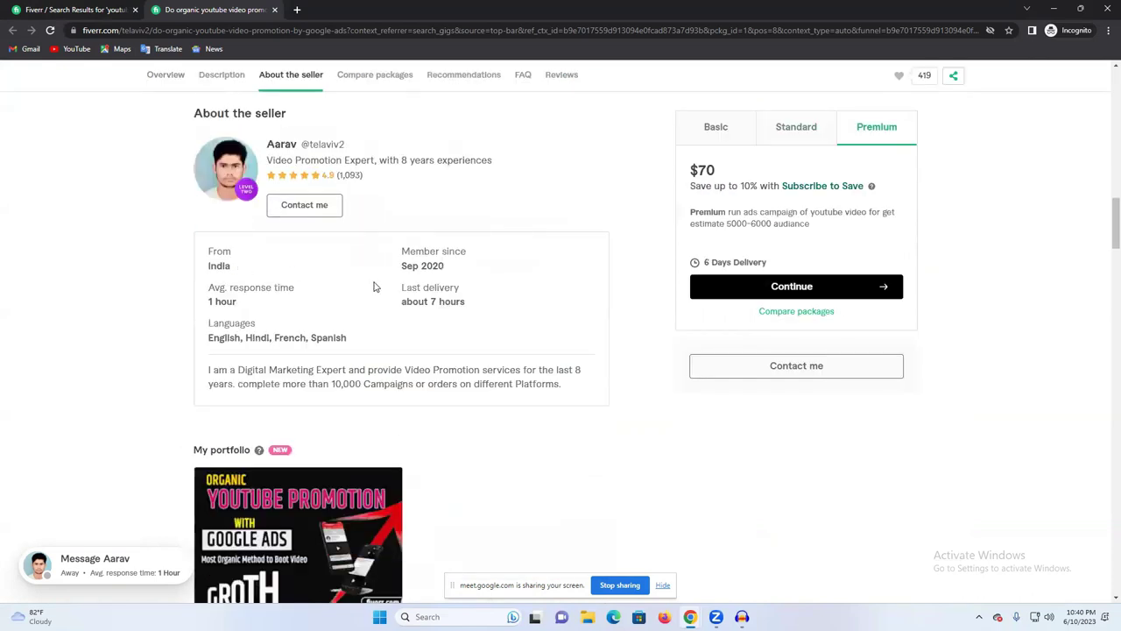
left_click(283, 150)
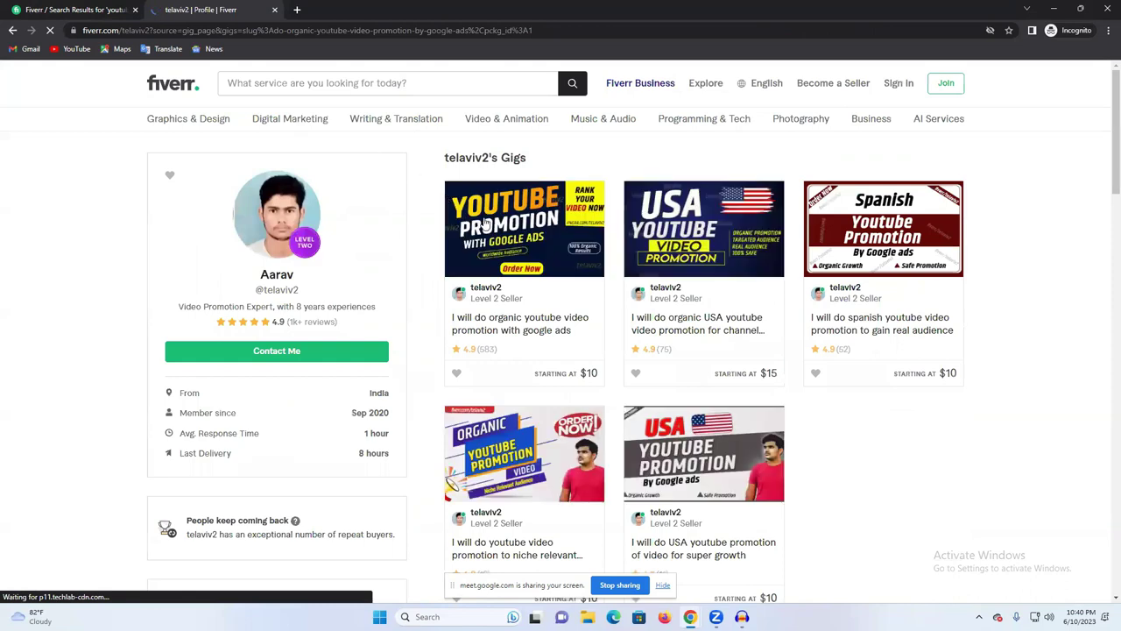
scroll(809, 319, "down", 2)
scroll(808, 314, "down", 3)
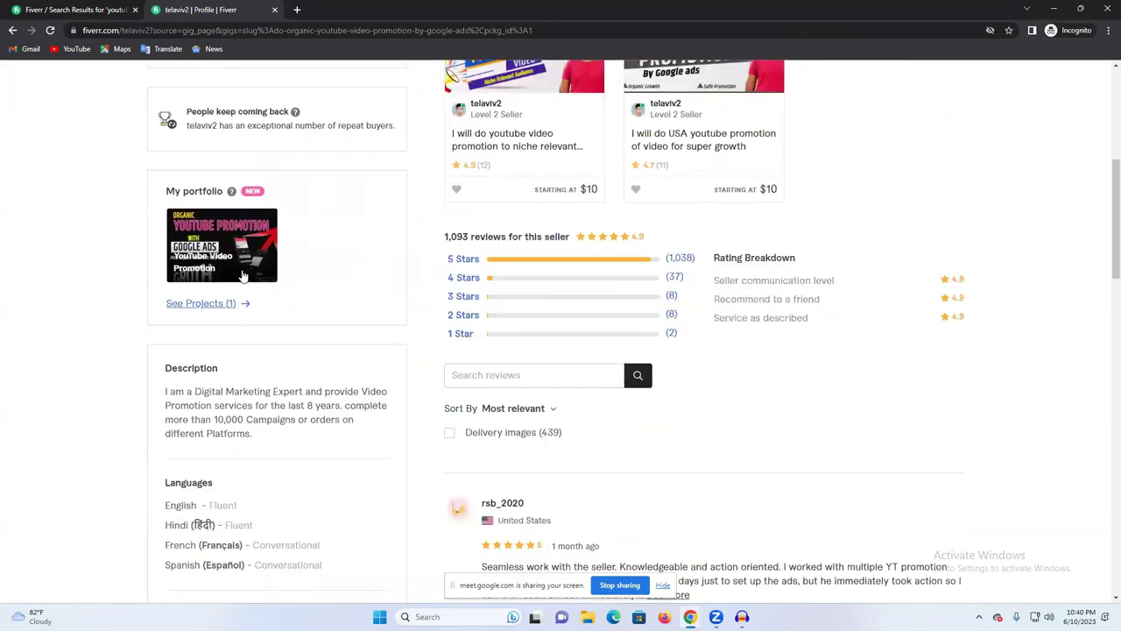
scroll(559, 259, "up", 3)
scroll(558, 259, "up", 2)
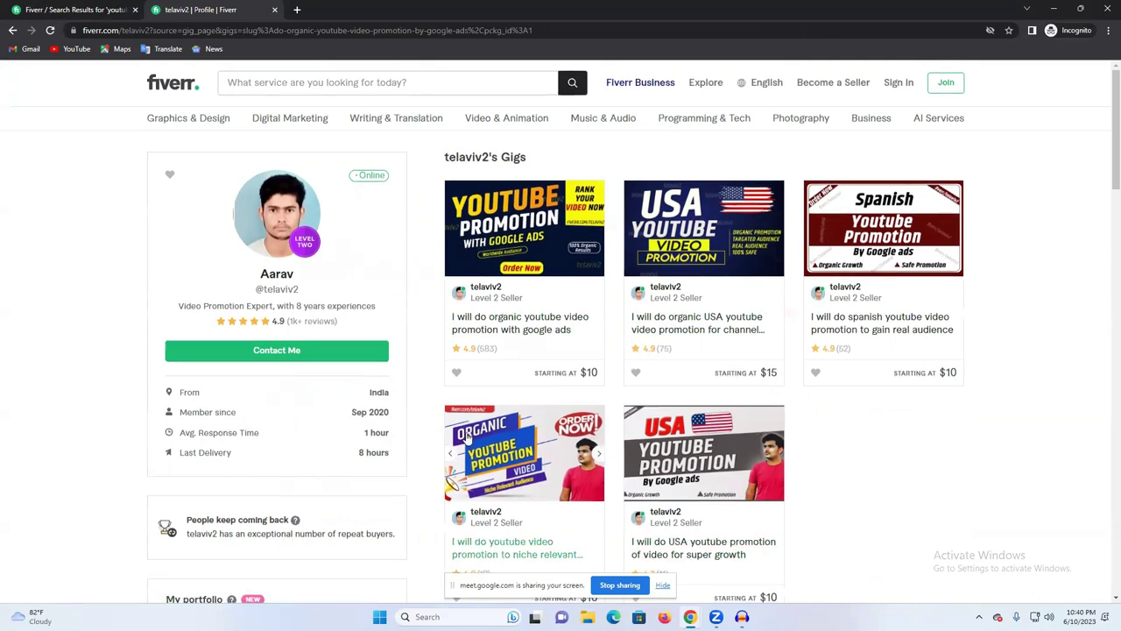
scroll(407, 377, "down", 1)
scroll(725, 426, "down", 4)
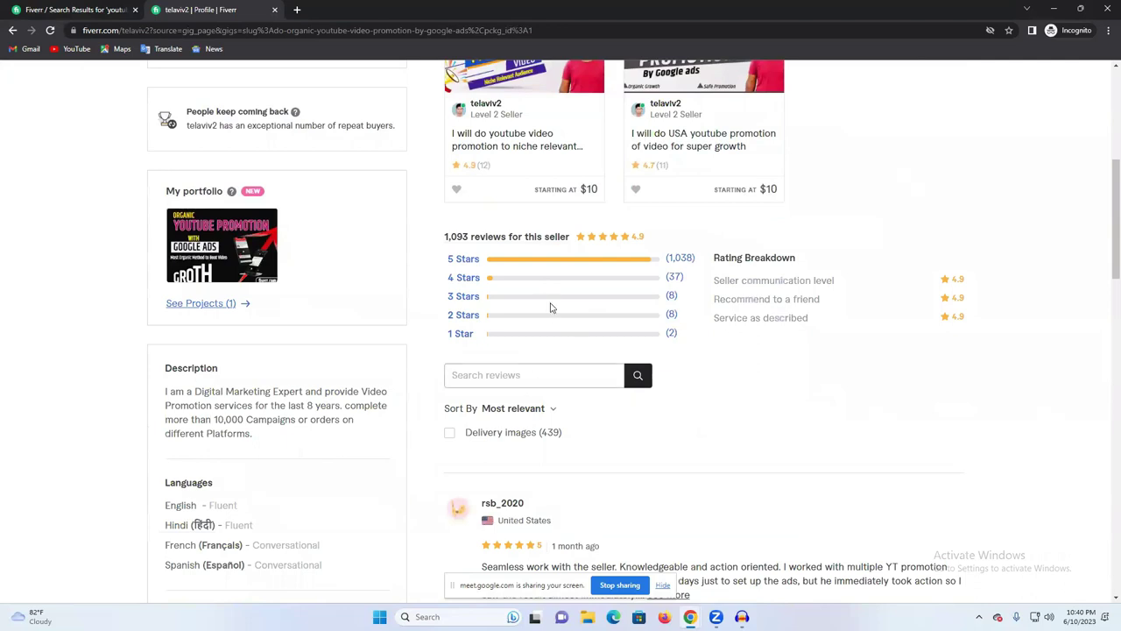
Step: Sort the seller's reviews by most recent and read through the latest buyer feedback and profile details
left_click(508, 409)
left_click(530, 449)
scroll(695, 438, "down", 5)
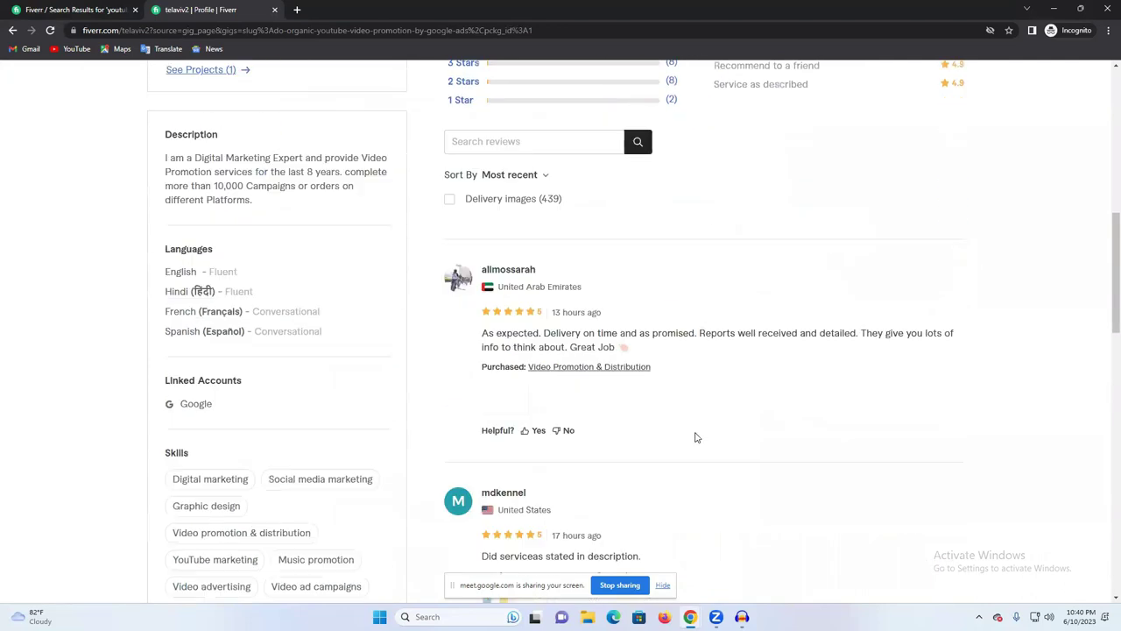
scroll(596, 385, "down", 2)
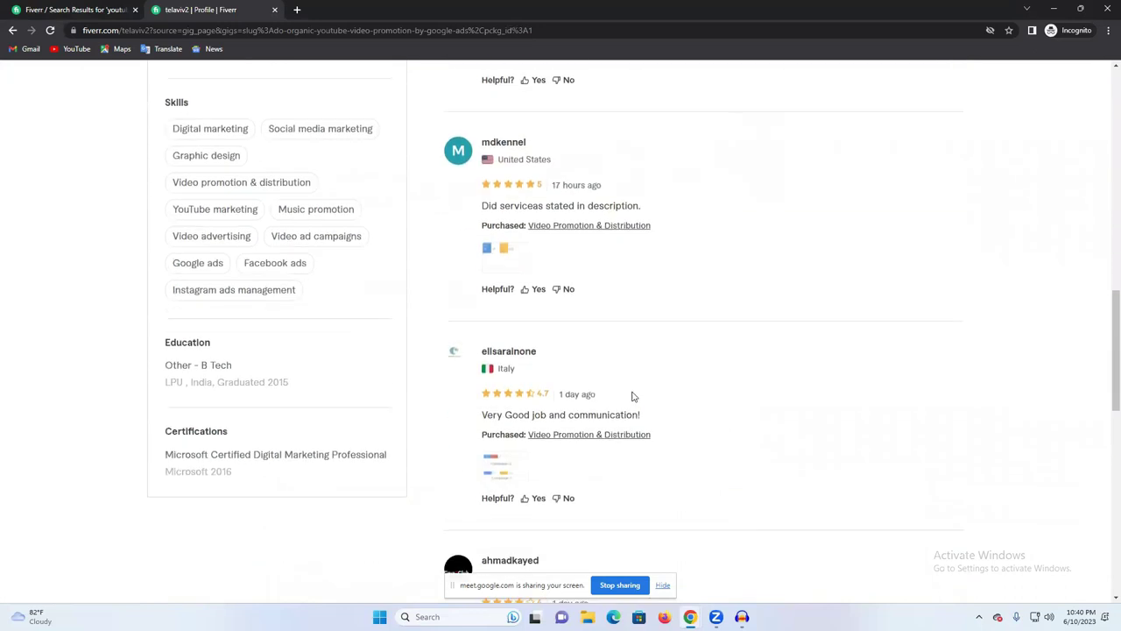
scroll(550, 398, "down", 7)
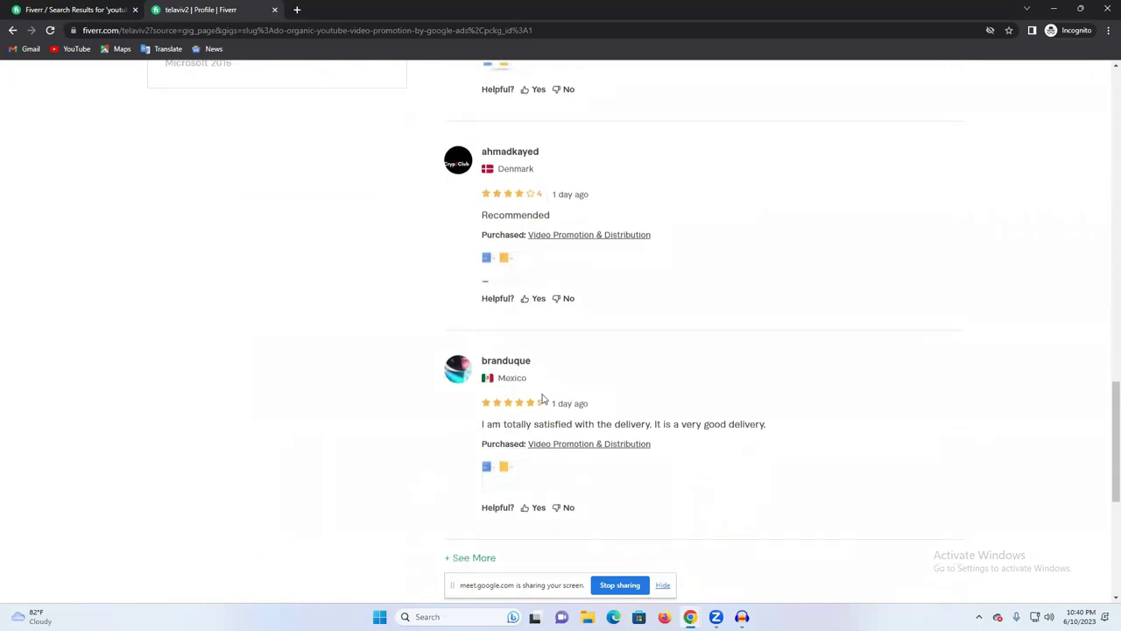
scroll(529, 373, "up", 12)
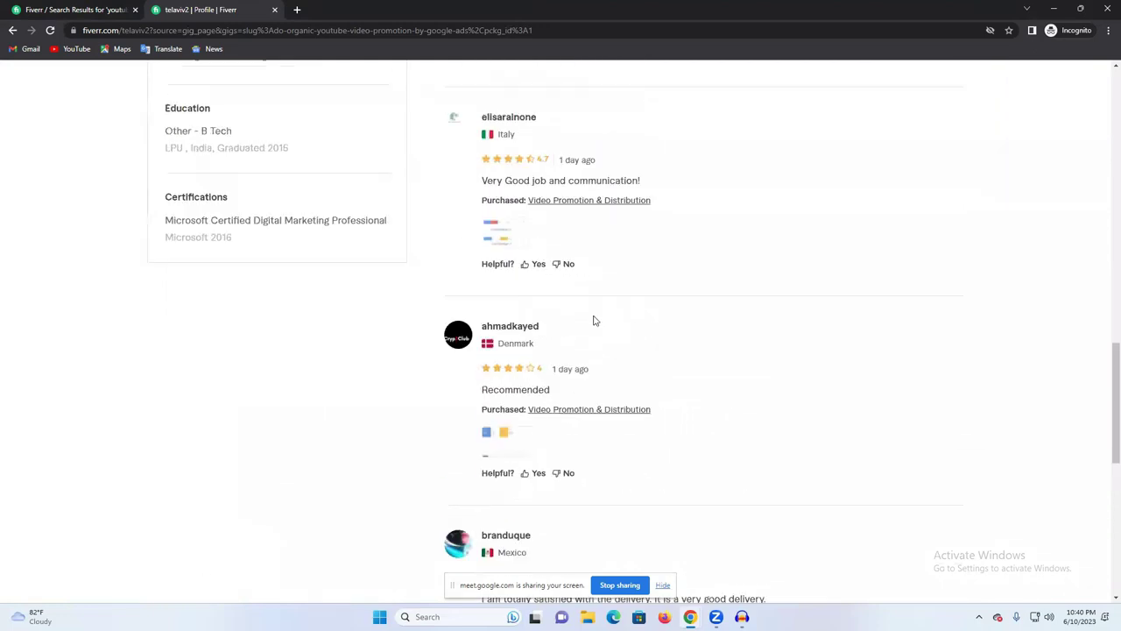
scroll(629, 361, "up", 6)
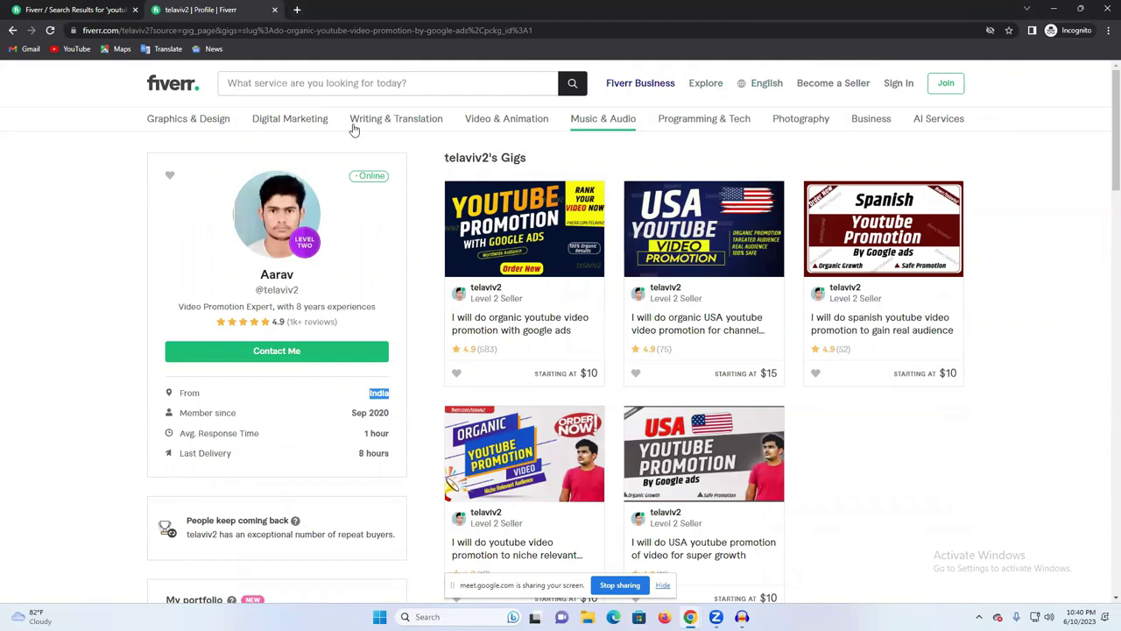
Step: Close the Fiverr pages and search Google for "adwords" in the regular browser window
left_click(273, 11)
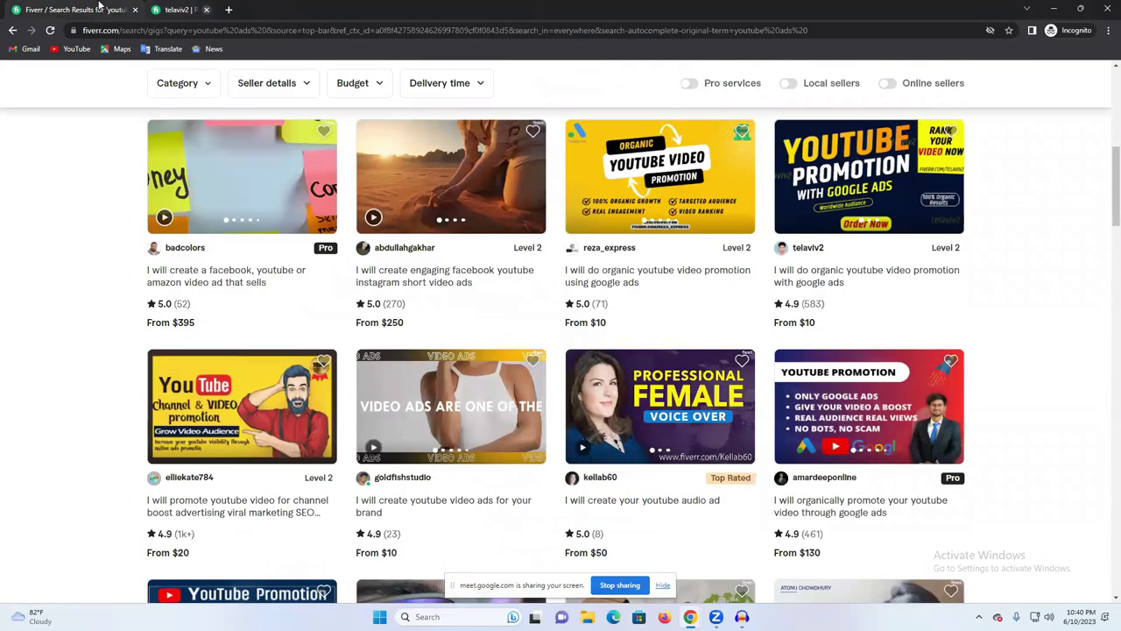
left_click(1106, 7)
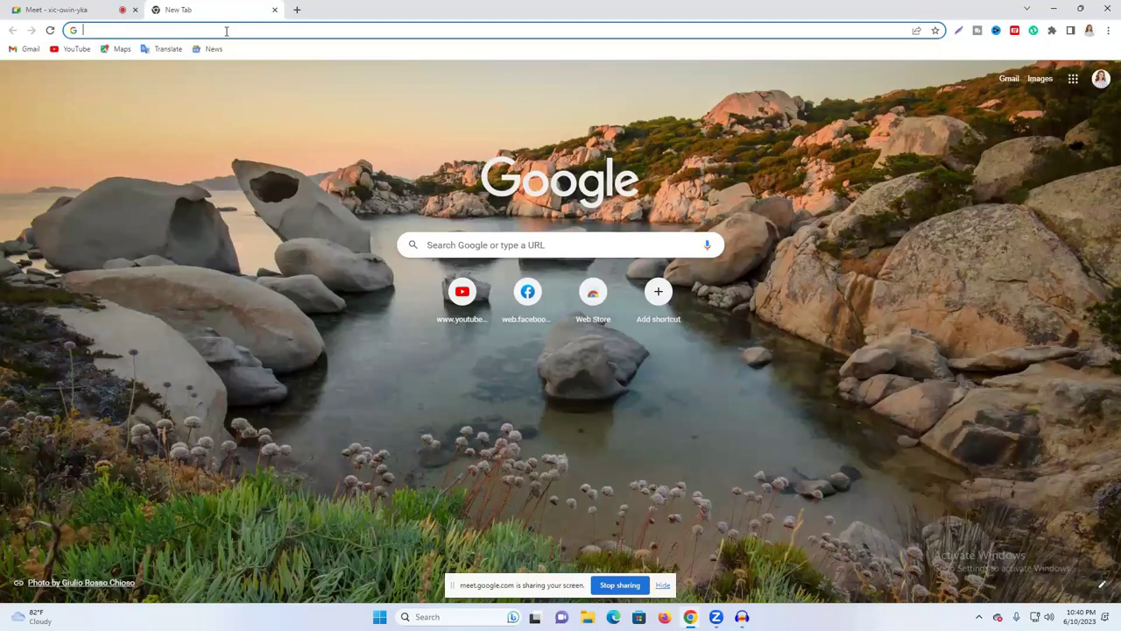
type("ad")
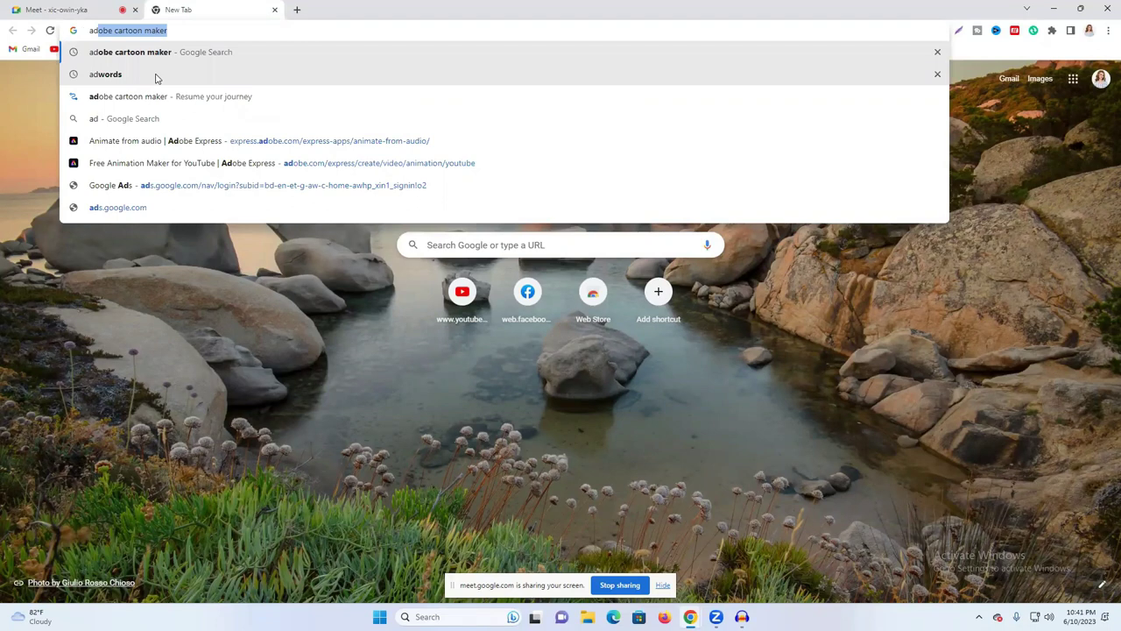
left_click(156, 78)
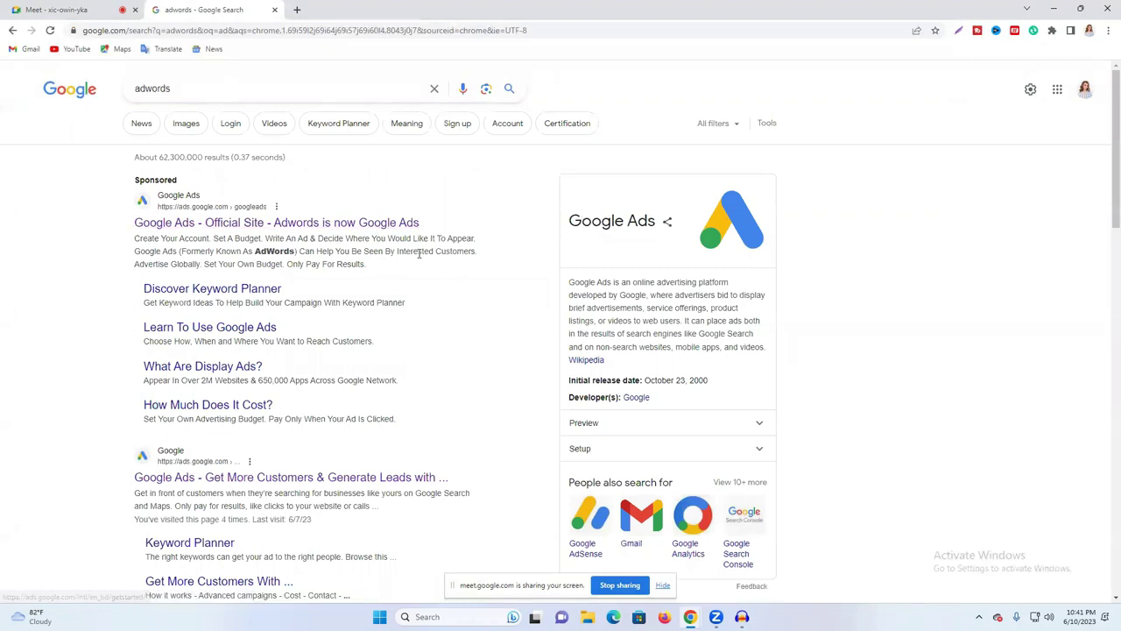
Step: Go to the Google Ads site from the search results and sign in to an existing Google Ads account
scroll(446, 246, "down", 1)
scroll(446, 246, "down", 1)
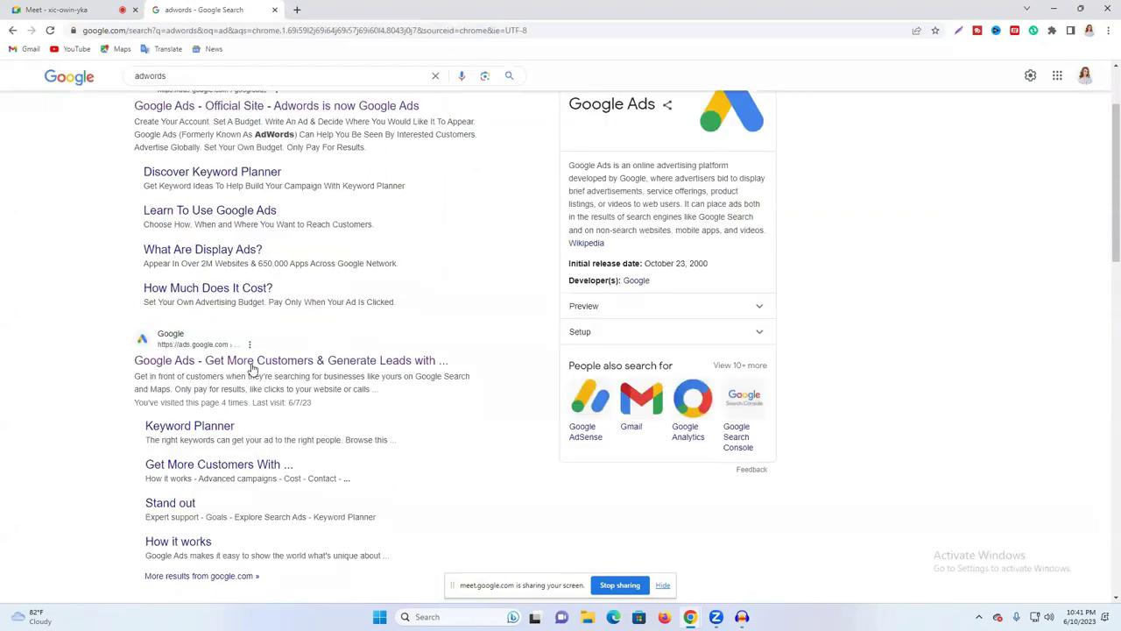
left_click(189, 360)
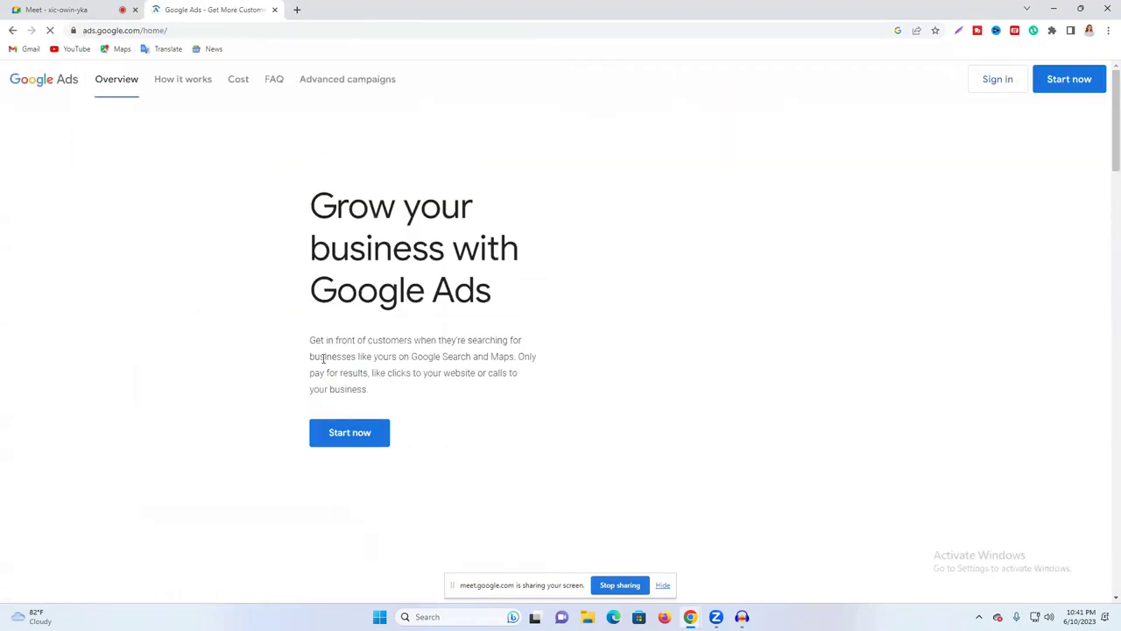
left_click(996, 80)
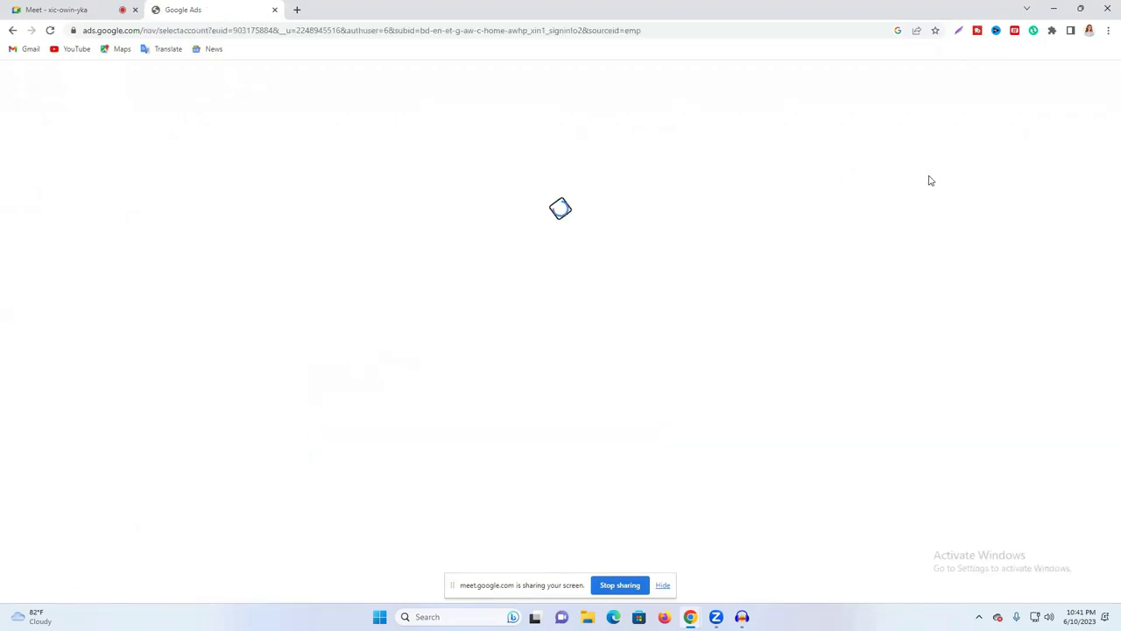
left_click(516, 290)
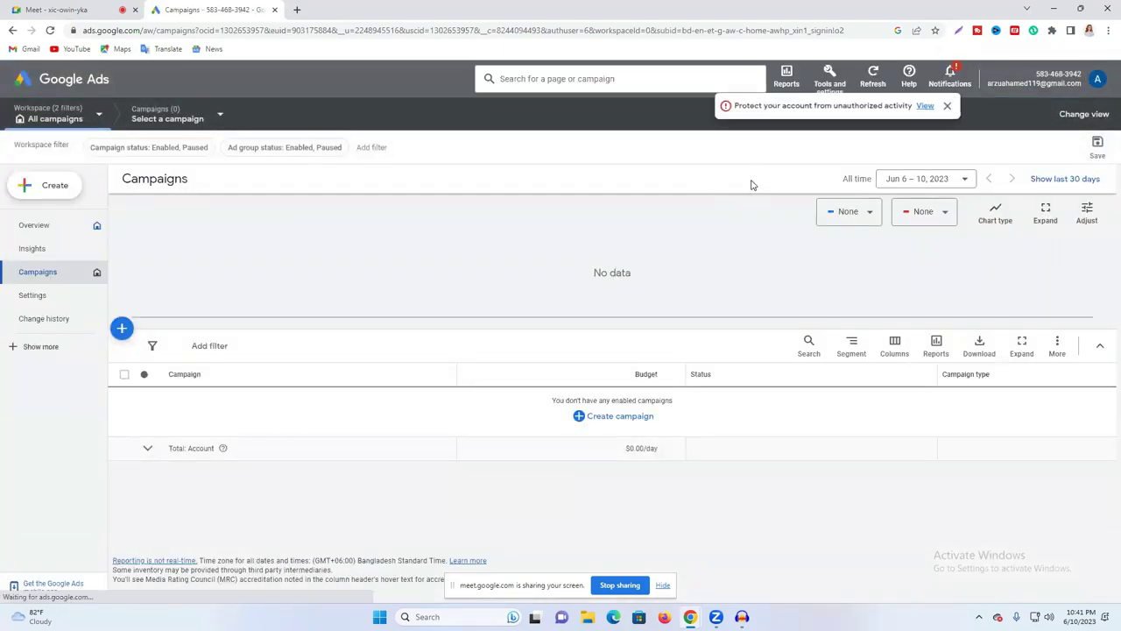
Step: Dismiss the account security alert and check which Google Ads accounts are available under the signed-in profile
left_click(946, 107)
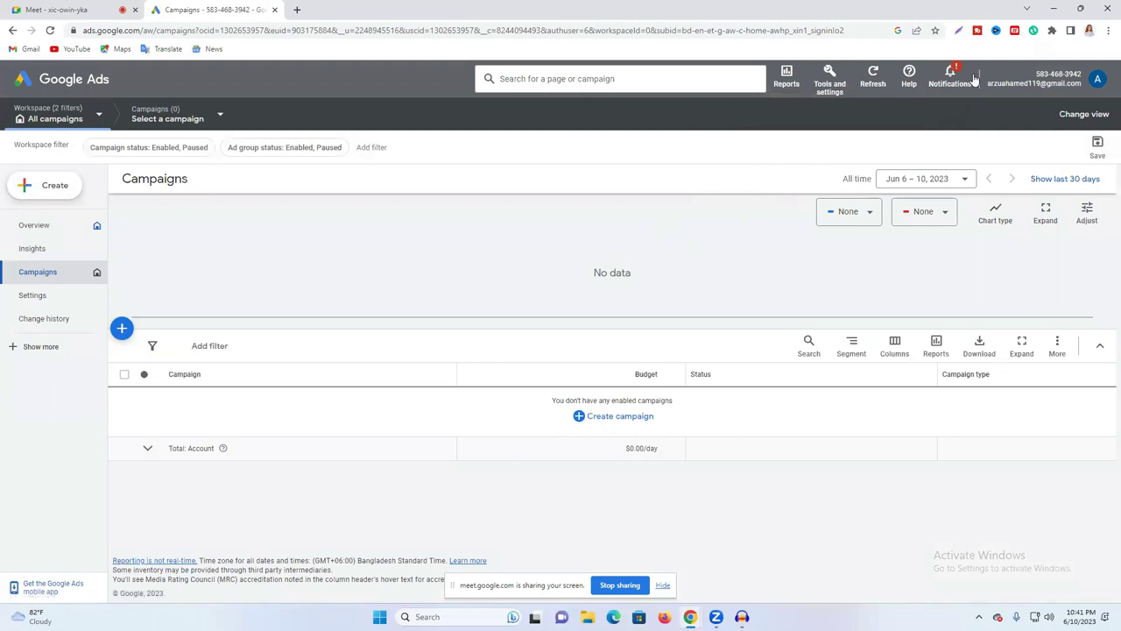
left_click(1098, 79)
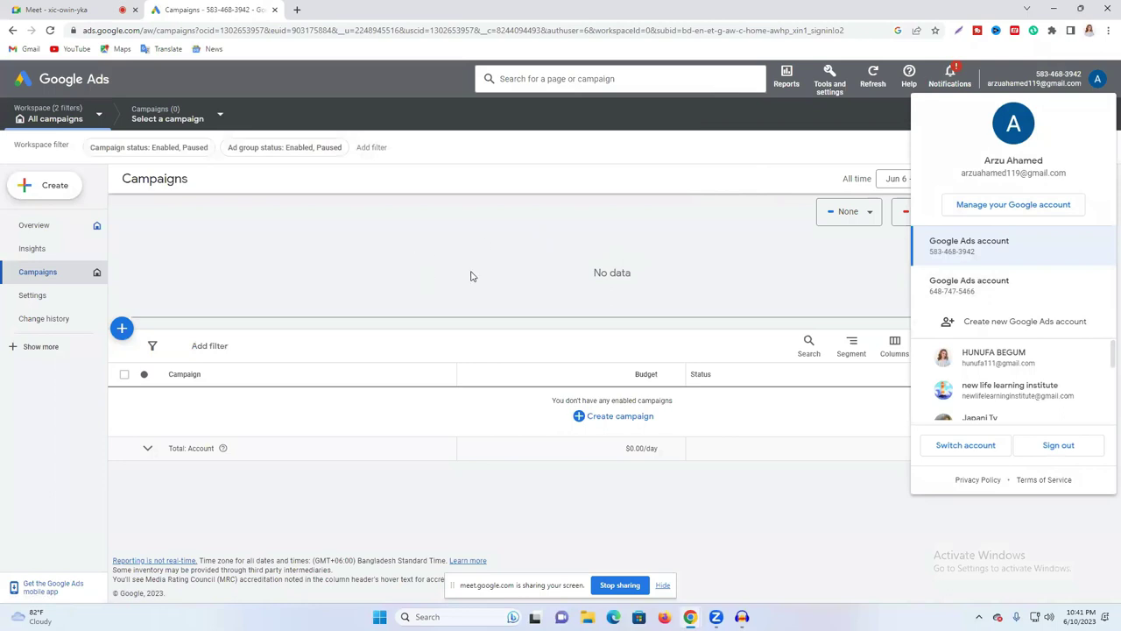
left_click(427, 269)
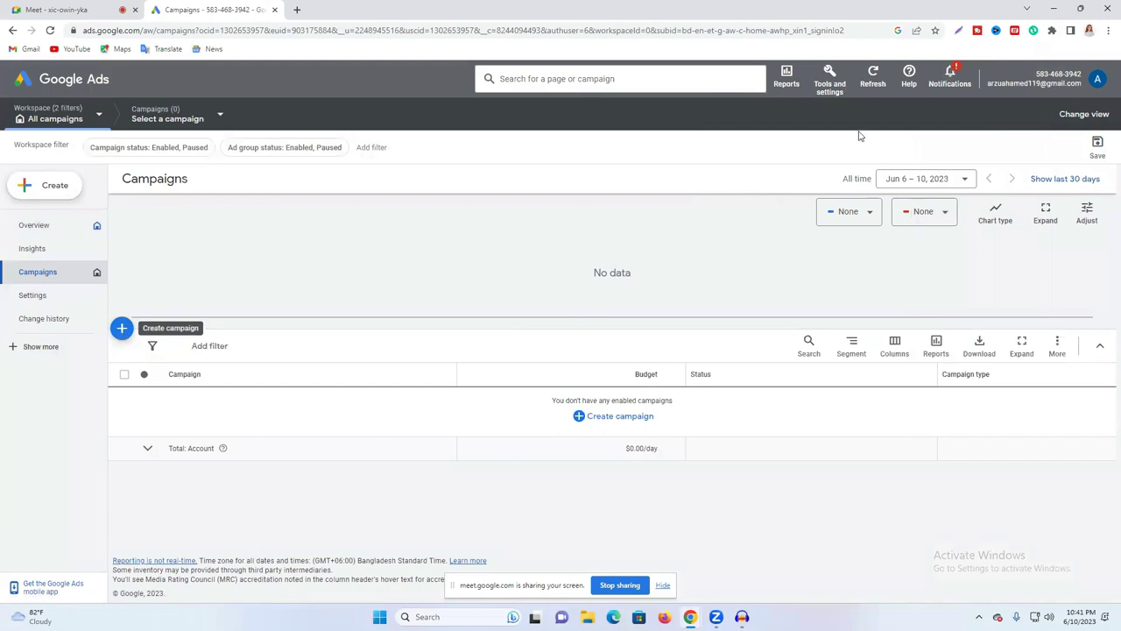
Step: Open the account's billing setup in a new browser tab and dismiss the security alert there
left_click(830, 81)
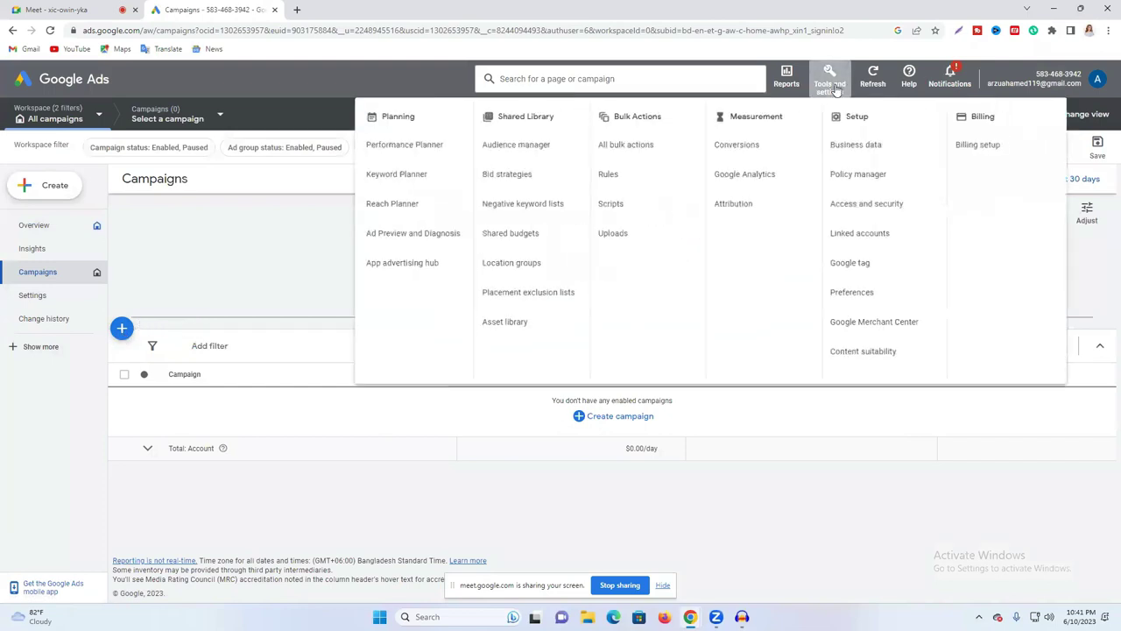
right_click(986, 151)
left_click(972, 157)
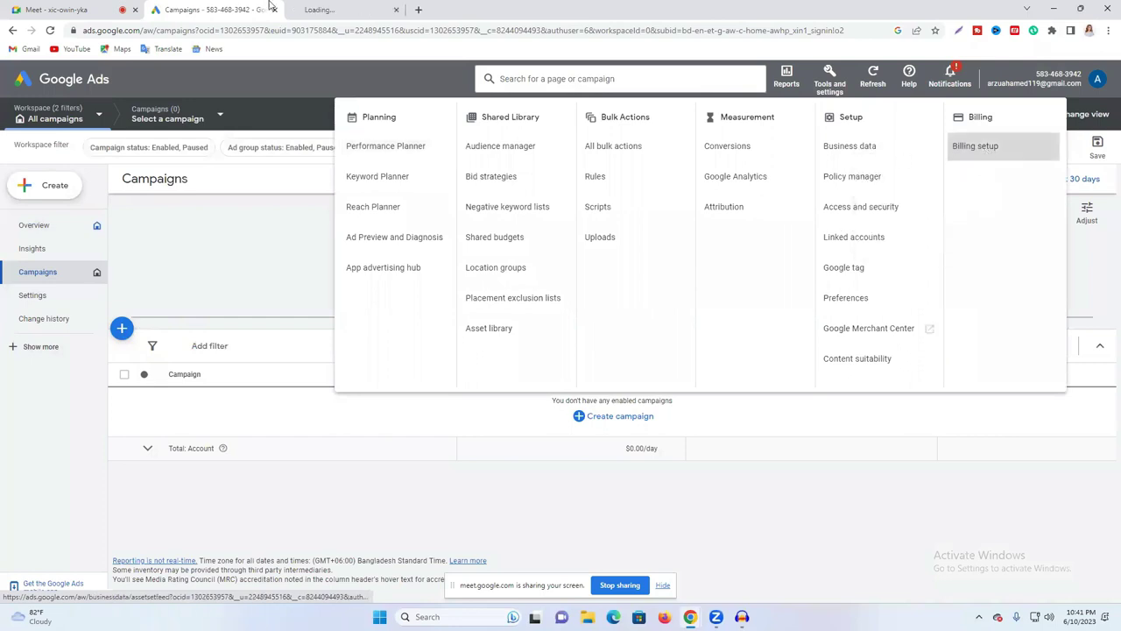
key("ctrl+Tab")
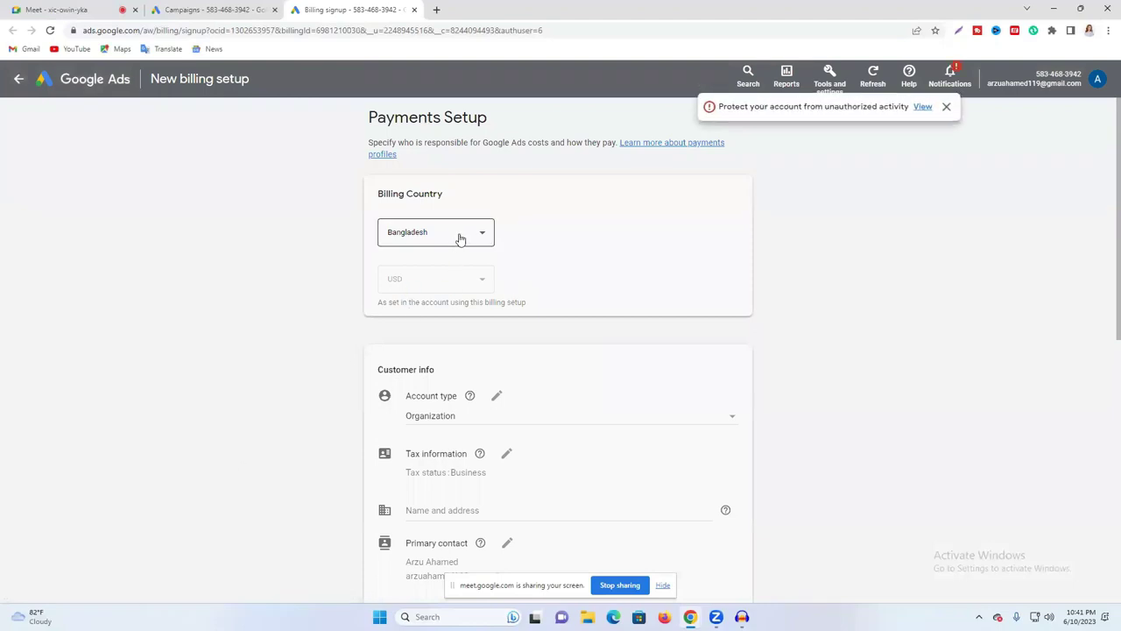
left_click(946, 107)
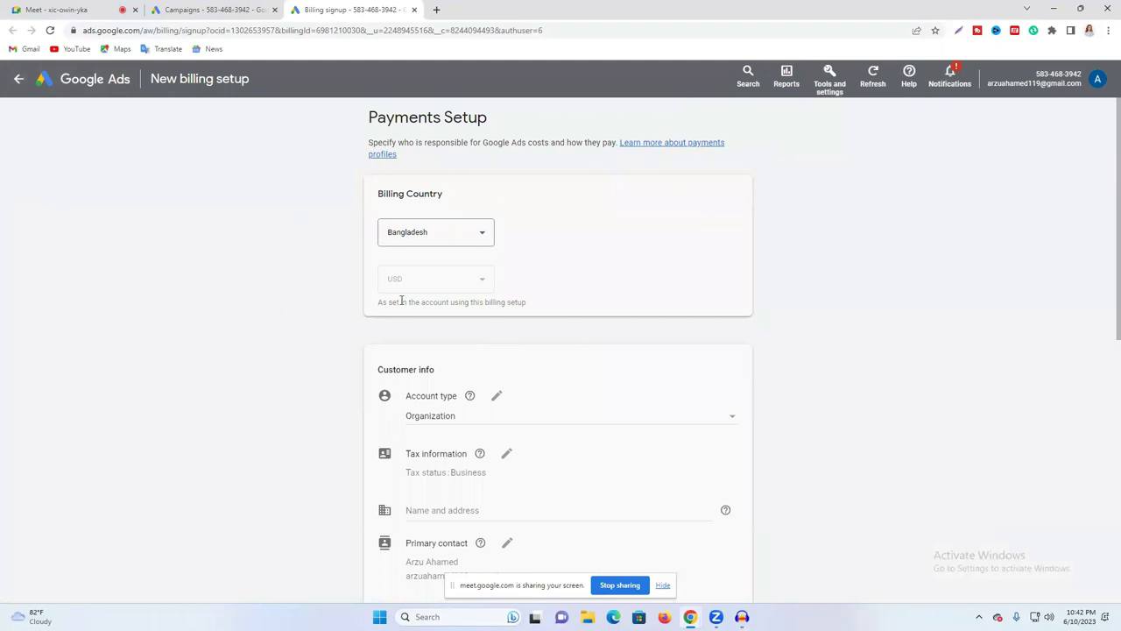
Step: Set the billing country to United States in the payments setup
left_click(426, 239)
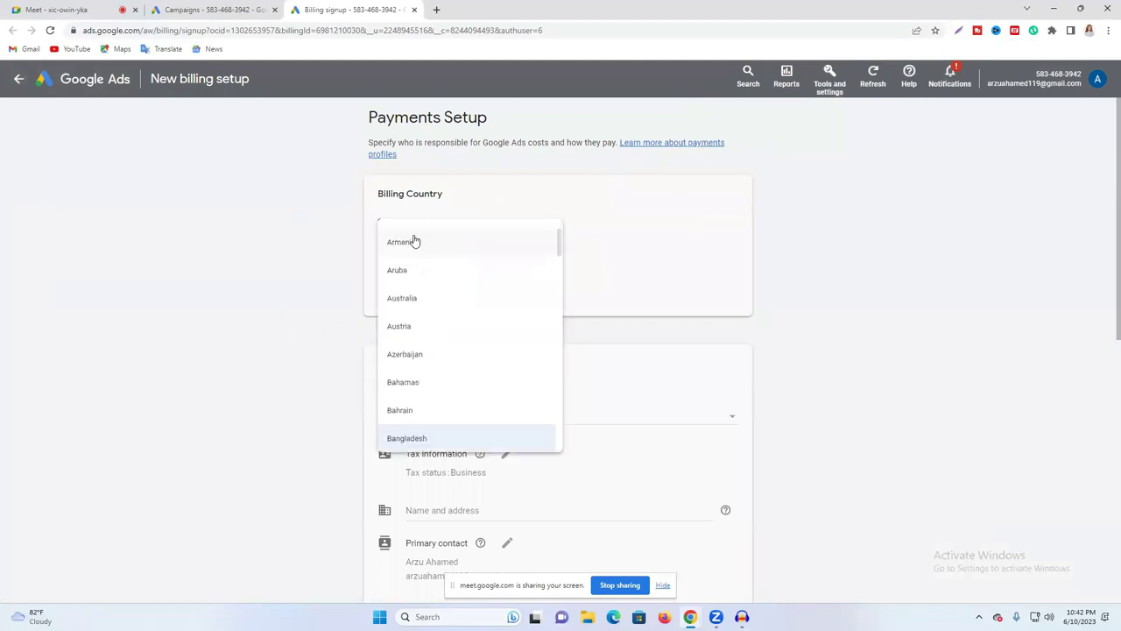
left_click(801, 235)
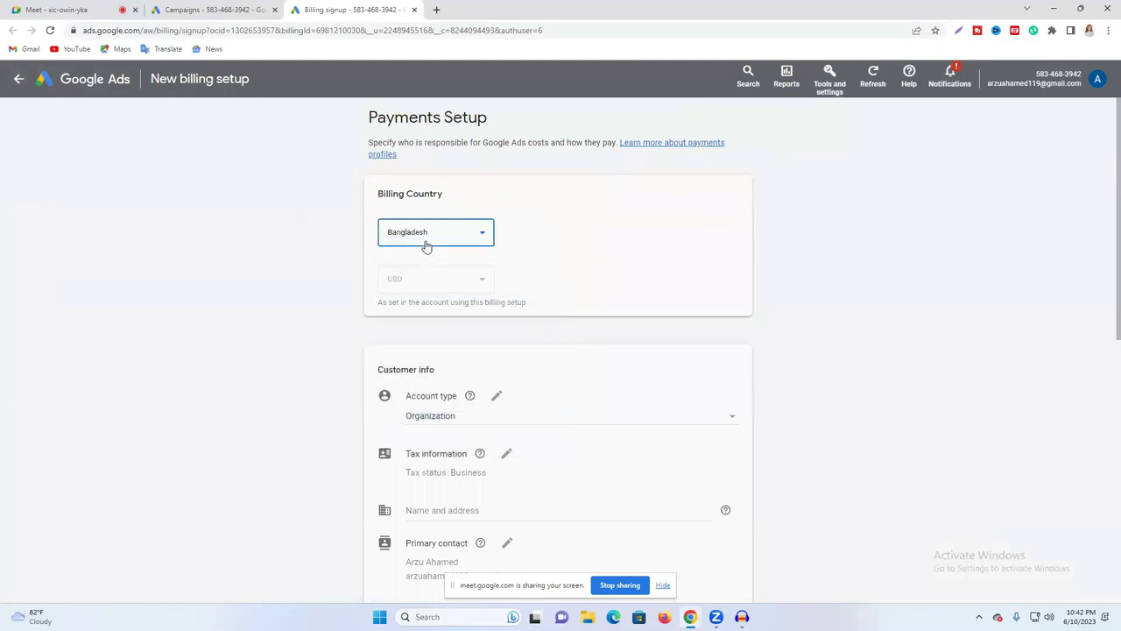
left_click(425, 244)
scroll(420, 302, "down", 13)
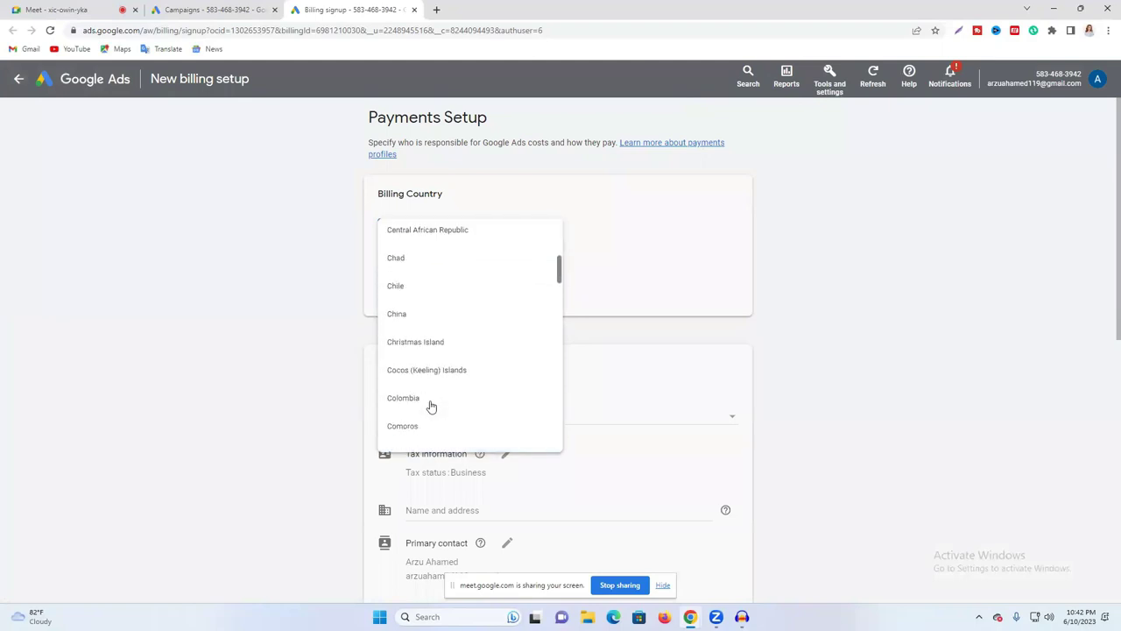
scroll(429, 409, "down", 15)
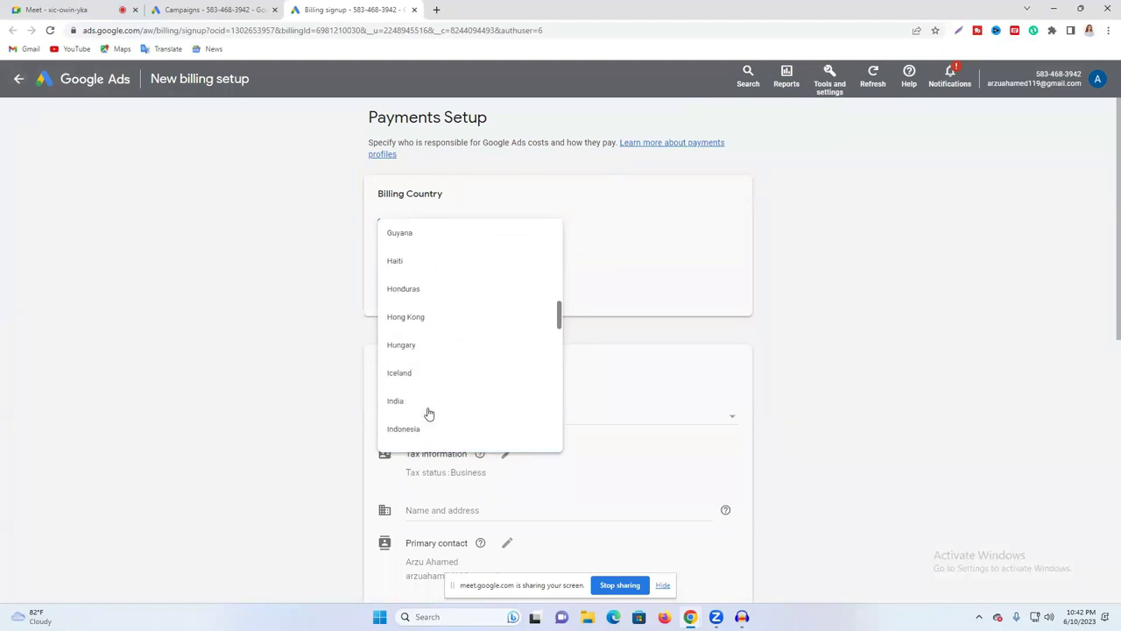
scroll(429, 414, "down", 15)
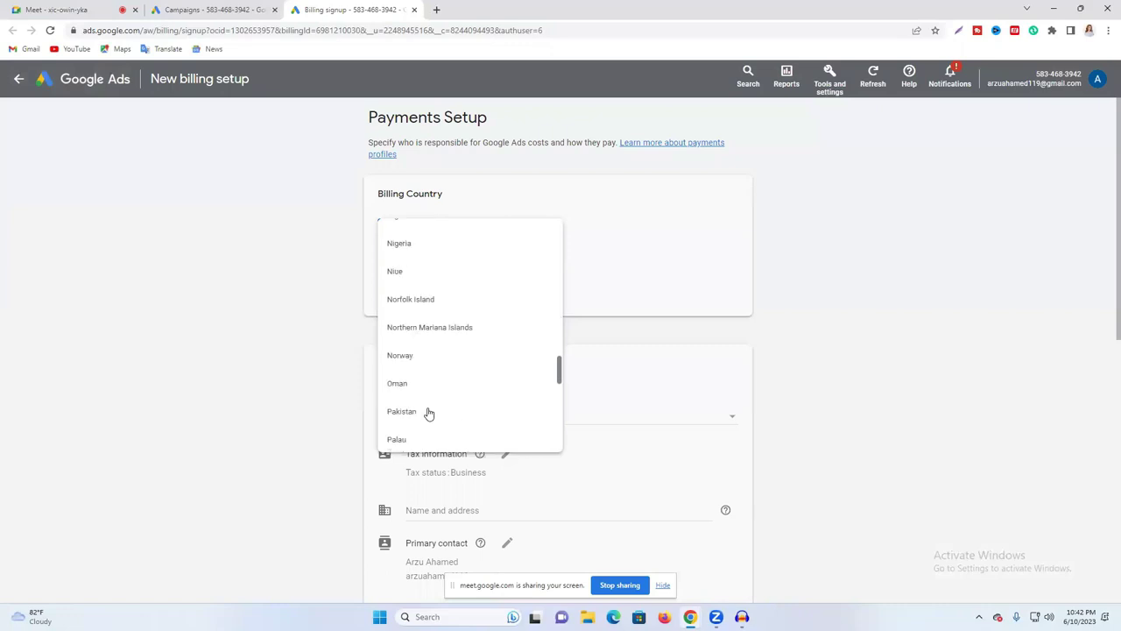
scroll(430, 413, "down", 15)
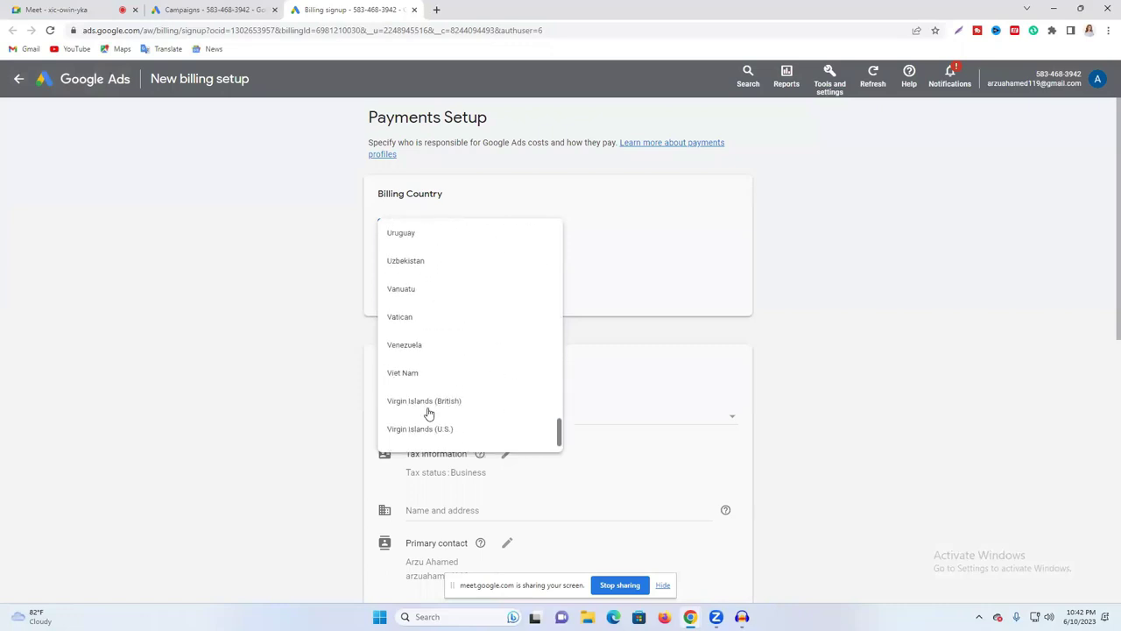
scroll(398, 304, "up", 1)
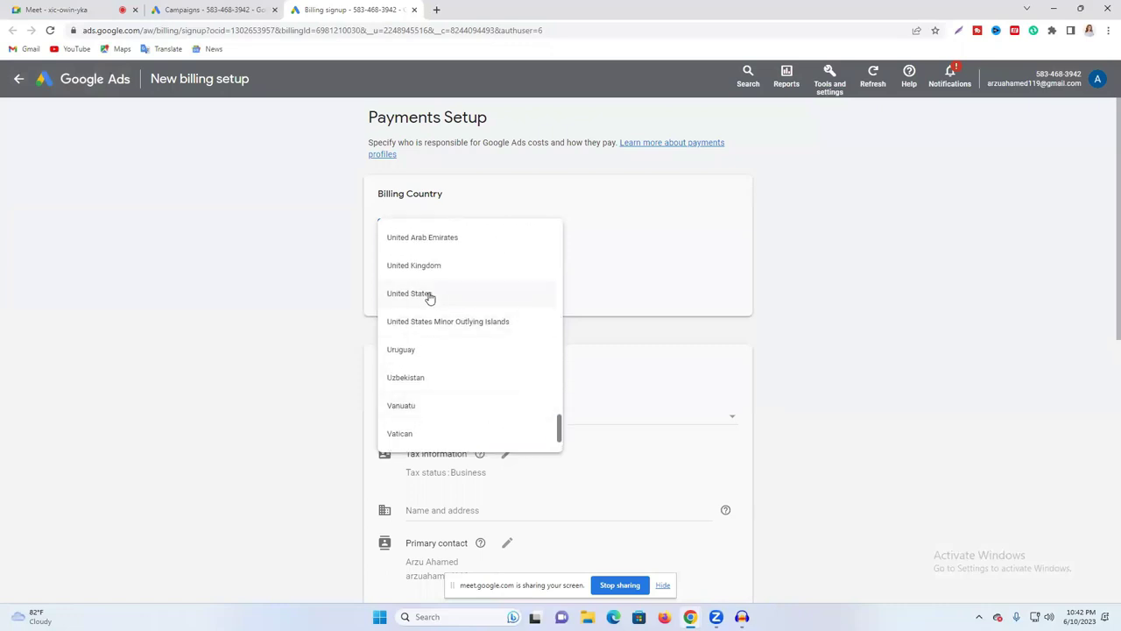
left_click(429, 294)
Step: Set the account type to Individual and choose a credit or debit card as the payment method
mouse_move(715, 616)
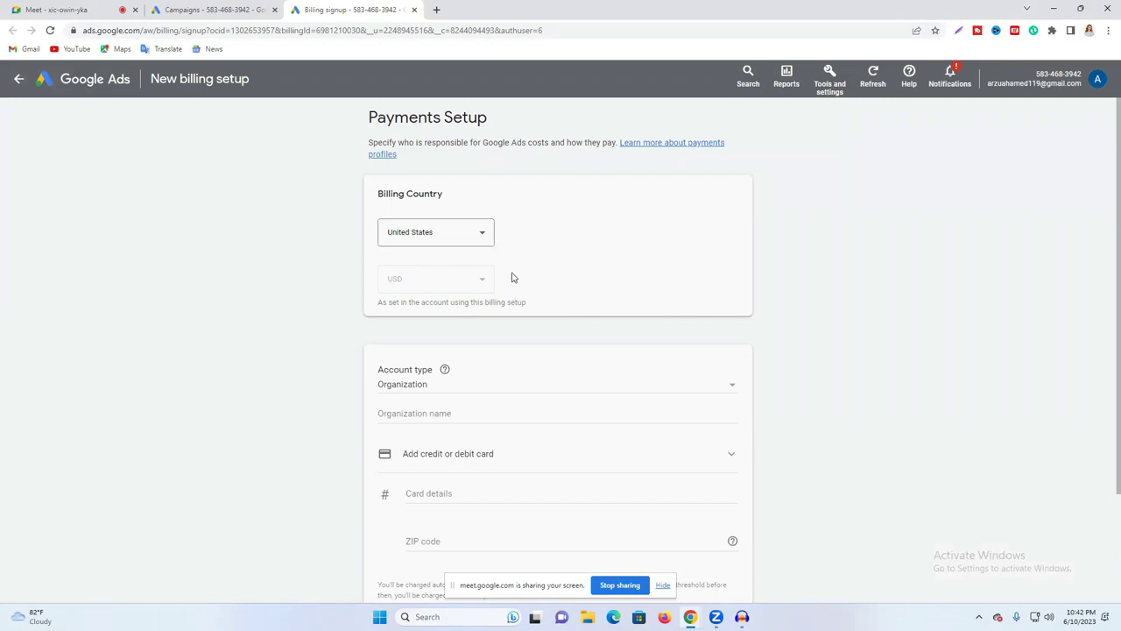
left_click(394, 387)
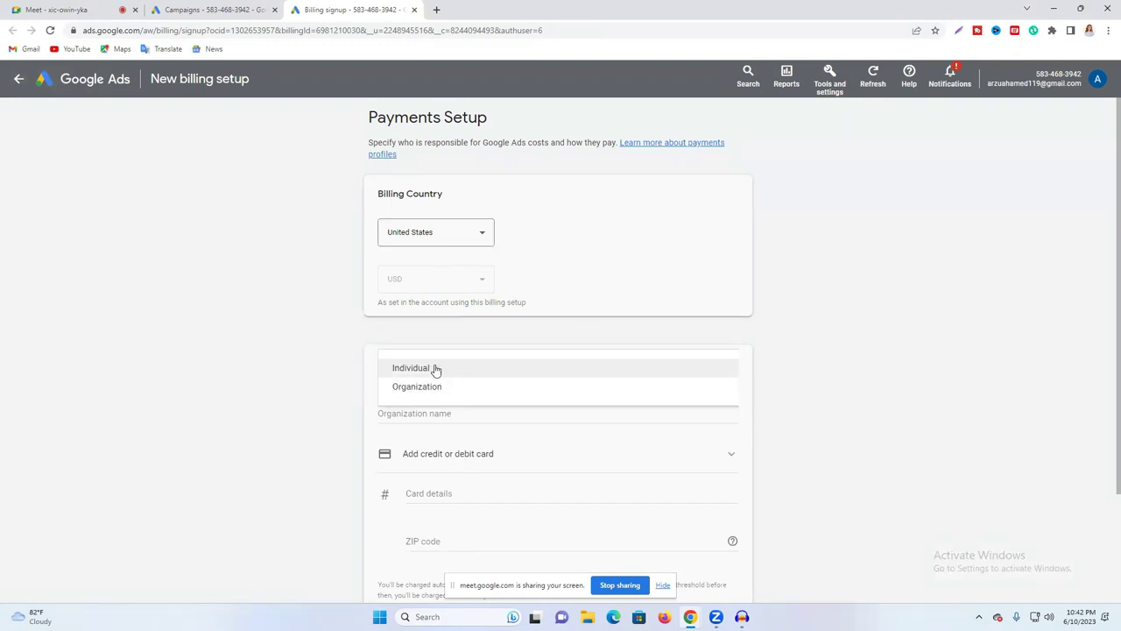
left_click(431, 371)
scroll(587, 355, "down", 1)
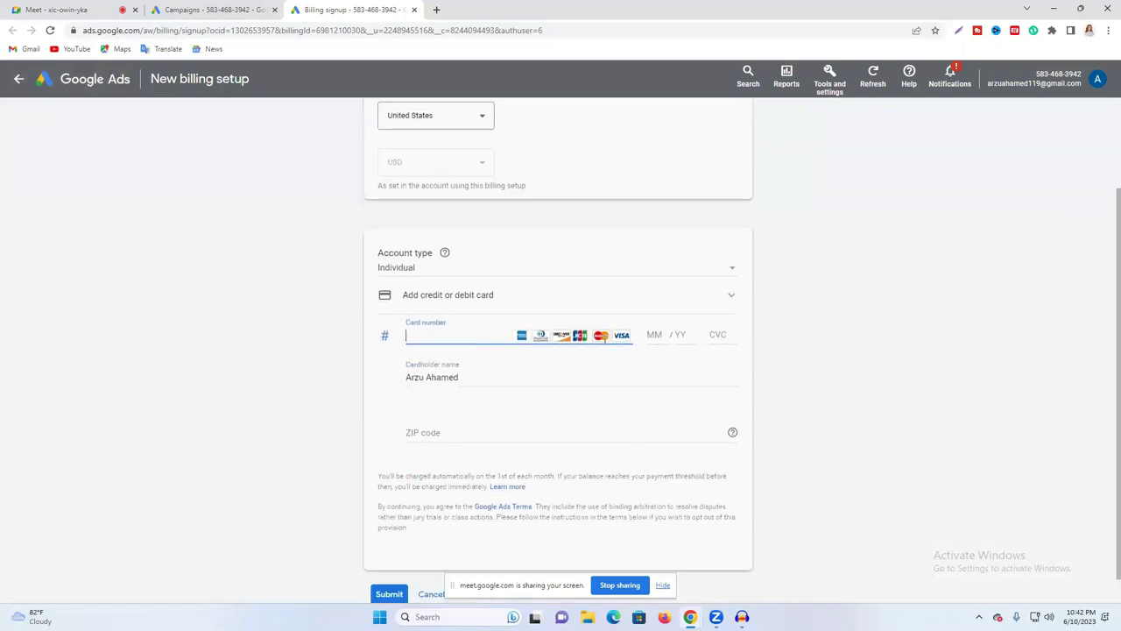
left_click(452, 307)
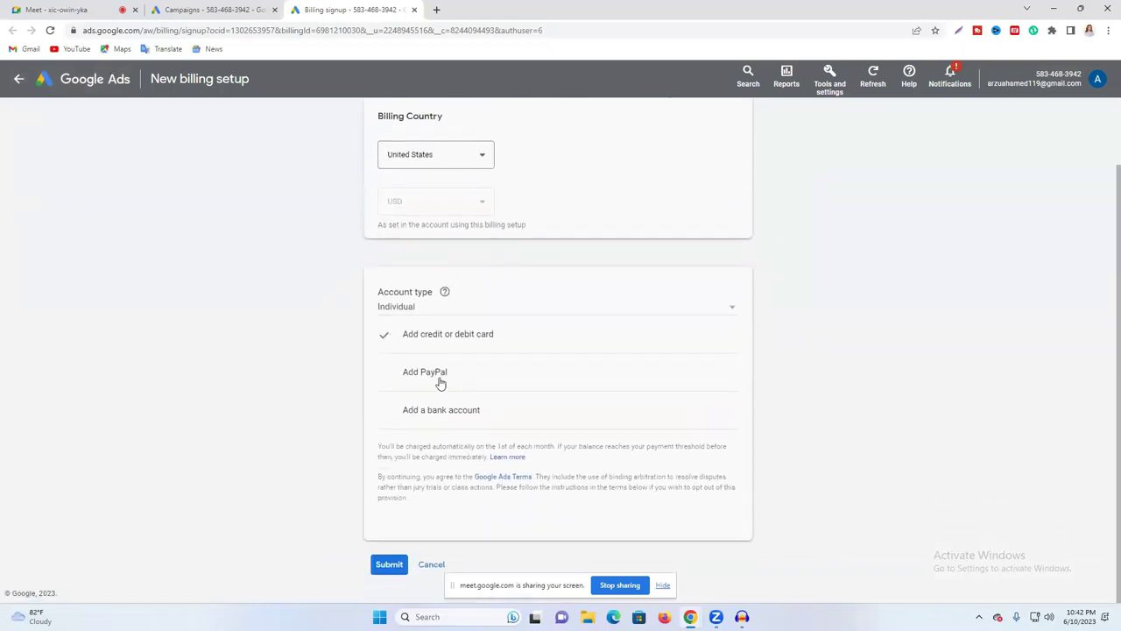
left_click(467, 340)
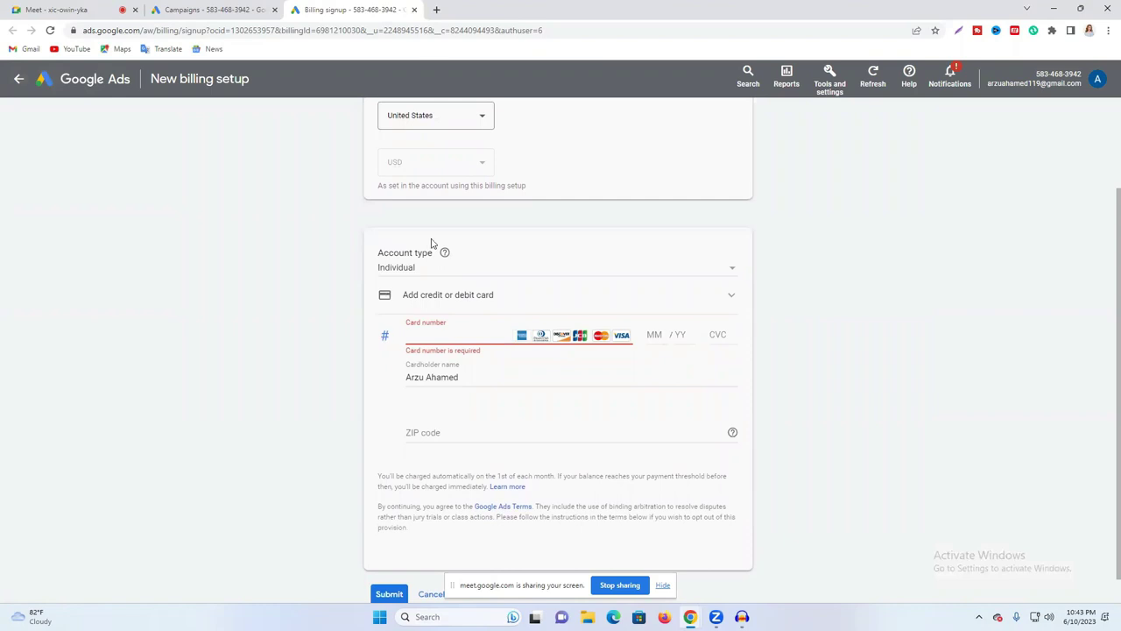
Step: Search Google for "master card" in a new browser tab and show the image results
left_click(436, 9)
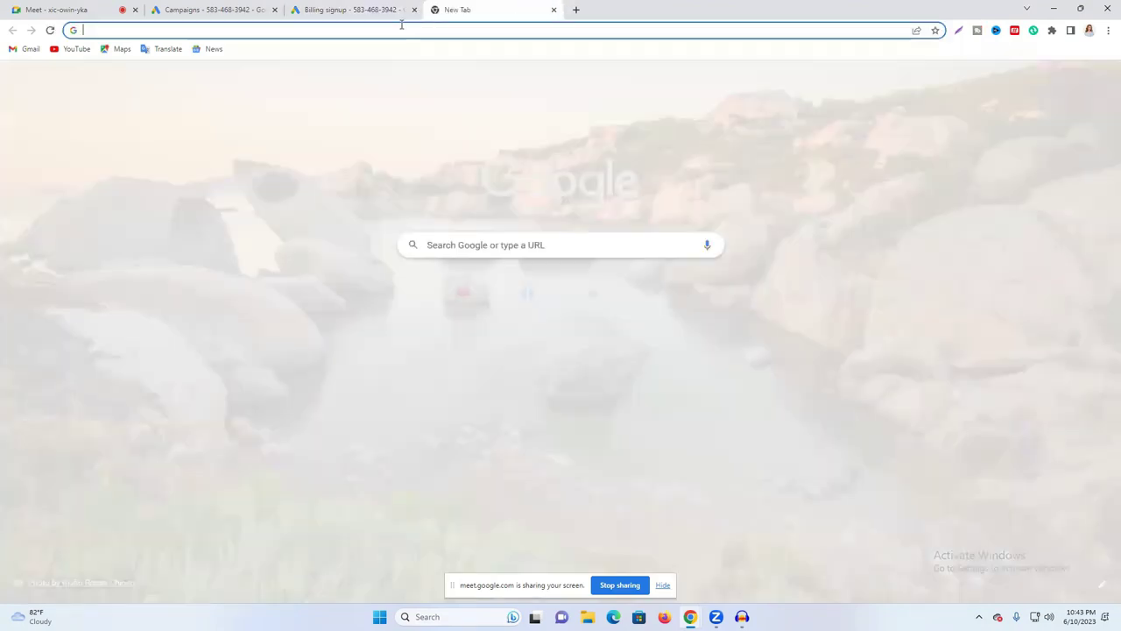
left_click(399, 29)
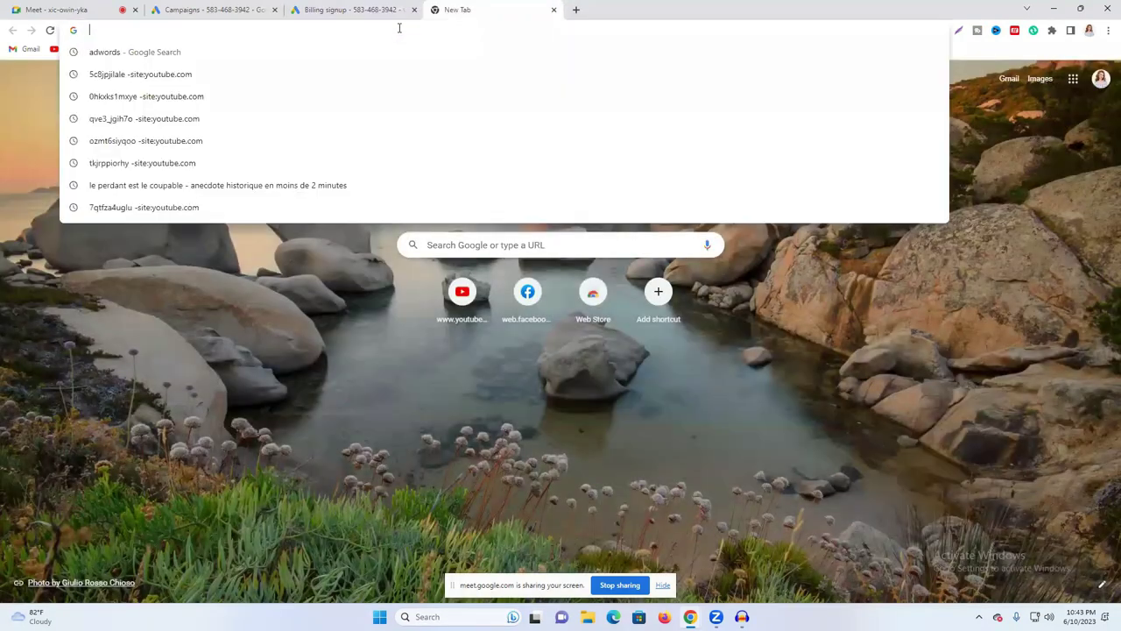
type("master")
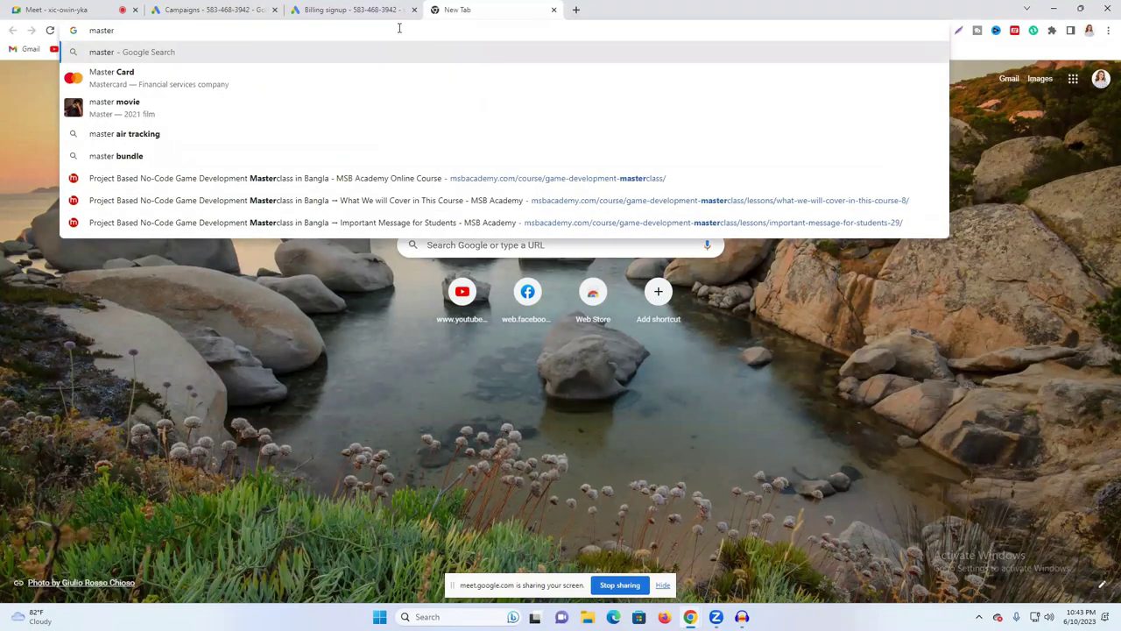
type(" car")
key("Return")
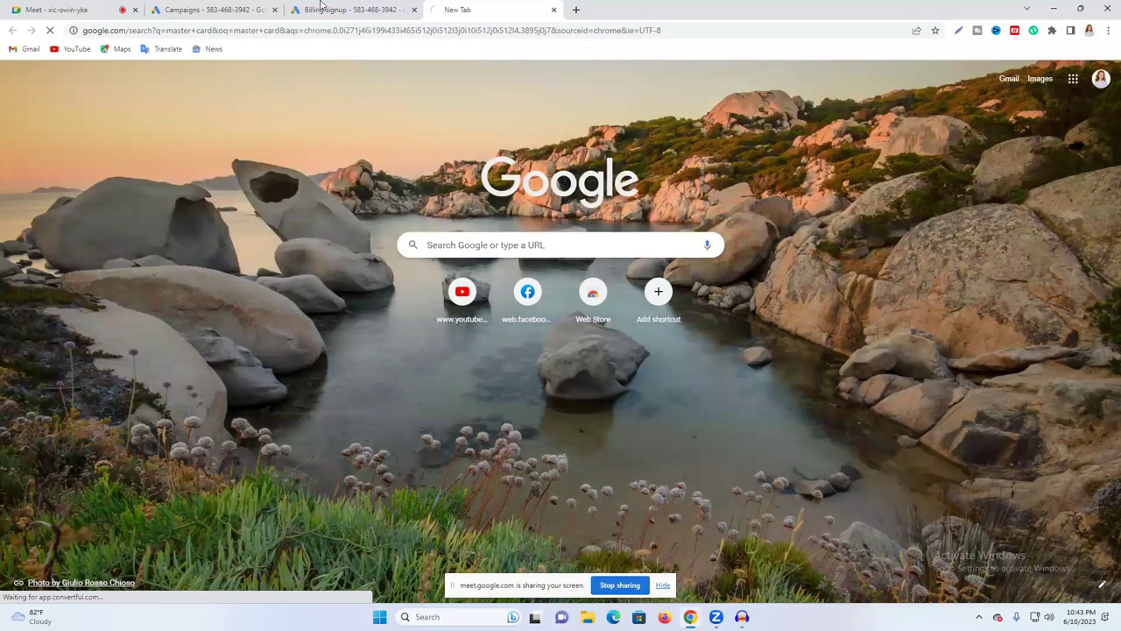
key("ctrl+1")
left_click(531, 11)
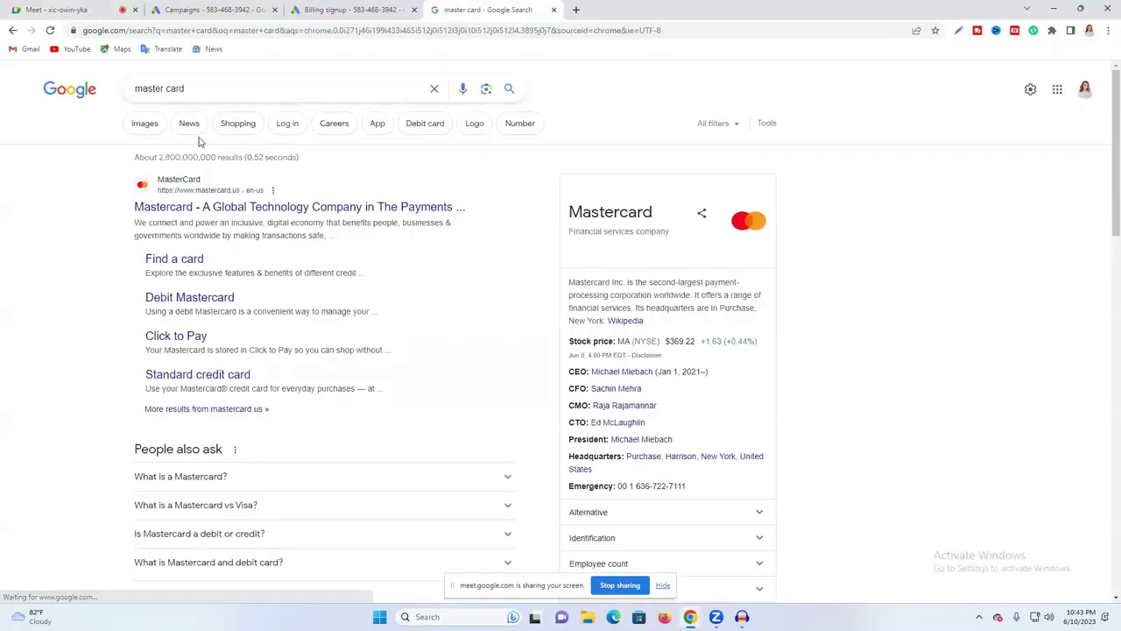
left_click(140, 125)
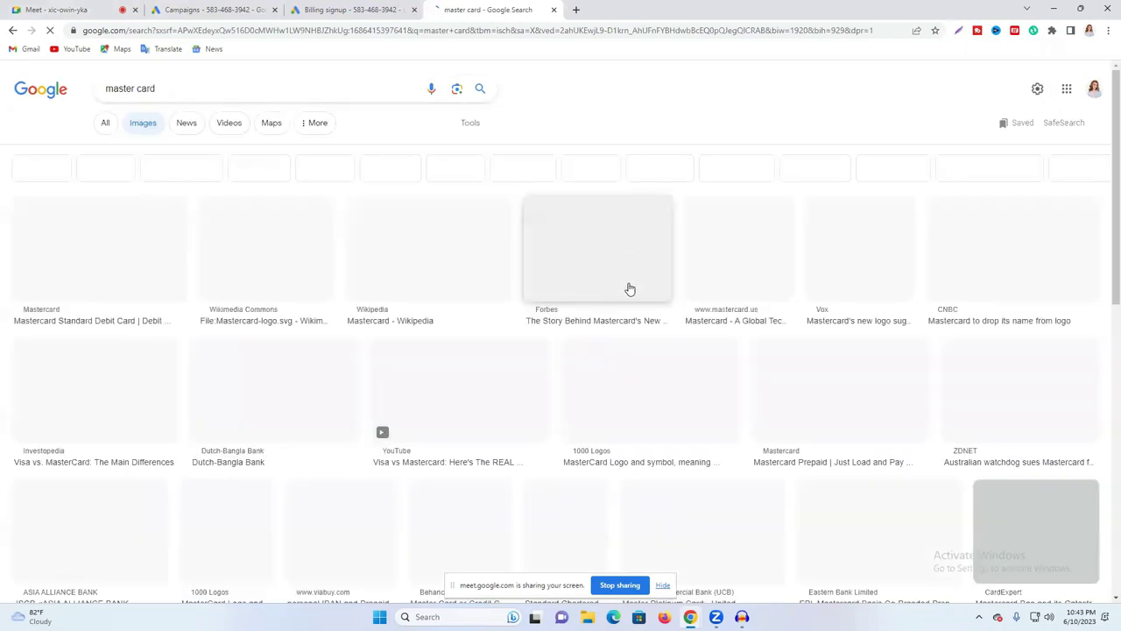
Step: Compare several sample card pictures in the image results and enlarge the black Netspend debit Mastercard
scroll(1043, 405, "down", 1)
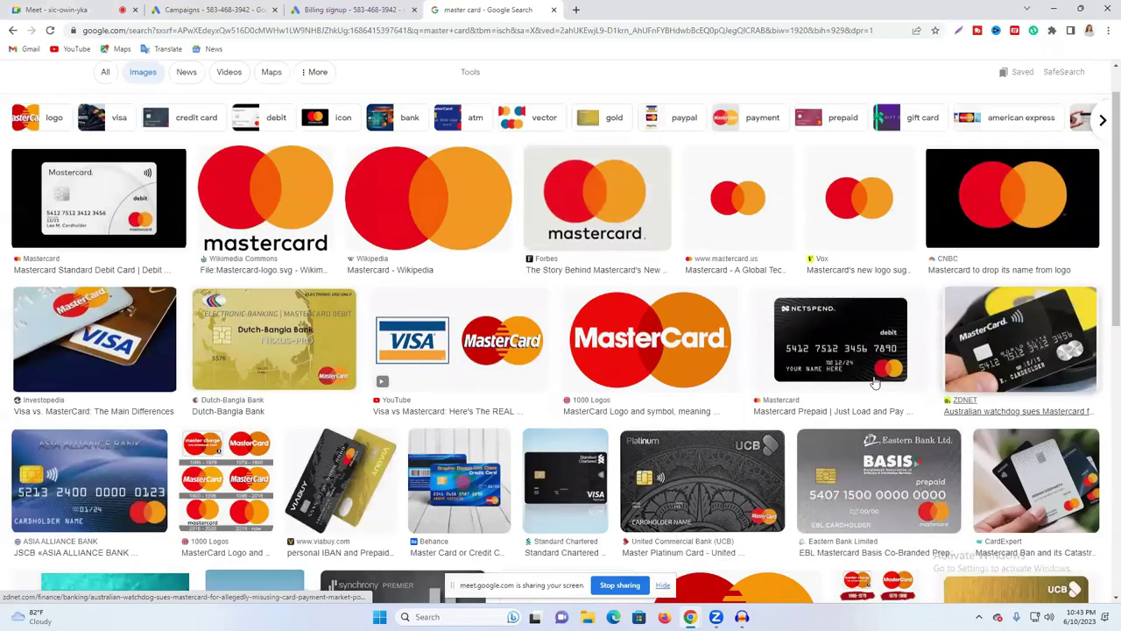
left_click(834, 341)
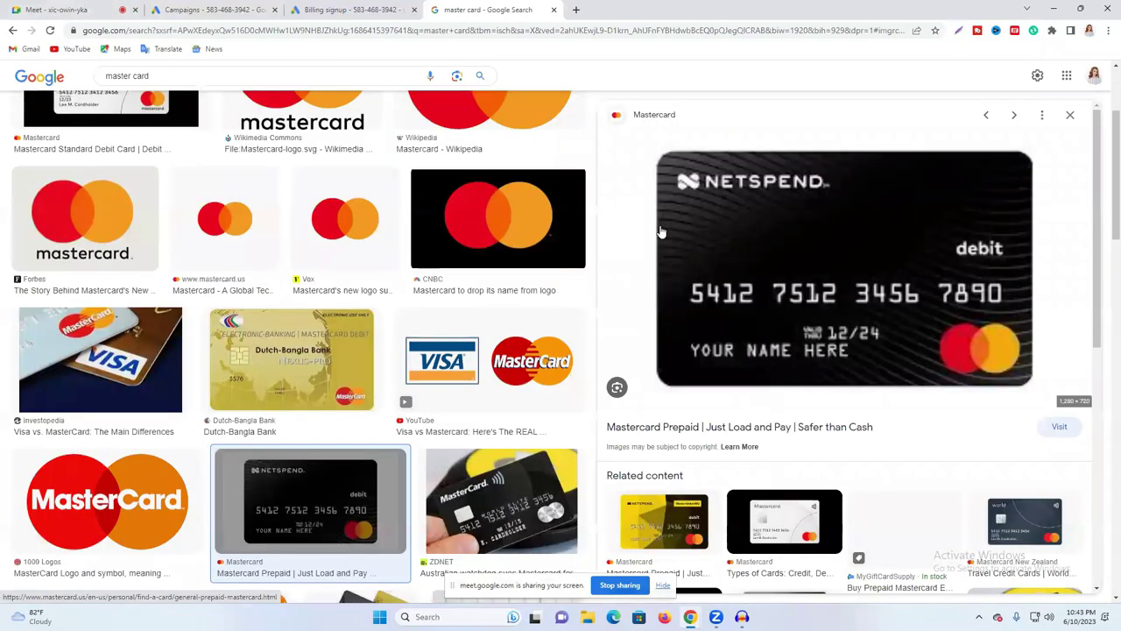
scroll(288, 325, "down", 3)
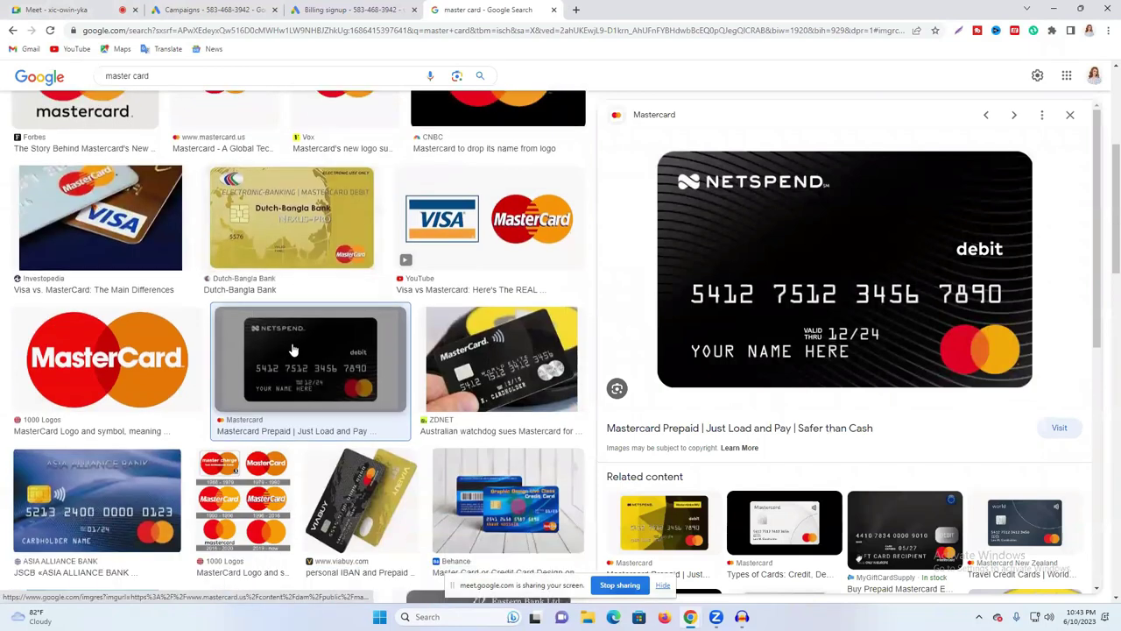
scroll(554, 366, "down", 2)
left_click(907, 526)
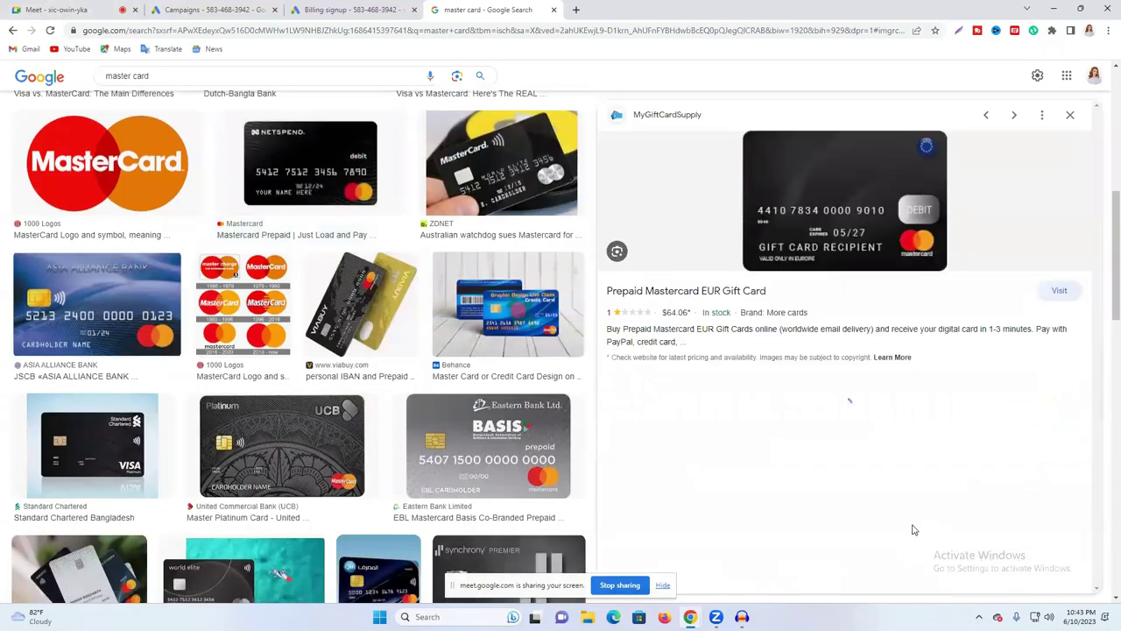
left_click(478, 166)
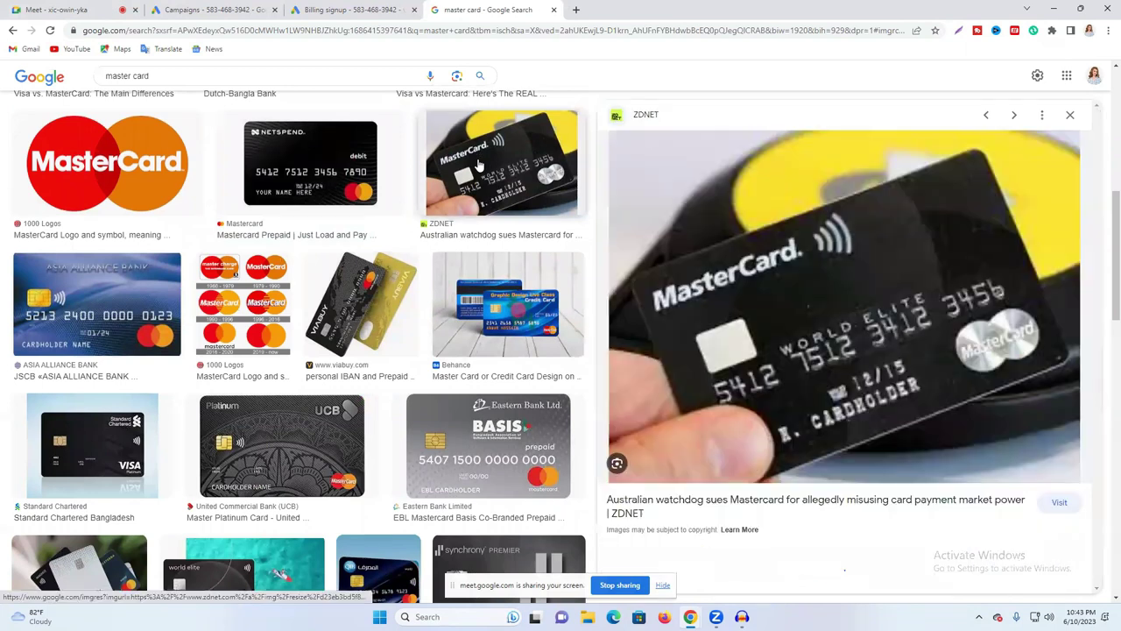
left_click(324, 199)
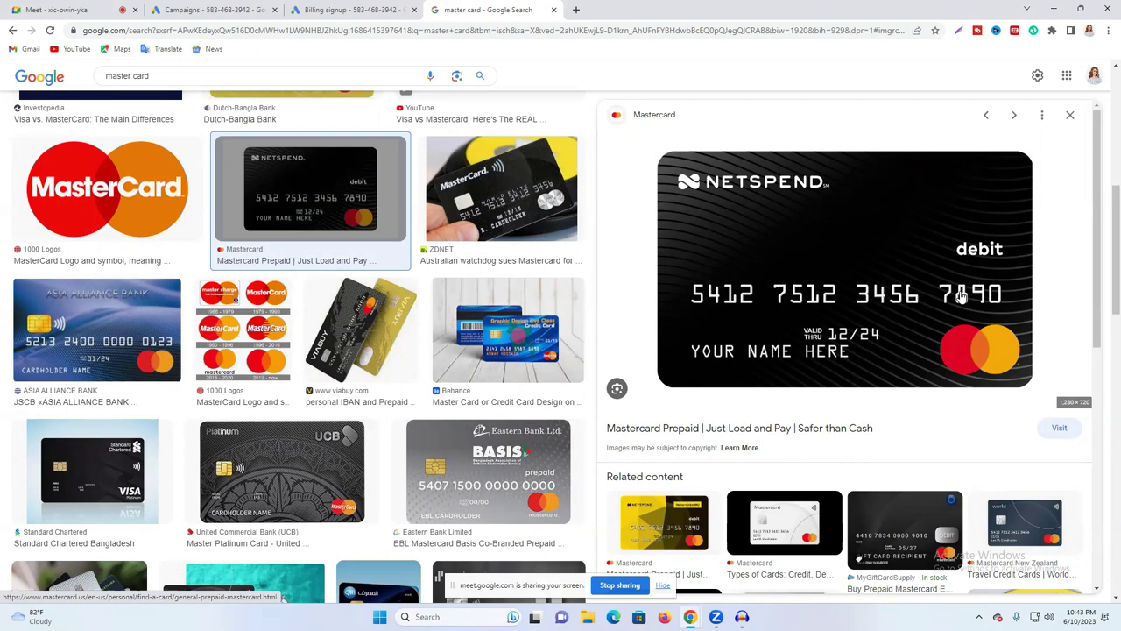
Step: Fill in the billing form's card expiry month and year from the sample Netspend card
left_click(351, 10)
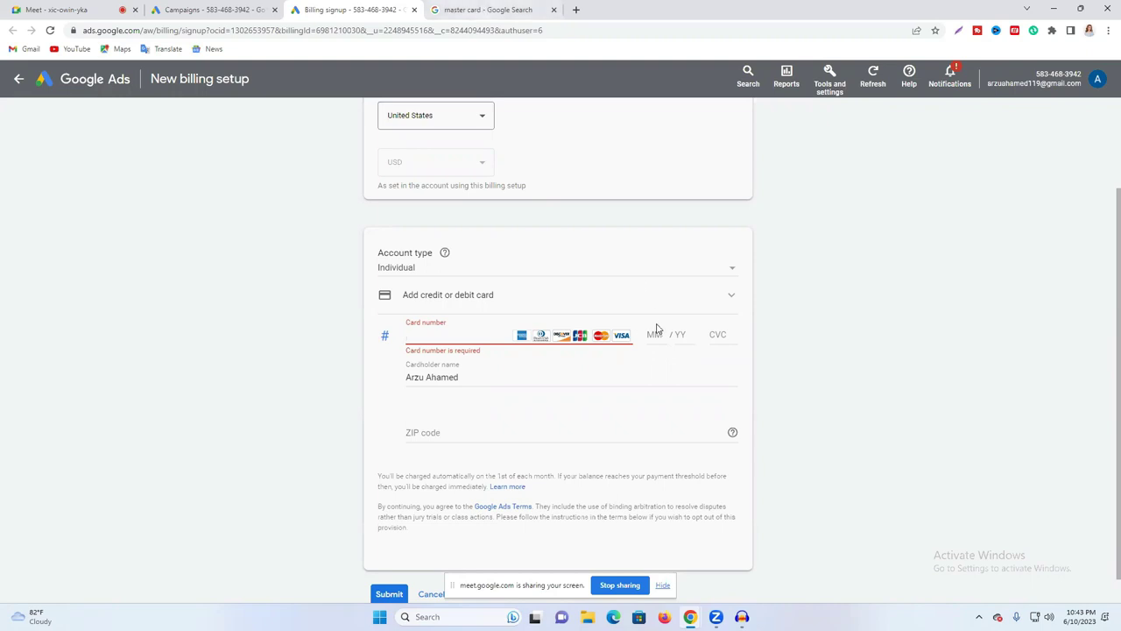
left_click(504, 9)
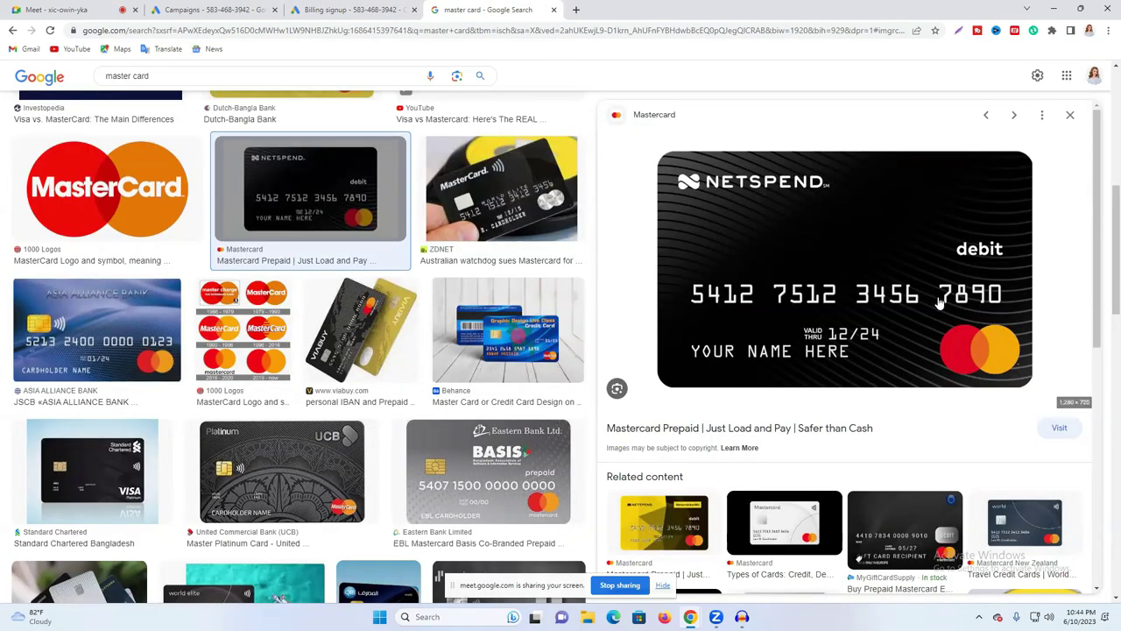
left_click(385, 9)
left_click(658, 332)
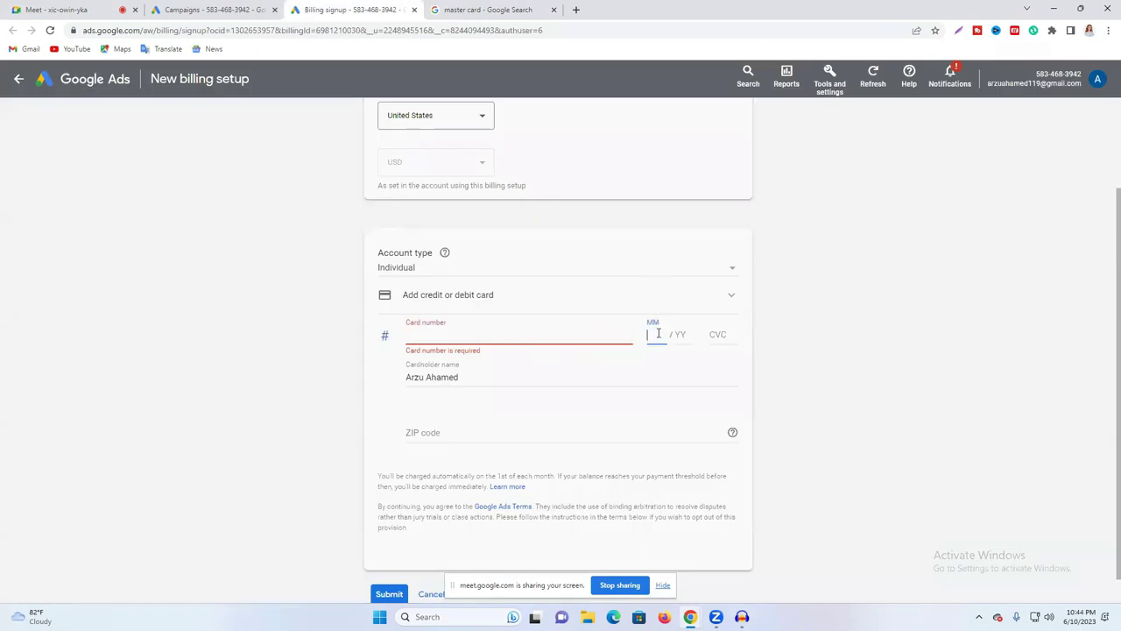
left_click(670, 338)
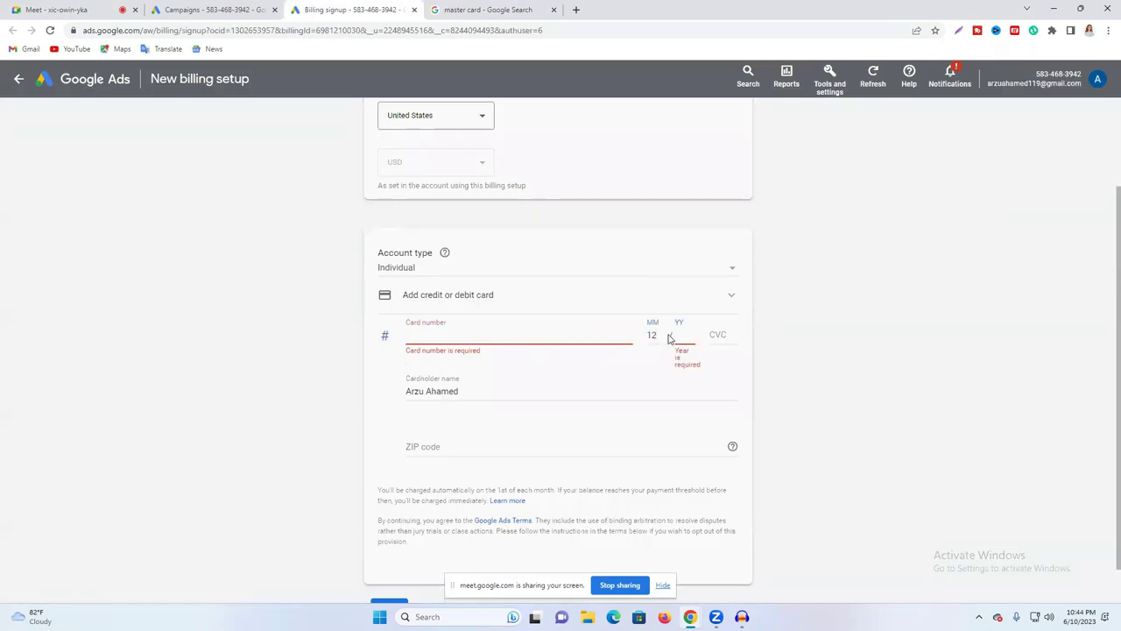
type("24")
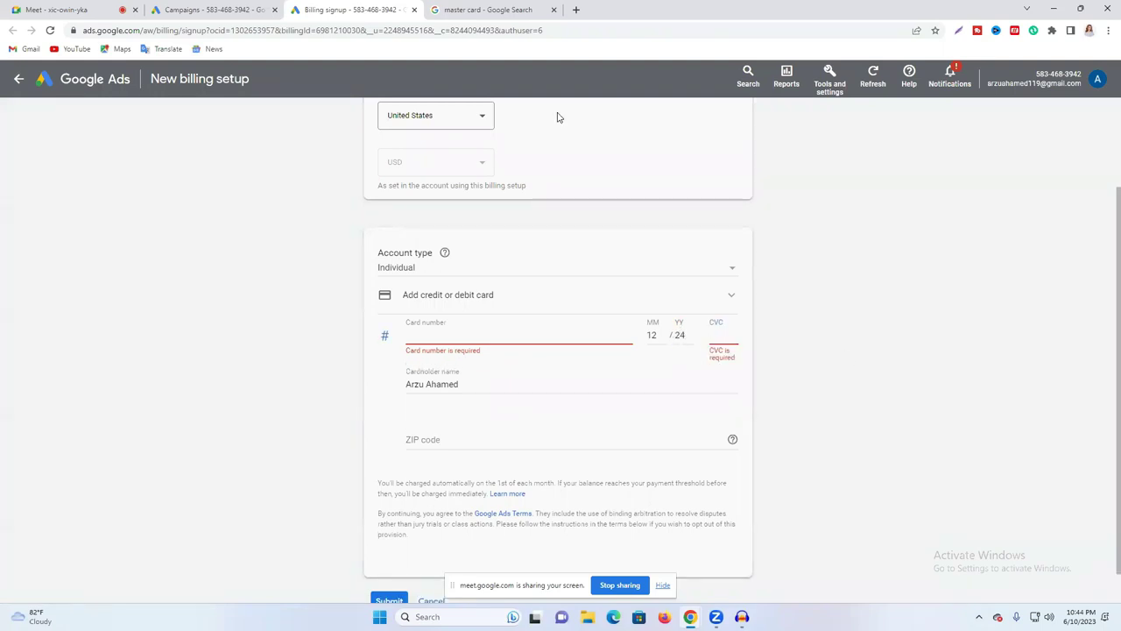
Step: Look through the Mastercard image results for a picture that shows the card's security code
left_click(491, 10)
scroll(928, 329, "down", 2)
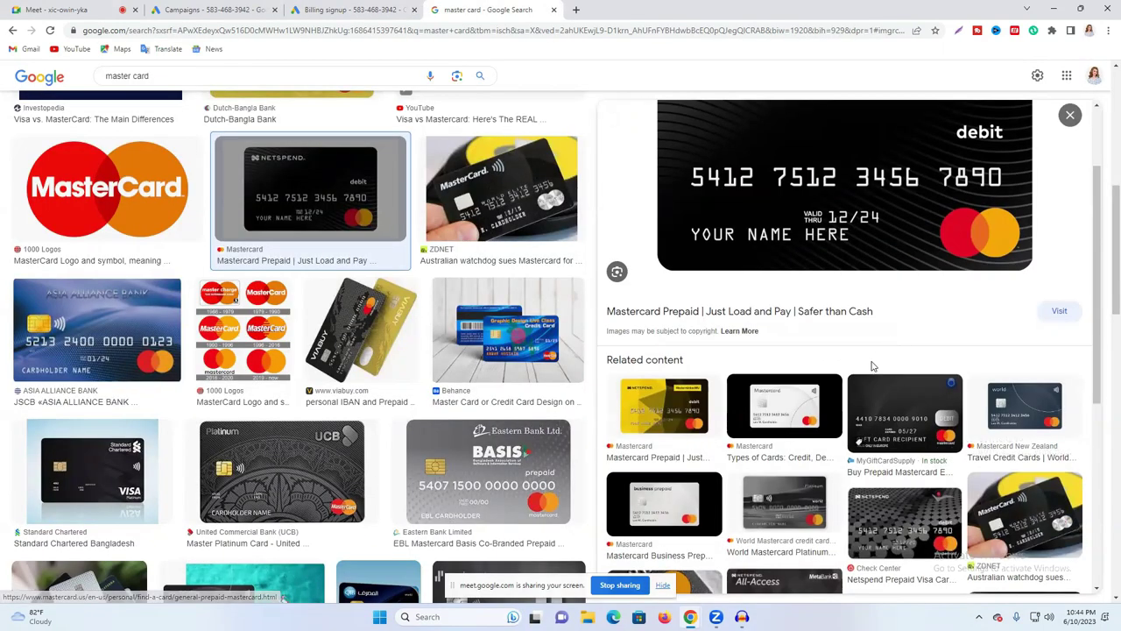
scroll(430, 391, "down", 1)
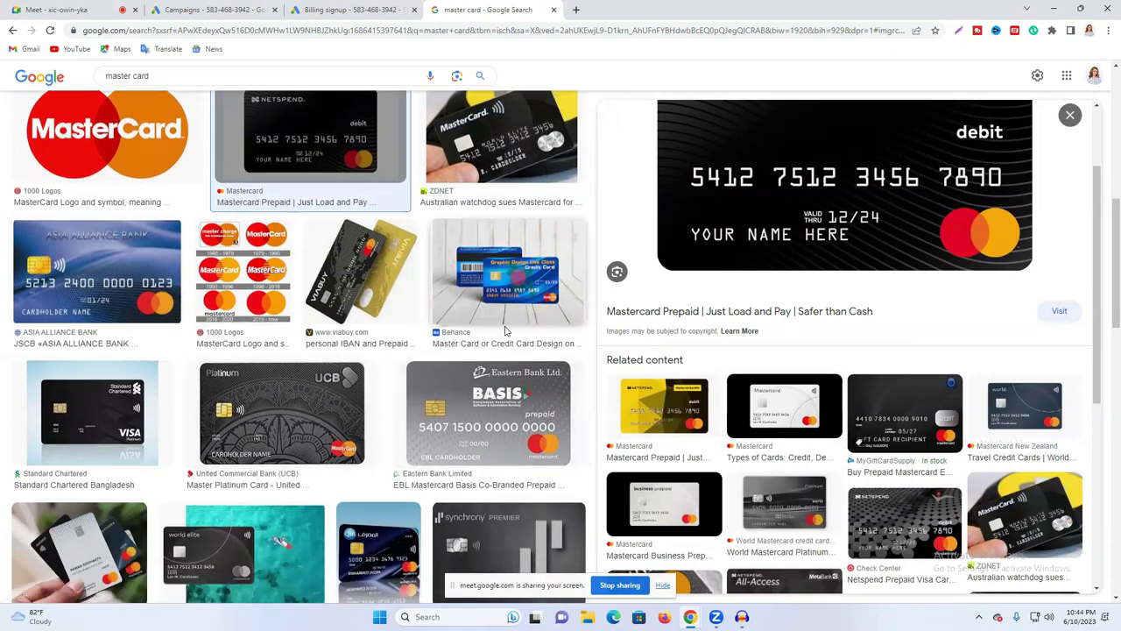
scroll(519, 333, "down", 2)
key("ctrl+1")
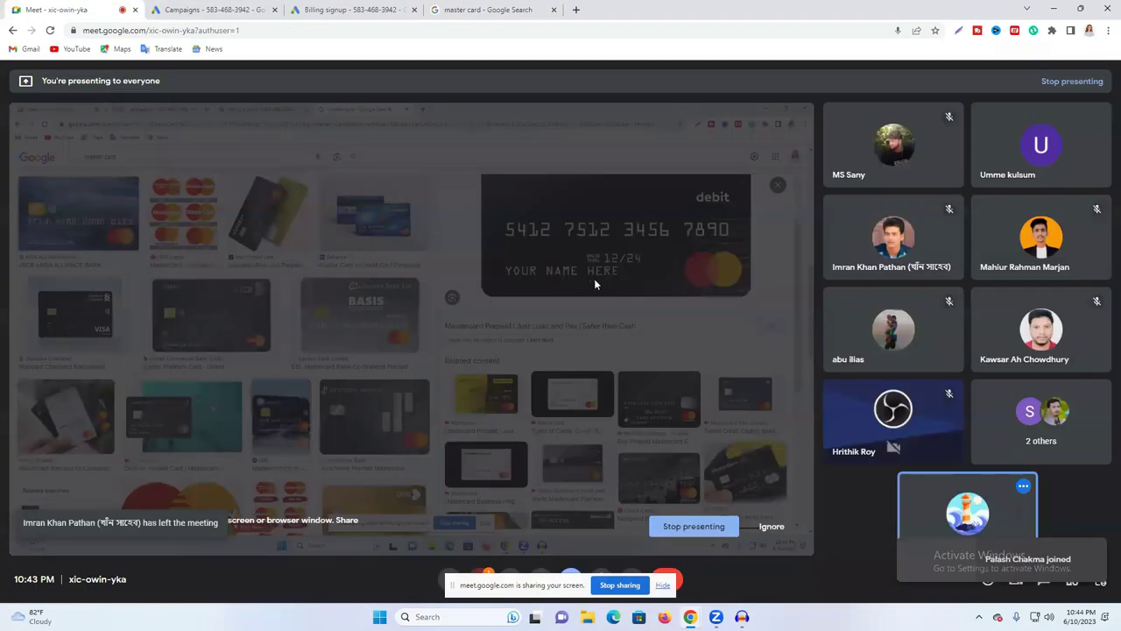
key("ctrl+4")
scroll(573, 263, "down", 2)
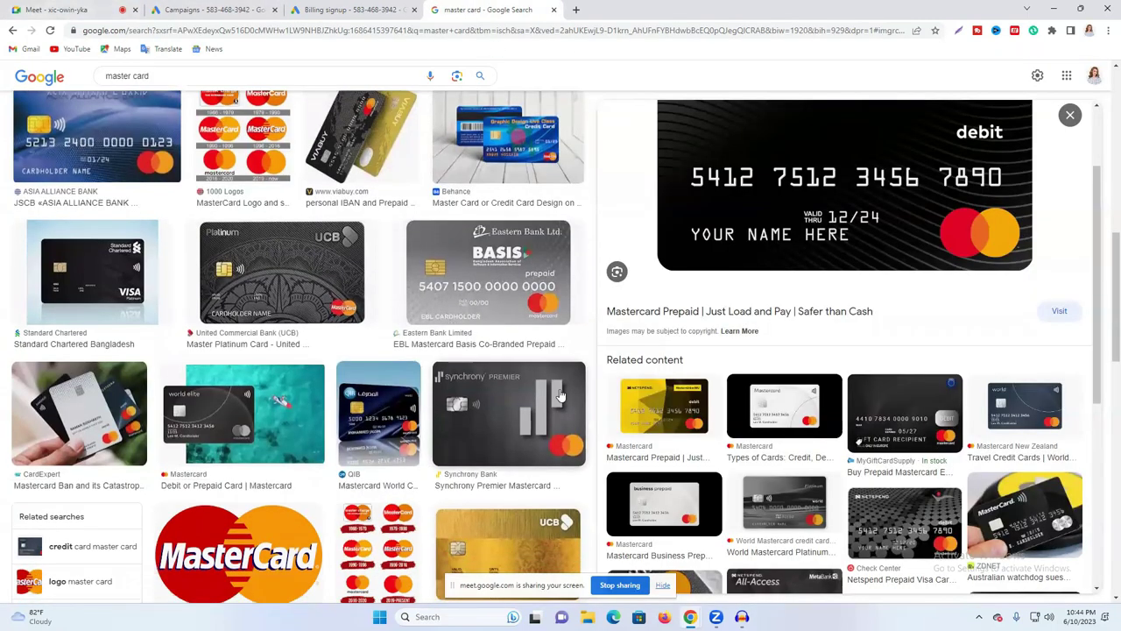
scroll(766, 430, "down", 2)
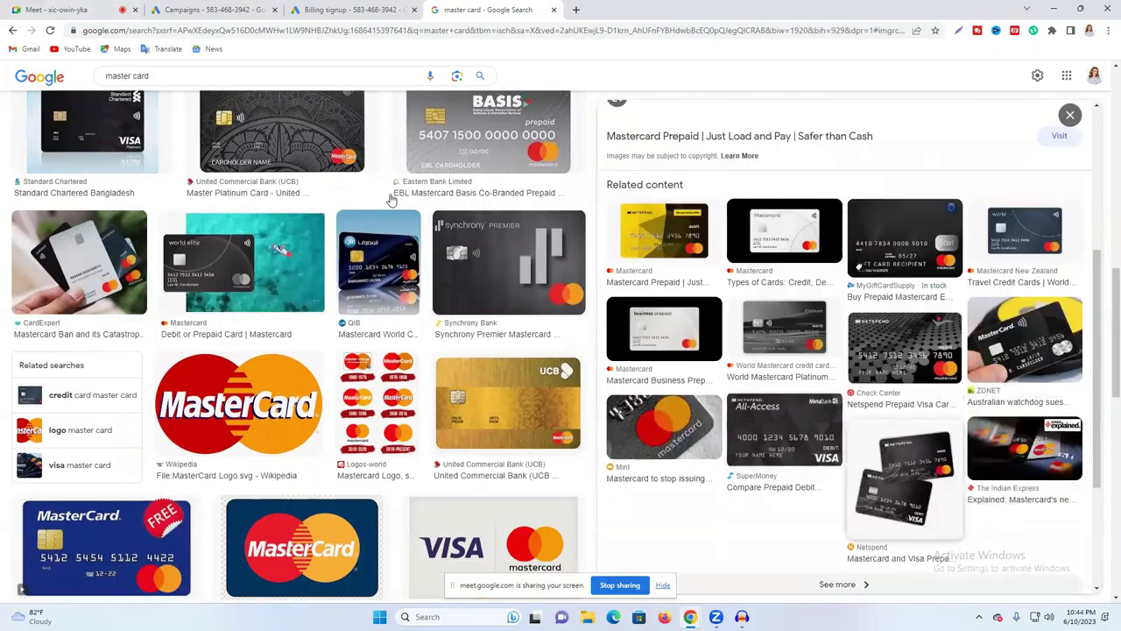
Step: Search the images for "master card cvc" and enlarge the Allied Payments and Paytm pictures showing the code's location
left_click(200, 76)
type("c")
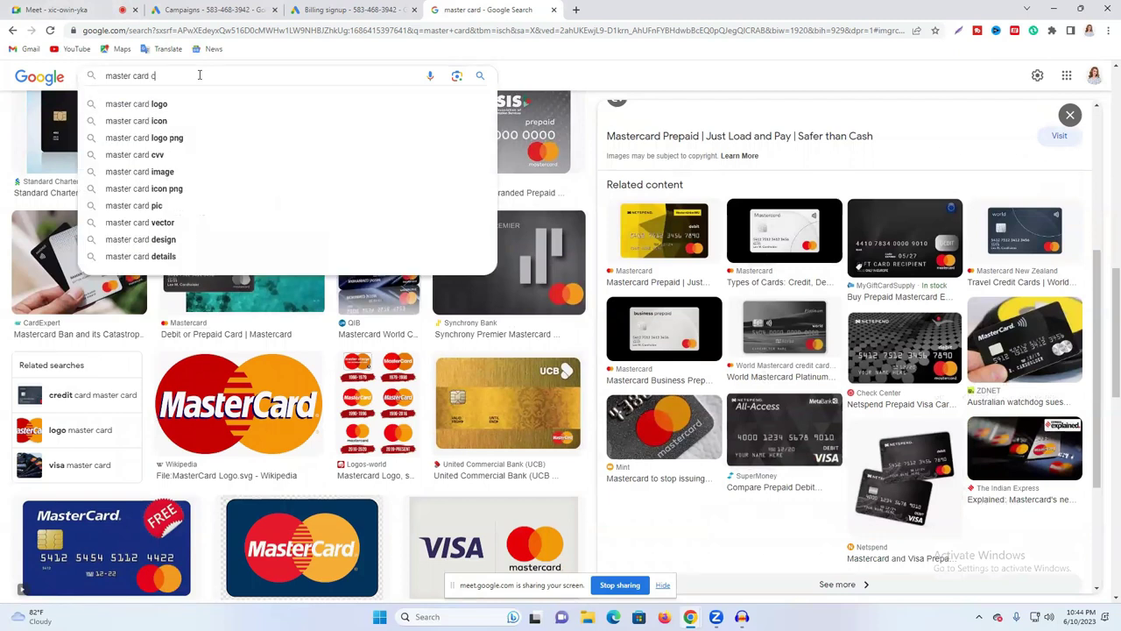
type("vc")
key("Return")
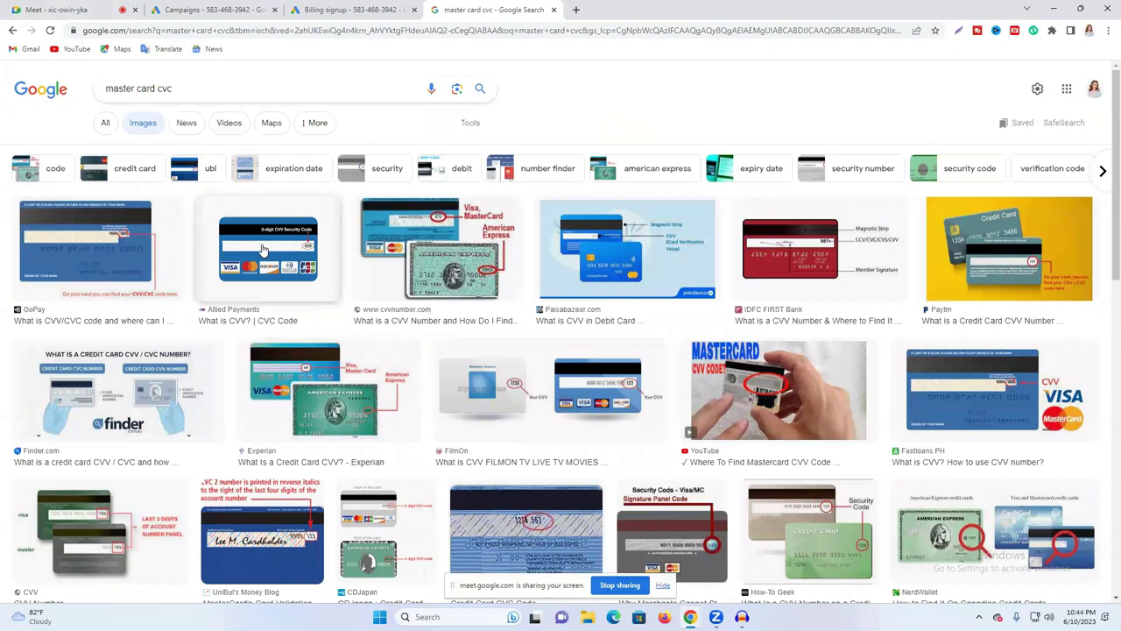
left_click(263, 249)
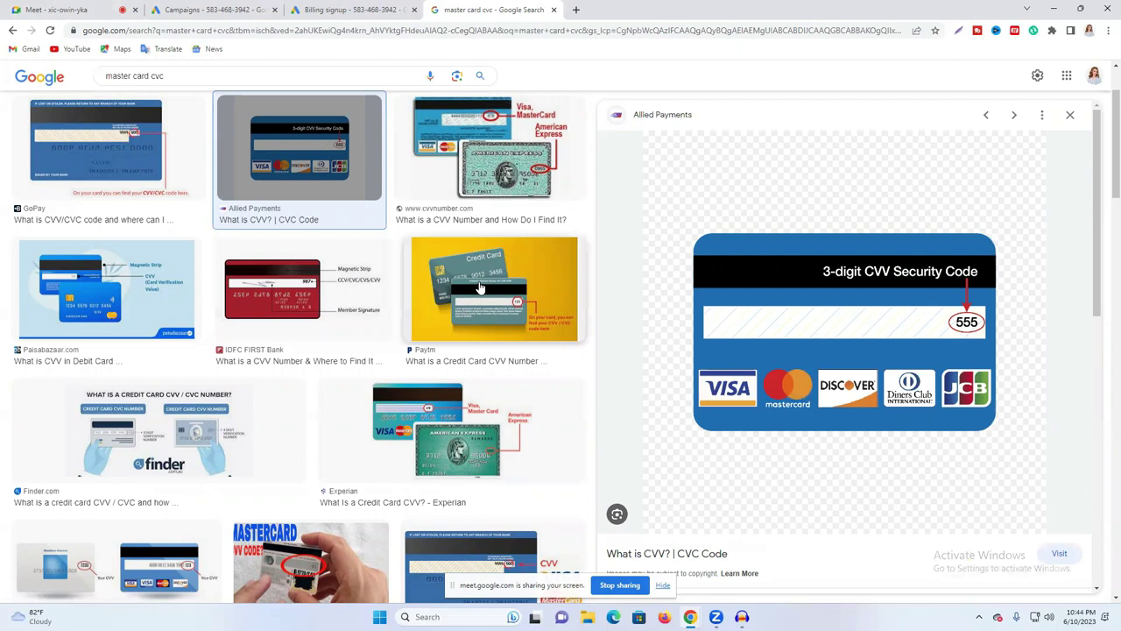
left_click(492, 311)
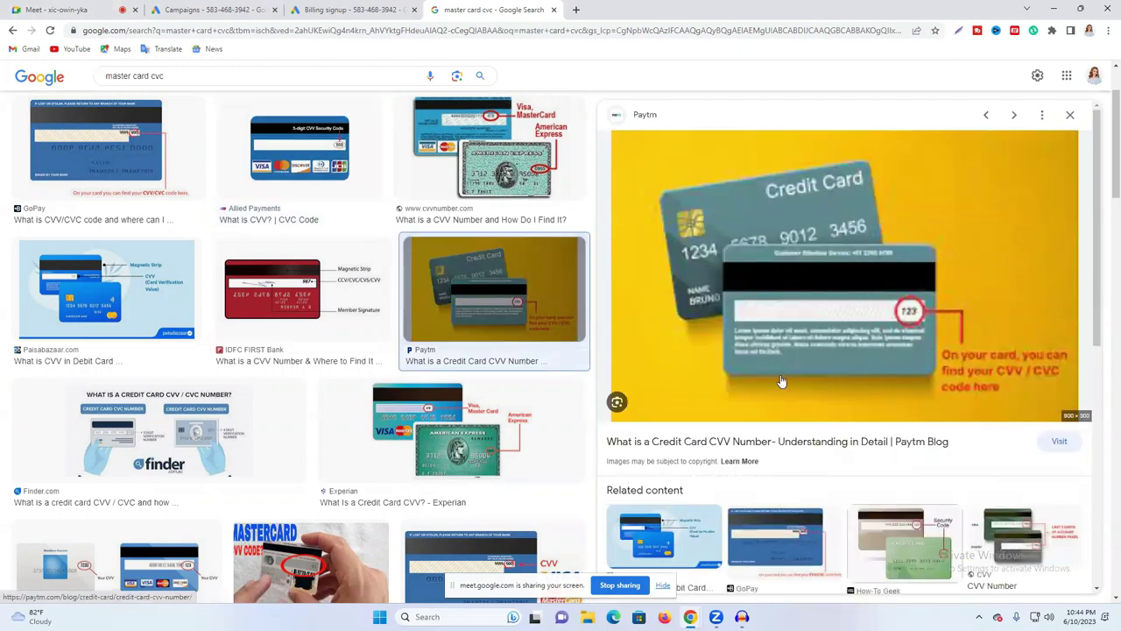
Step: Review the CVC and ZIP code fields of the billing form and close the billing setup tab without submitting
left_click(376, 10)
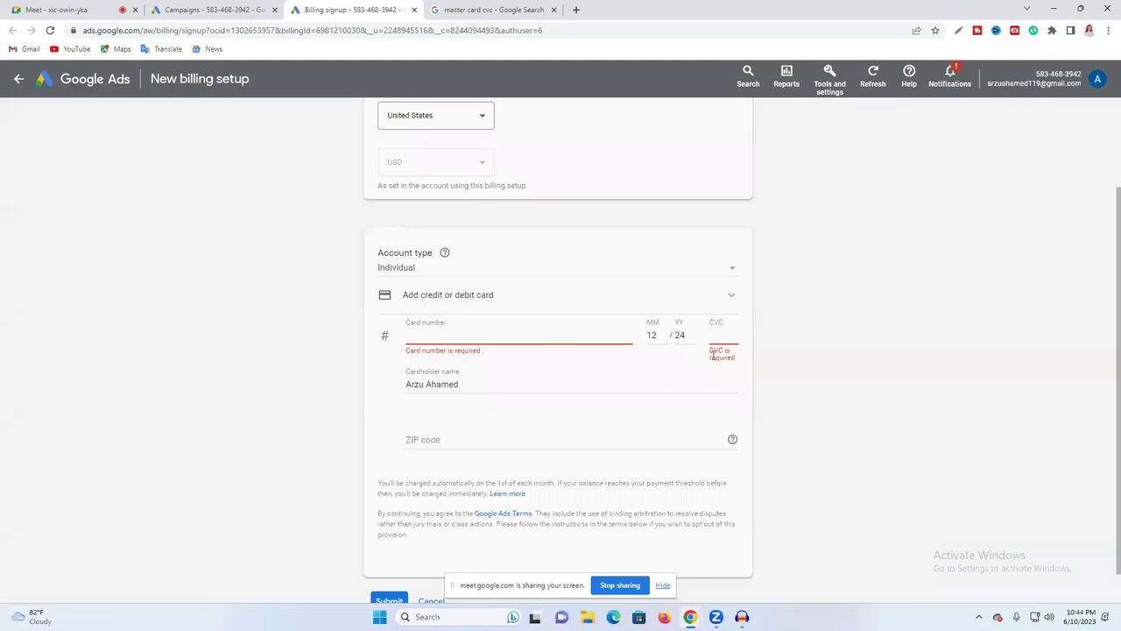
left_click(429, 441)
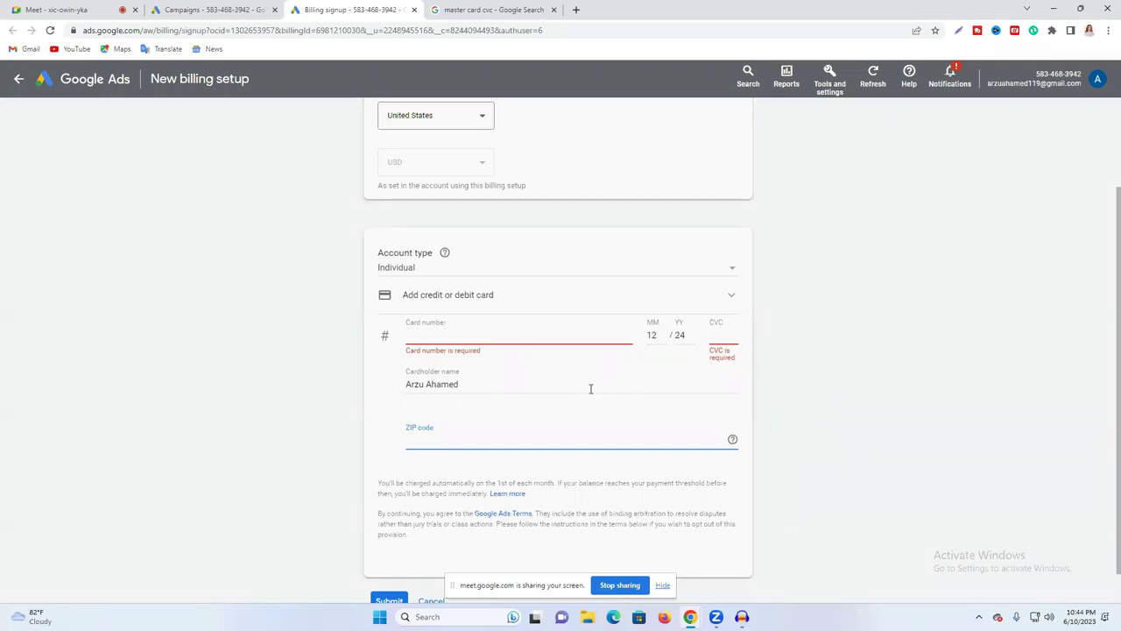
scroll(623, 321, "down", 2)
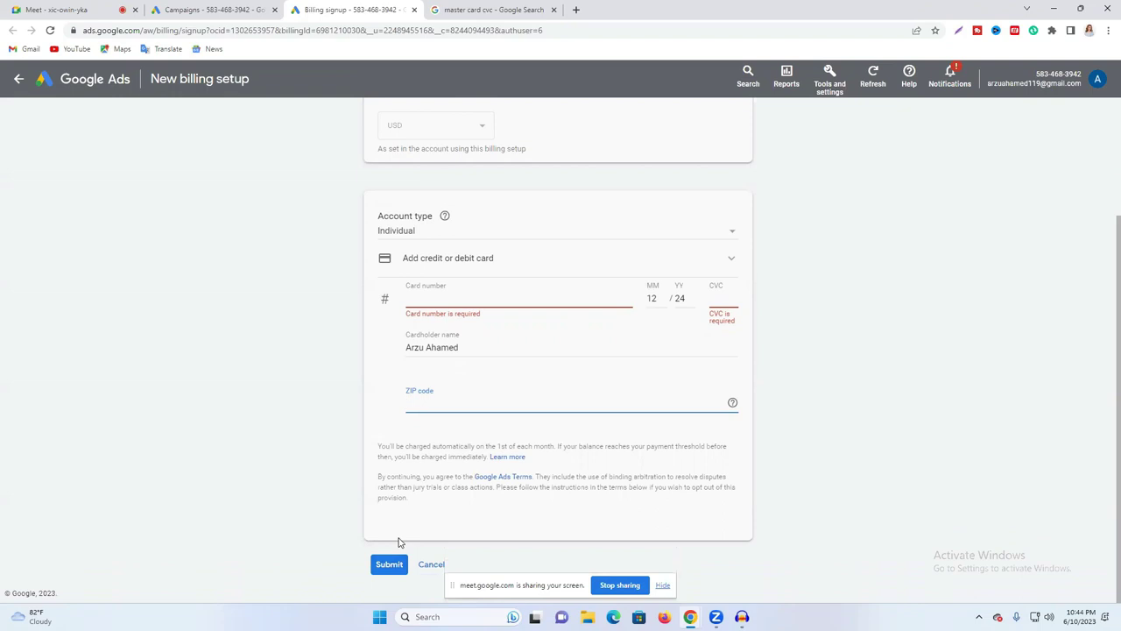
scroll(631, 271, "up", 3)
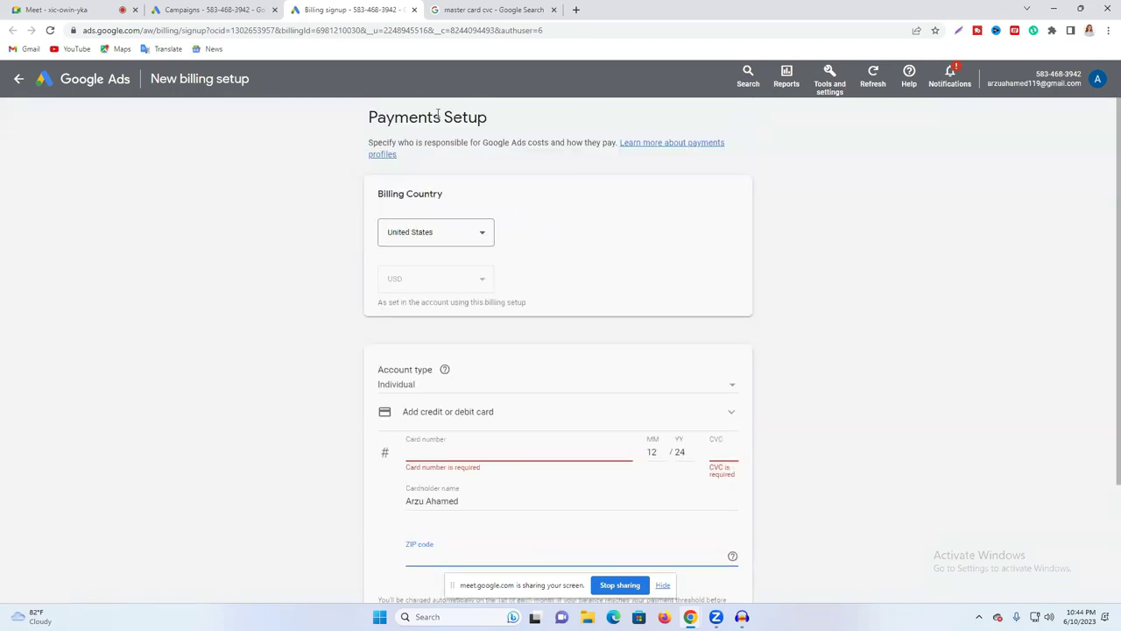
left_click(415, 10)
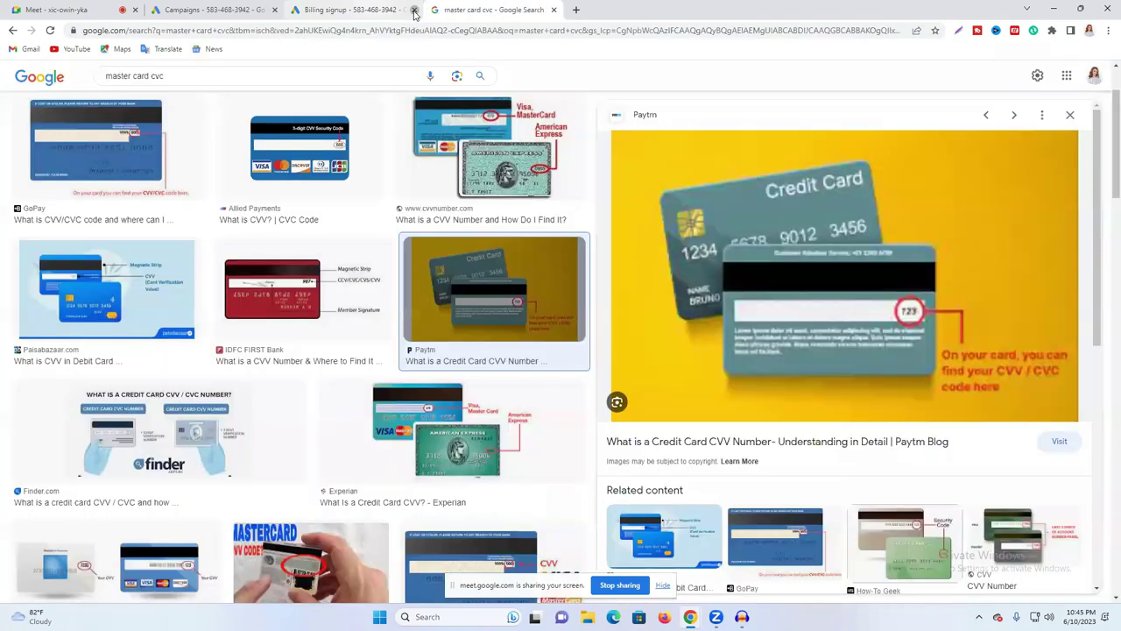
Step: Start a new campaign from the Google Ads Campaigns page and highlight the question about its objective
left_click(263, 10)
left_click(218, 283)
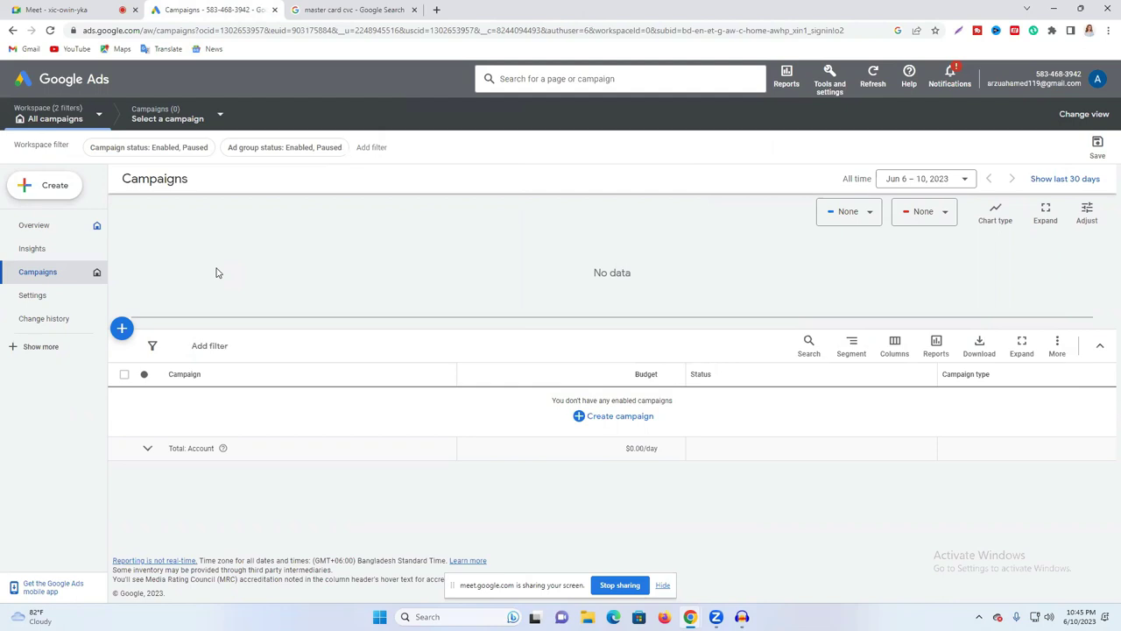
left_click(121, 330)
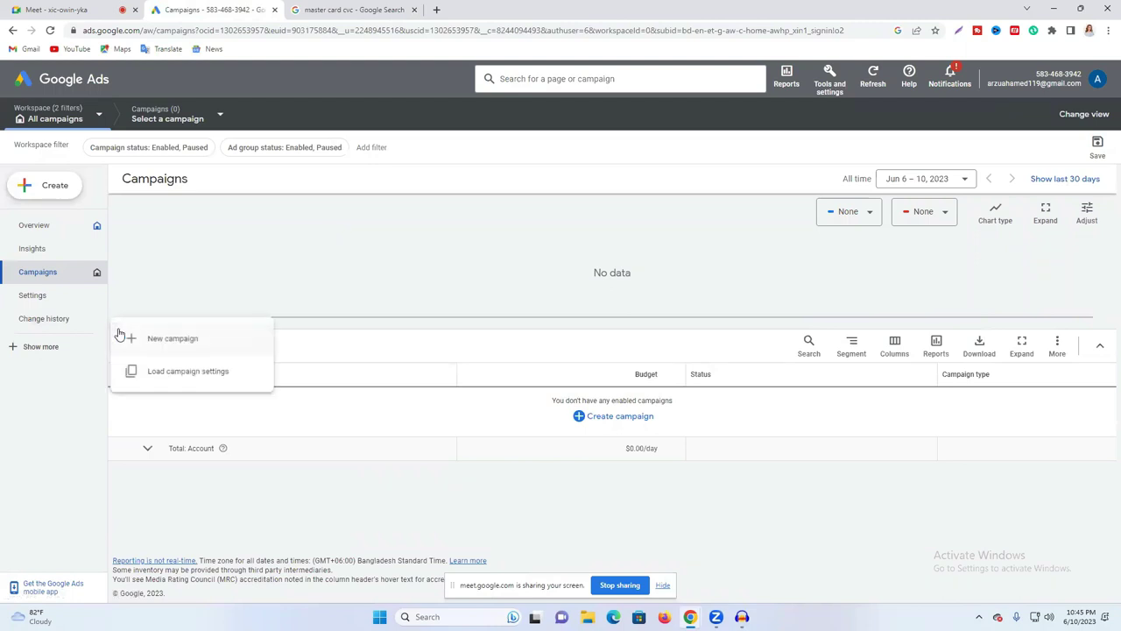
left_click(173, 338)
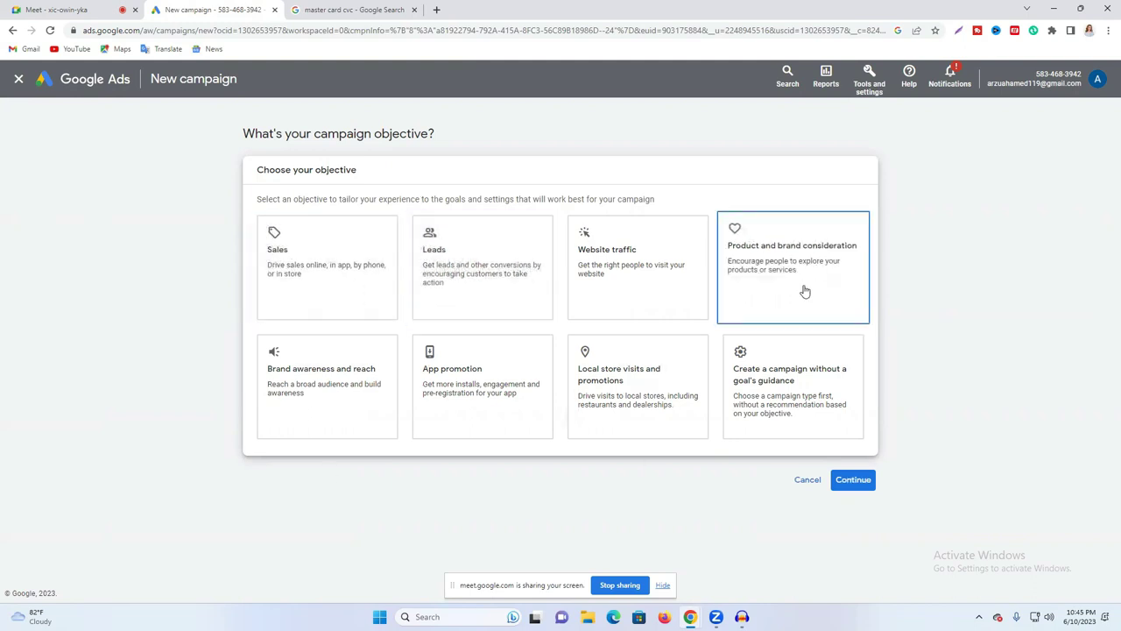
left_click_drag(275, 134, 471, 135)
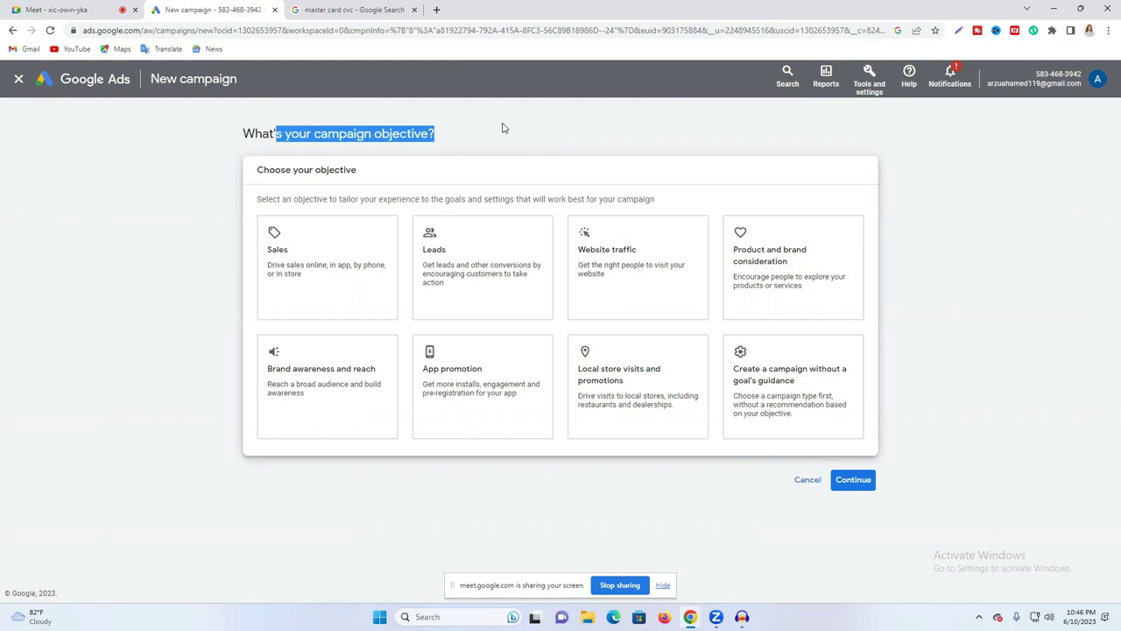
Step: Leave the browser and show the Windows desktop
left_click(376, 9)
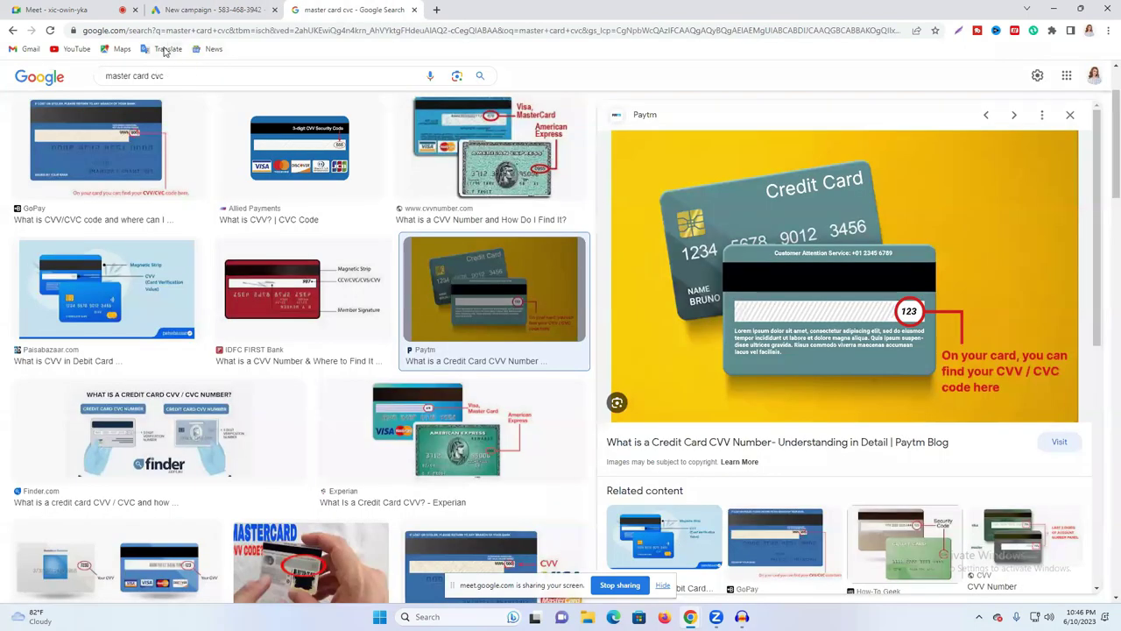
left_click(1080, 8)
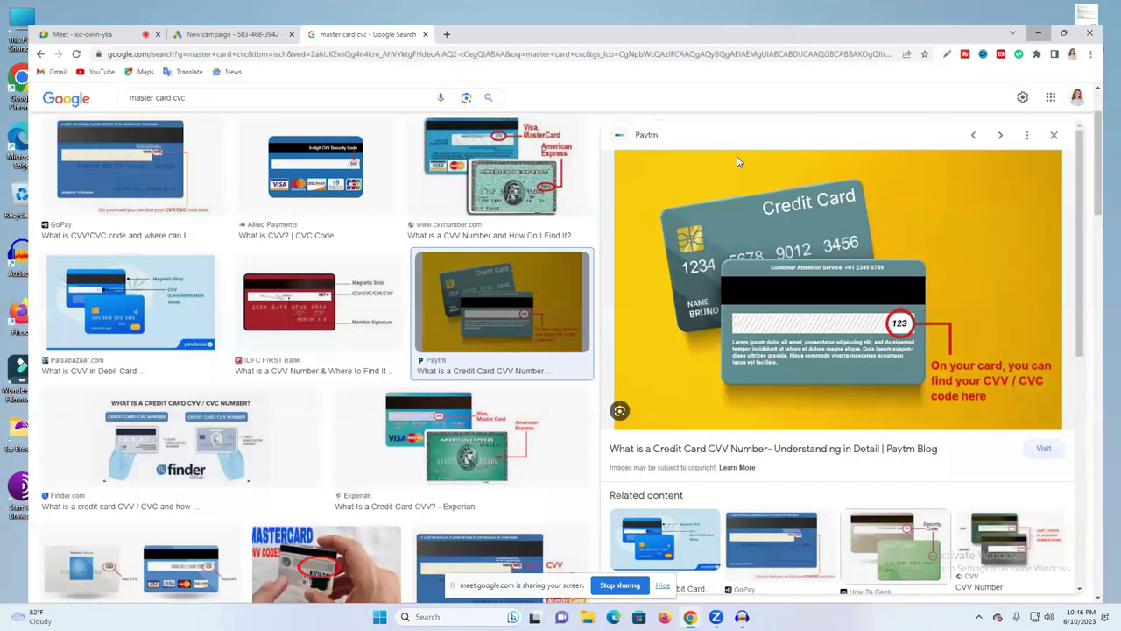
key("super+d")
right_click(712, 141)
double_click(1085, 206)
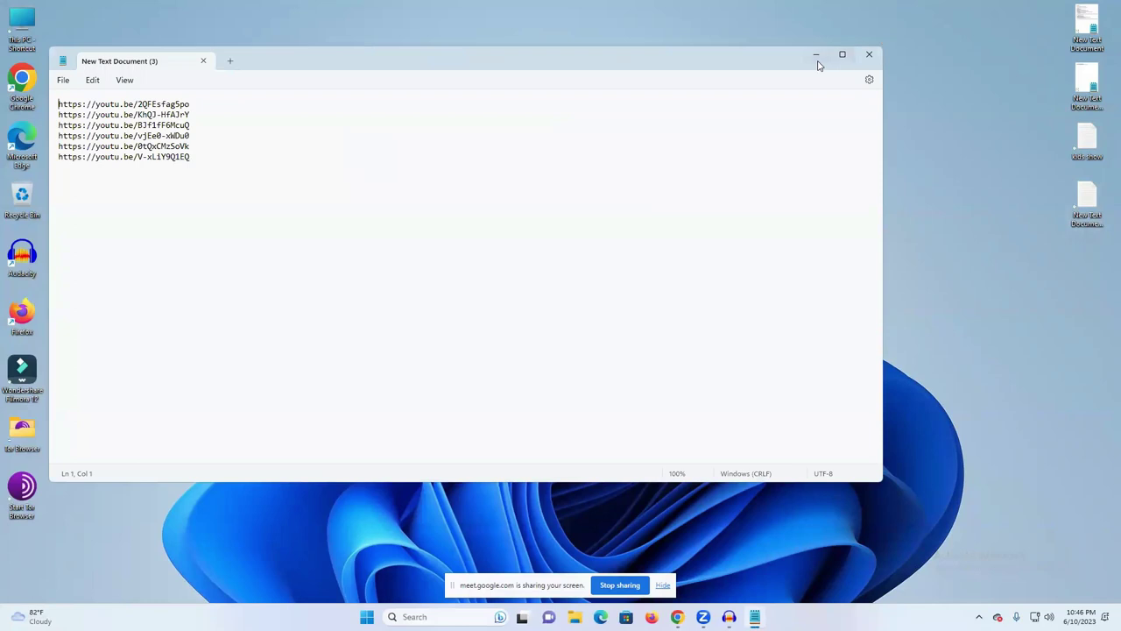
left_click(816, 58)
Step: Create a new text document on the desktop and open it in Notepad
right_click(699, 175)
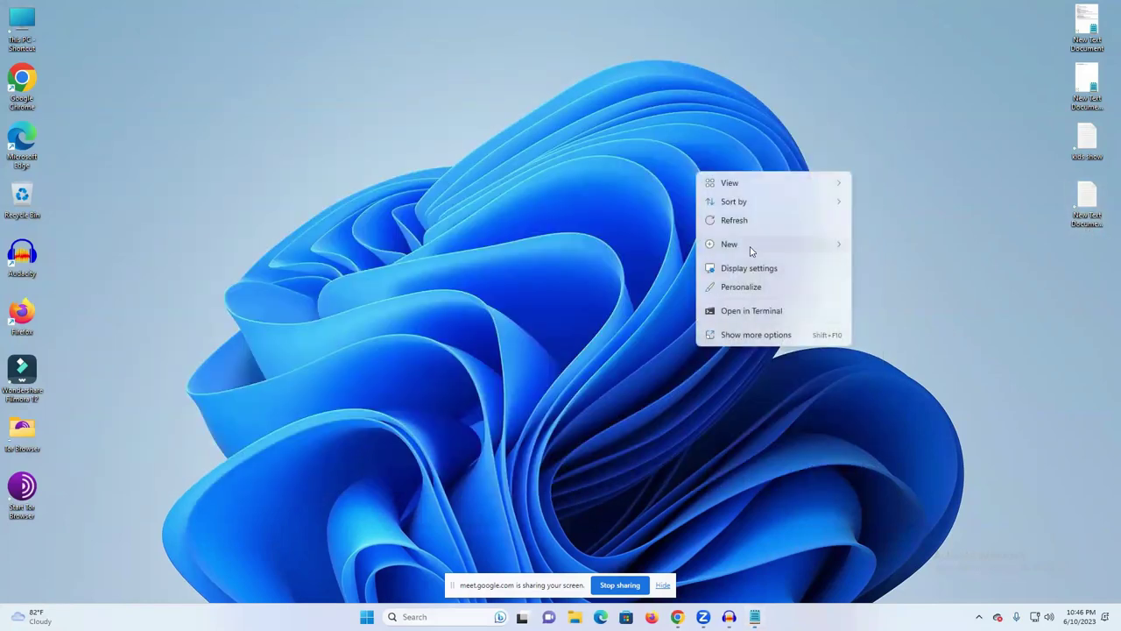
mouse_move(750, 251)
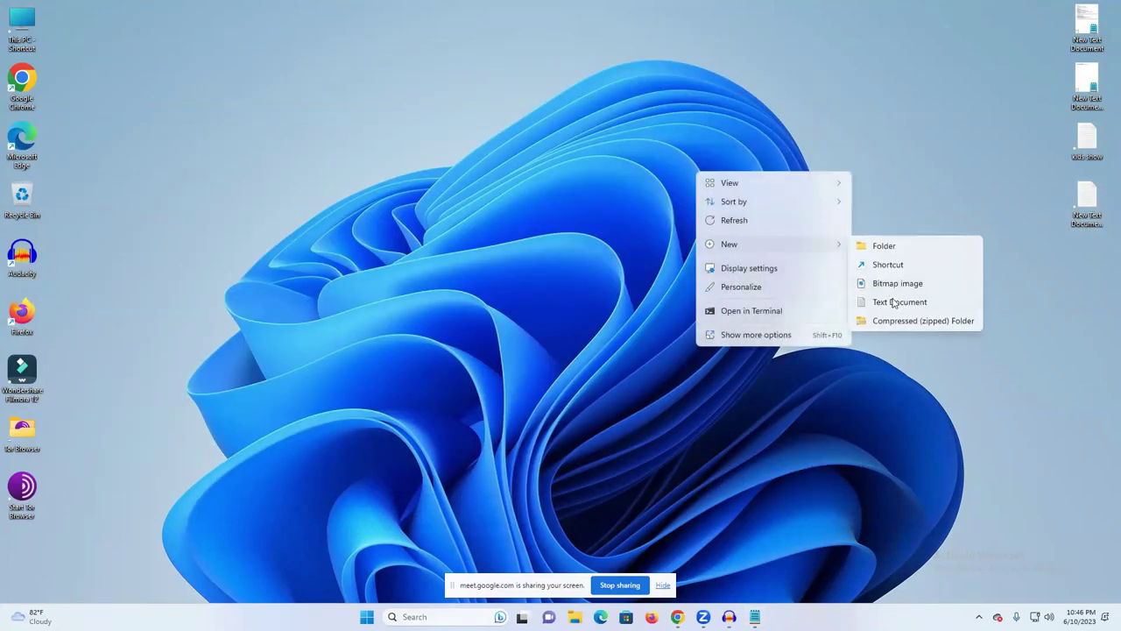
left_click(894, 302)
left_click(688, 203)
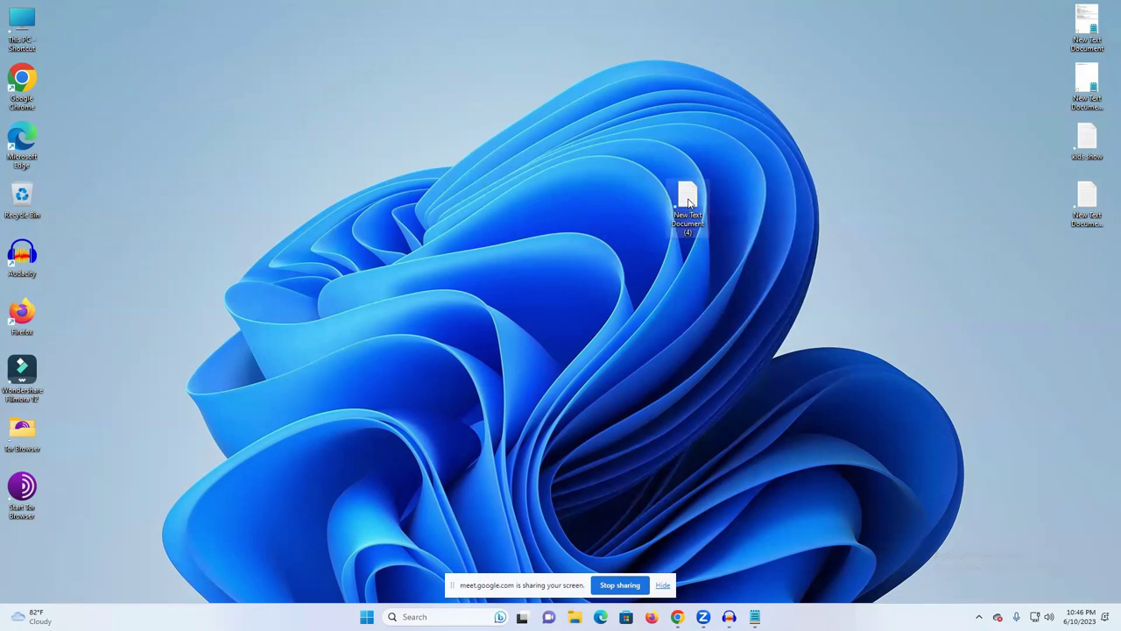
double_click(688, 203)
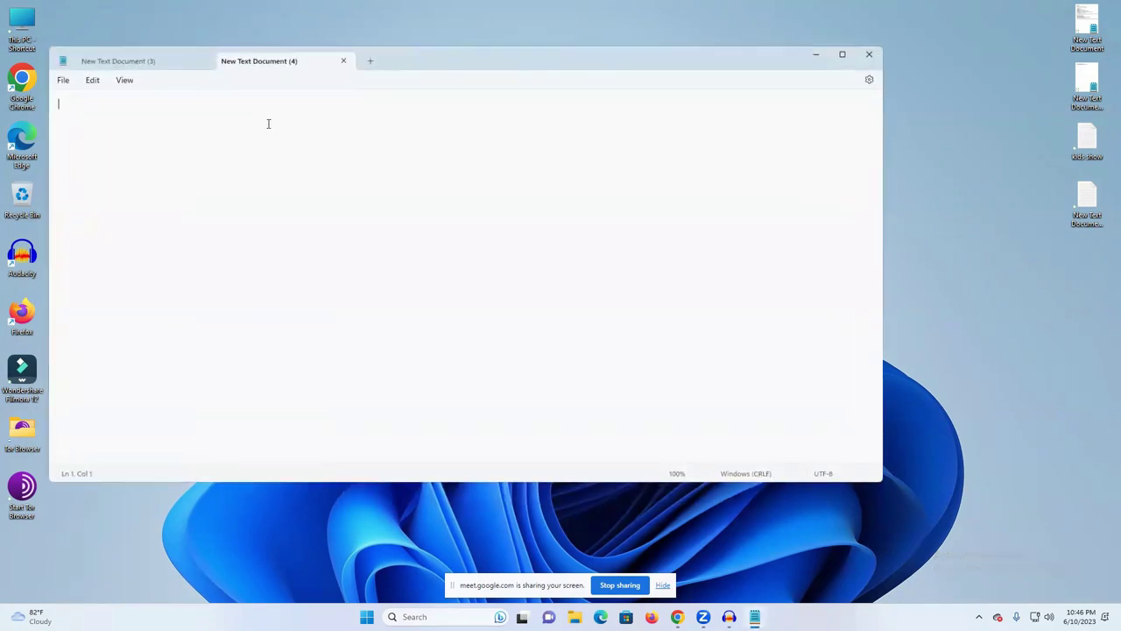
Step: Enlarge the text view to 210% and write "1) Youtube Video Link" as the first list item
scroll(258, 145, "up", 11)
type("Youtube Video Link")
key("Return")
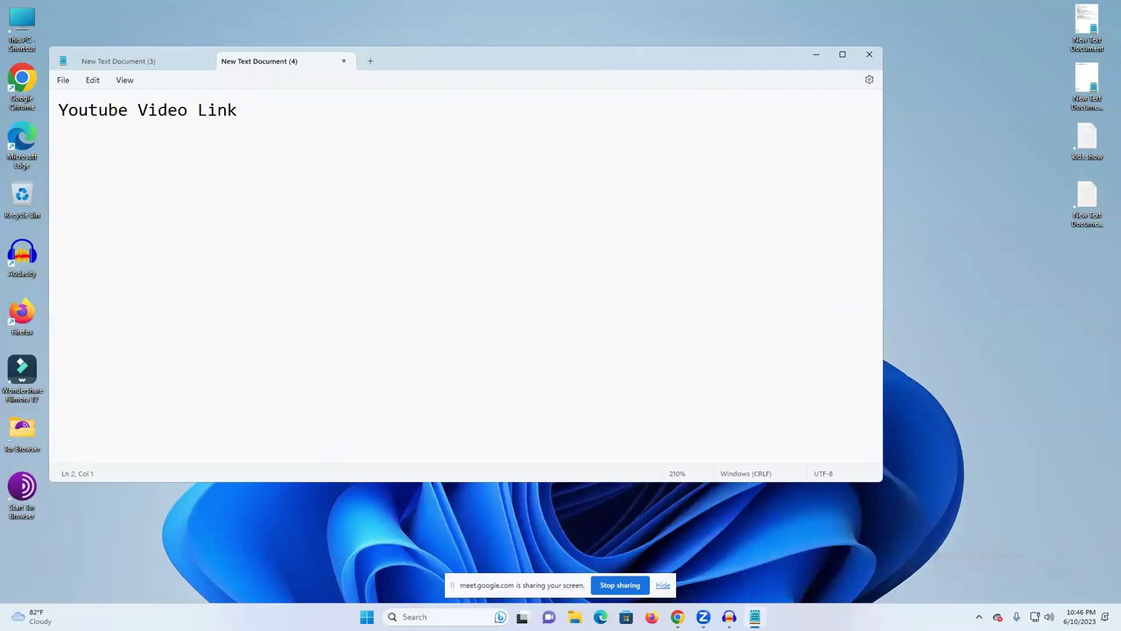
triple_click(60, 108)
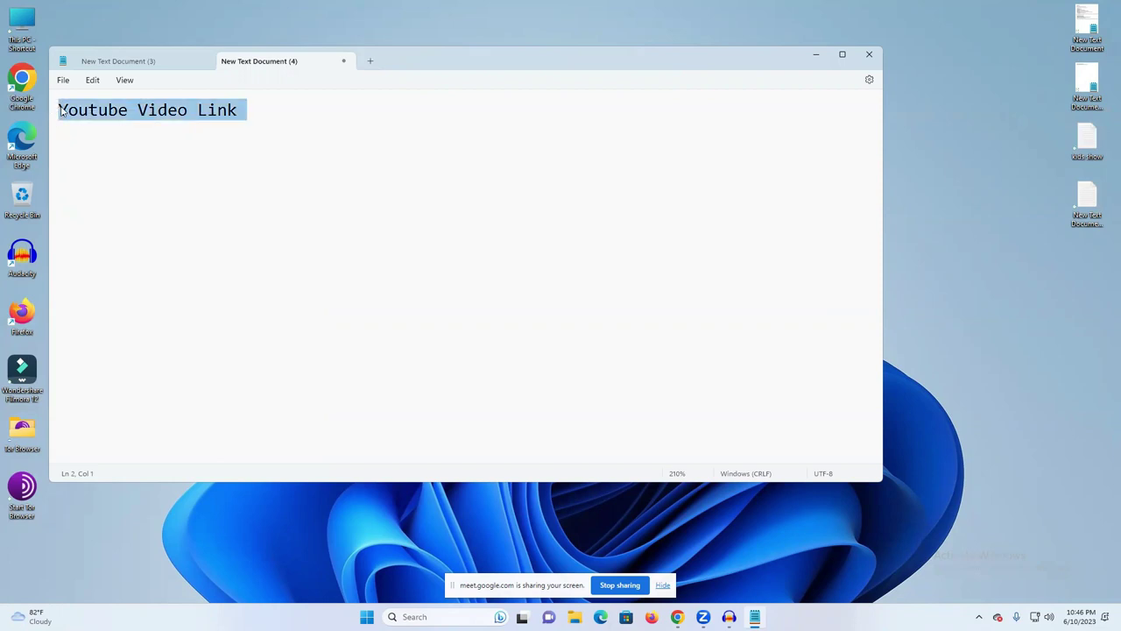
left_click(61, 109)
type("1)")
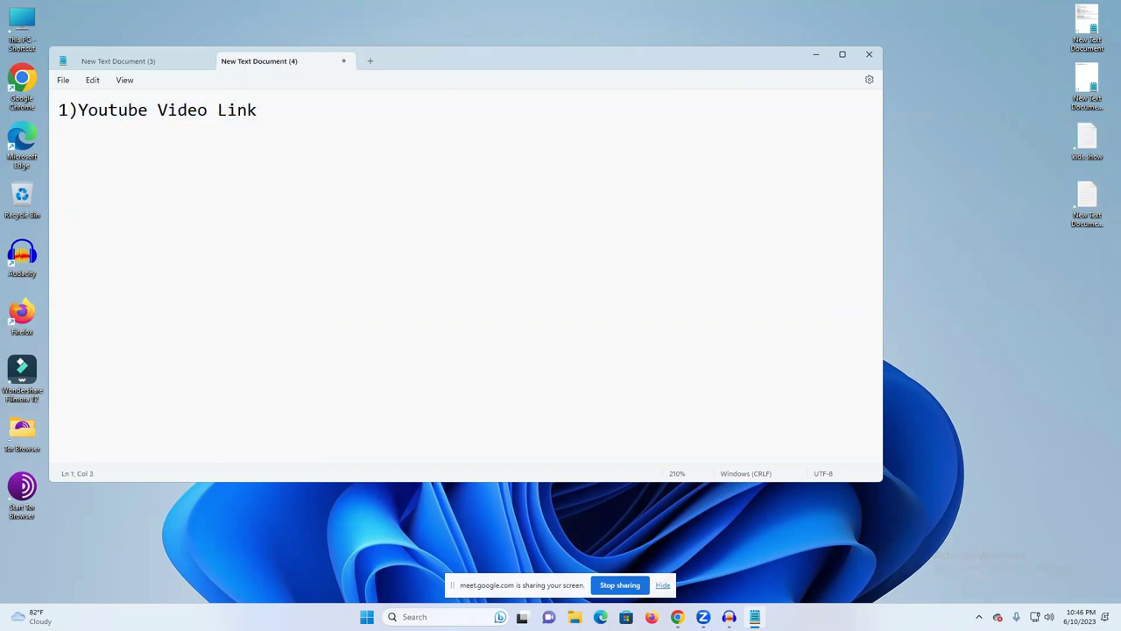
Step: Add "2) Targeted Location" as the second list item, with a capital T
left_click(333, 112)
key("Return")
type("2)")
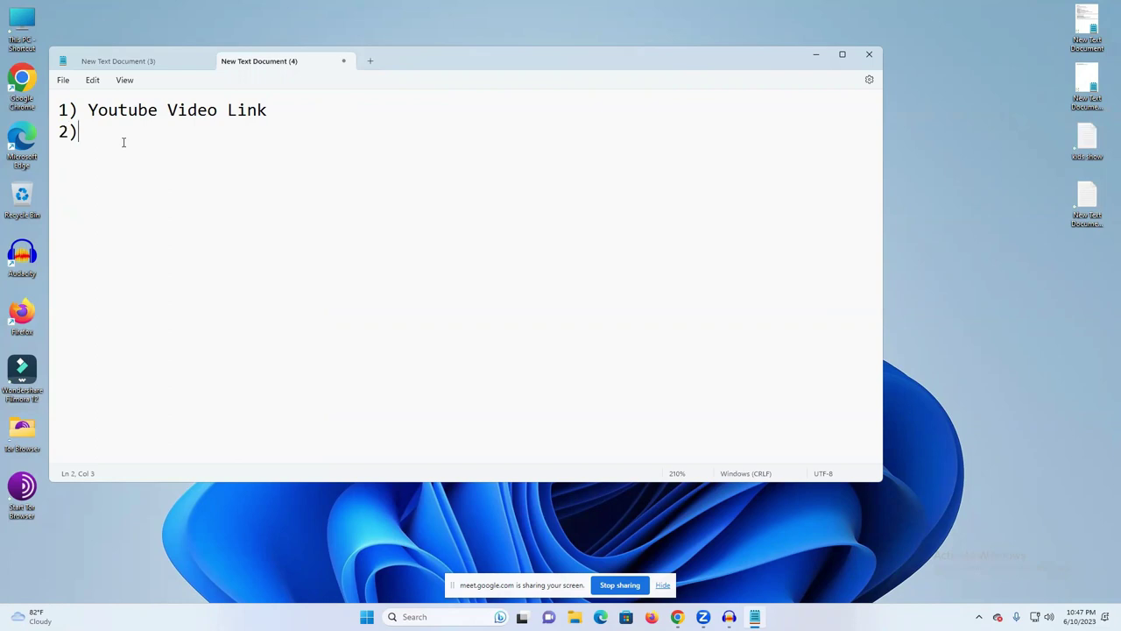
type("targeted L")
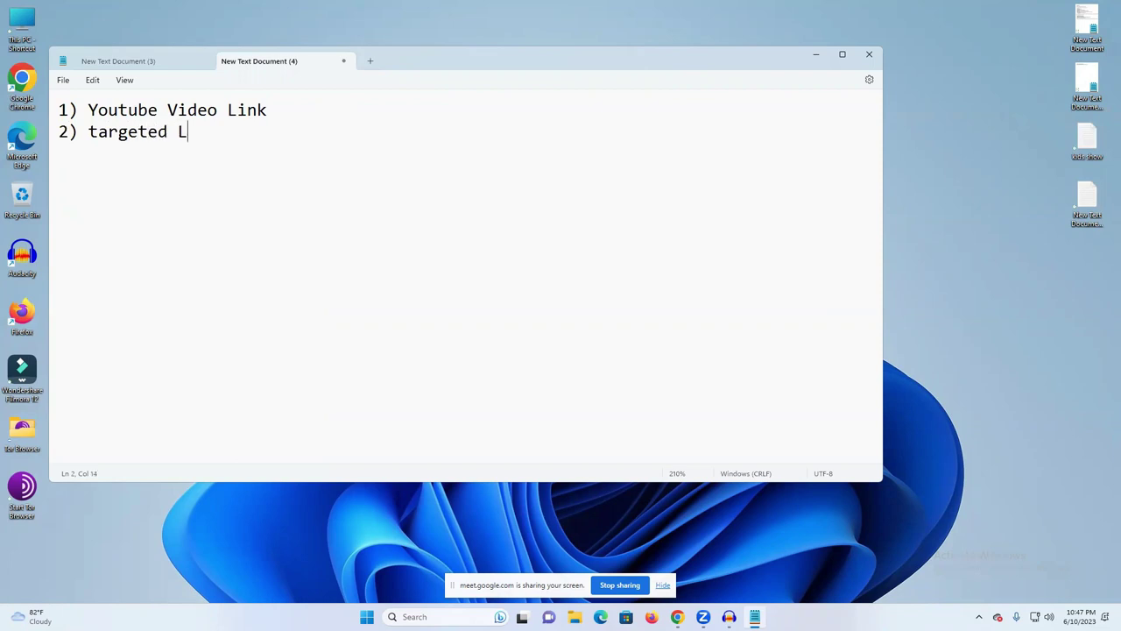
type("ocation")
left_click_drag(89, 132, 98, 131)
type("T")
left_click(277, 129)
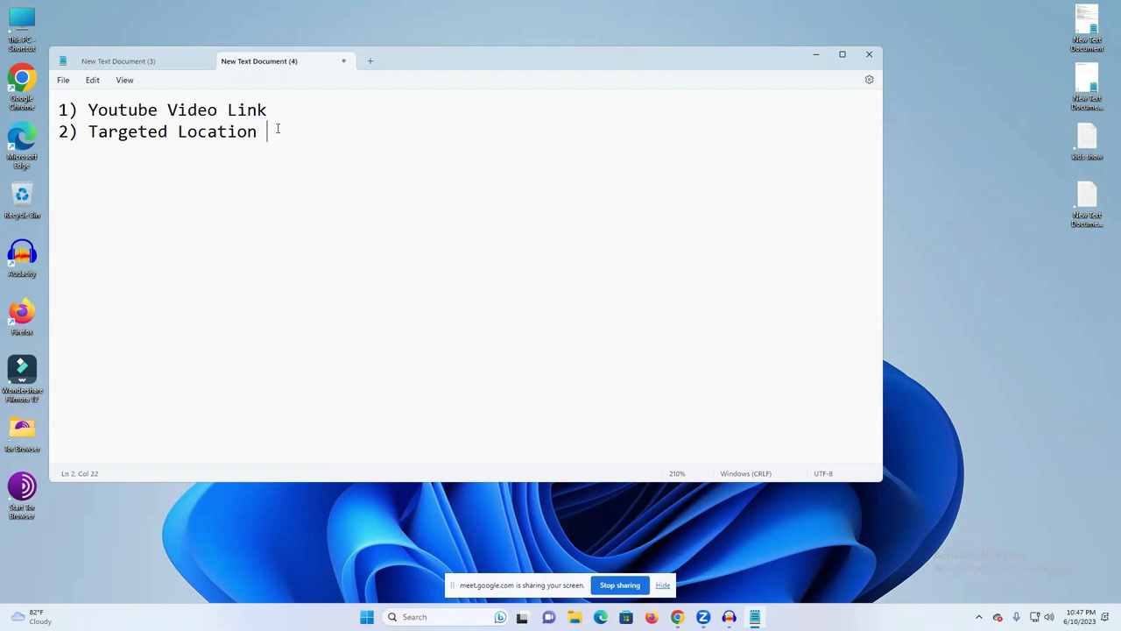
Step: Add "3) DAILY BUDGET" and "4) KEYWORD" as the third and fourth list items
key("Return")
type("3) DAILY BU")
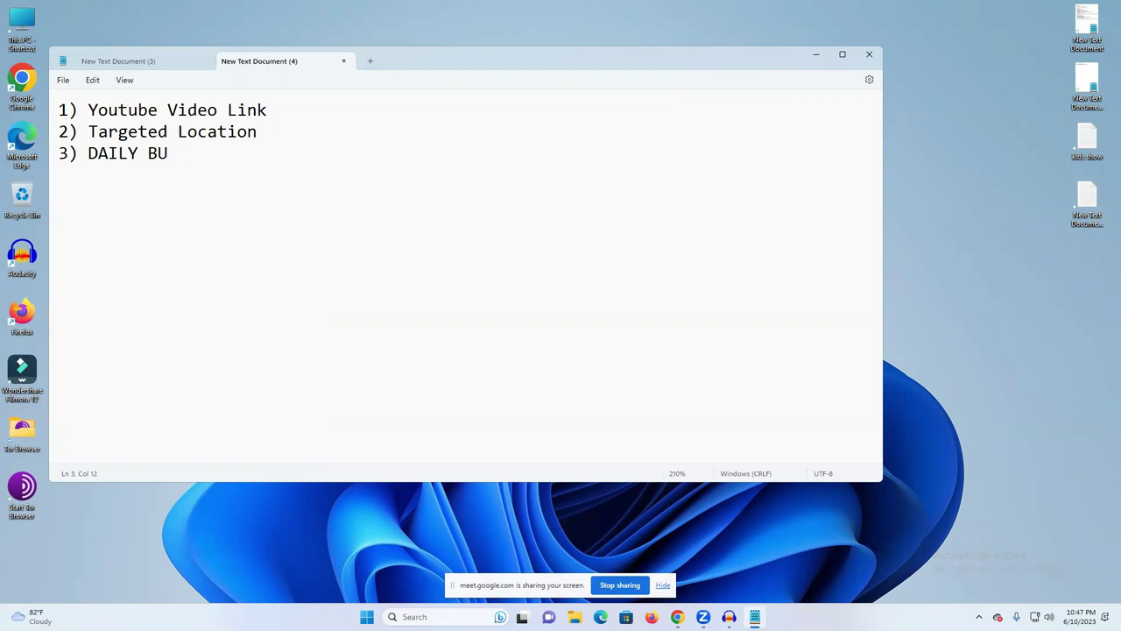
type("DGET")
type("4")
type(")KE")
type("YWORD")
key("Return")
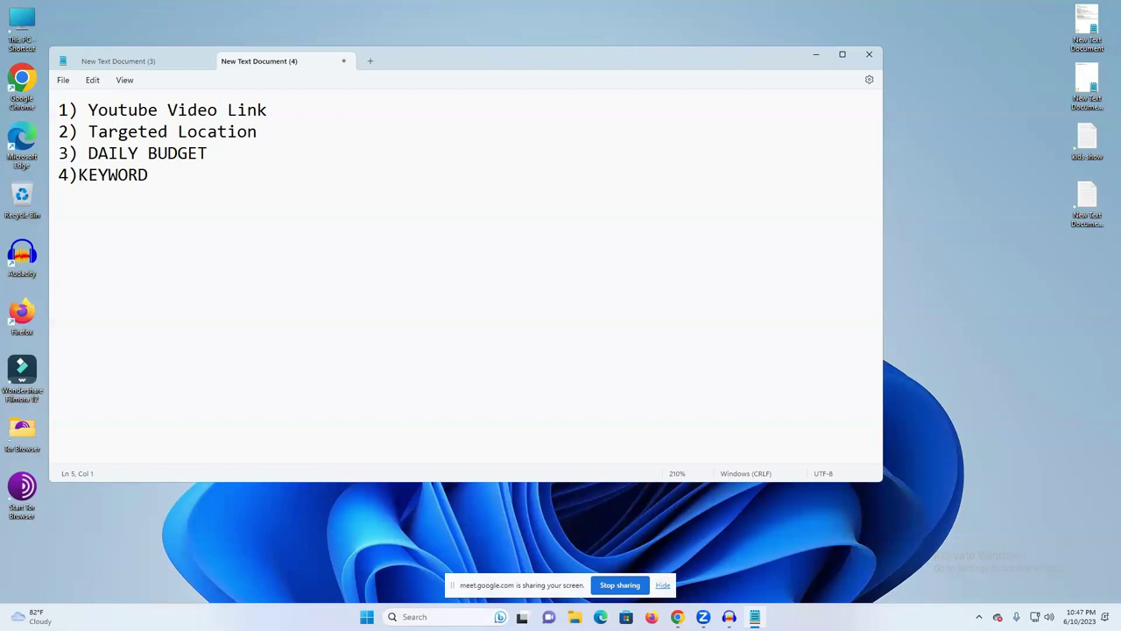
Step: Start a fifth list item with "5)" and insert a space between "4)" and KEYWORD
type("5R")
key("BackSpace")
type(") gOO")
key("BackSpace")
key("BackSpace")
type("O")
key("BackSpace")
key("BackSpace")
left_click(78, 176)
left_click(105, 194)
Step: Write "GOOGLE ADWORK ACCOUNT ACESS" as the text of the fifth list item
type("GII")
key("BackSpace")
key("BackSpace")
type("OO")
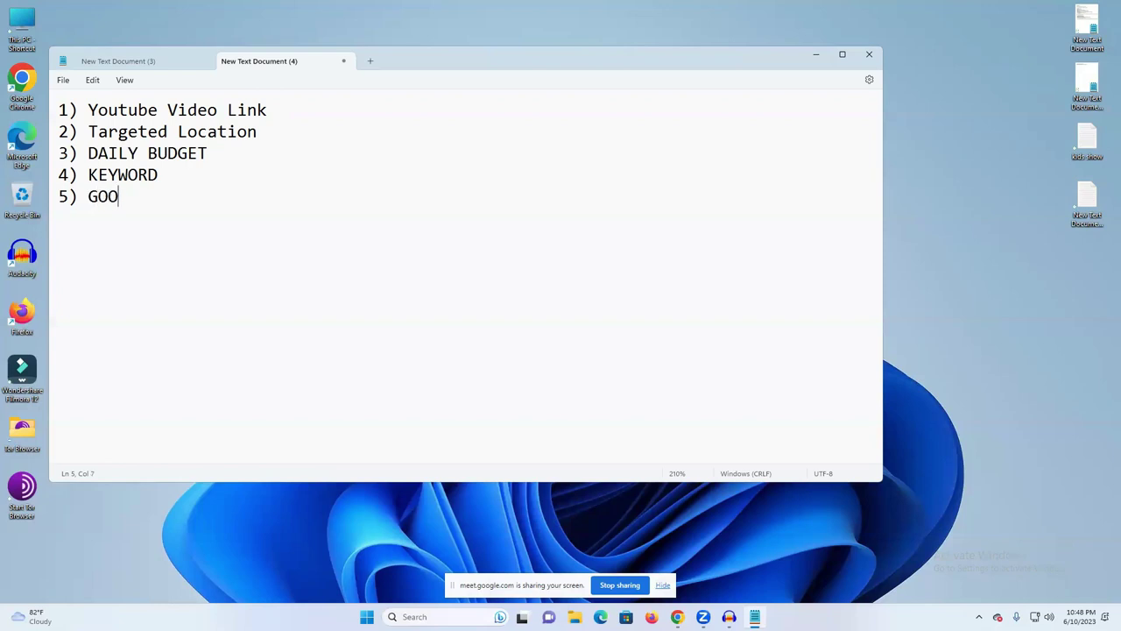
type("GLE AD")
type("E")
type("WORK  ")
type("A")
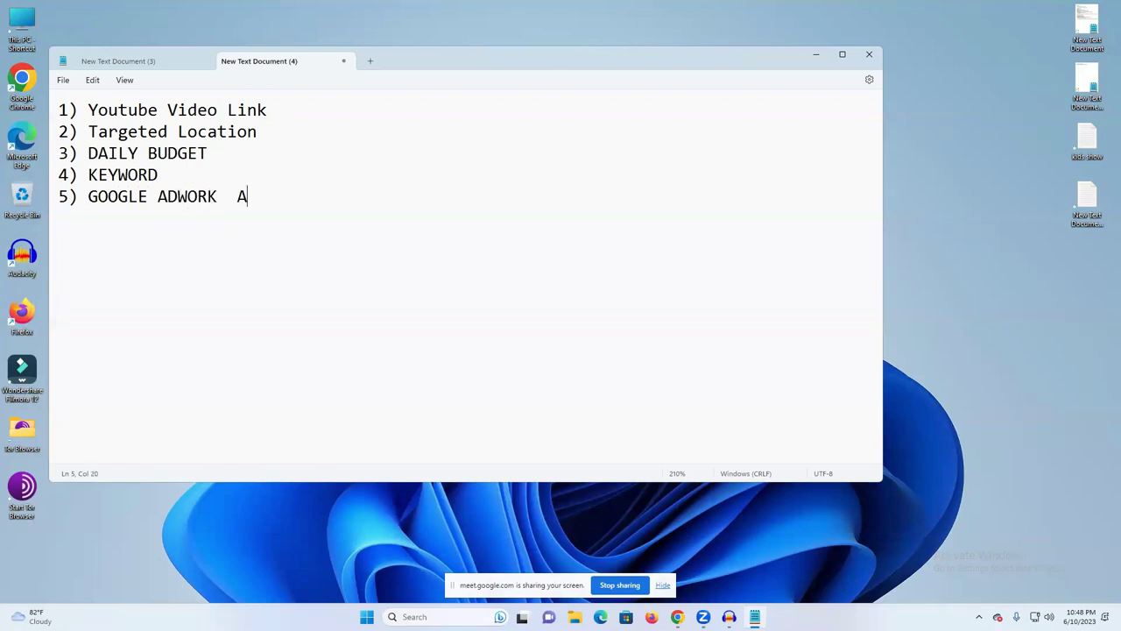
type("CCOUNT")
key("BackSpace")
key("BackSpace")
left_click(311, 190)
type("aCESS")
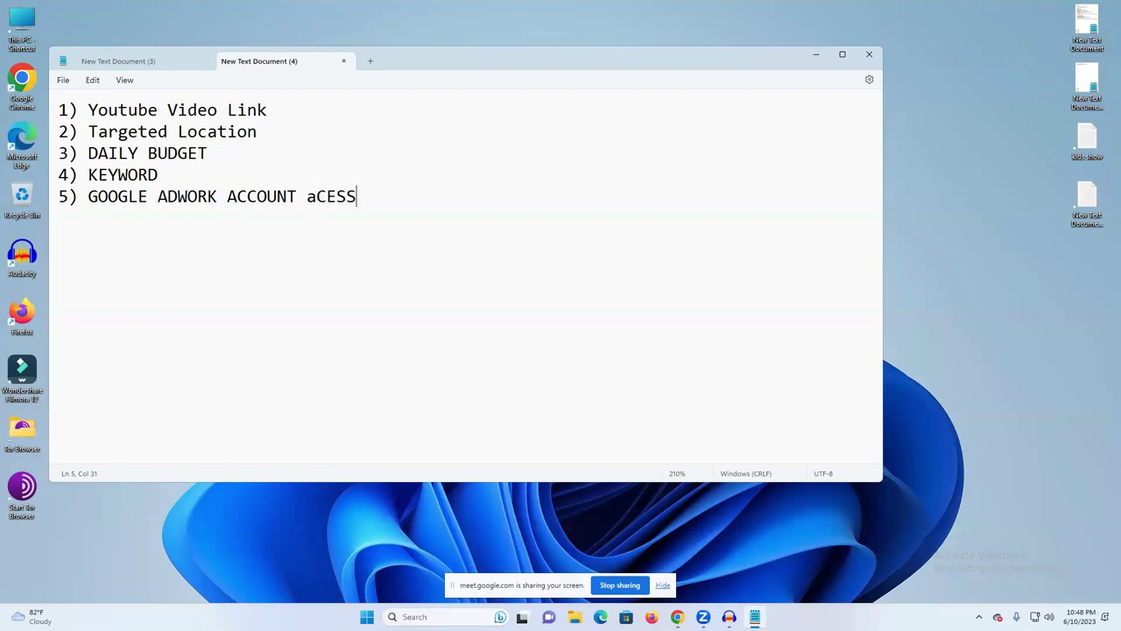
left_click_drag(307, 194, 320, 196)
type("A")
left_click(383, 197)
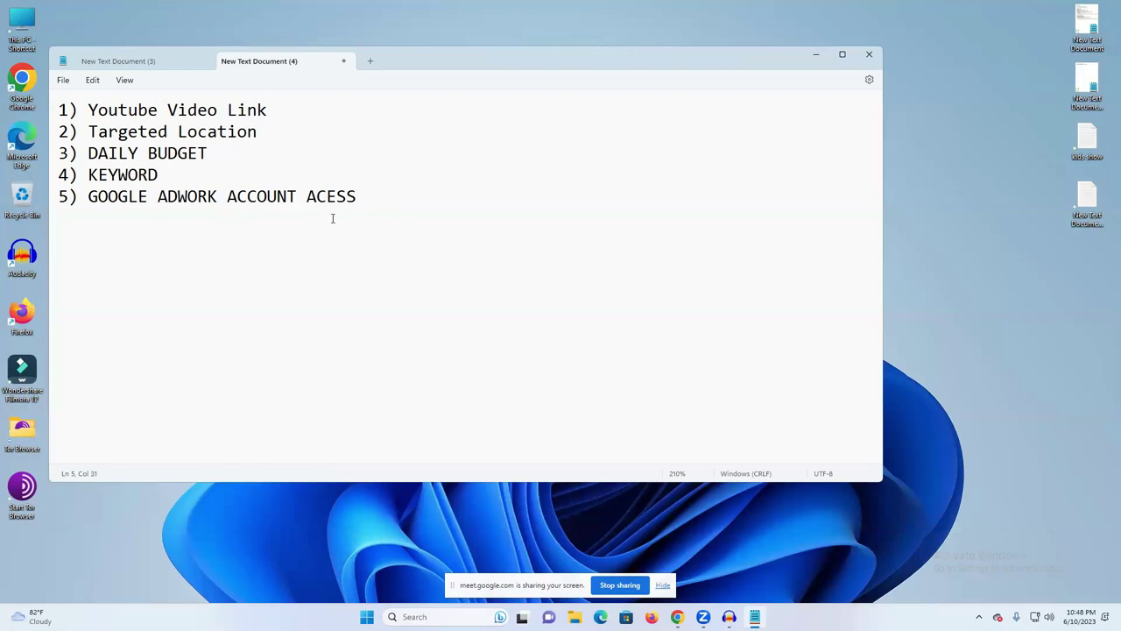
Step: Highlight the Youtube Video Link, Targeted Location and DAILY BUDGET items of the list one by one
left_click(78, 107)
key("Left")
left_click_drag(89, 110, 299, 109)
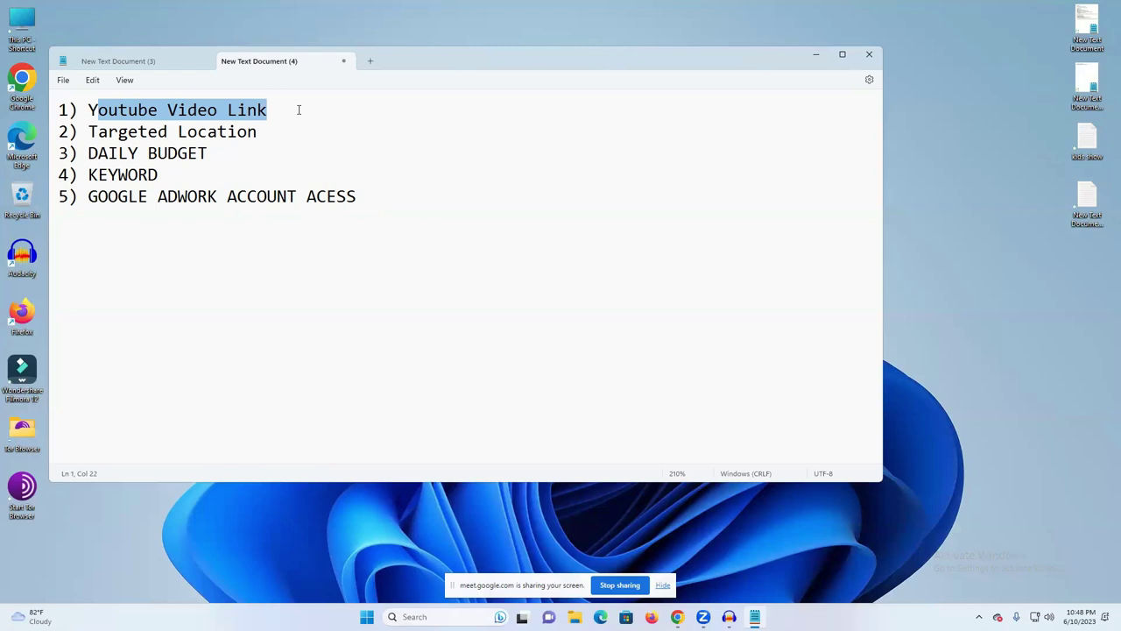
left_click_drag(88, 133, 258, 133)
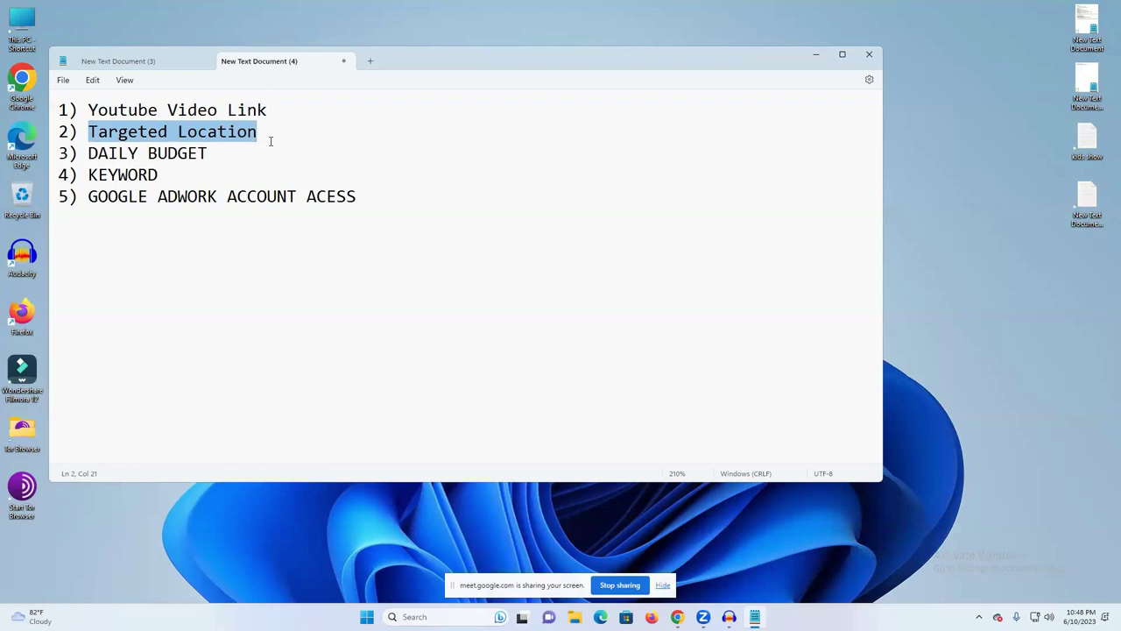
left_click(271, 141)
left_click_drag(89, 155, 217, 156)
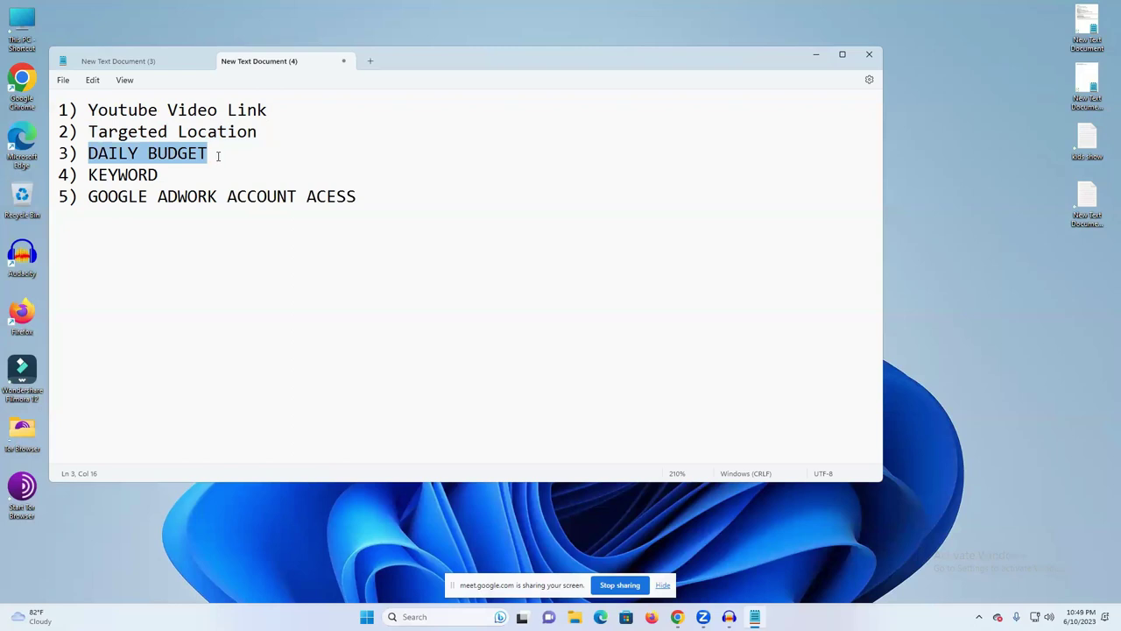
left_click(219, 156)
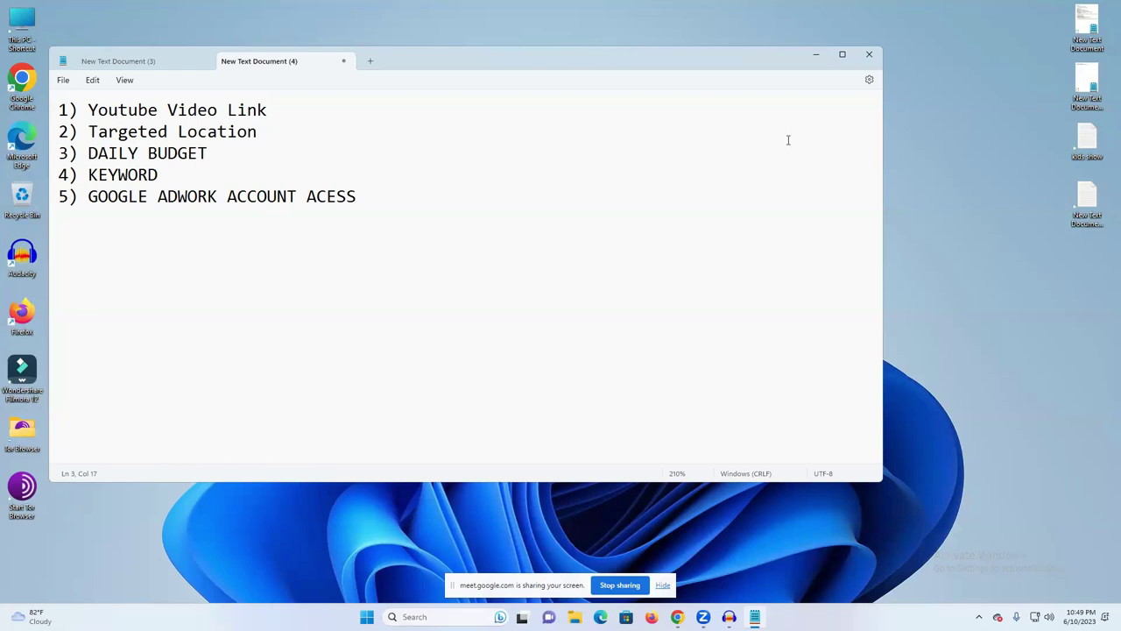
Step: Close the text document, switch back to the New campaign page in Chrome and clear the highlighted heading
left_click(868, 53)
left_click(492, 306)
mouse_move(691, 617)
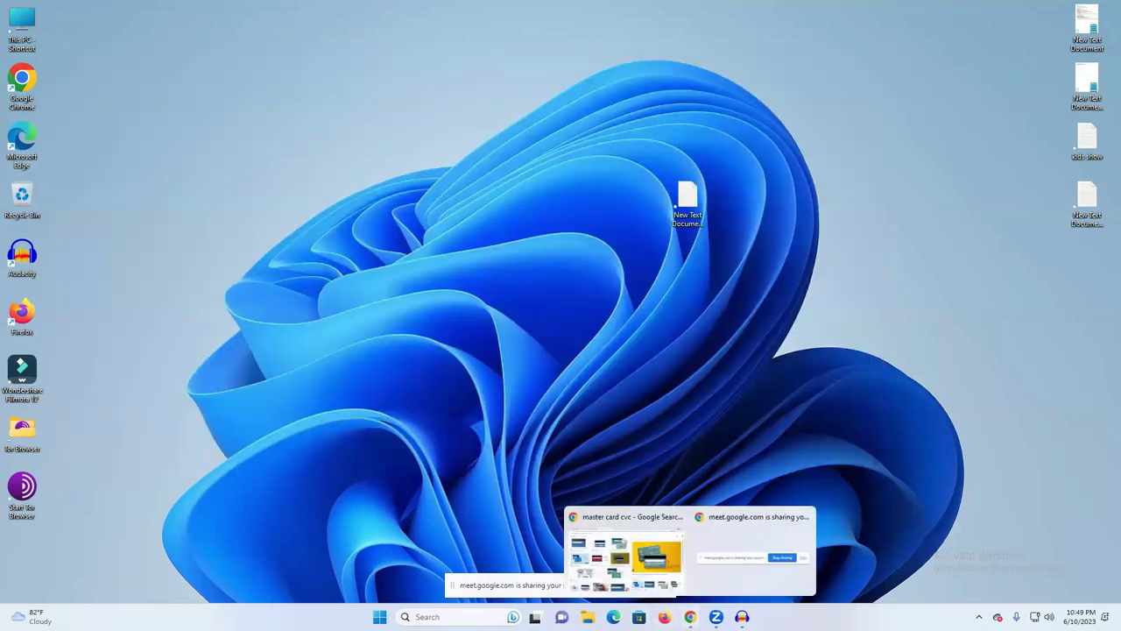
left_click(663, 573)
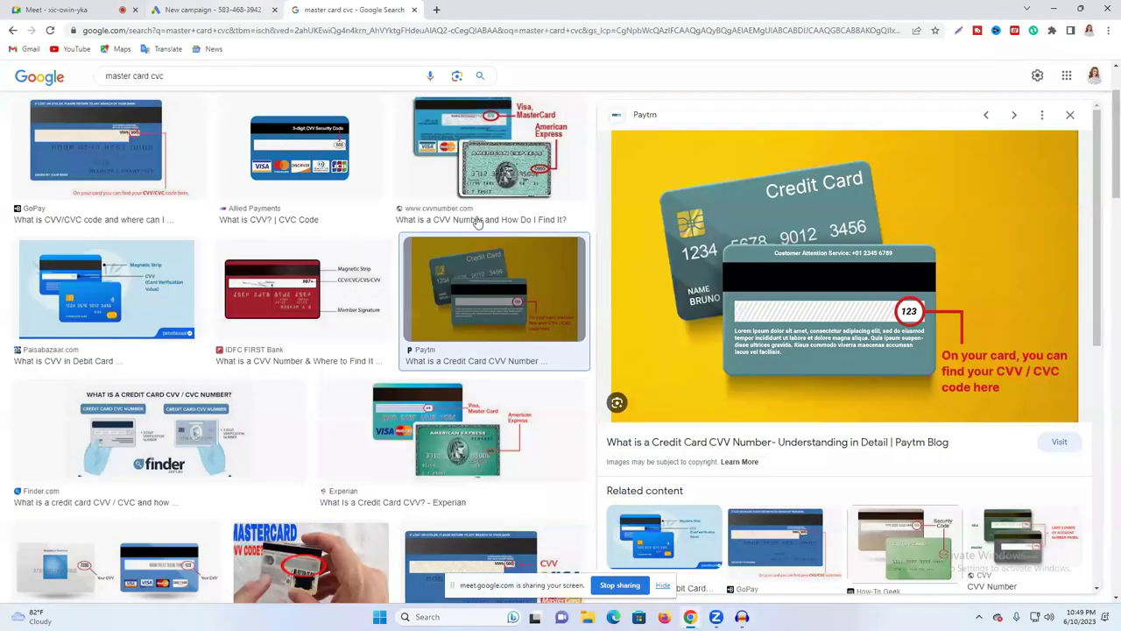
key("ctrl+shift+Tab")
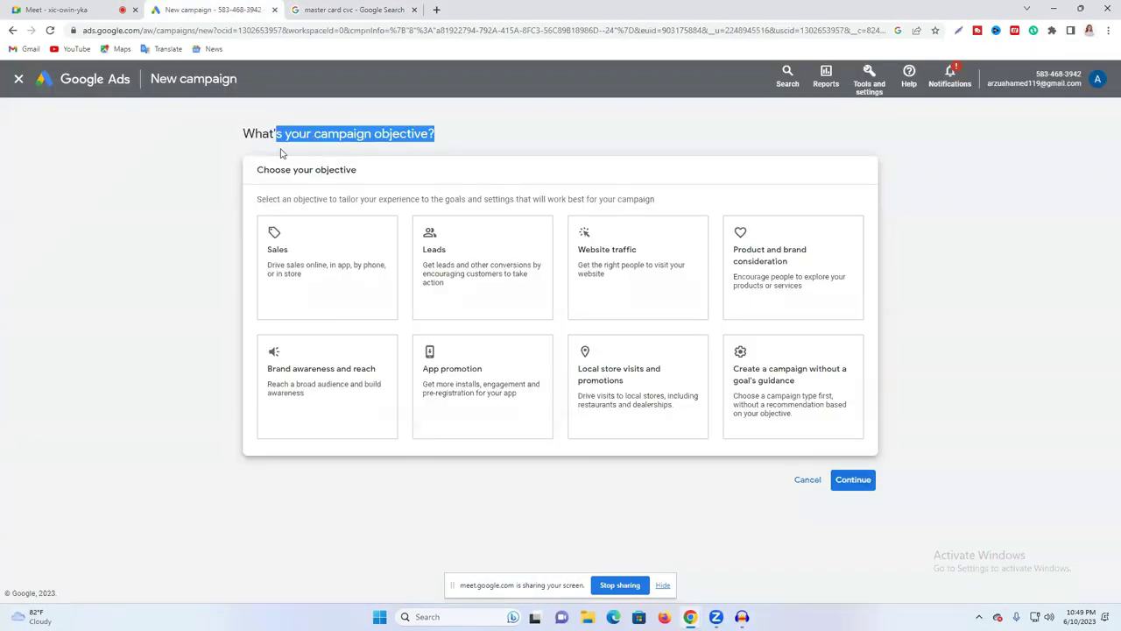
left_click(489, 137)
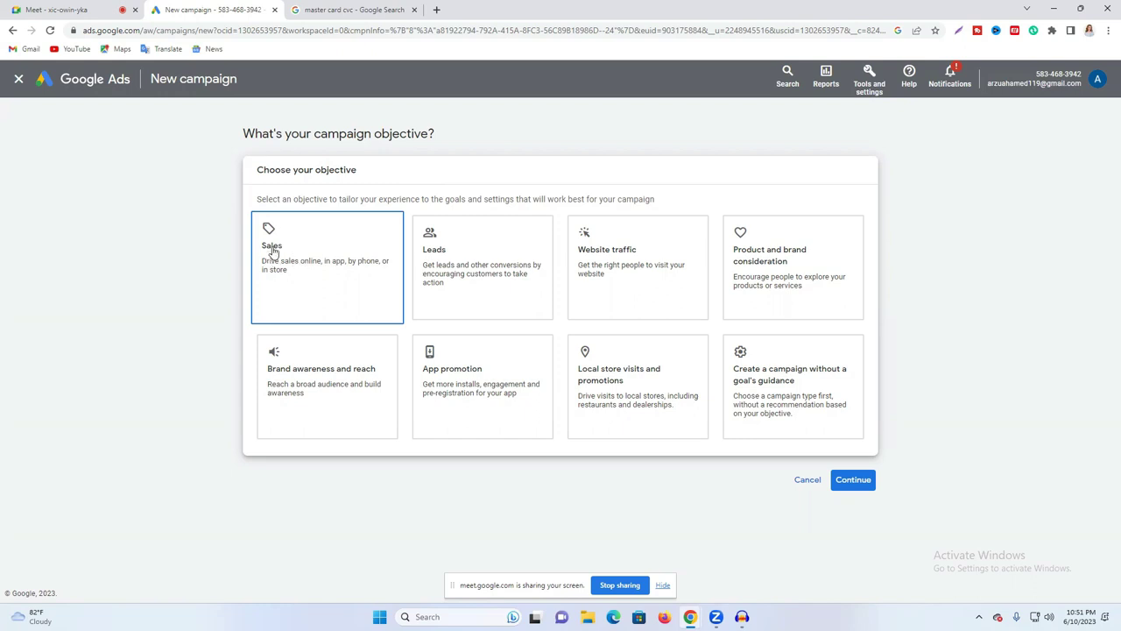
Step: Compare the options offered for the Sales, Leads and Website traffic campaign objectives by selecting each in turn
scroll(293, 333, "down", 3)
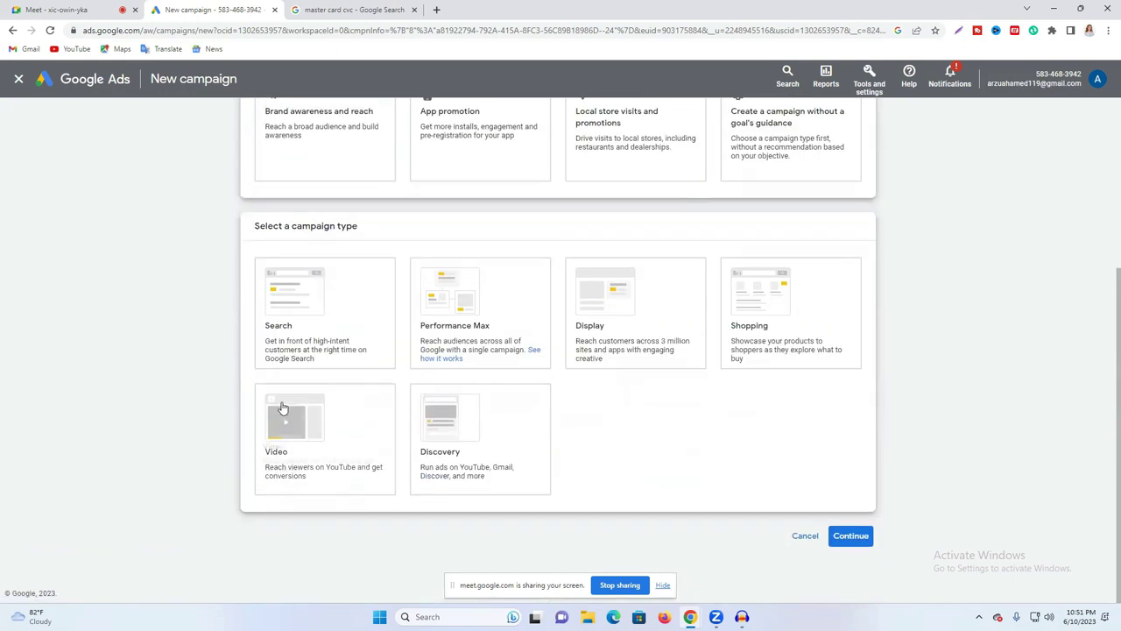
left_click(480, 434)
scroll(648, 433, "up", 3)
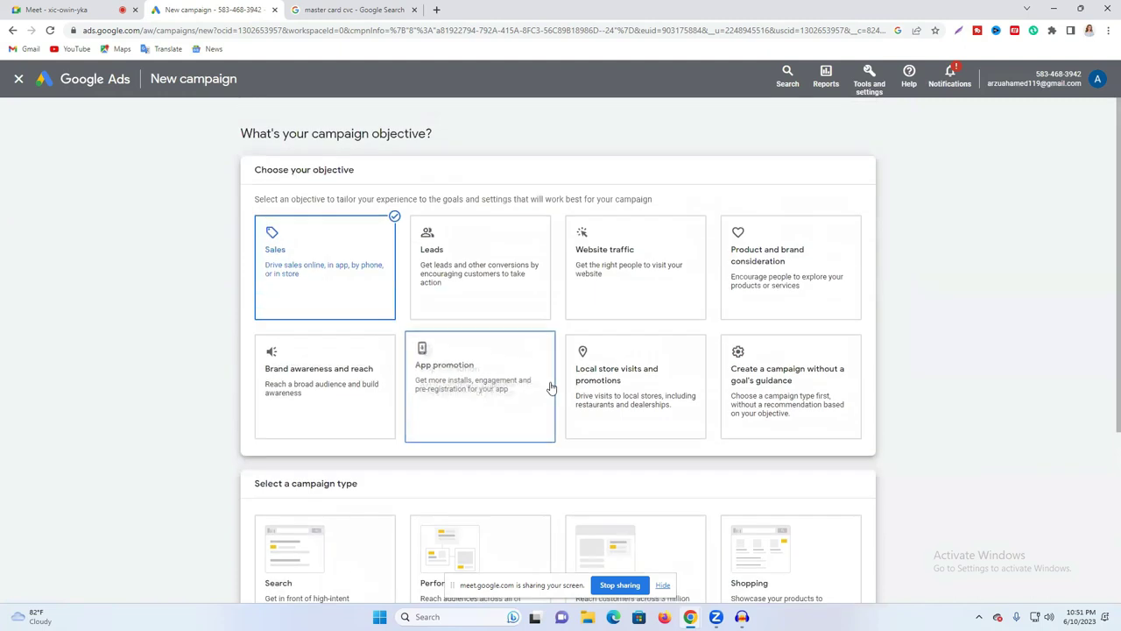
left_click(501, 267)
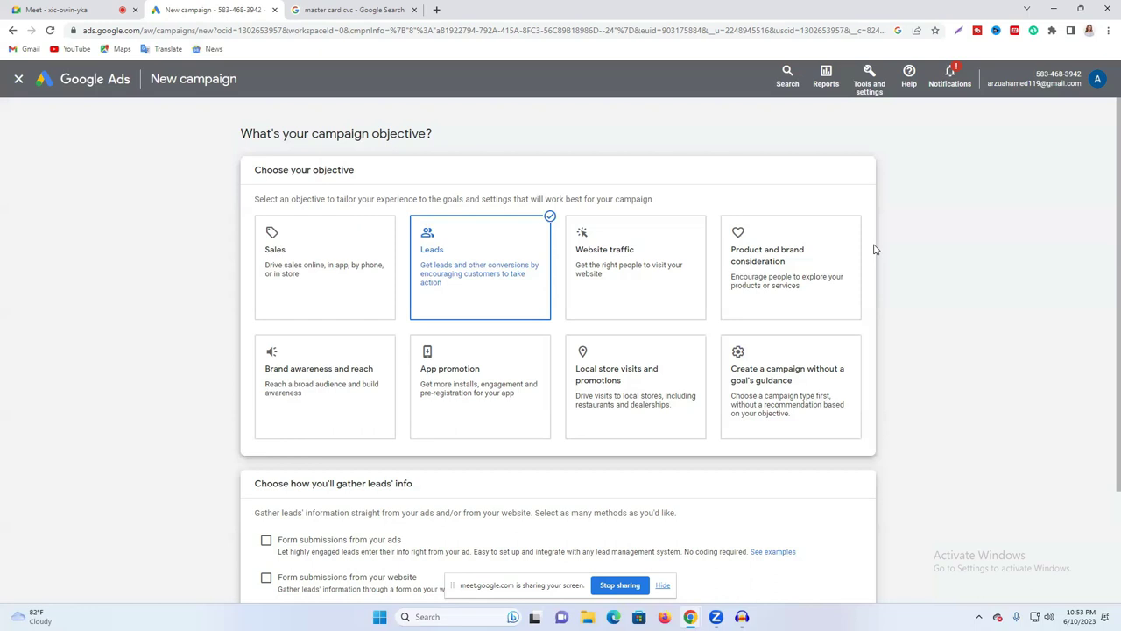
left_click(641, 263)
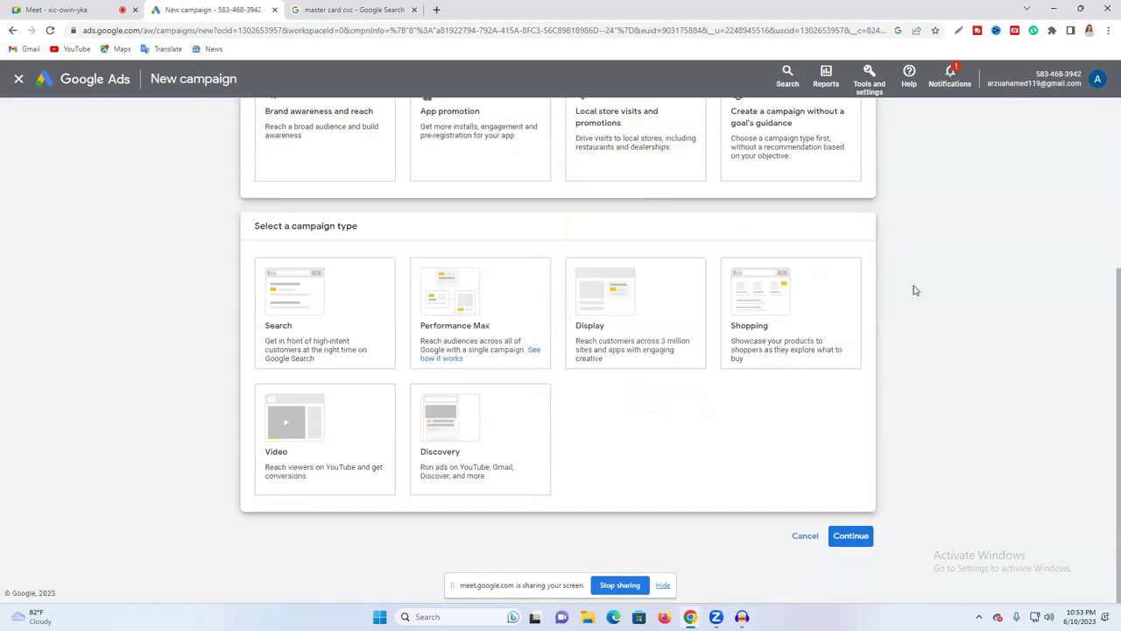
scroll(914, 290, "up", 3)
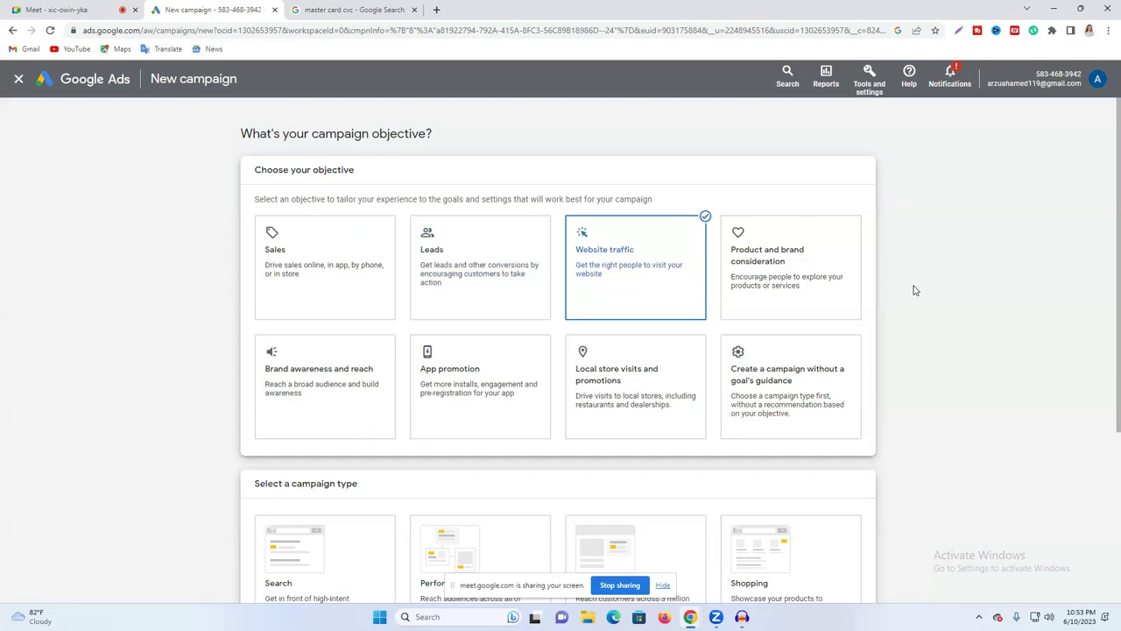
Step: Review the campaign types for Product and brand consideration, and select Brand awareness and reach as the campaign objective
left_click(837, 271)
scroll(889, 274, "up", 5)
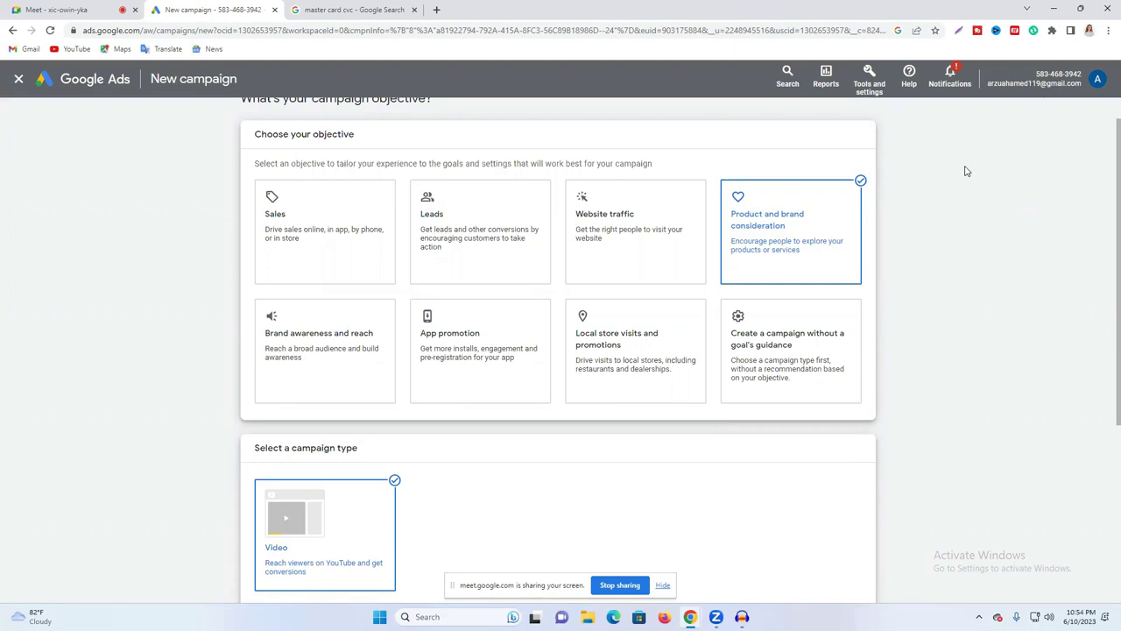
scroll(744, 254, "down", 1)
left_click(288, 305)
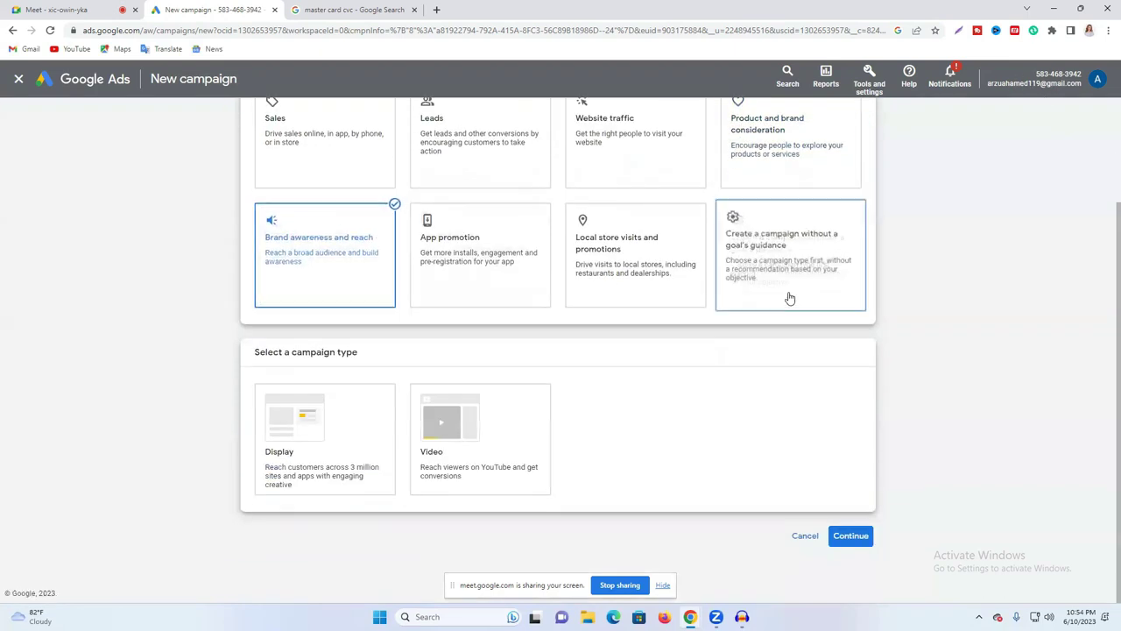
scroll(932, 320, "down", 1)
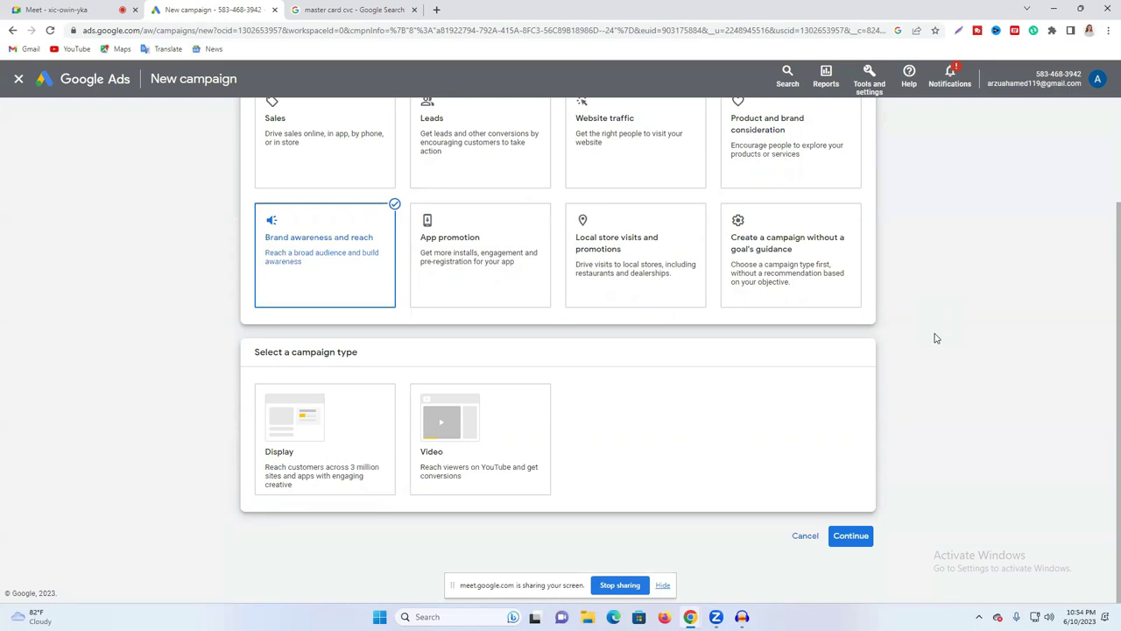
Step: Switch to the Google Meet call, admit the waiting participant and return to the New campaign page
scroll(935, 338, "up", 1)
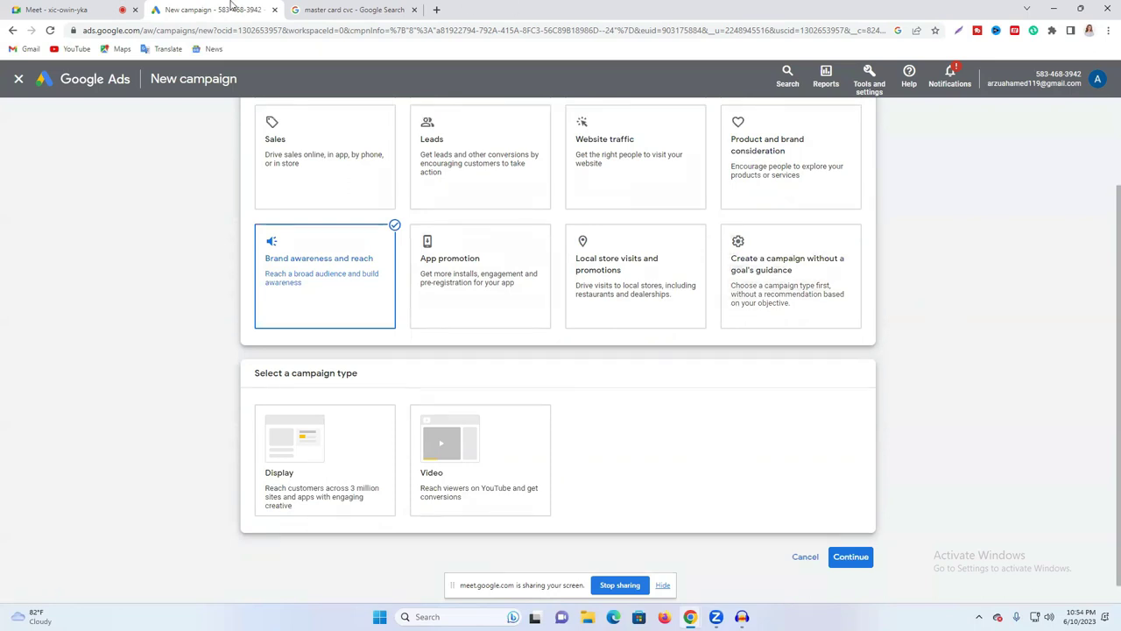
left_click(42, 10)
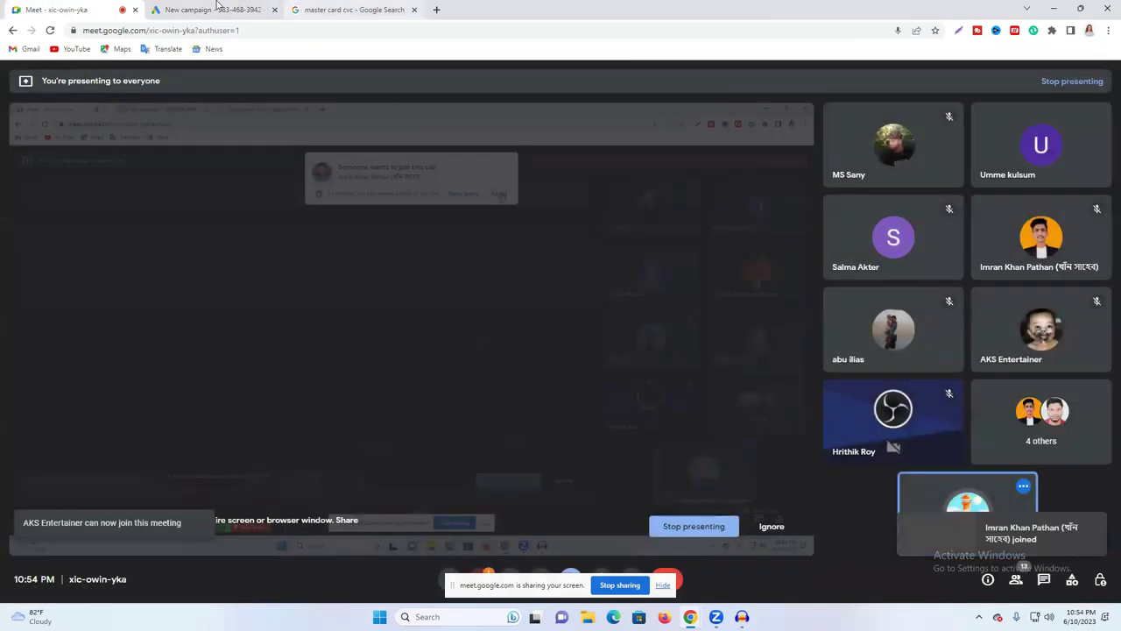
left_click(220, 9)
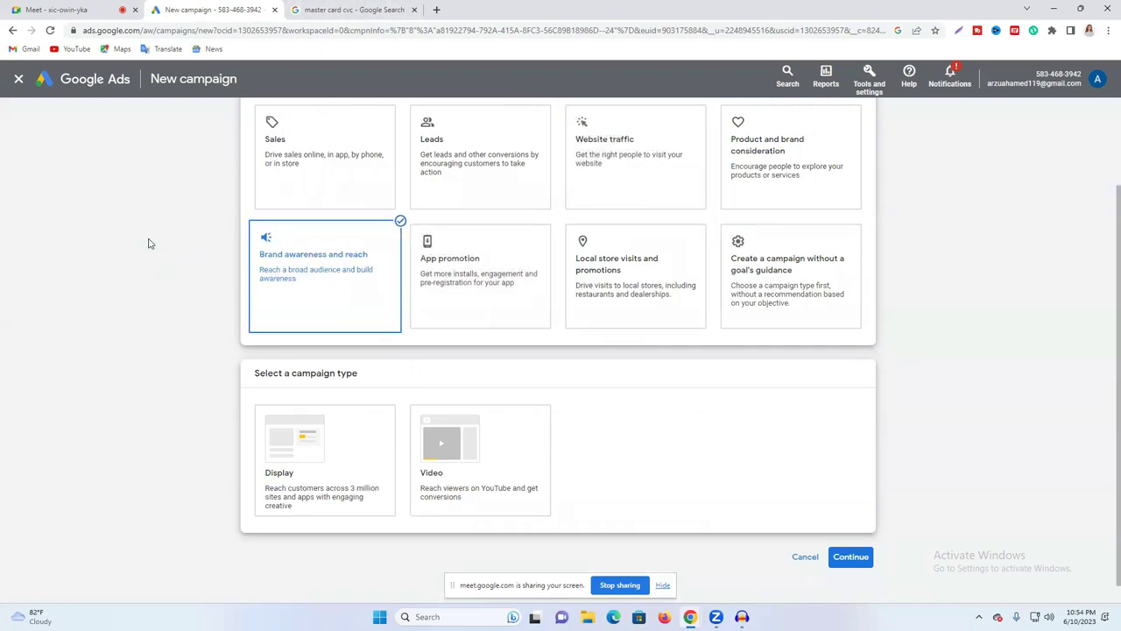
Step: Compare the campaign types offered for the App promotion and Local store visits and promotions objectives by selecting each in turn
triple_click(342, 286)
left_click(365, 298)
left_click(483, 283)
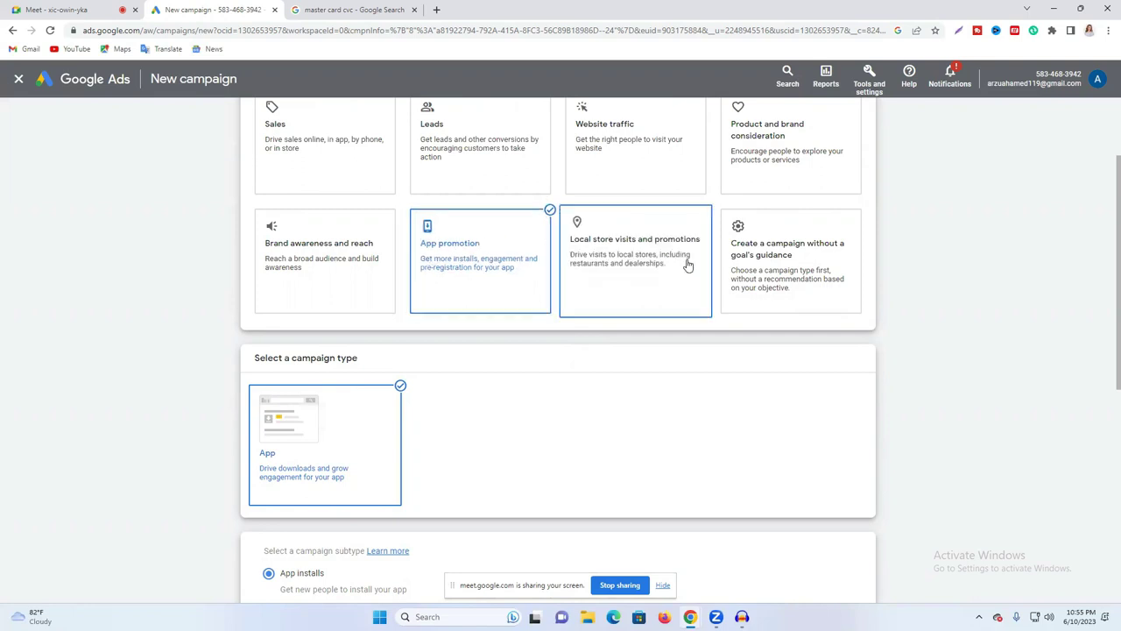
left_click(648, 253)
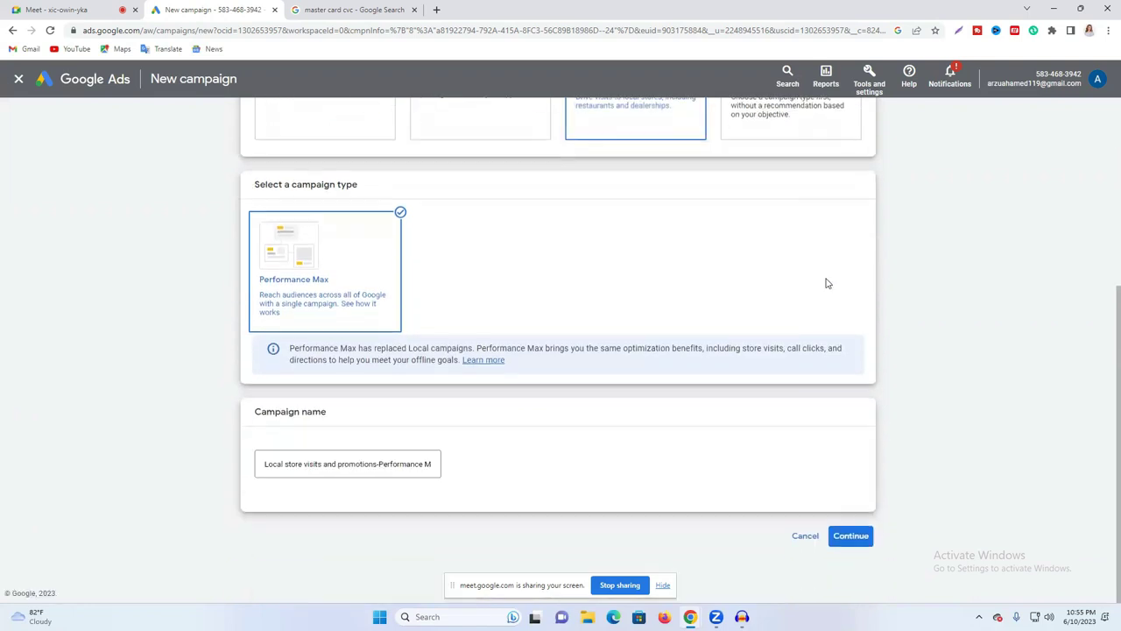
scroll(897, 287, "up", 2)
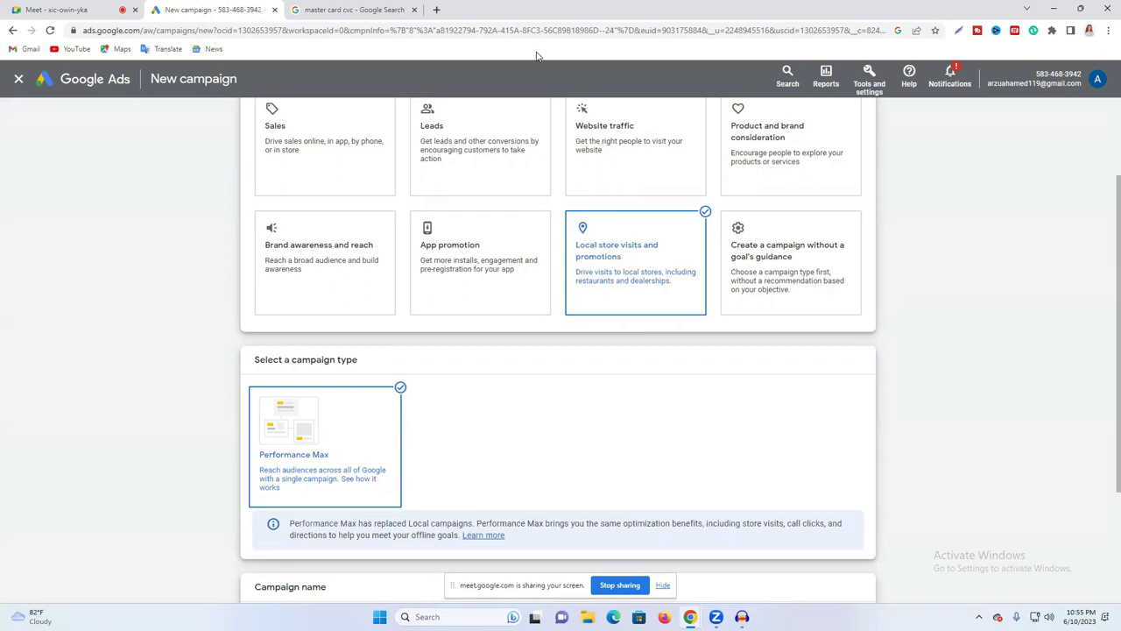
Step: Admit another person waiting to join the Google Meet call and go back to the Google Ads campaign
left_click(52, 10)
left_click(681, 128)
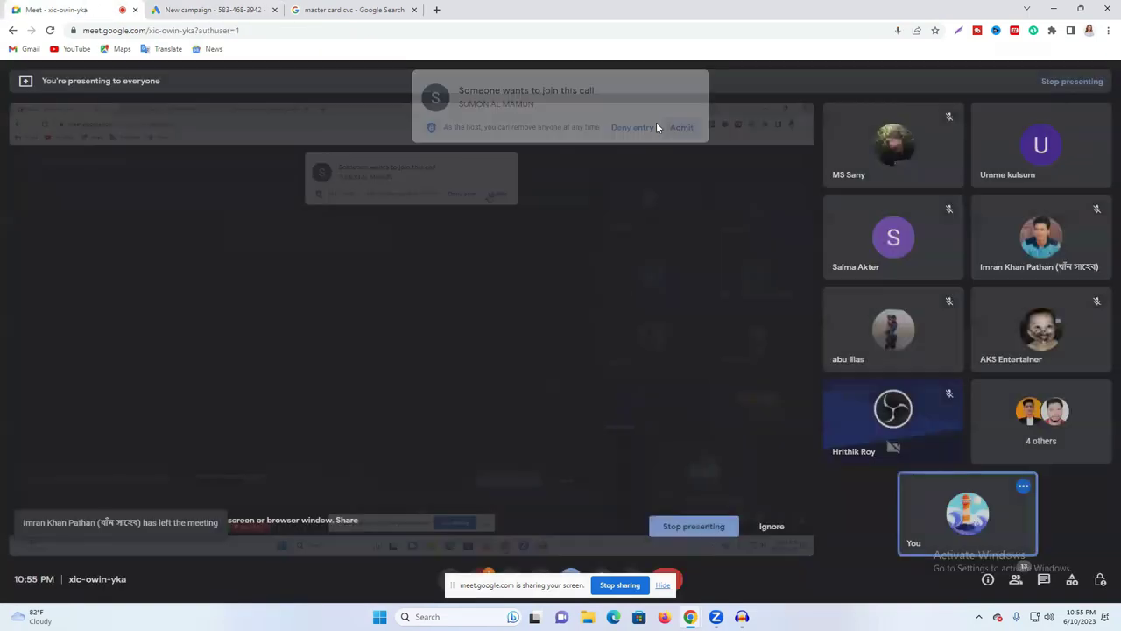
key("ctrl+Tab")
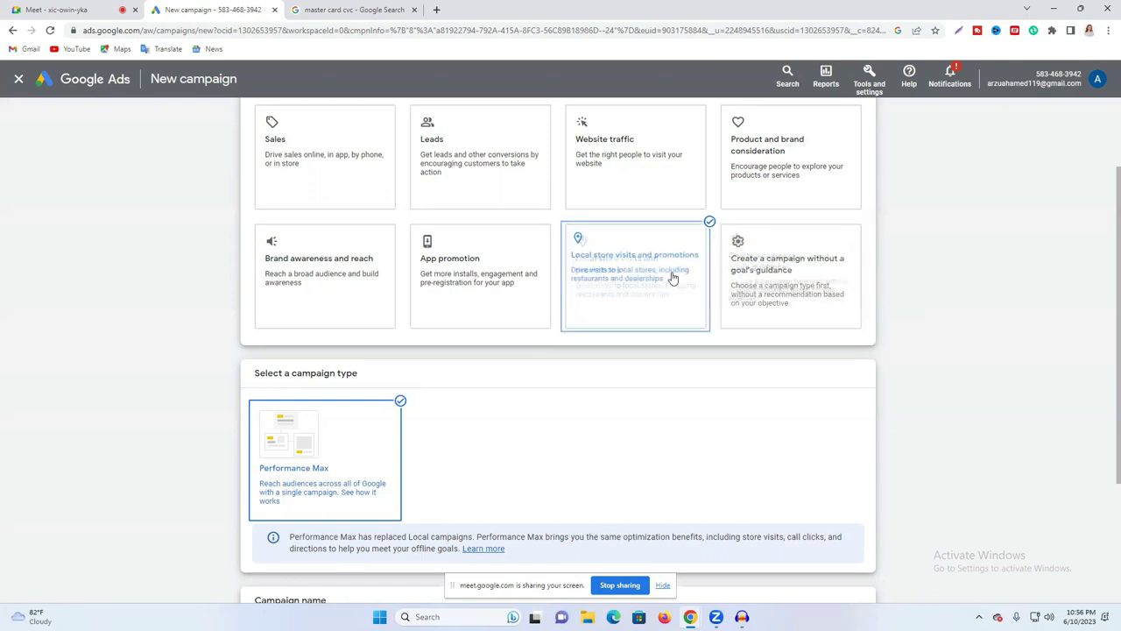
Step: Select Brand awareness and reach as the campaign objective again and review its campaign types
scroll(899, 348, "up", 2)
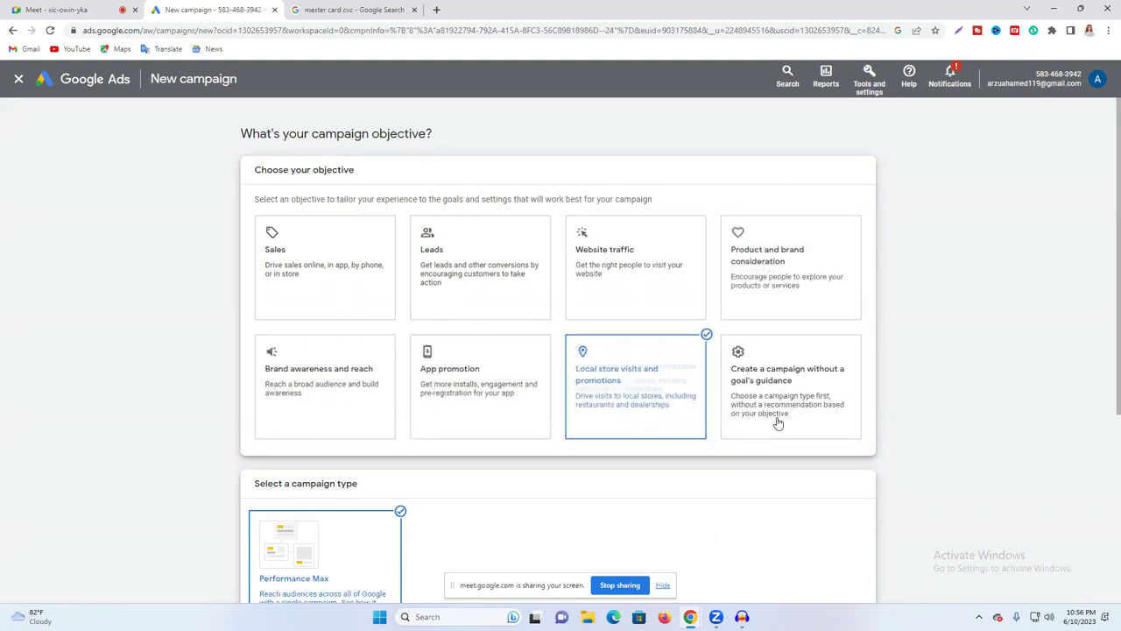
left_click(318, 385)
scroll(318, 383, "down", 2)
scroll(318, 383, "up", 2)
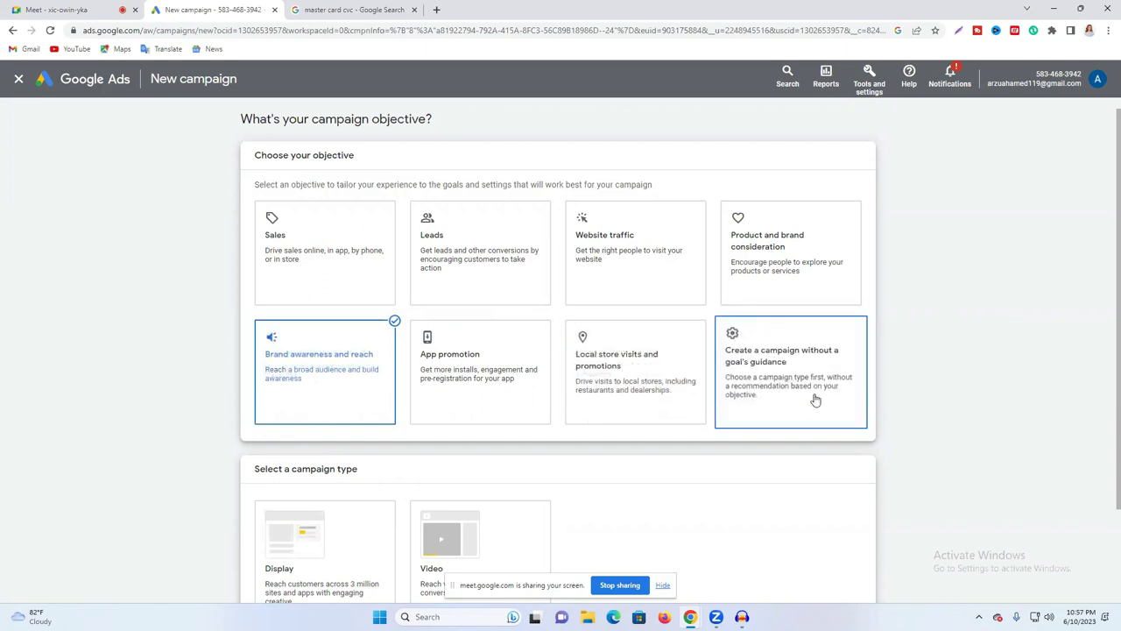
left_click(292, 369)
left_click(290, 369)
left_click(271, 370)
left_click(309, 351)
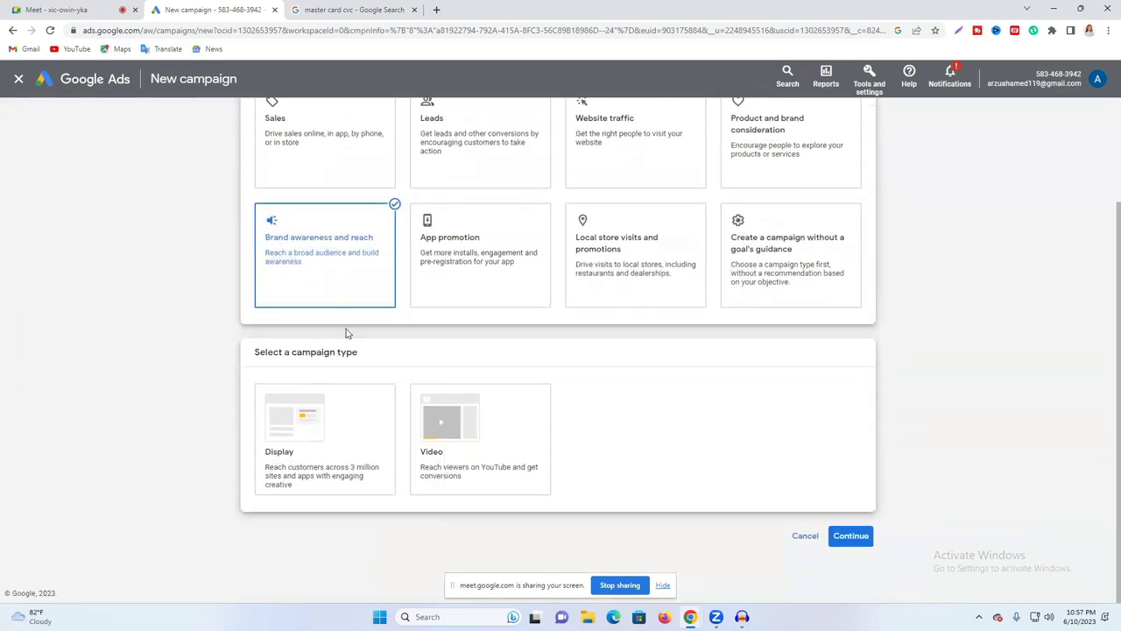
Step: Choose Video as the campaign type for the Brand awareness and reach objective
left_click(274, 460)
left_click(428, 464)
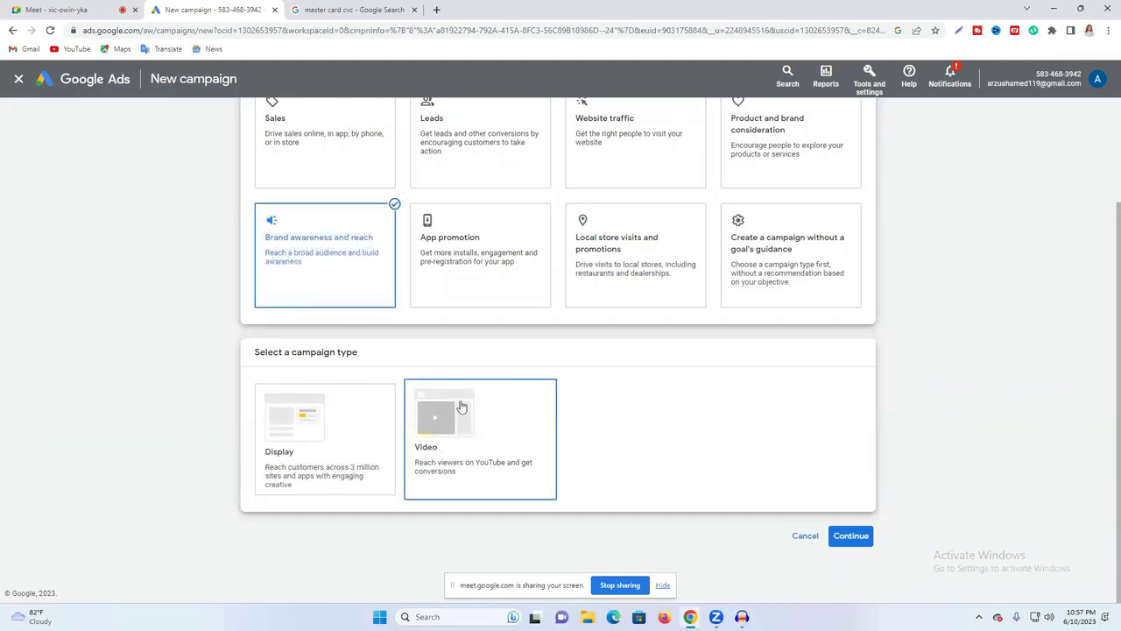
scroll(476, 395, "up", 5)
scroll(595, 469, "down", 5)
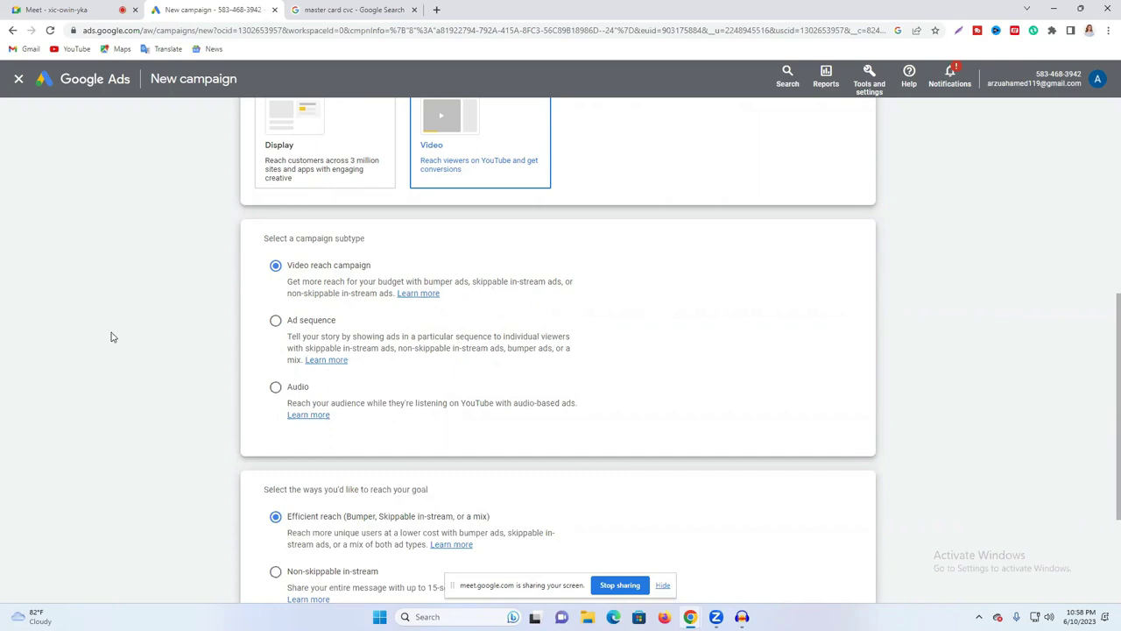
Step: Switch the campaign subtype to Ad sequence and back to Video reach campaign
scroll(112, 338, "up", 1)
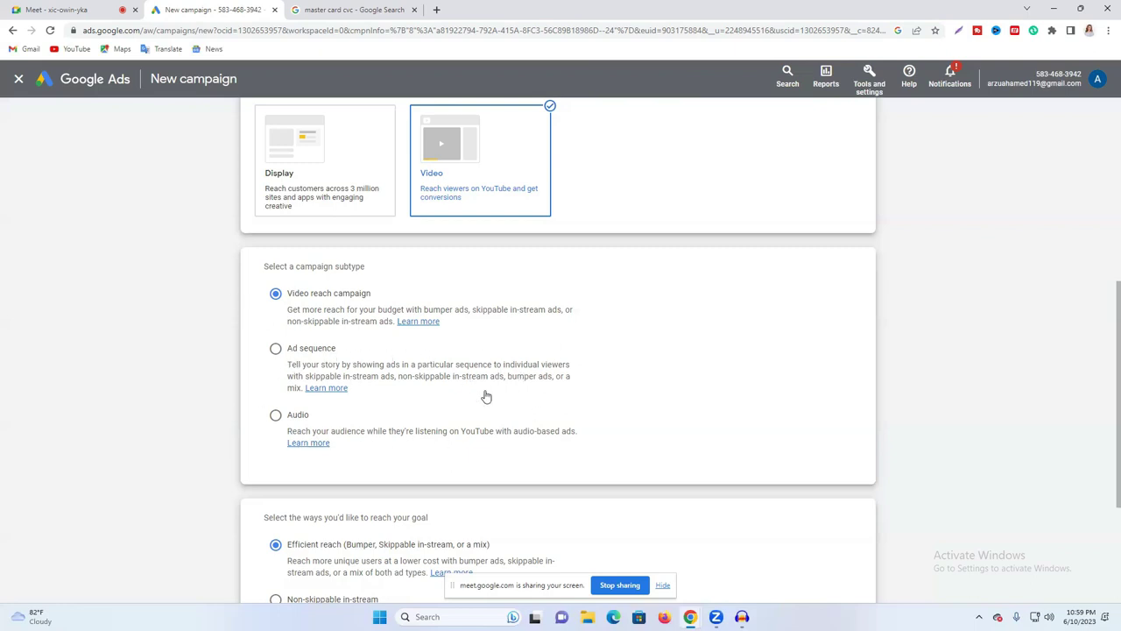
left_click(275, 348)
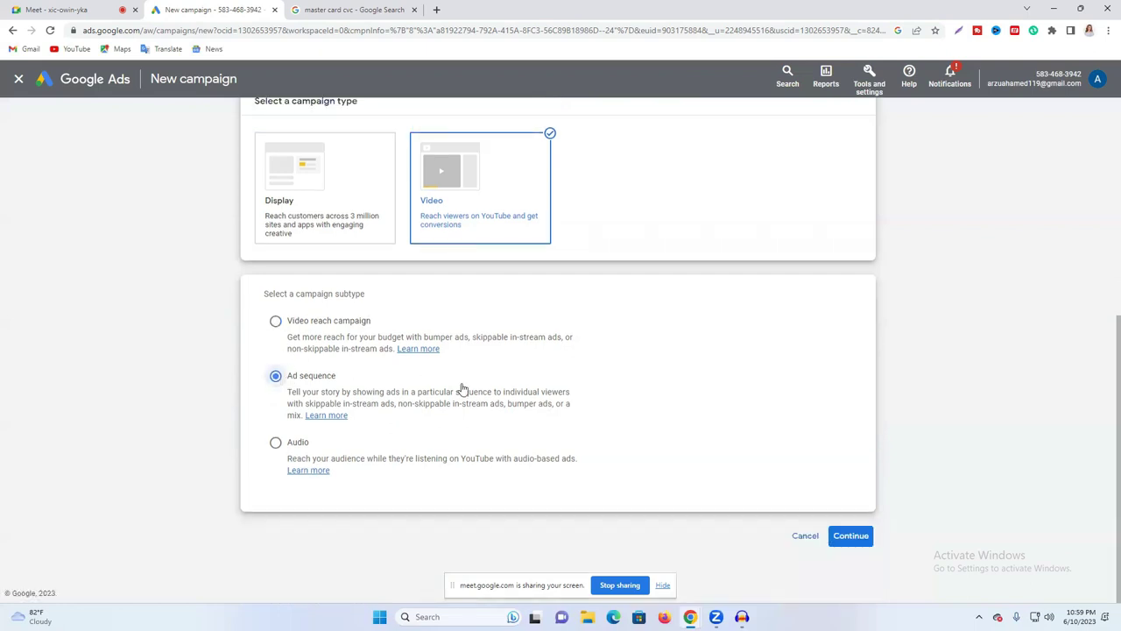
left_click(276, 323)
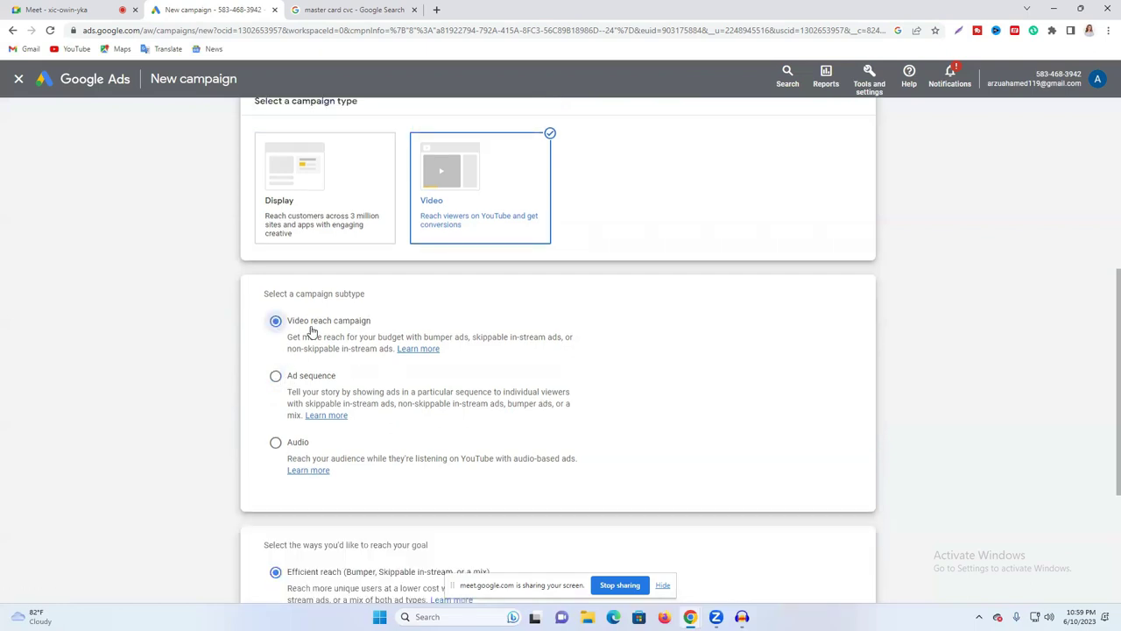
Step: Review the ways to reach the goal, keep Efficient reach and continue to the campaign settings
scroll(488, 358, "down", 3)
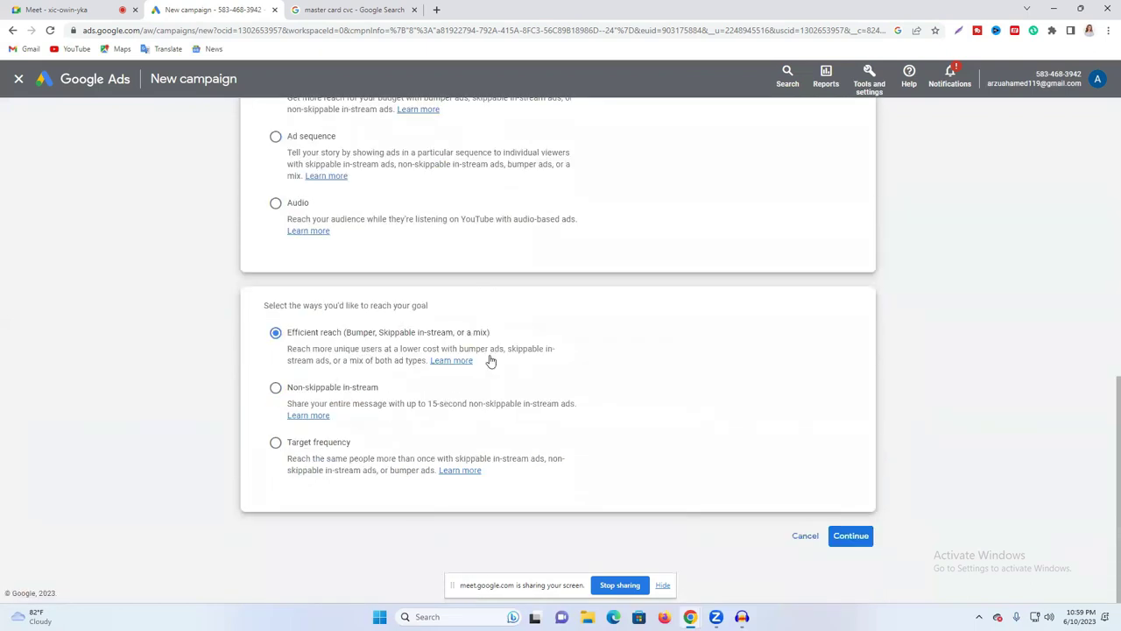
scroll(490, 361, "up", 1)
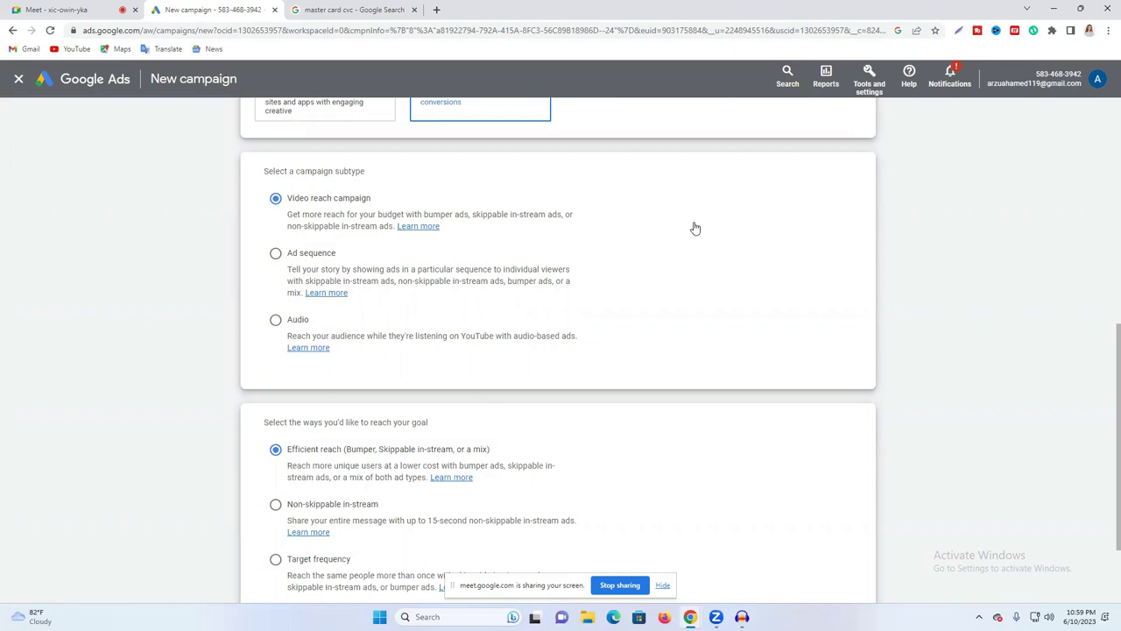
scroll(514, 276, "down", 1)
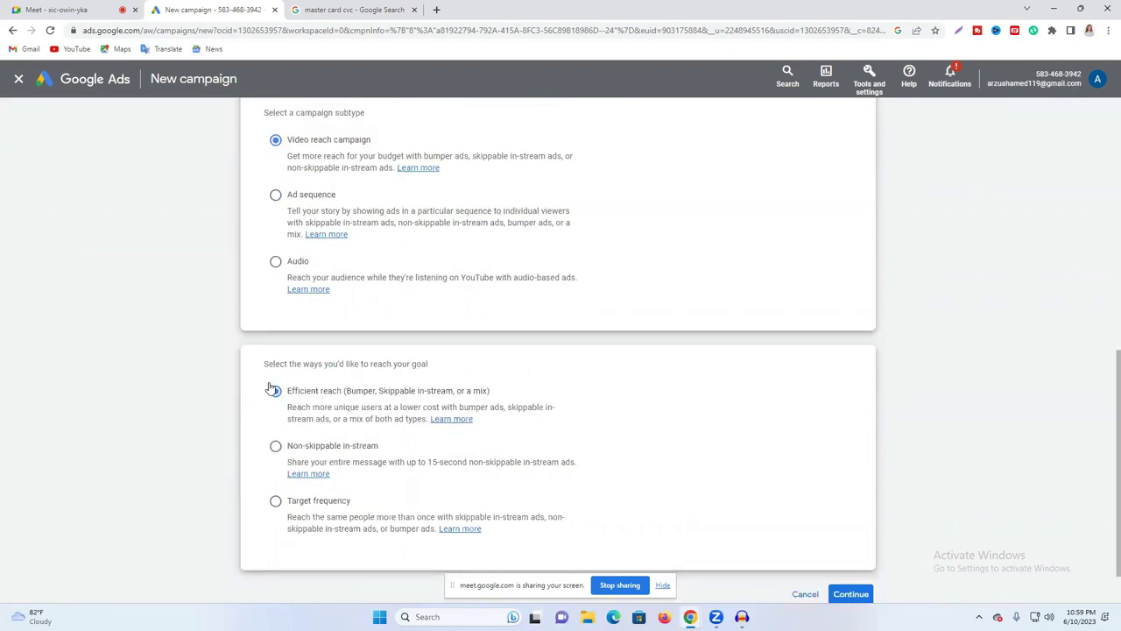
scroll(515, 373, "down", 1)
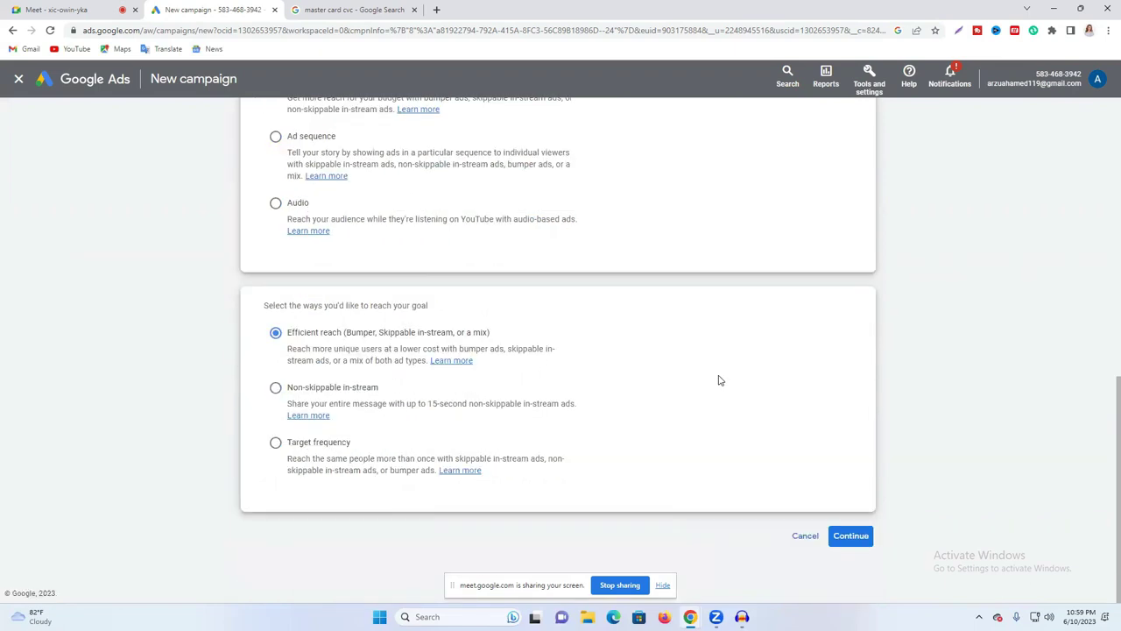
left_click(848, 538)
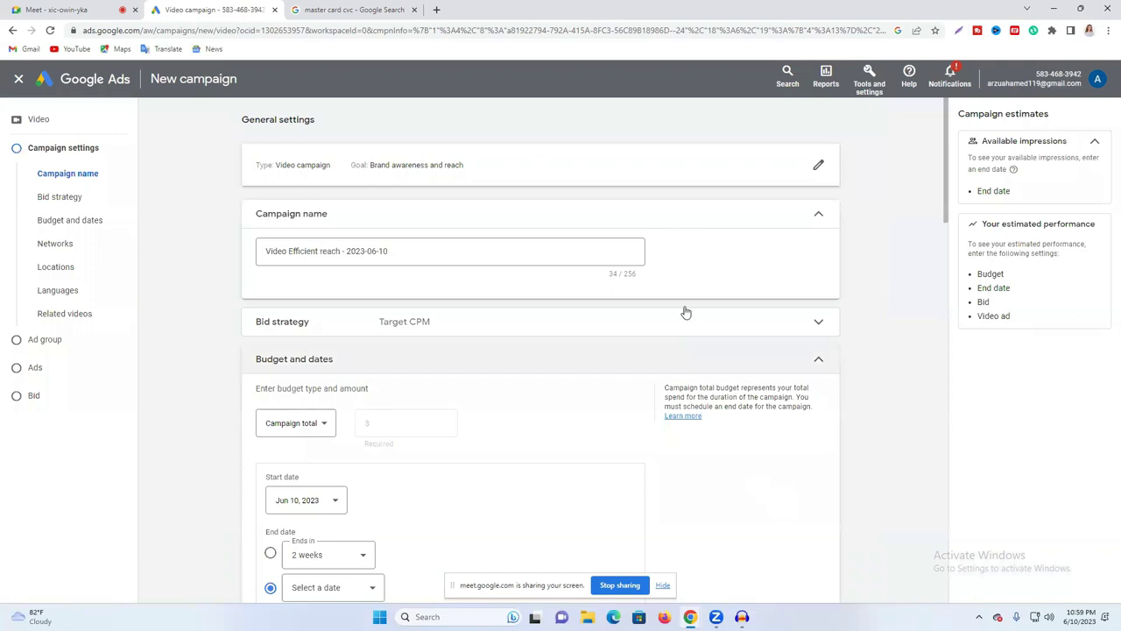
Step: Look through the video campaign form down to the bid section and activate the YouTube video search field
scroll(675, 310, "down", 15)
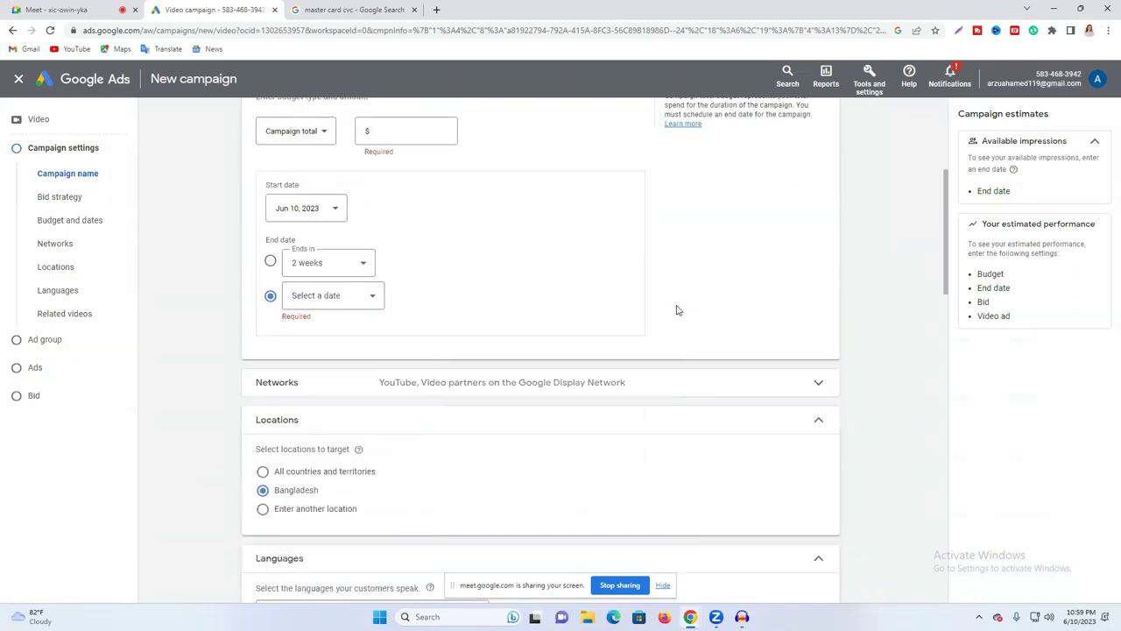
scroll(675, 306, "down", 5)
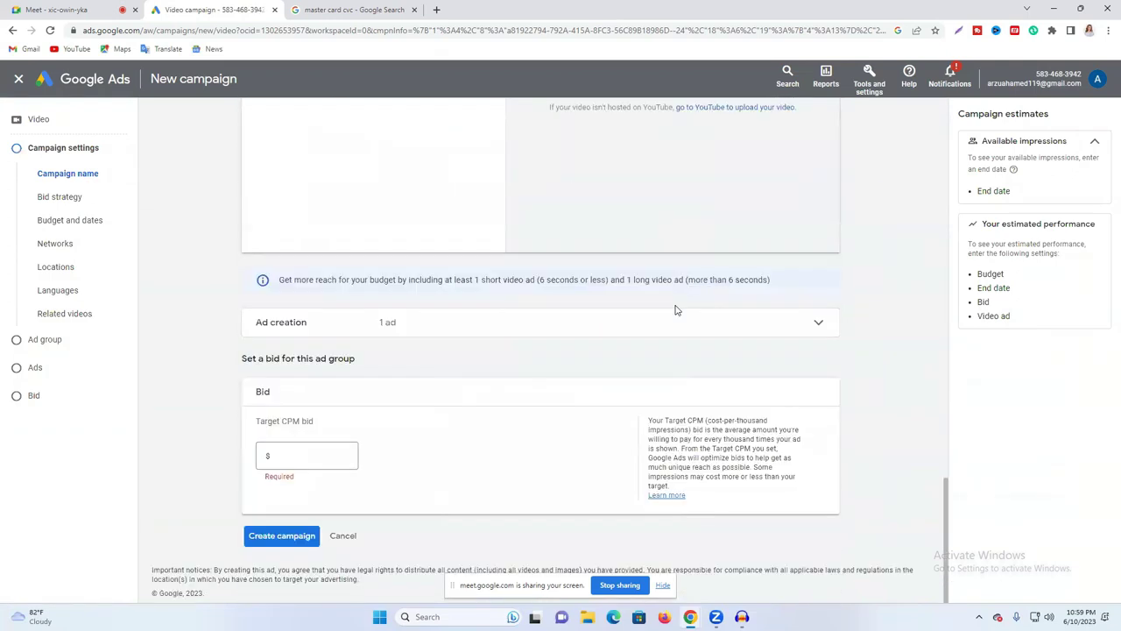
scroll(319, 435, "up", 2)
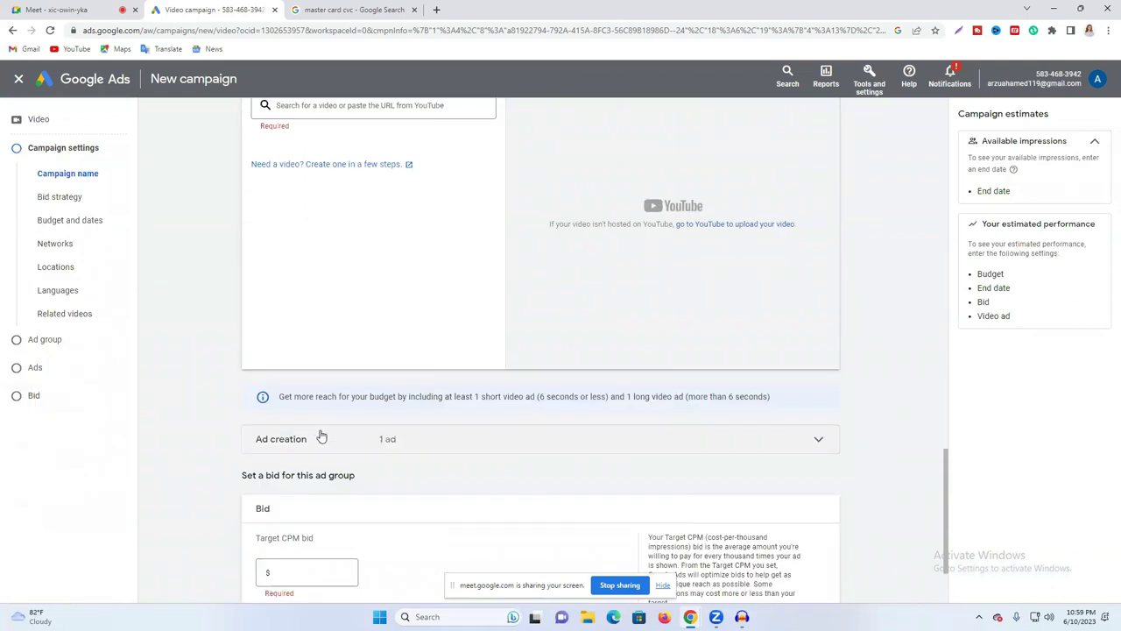
scroll(323, 424, "up", 1)
left_click(325, 281)
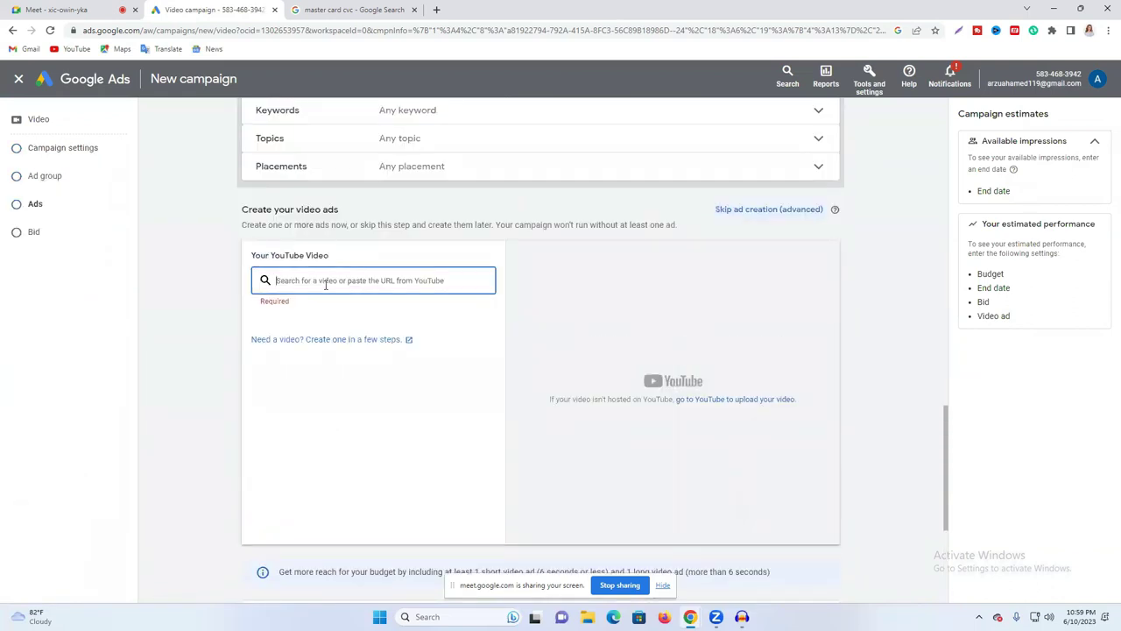
Step: Open YouTube in a new tab, go to the signed-in account's channel and open the Instagram Marketing Full Course video
left_click(436, 10)
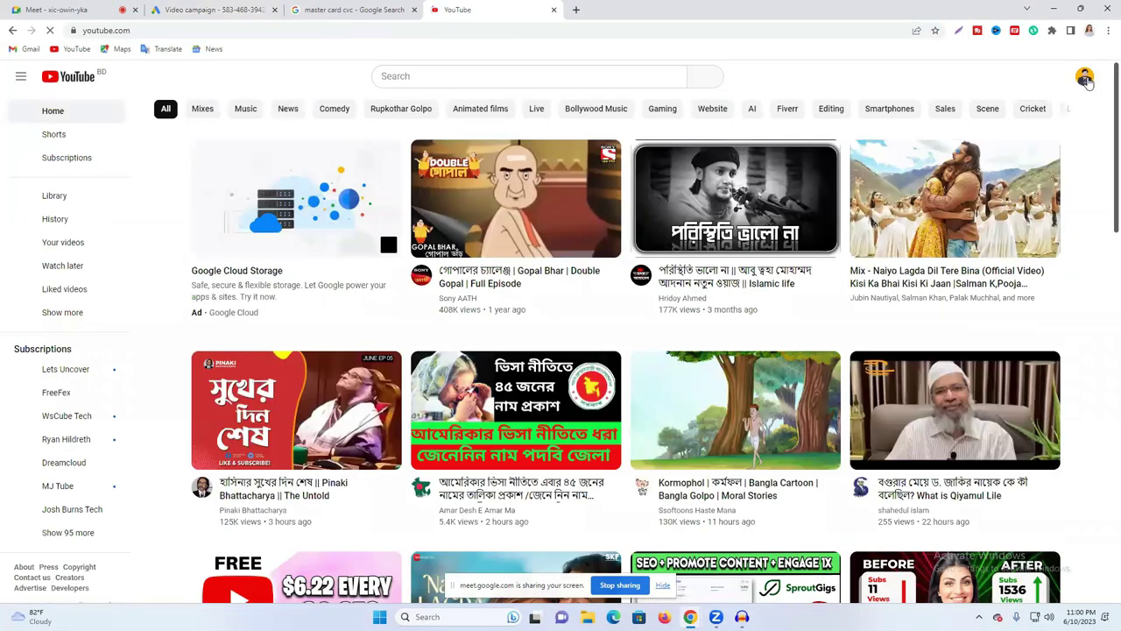
left_click(1084, 77)
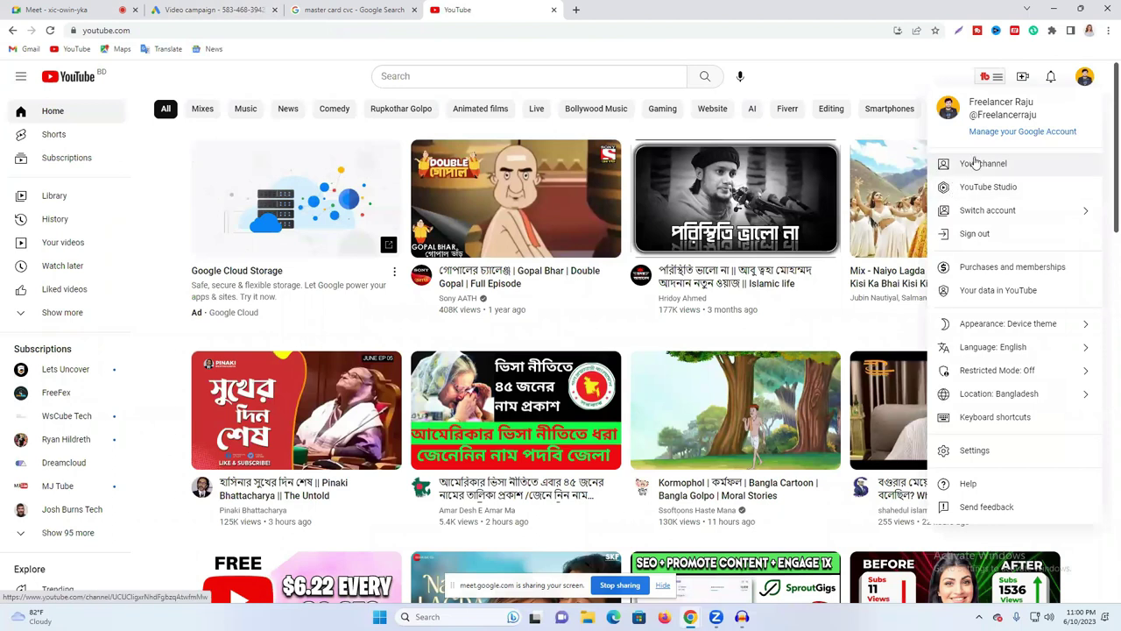
left_click(971, 163)
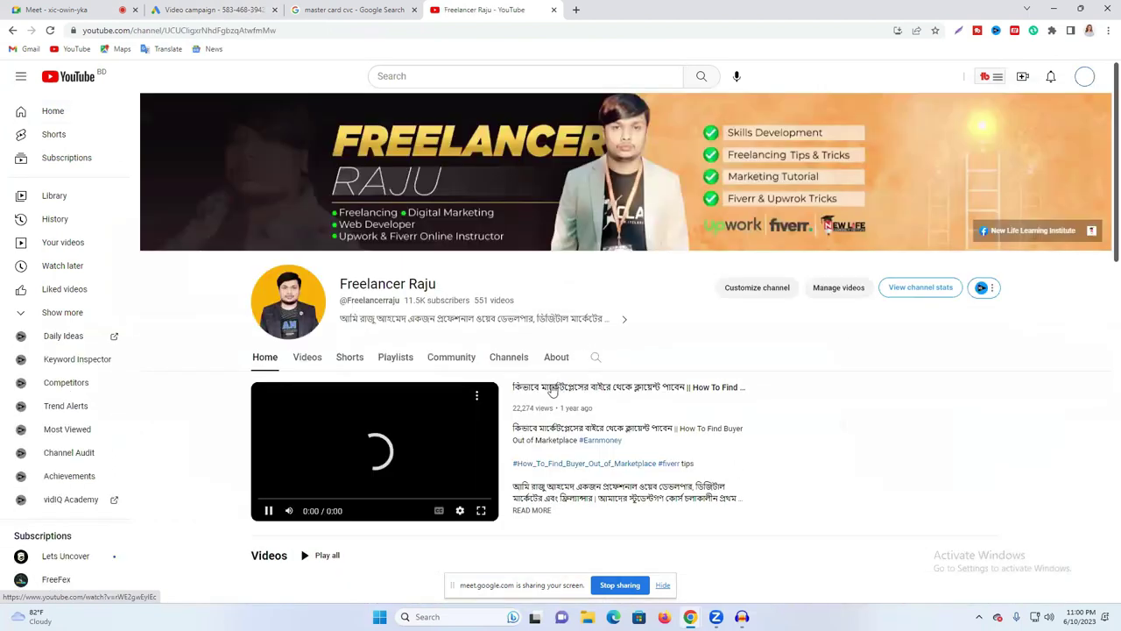
scroll(351, 226, "down", 3)
left_click(317, 386)
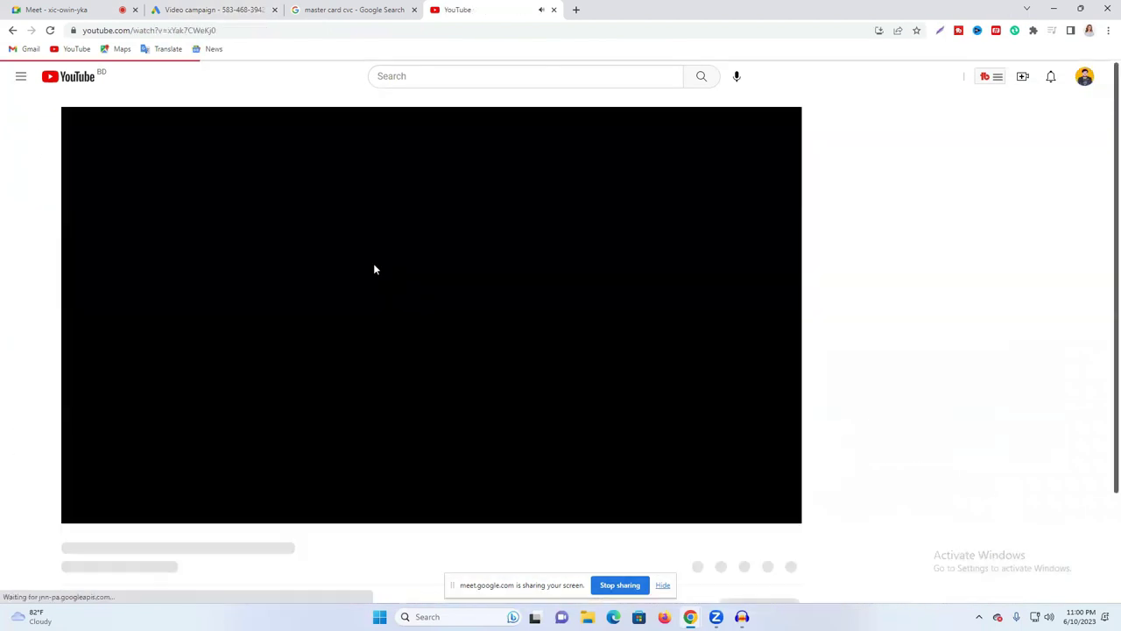
Step: Copy the web address of the open YouTube video
left_click(275, 30)
key("ctrl+c")
right_click(277, 32)
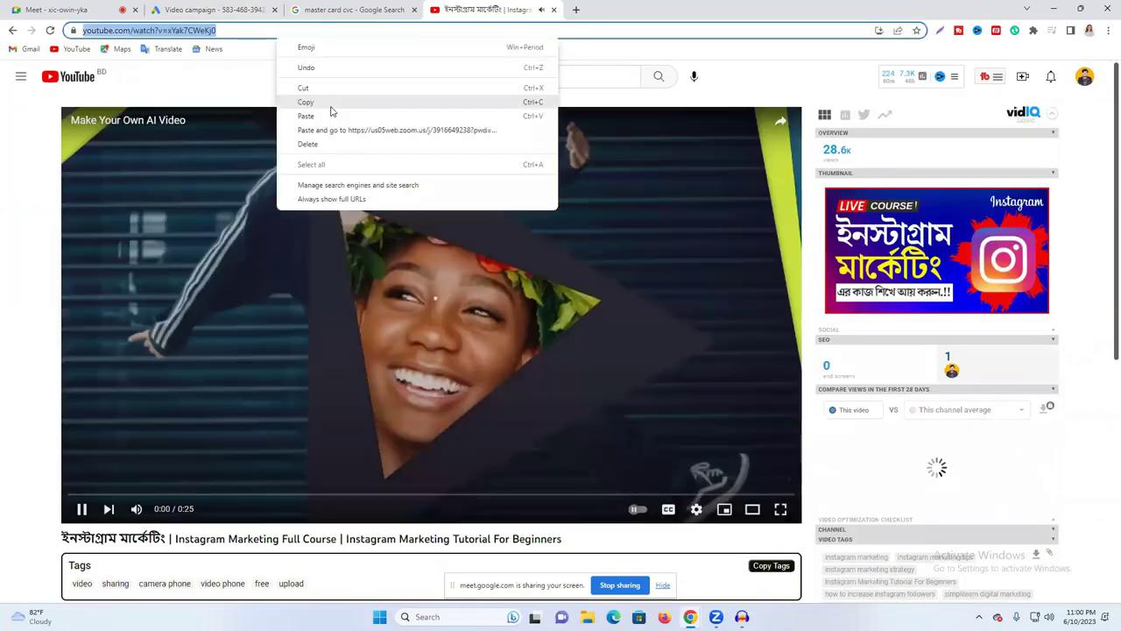
key("Escape")
Step: Add the copied link as the ad's YouTube video in the campaign form and remove the video again
left_click(346, 9)
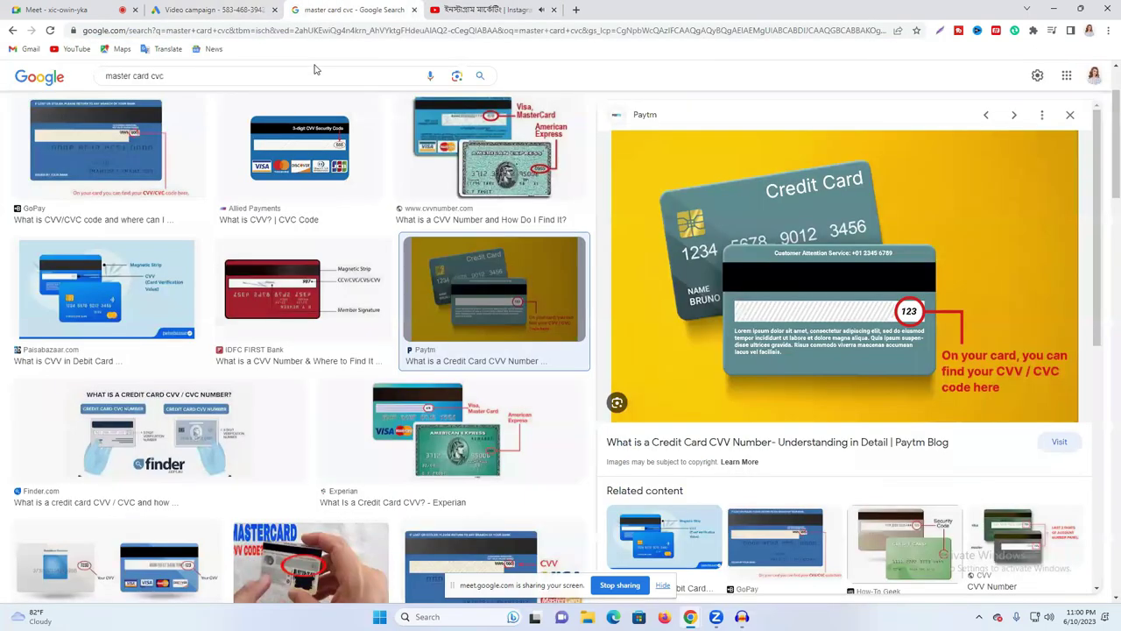
left_click(172, 7)
key("ctrl+v")
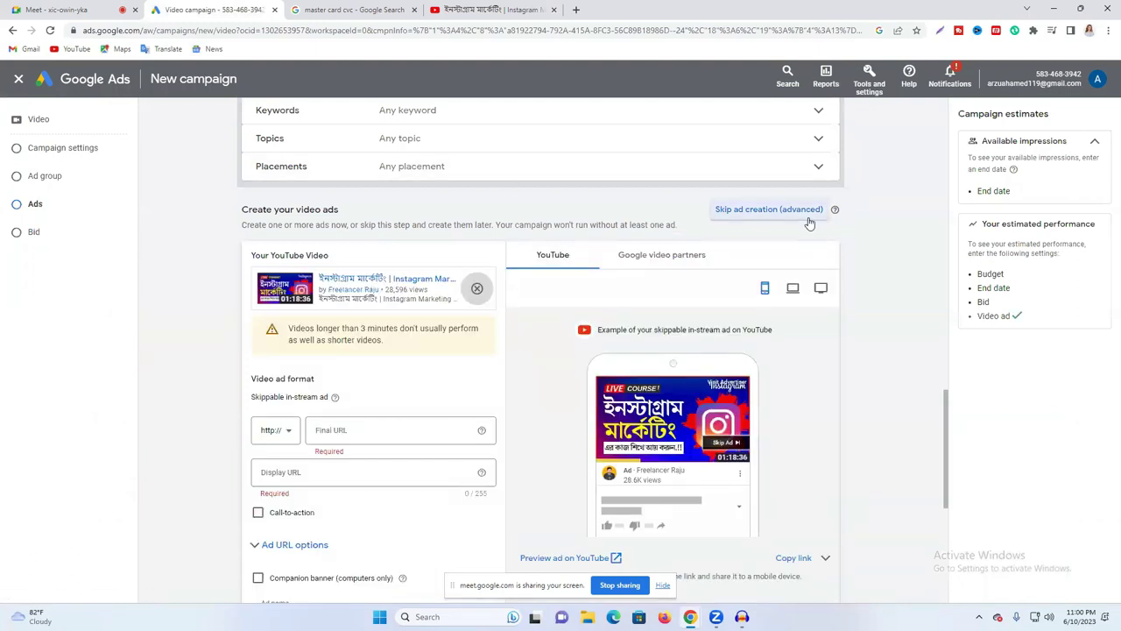
left_click(477, 289)
Step: Rename the campaign to "Freelancer raju youtube ads" in the campaign settings and review the bid strategy section
scroll(603, 301, "up", 15)
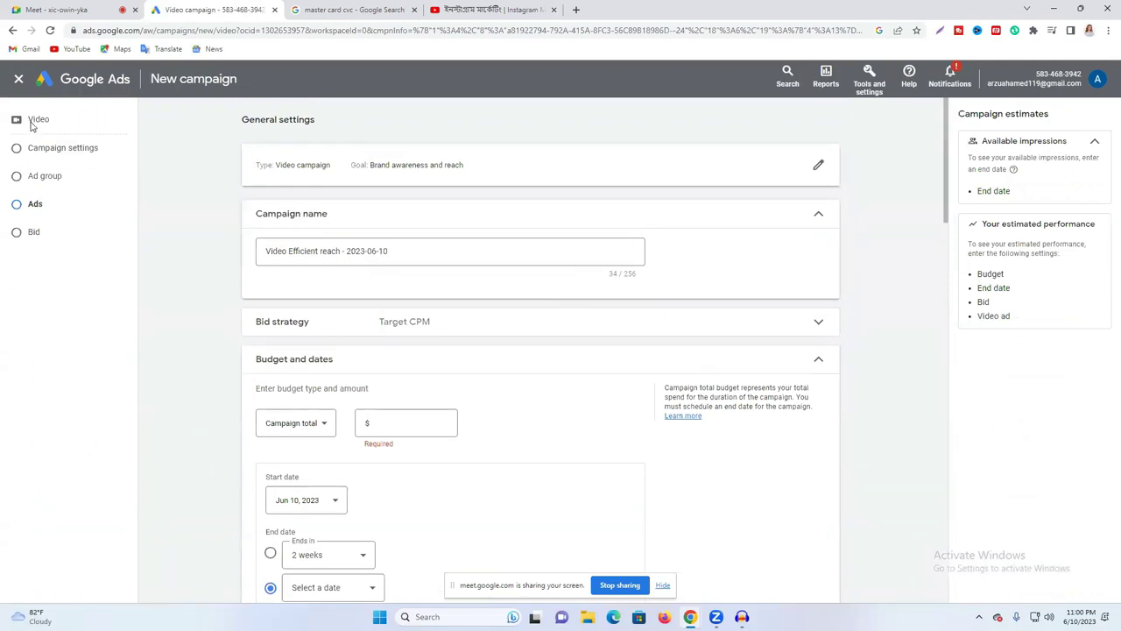
left_click(39, 149)
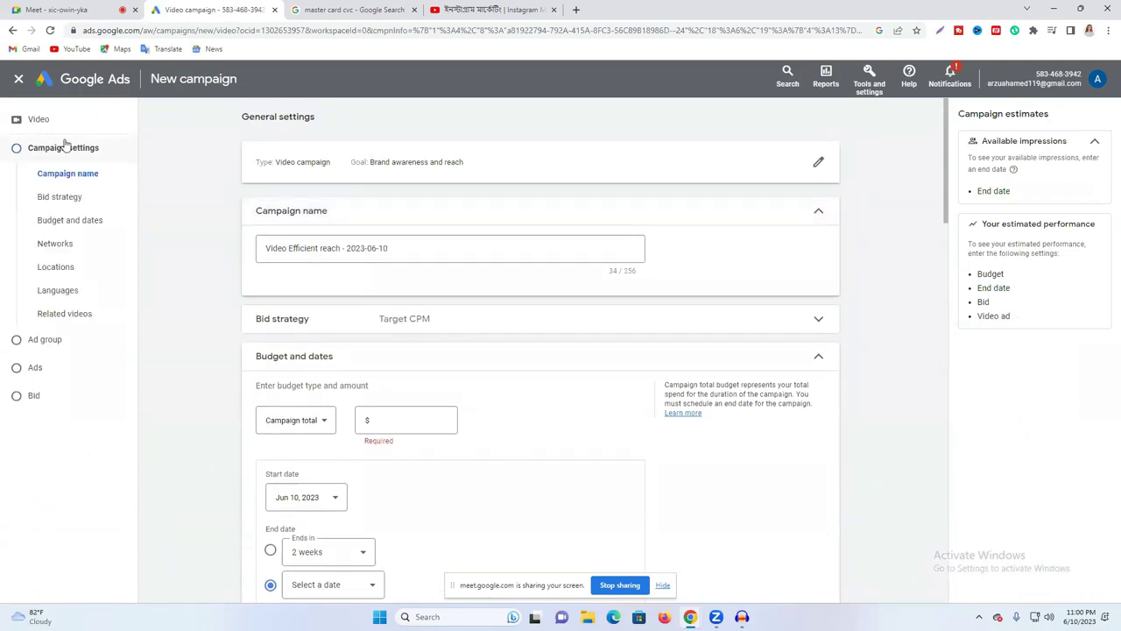
double_click(402, 249)
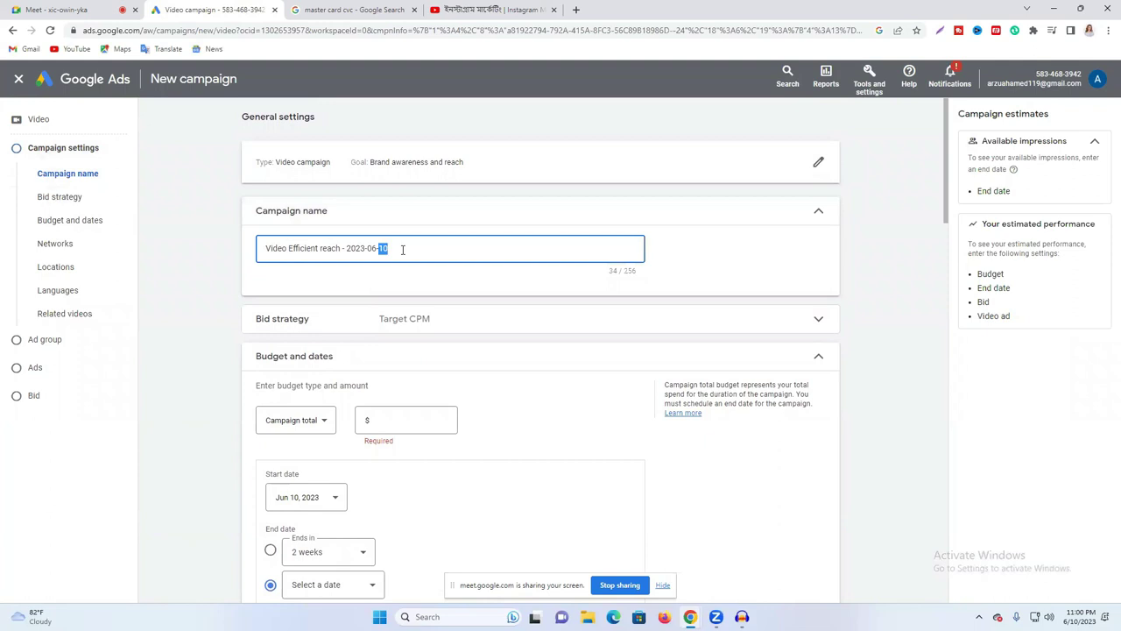
triple_click(402, 250)
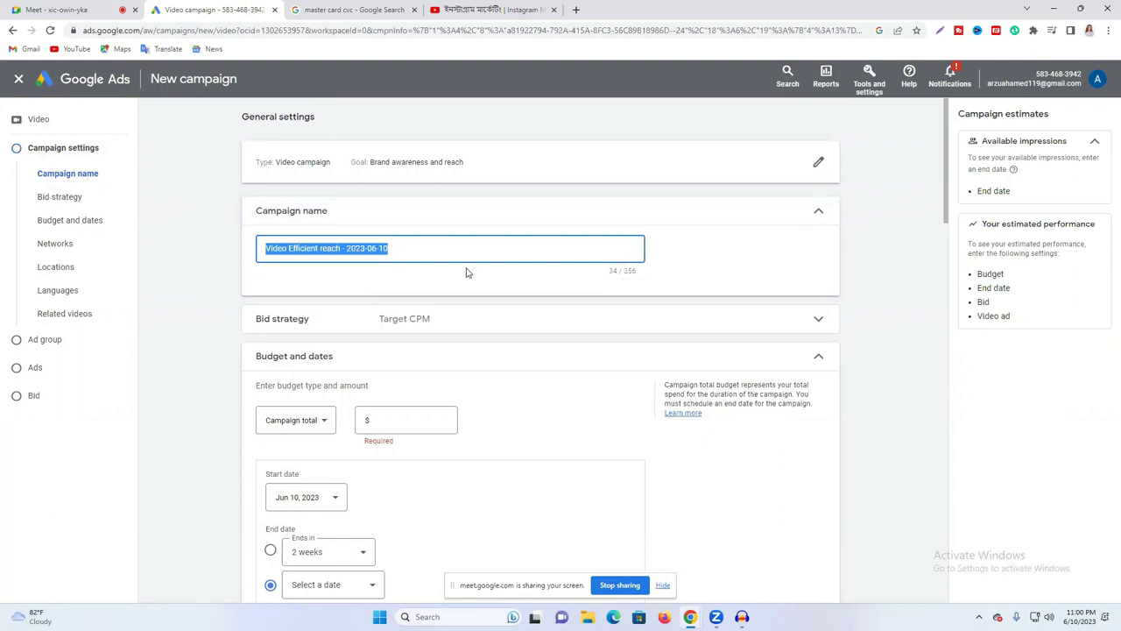
type("f")
key("BackSpace")
type("Freelancer raju youtube ads")
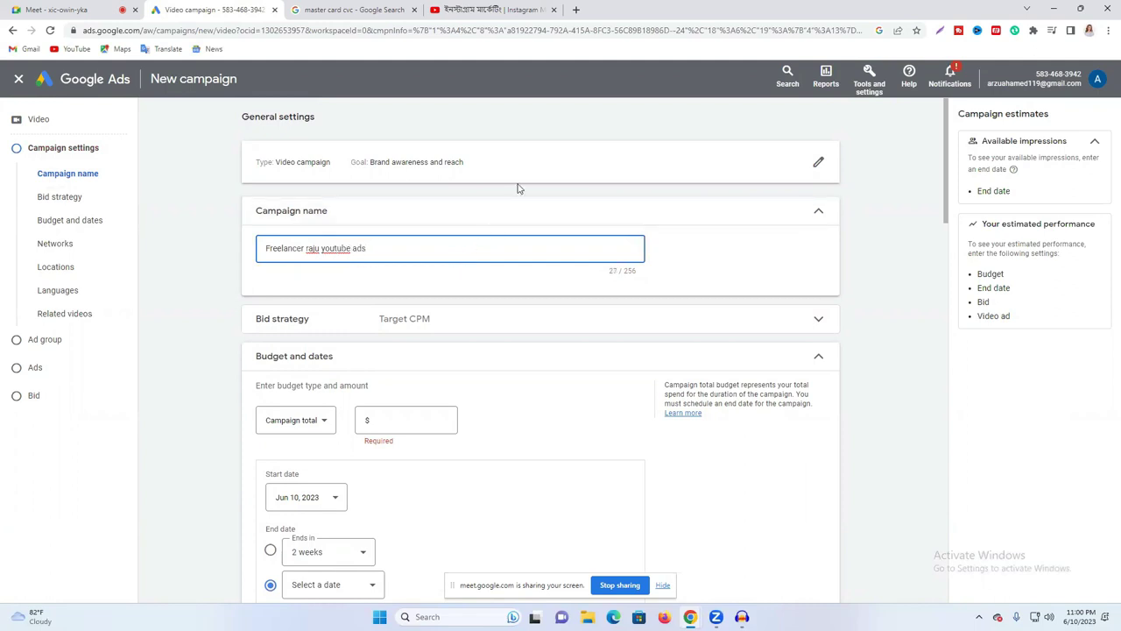
left_click(819, 211)
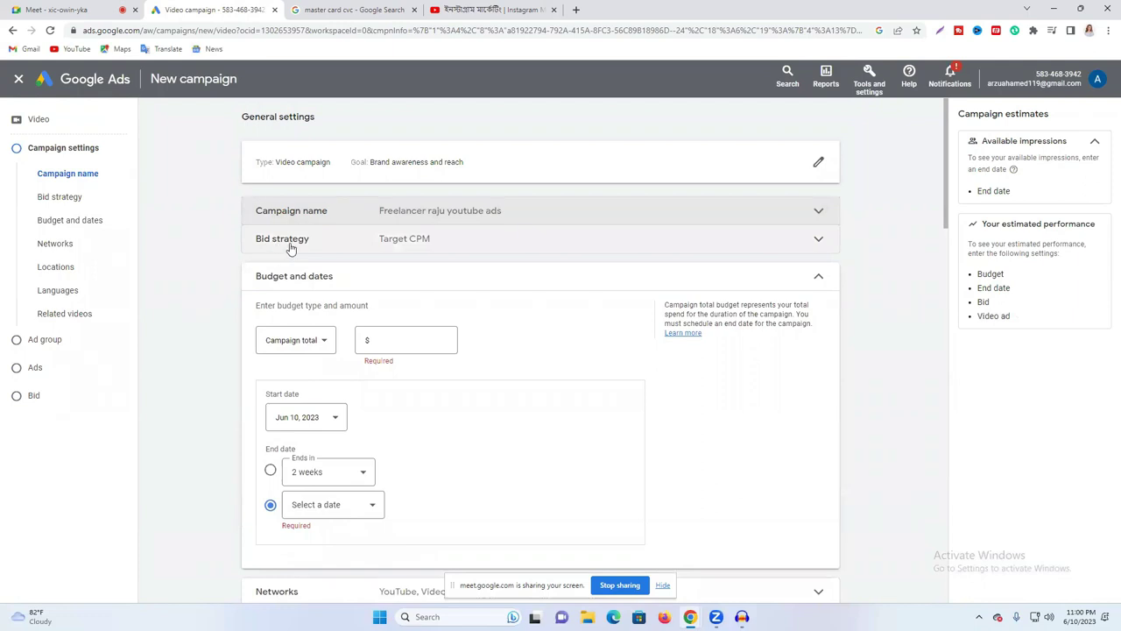
left_click(687, 251)
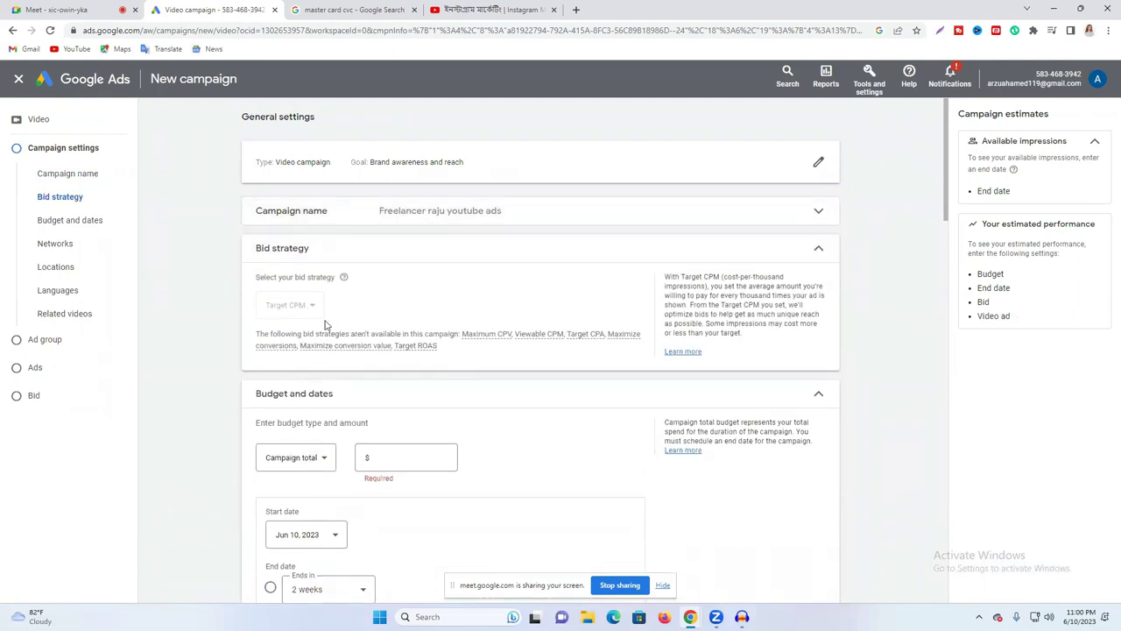
left_click(818, 249)
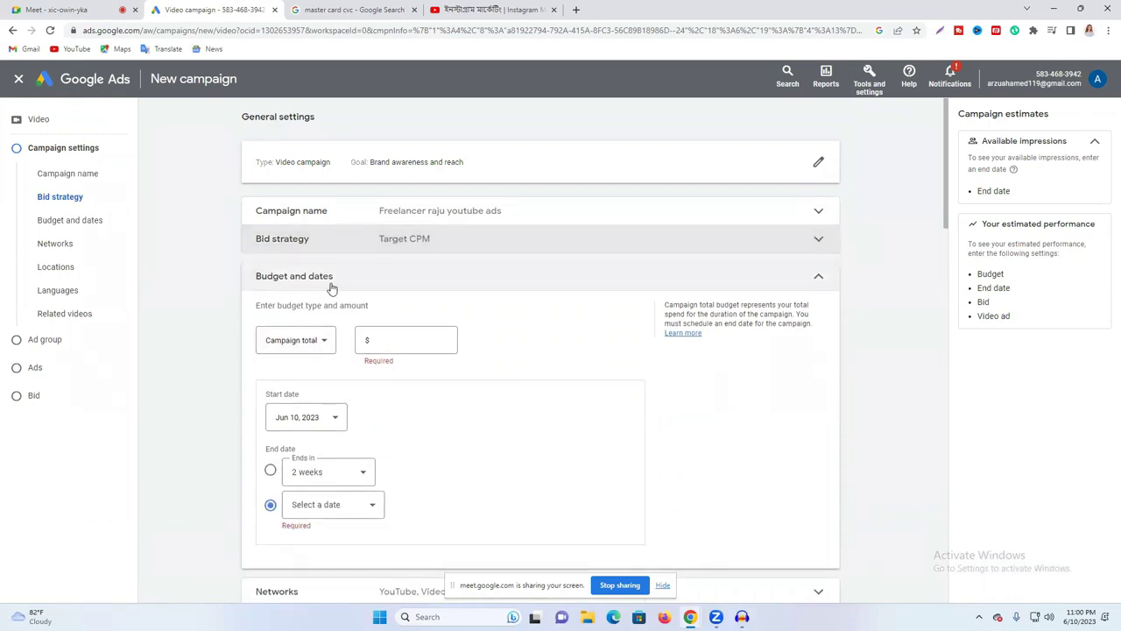
Step: Enter a campaign total budget of $5, check the budget type options and raise the amount to $50
left_click(426, 339)
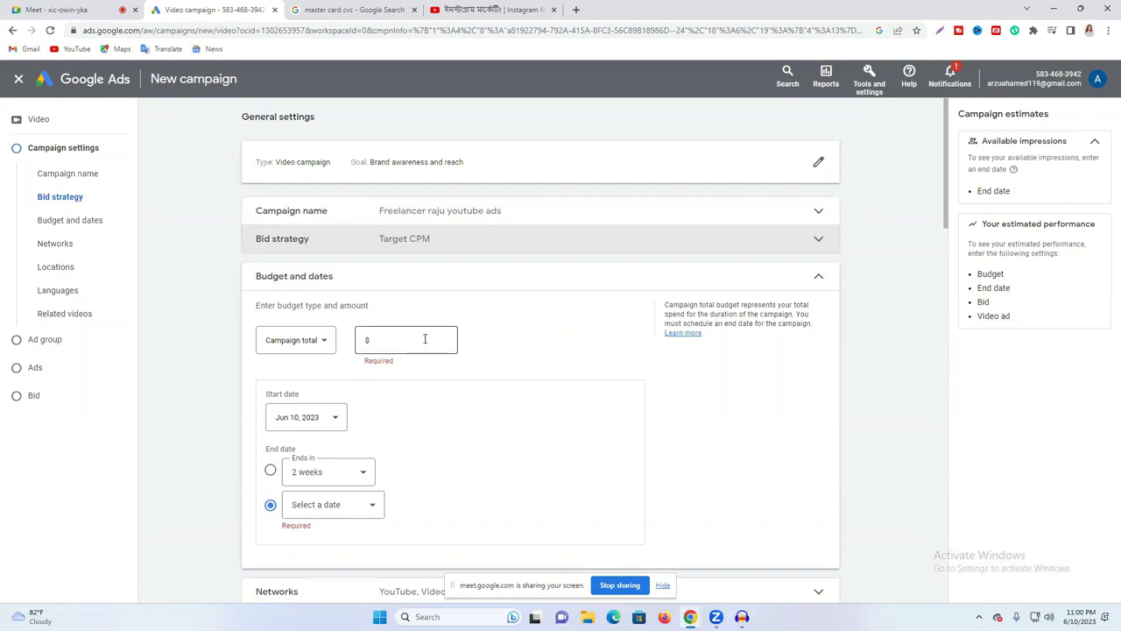
type("5")
left_click(728, 398)
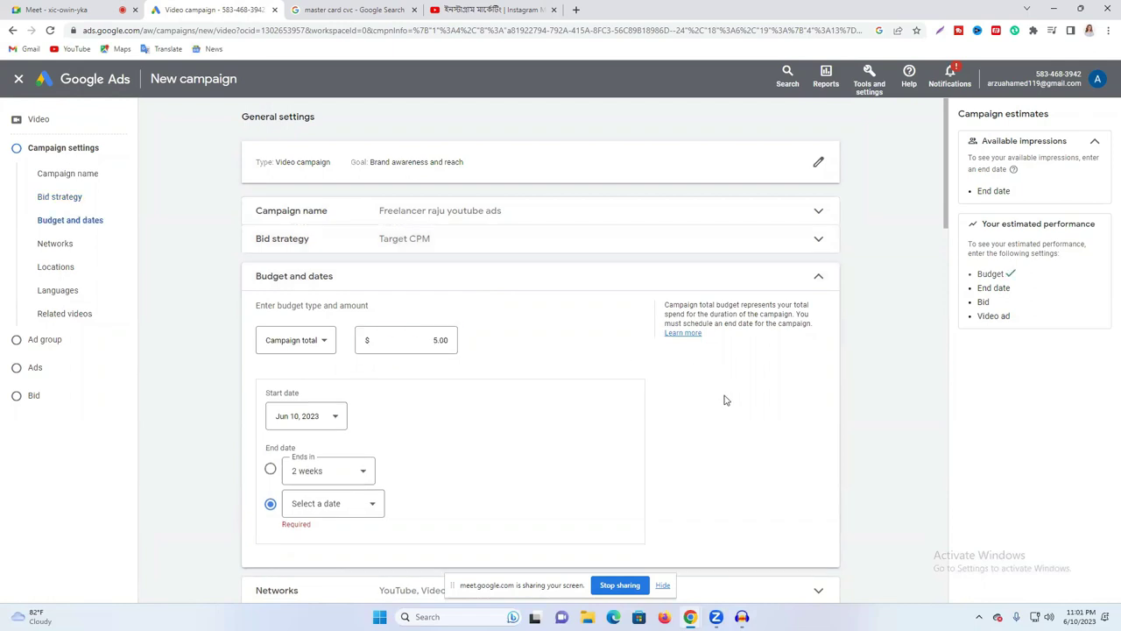
left_click(293, 339)
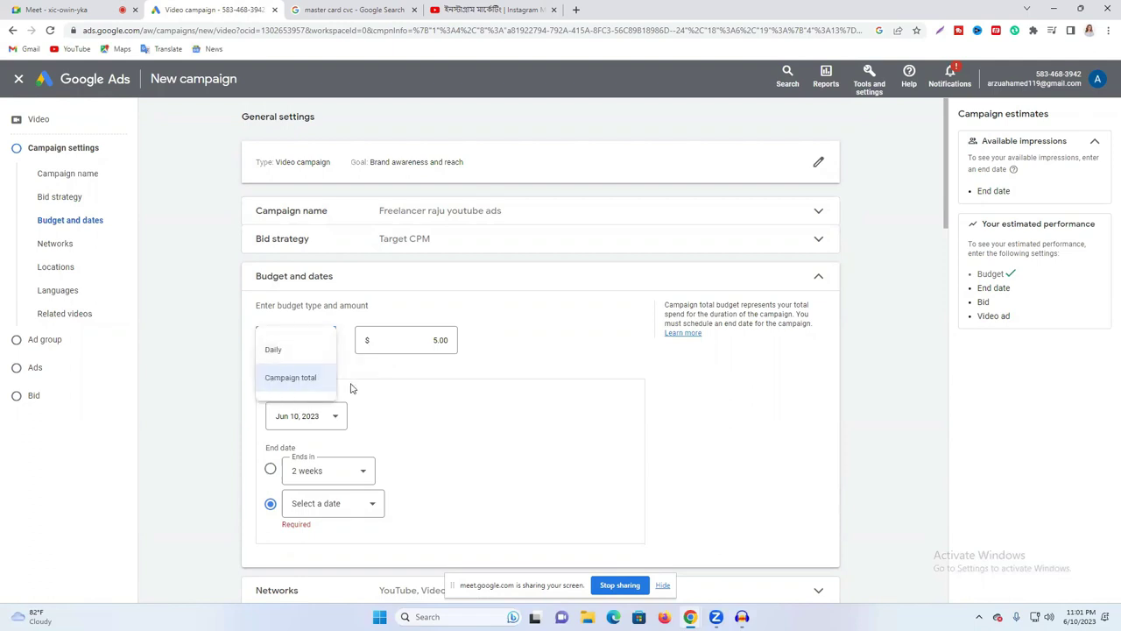
left_click(435, 340)
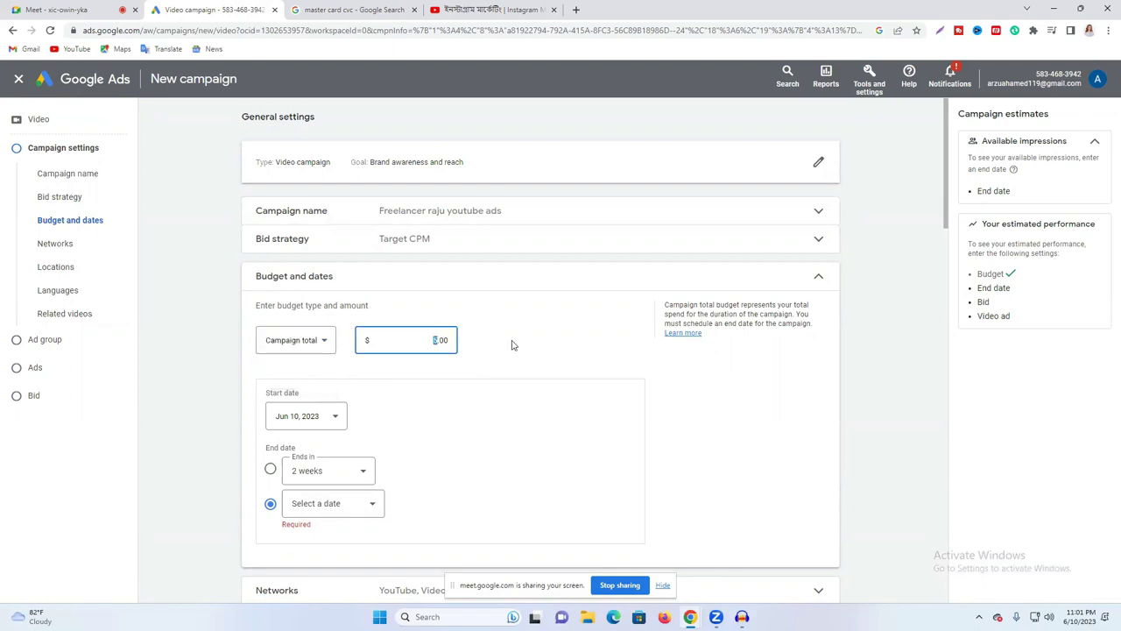
type("0")
Step: Switch the budget type to Daily, set the amount to $5 and check the available impressions estimate
left_click(305, 346)
left_click(305, 346)
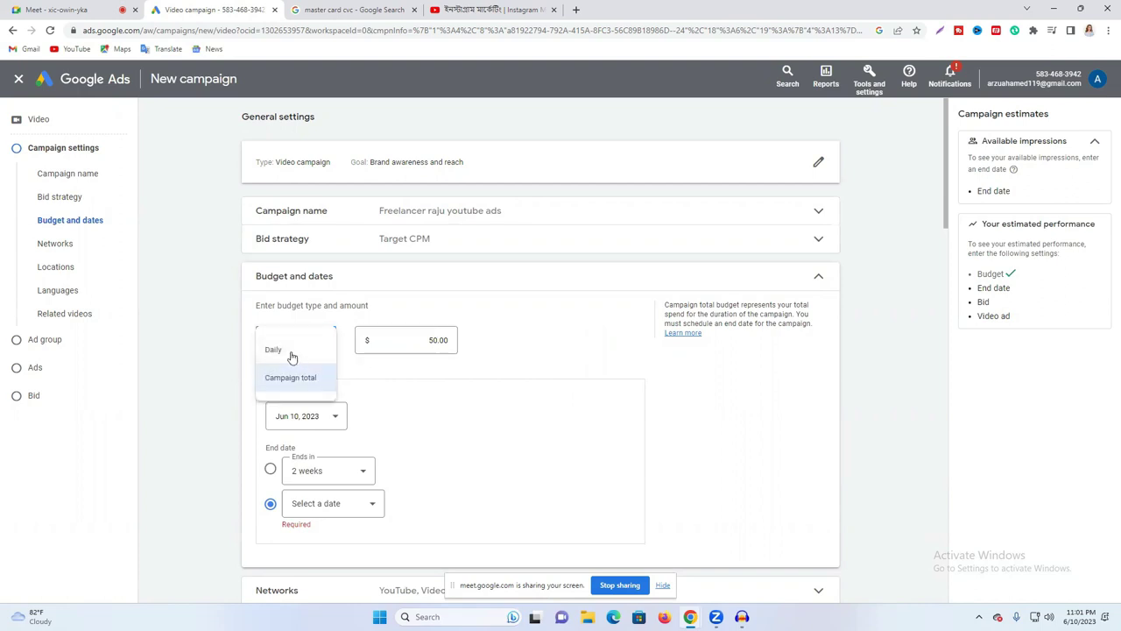
left_click(292, 351)
left_click(421, 339)
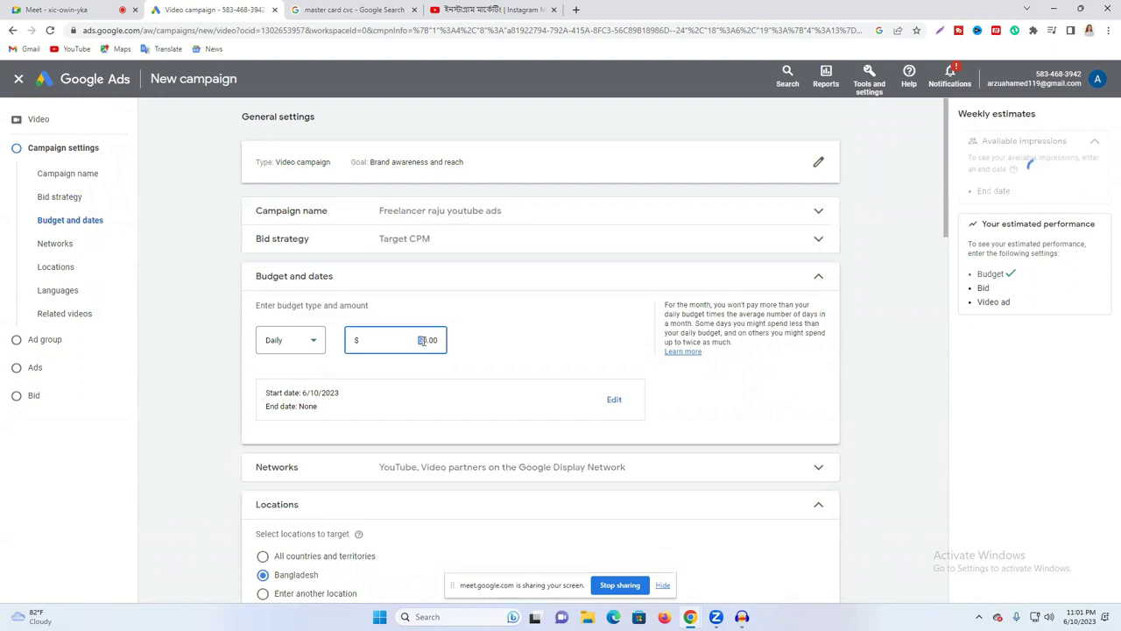
key("Delete")
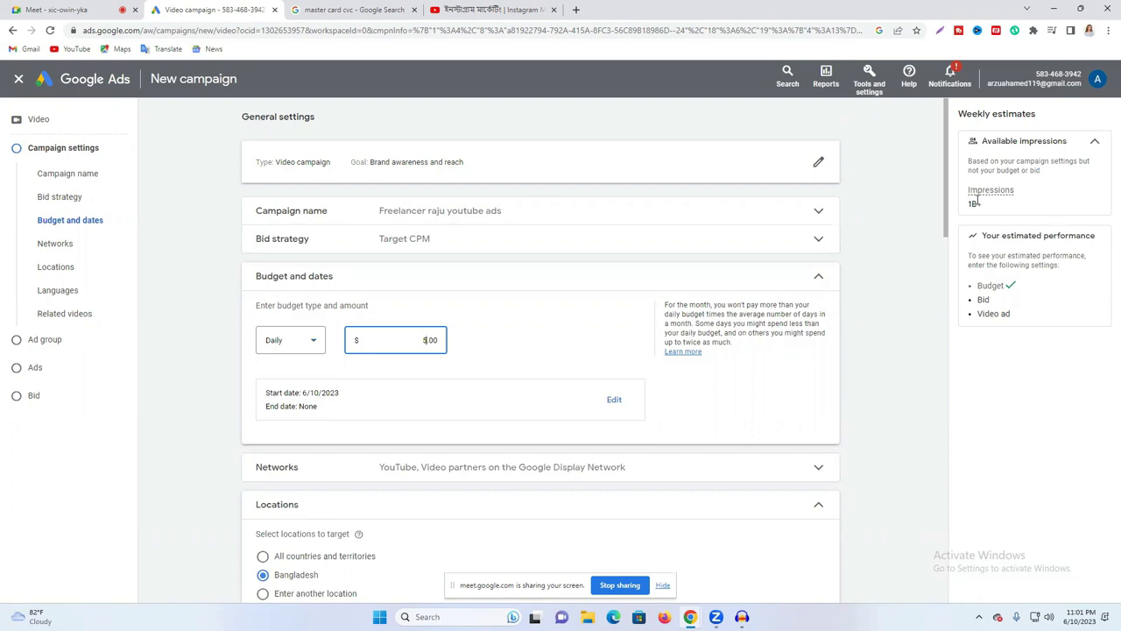
left_click_drag(973, 193, 1016, 199)
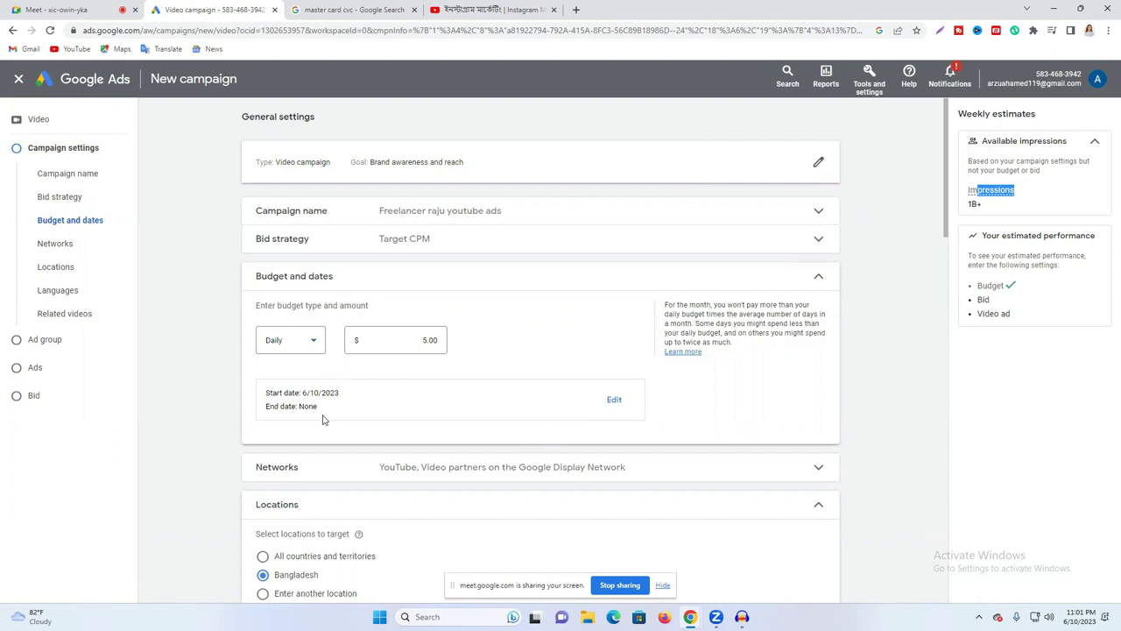
Step: Edit the campaign schedule and set the start date to Jun 11, 2023
left_click(612, 402)
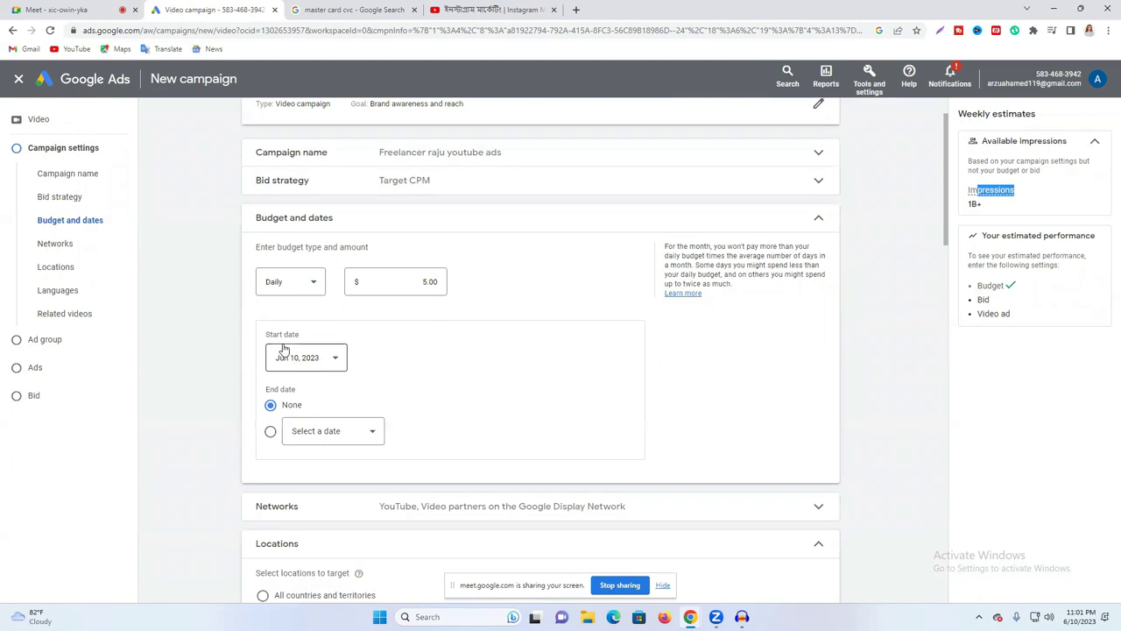
left_click(306, 357)
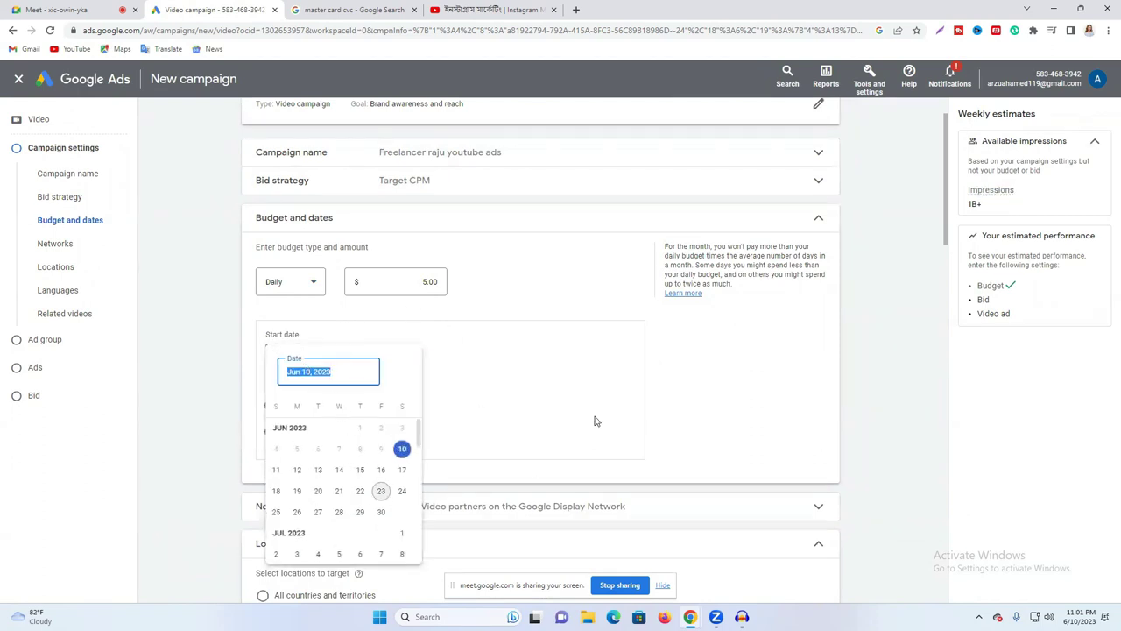
left_click(276, 473)
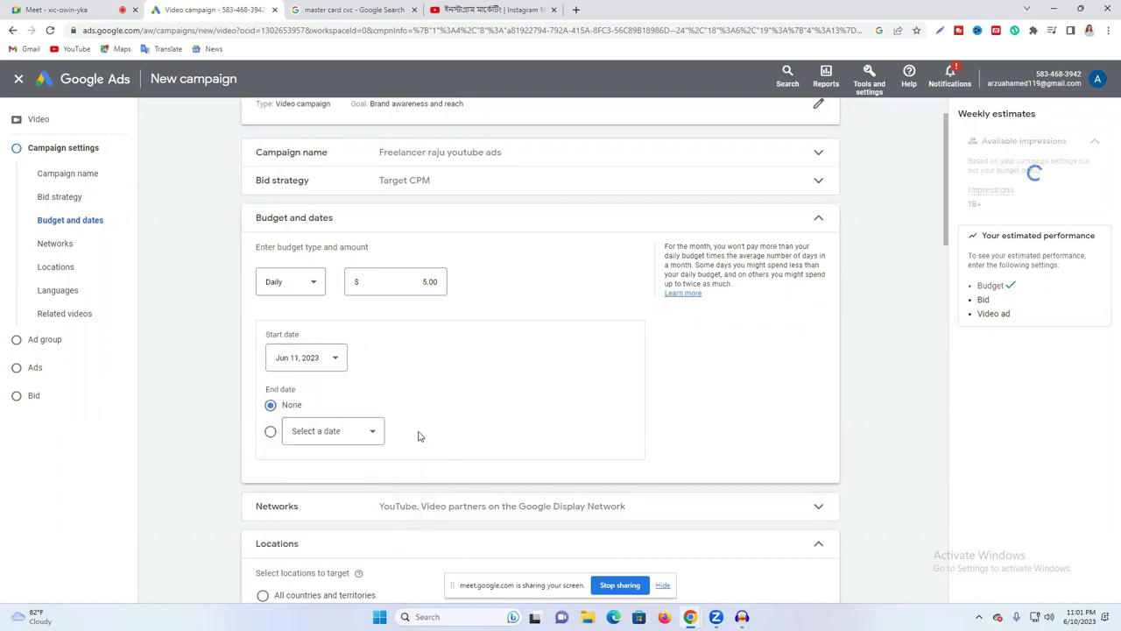
Step: Try an end date of Jun 30, 2023 and return the end date to None
left_click(348, 442)
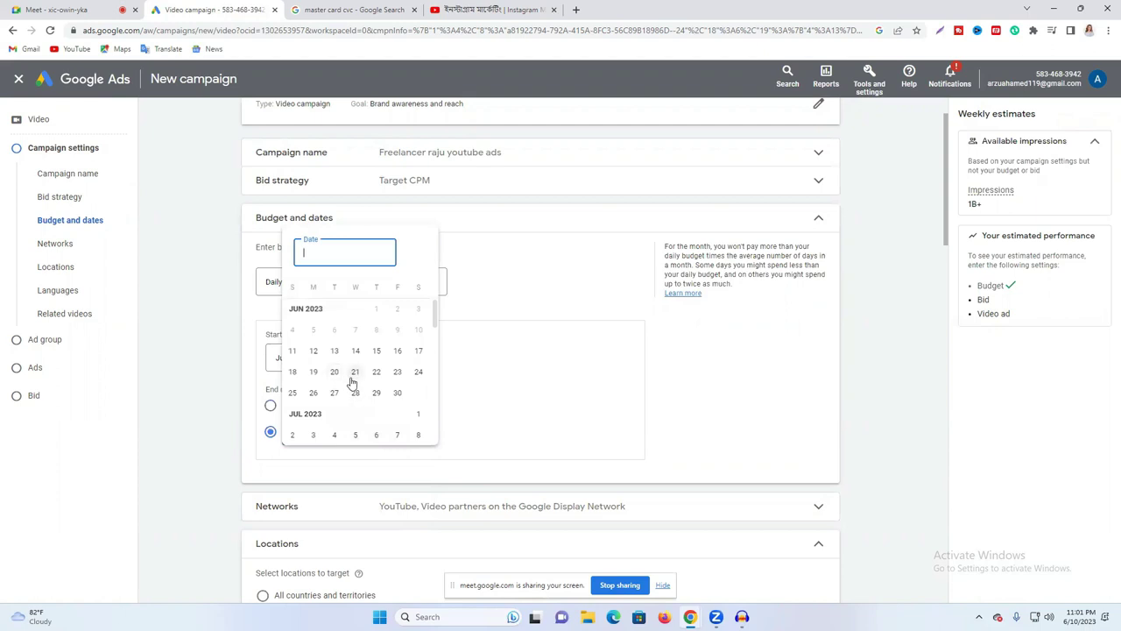
left_click(396, 392)
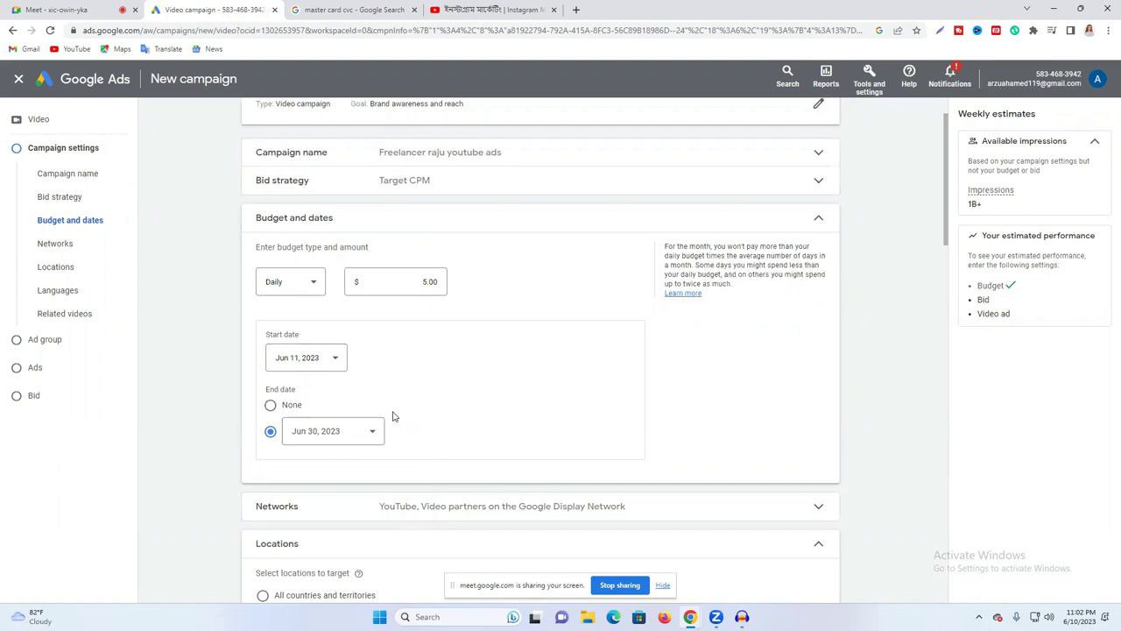
left_click(271, 406)
scroll(461, 408, "down", 2)
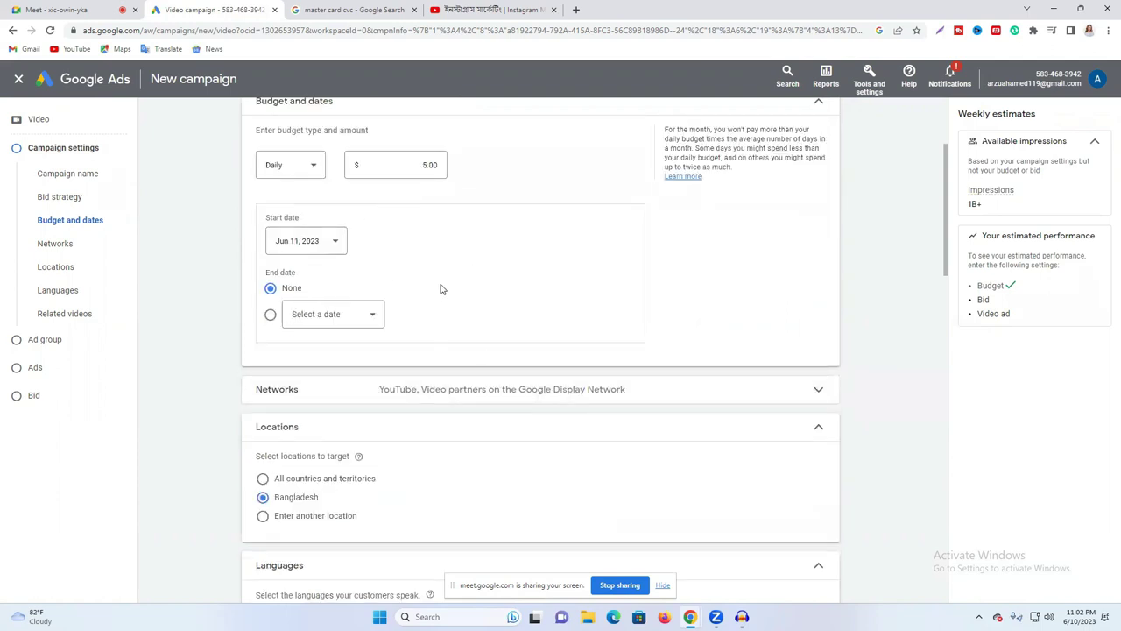
scroll(421, 285, "up", 1)
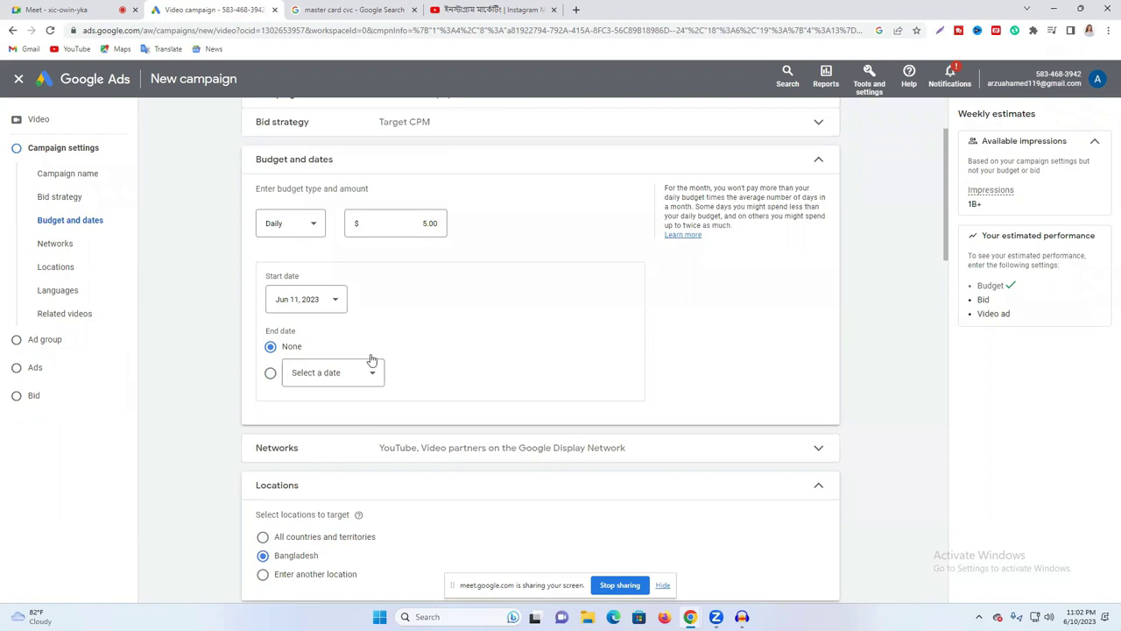
scroll(379, 303, "up", 2)
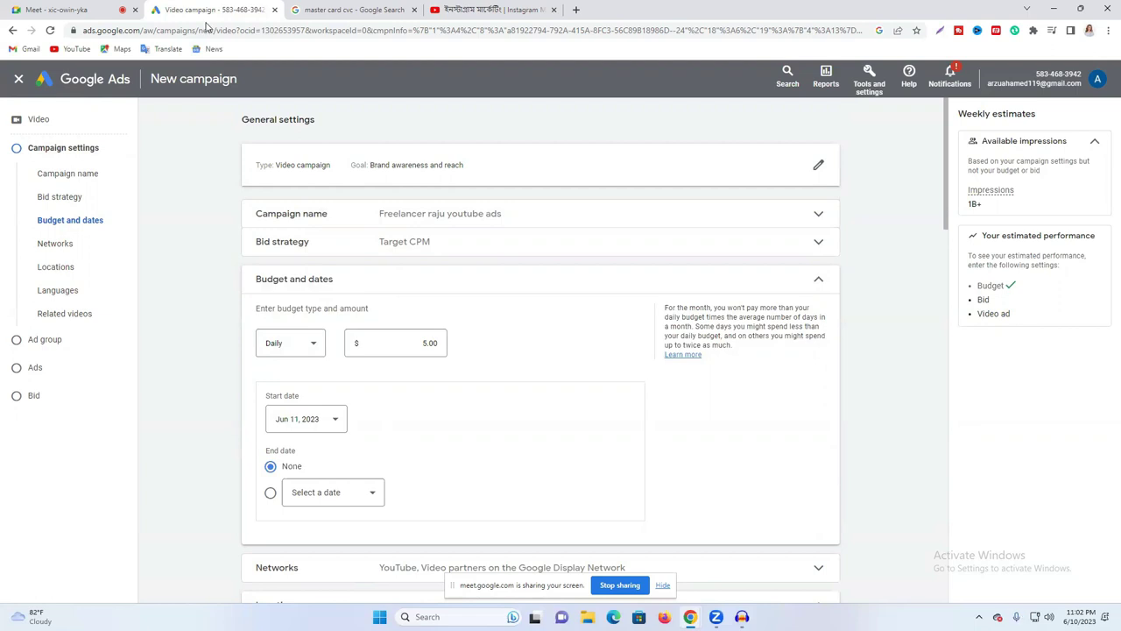
Step: Check the Google Meet call and the YouTube video tab, and return to the Google Ads campaign form
mouse_move(60, 4)
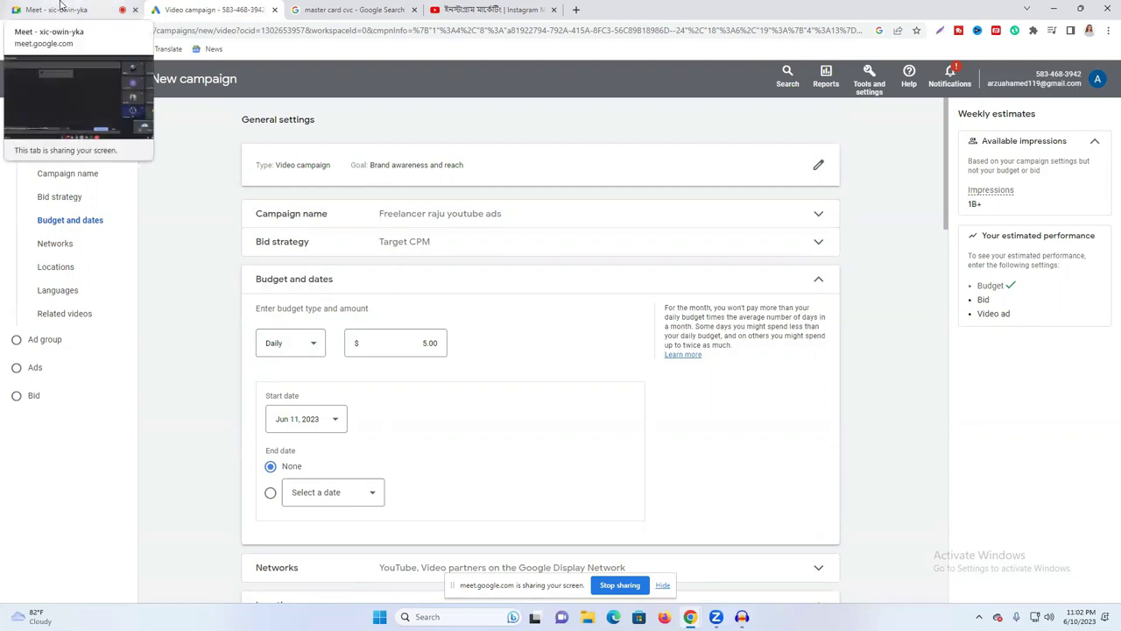
left_click(60, 5)
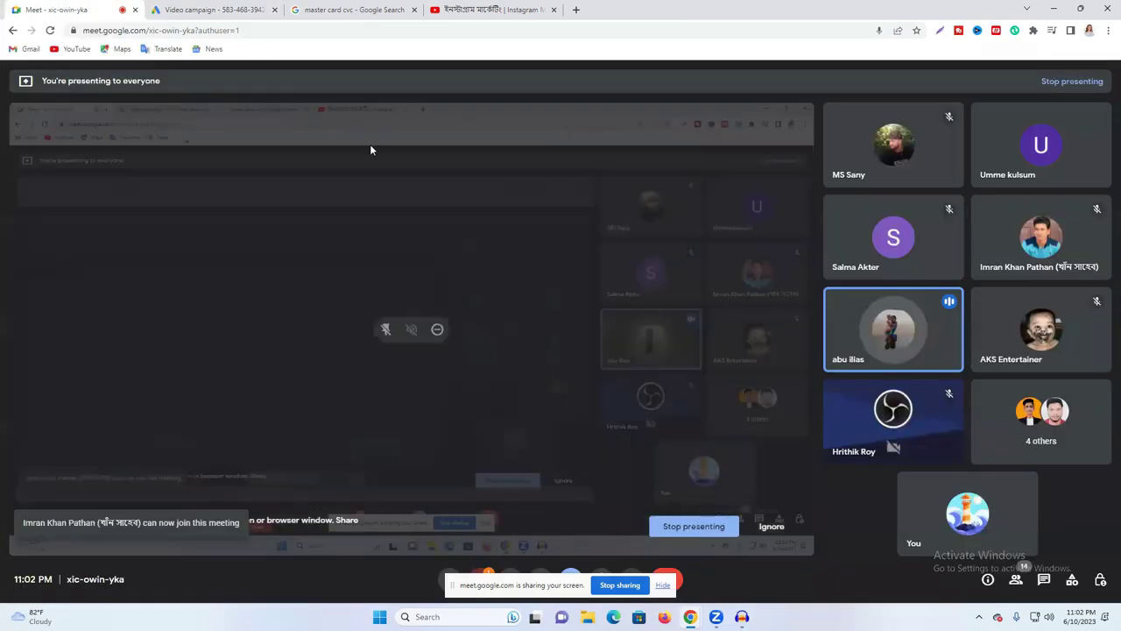
left_click(212, 6)
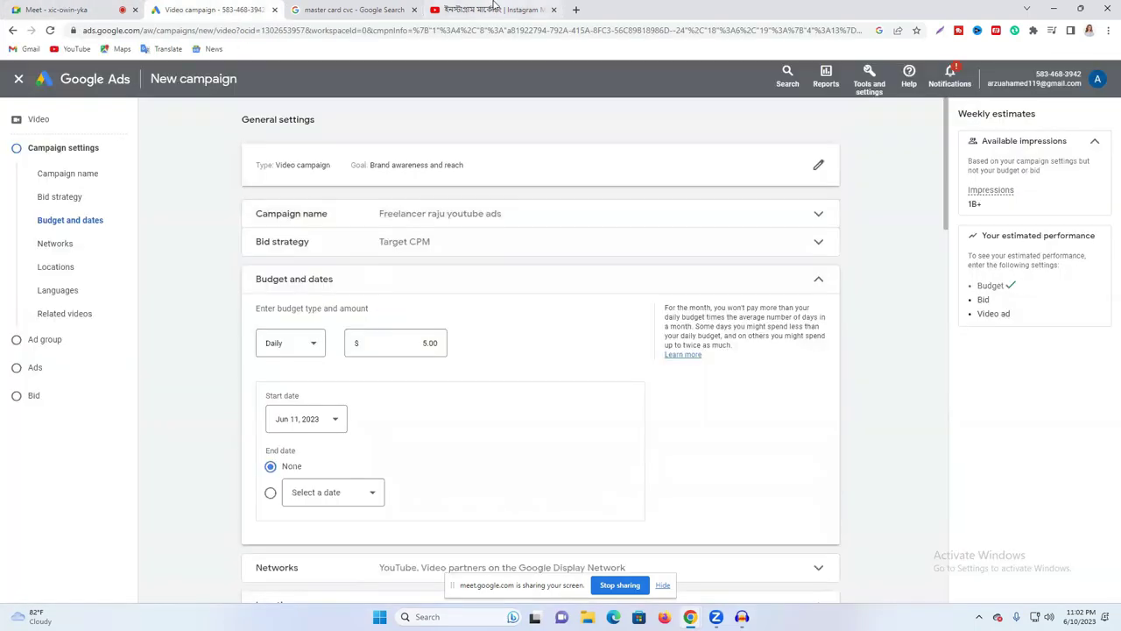
left_click(493, 5)
left_click(105, 6)
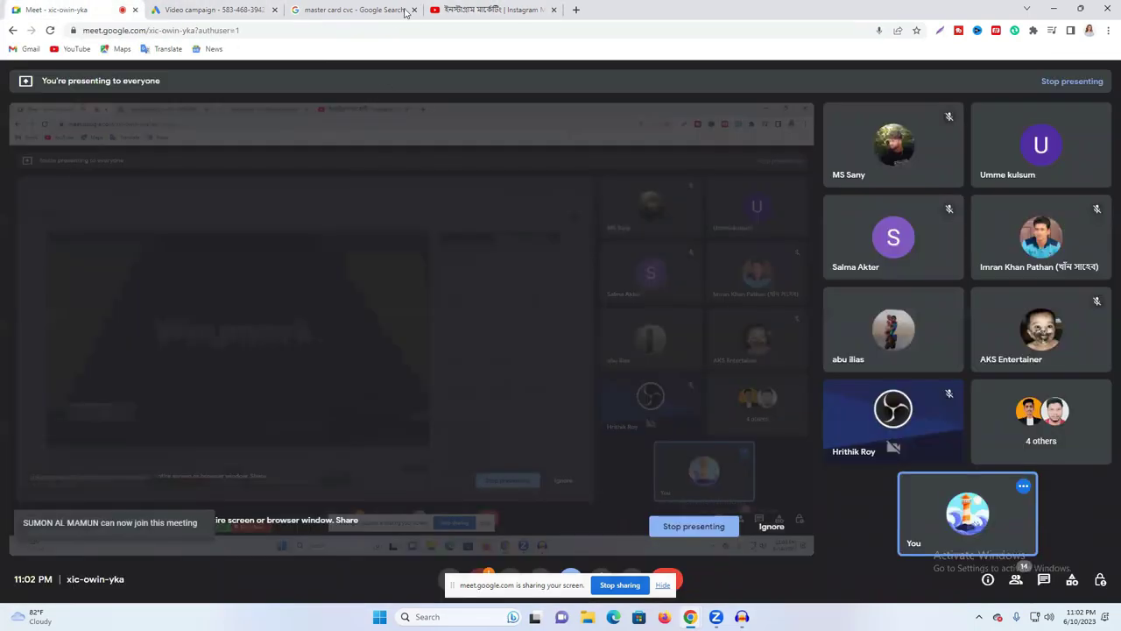
left_click(248, 5)
Step: Collapse the budget section, review the Networks options, and turn Video partners on the Google Display Network off and back on
scroll(395, 403, "down", 1)
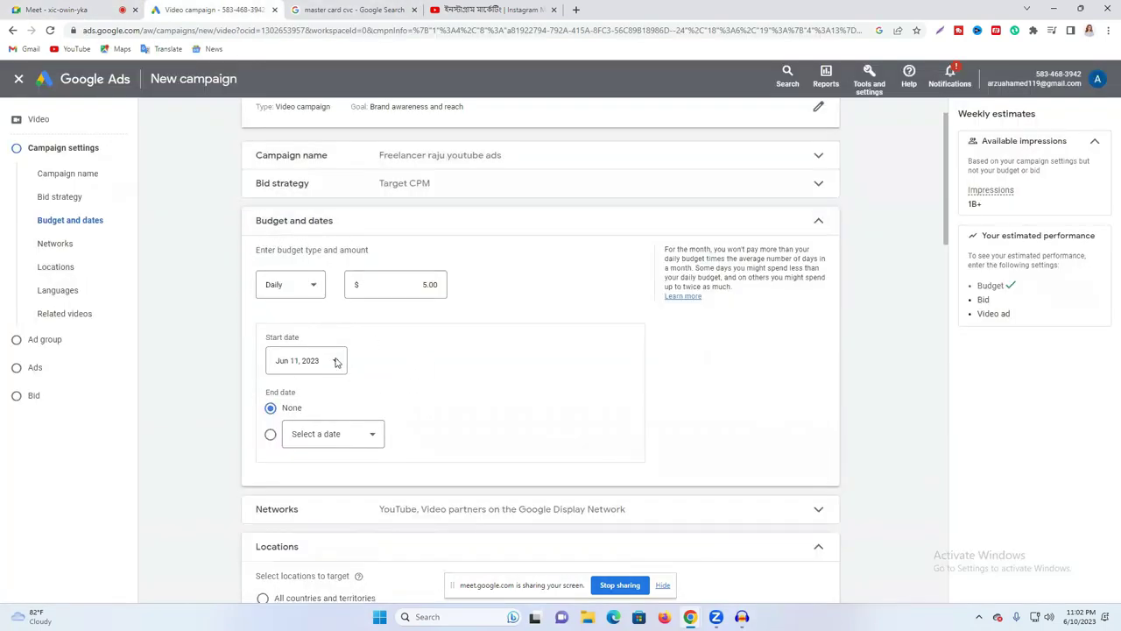
left_click(818, 220)
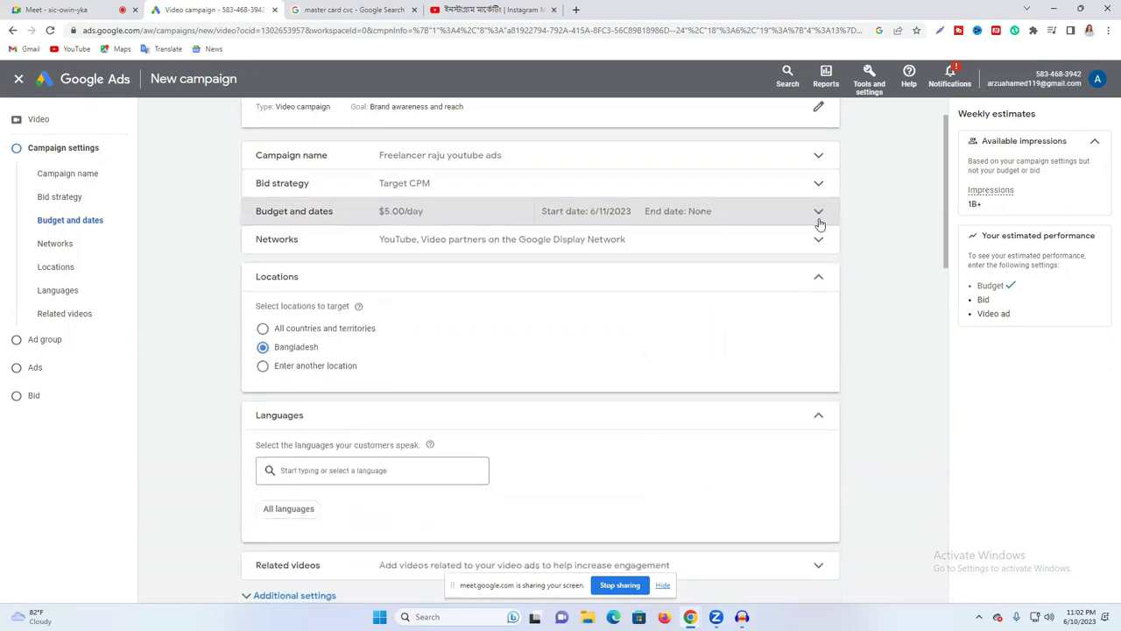
left_click(320, 248)
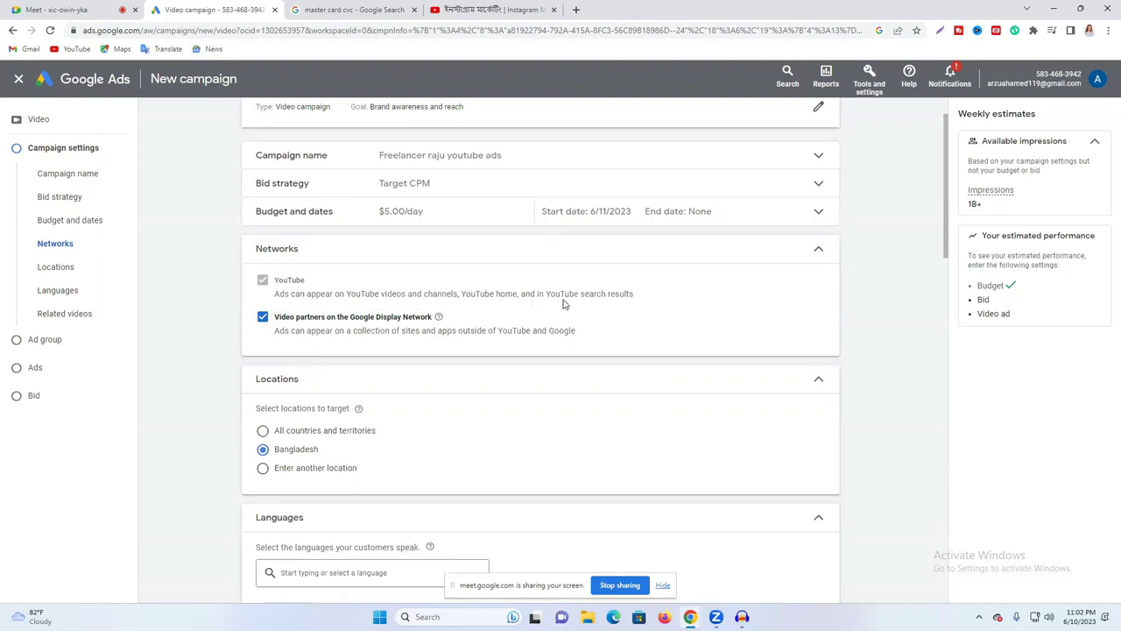
left_click_drag(349, 293, 502, 294)
left_click_drag(576, 296, 646, 297)
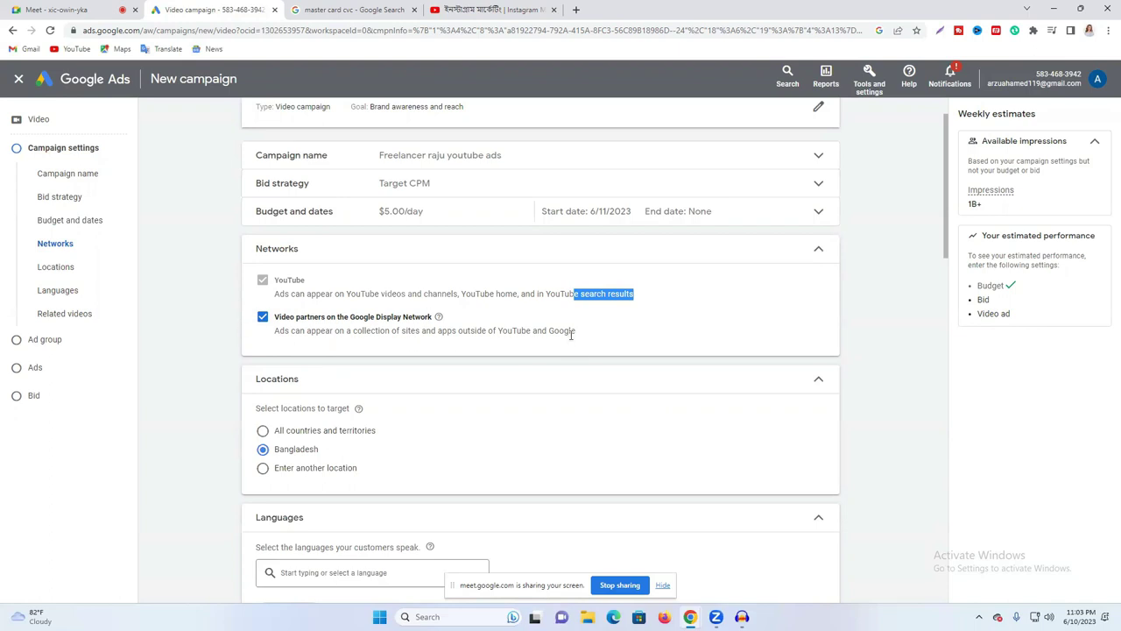
left_click(263, 319)
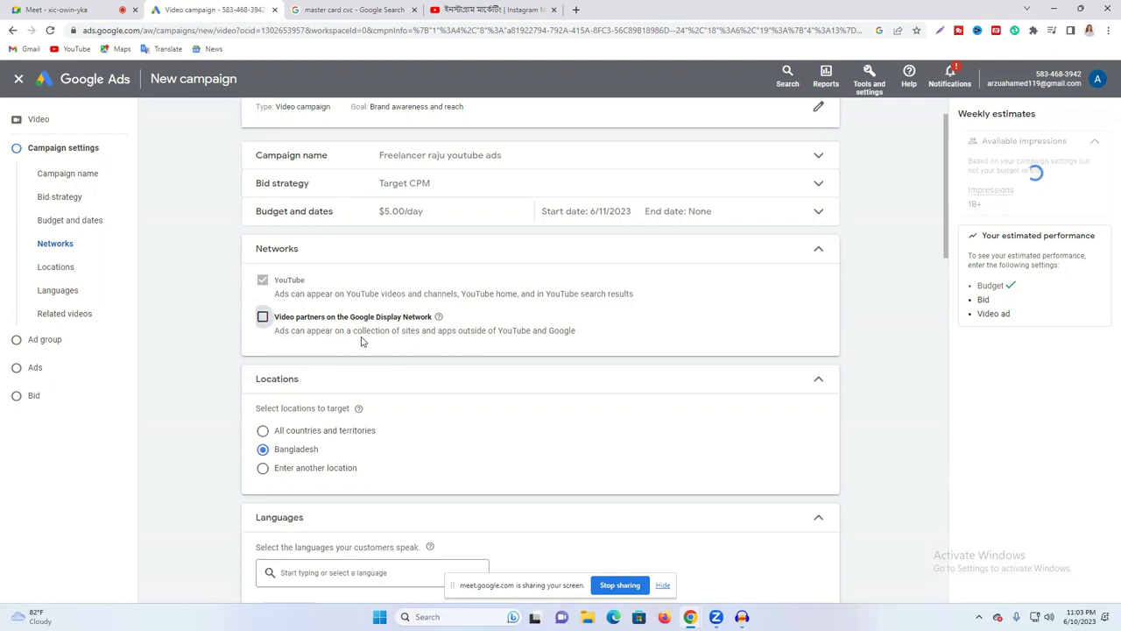
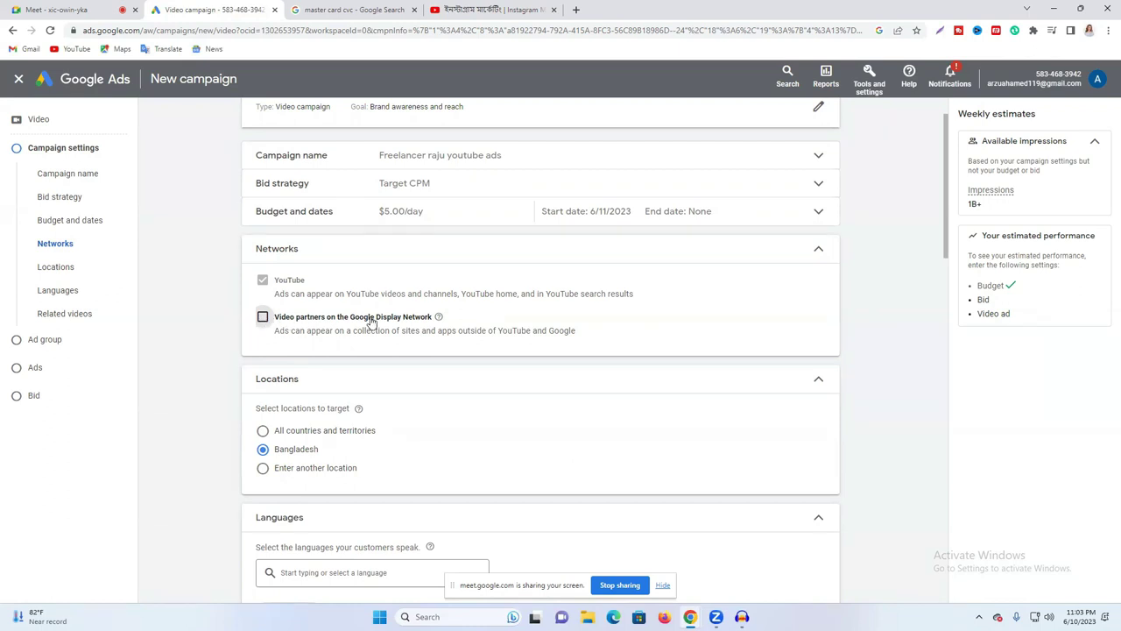
left_click(263, 318)
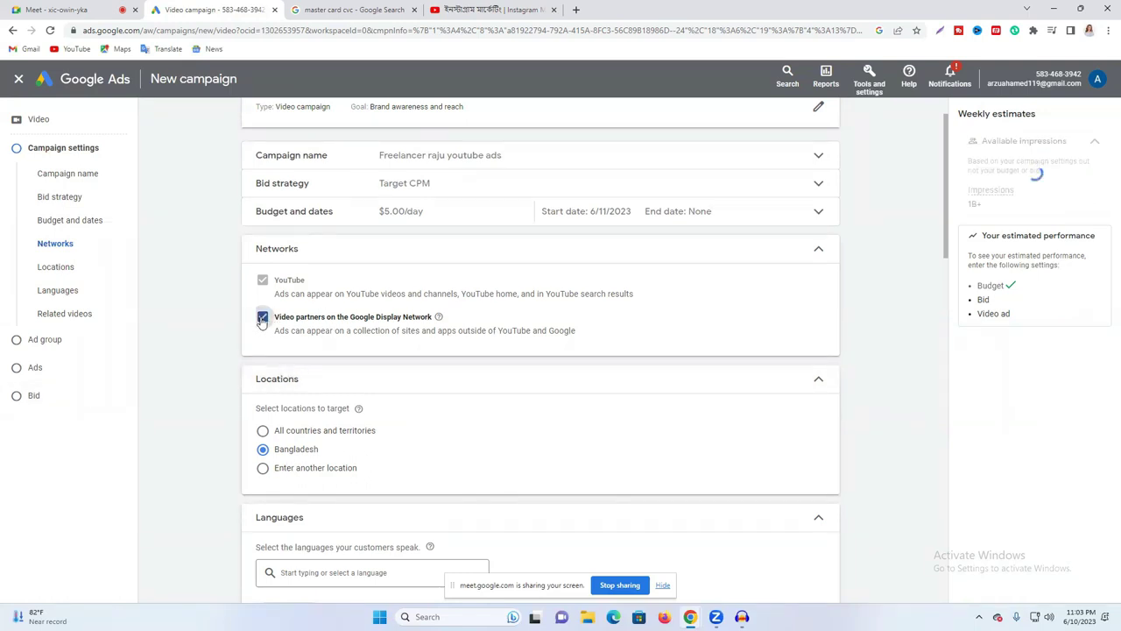
Step: Turn off Video partners on the Google Display Network, leaving YouTube as the only network, and collapse the Networks section
left_click(262, 318)
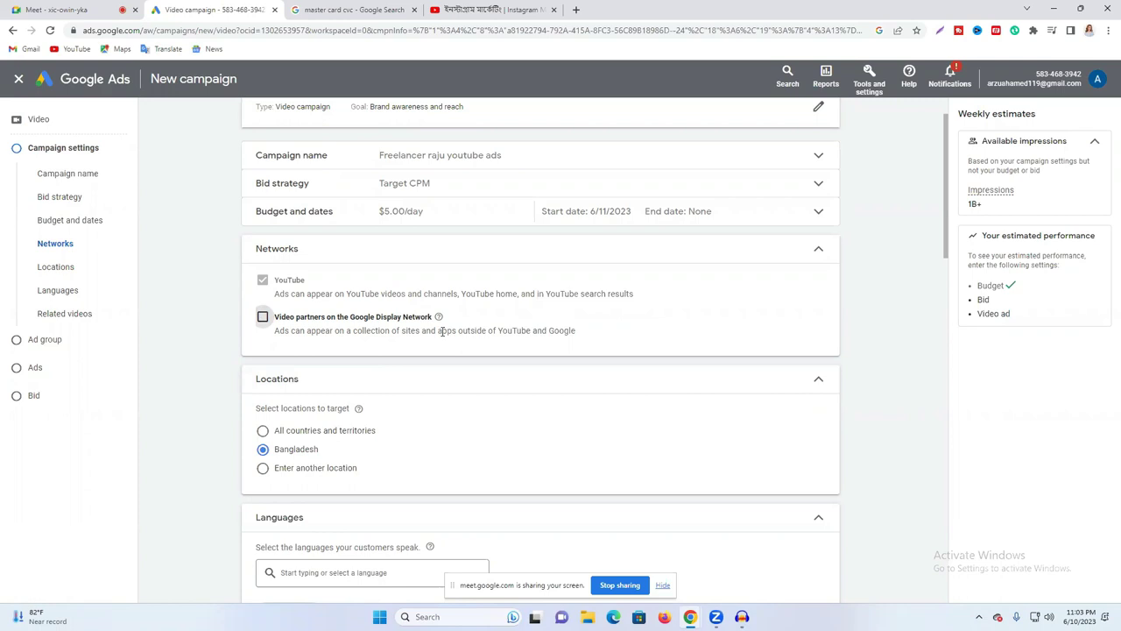
double_click(442, 332)
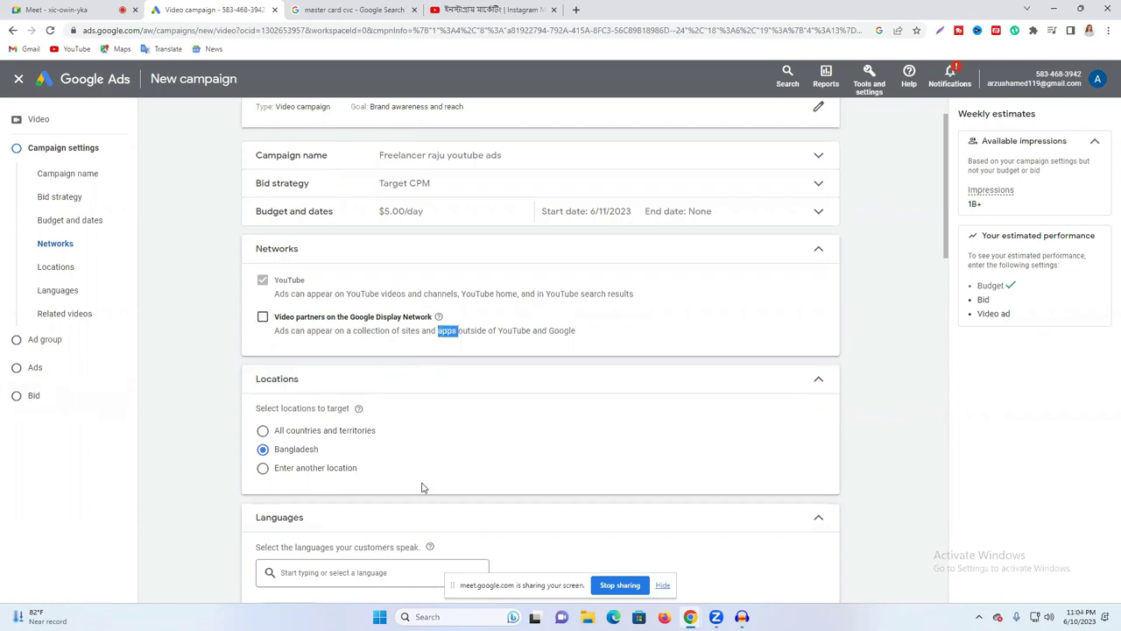
left_click(816, 259)
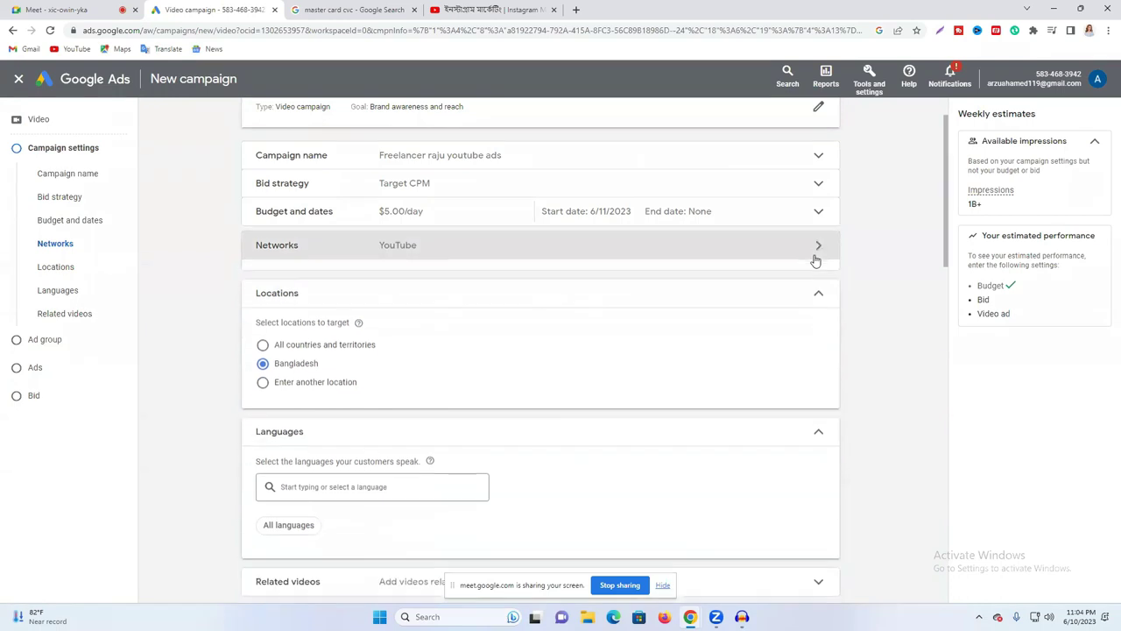
left_click(376, 250)
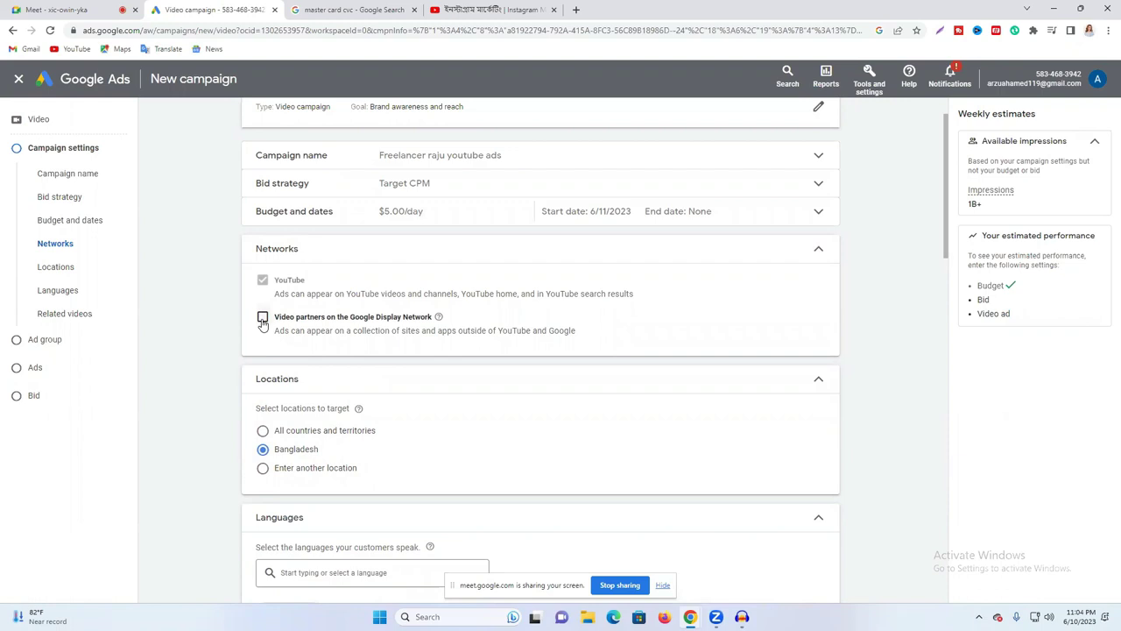
left_click(812, 249)
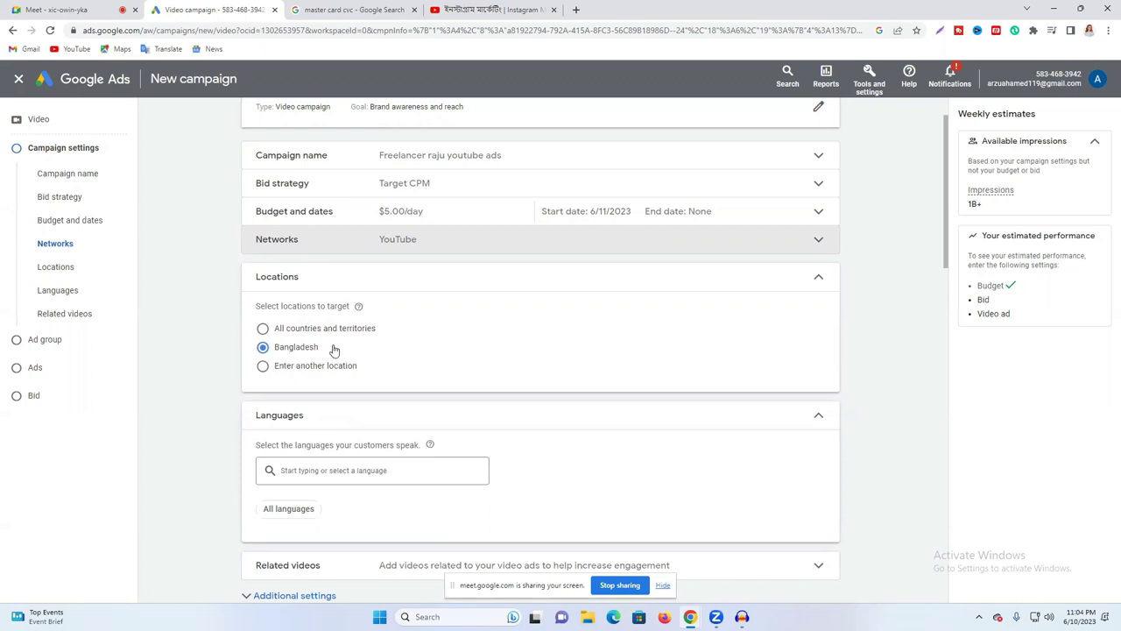
Step: Search the target locations for "usa", add United States as the campaign's location, and collapse the Locations section
left_click(269, 368)
left_click(310, 401)
type("usa")
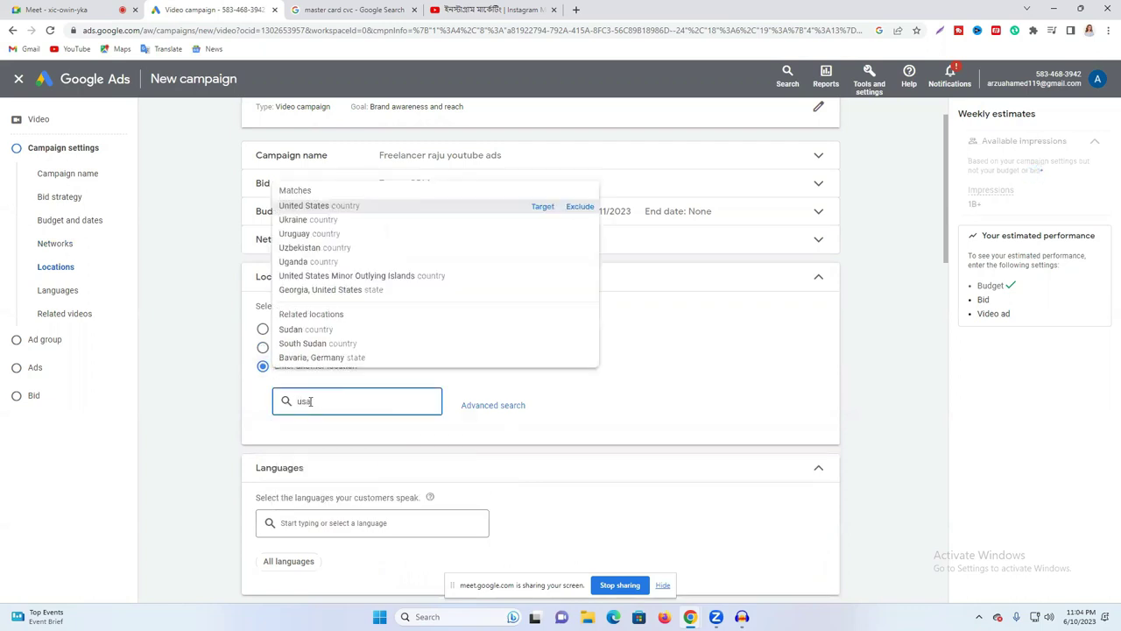
left_click(359, 206)
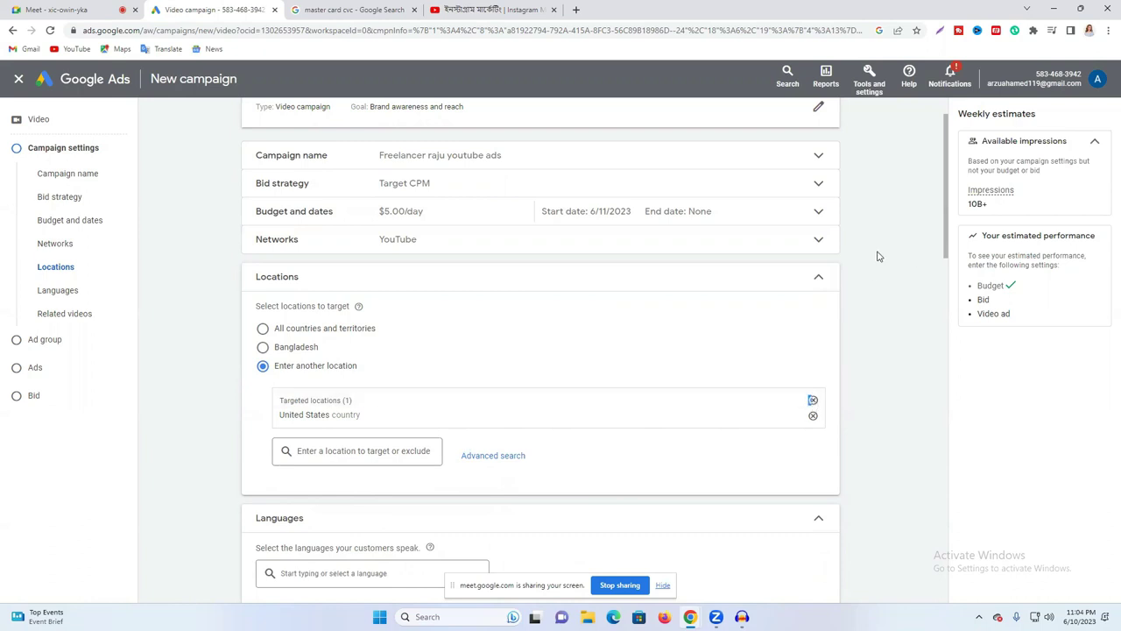
left_click(805, 282)
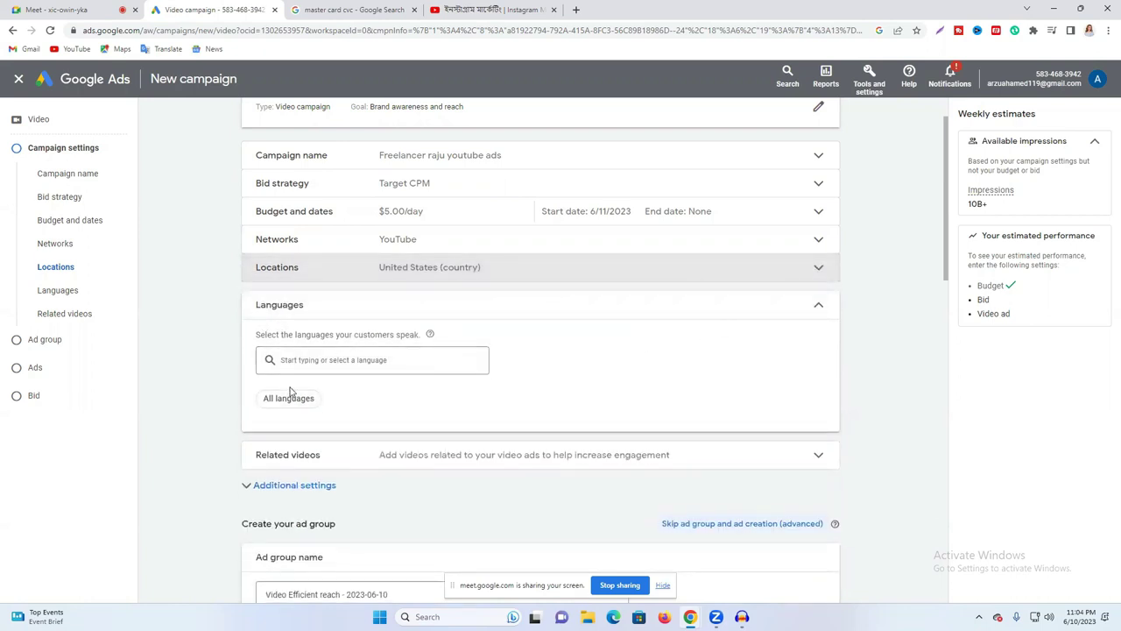
Step: Set the customers' language to English, check the available impressions estimate, and collapse the Languages section
left_click(330, 360)
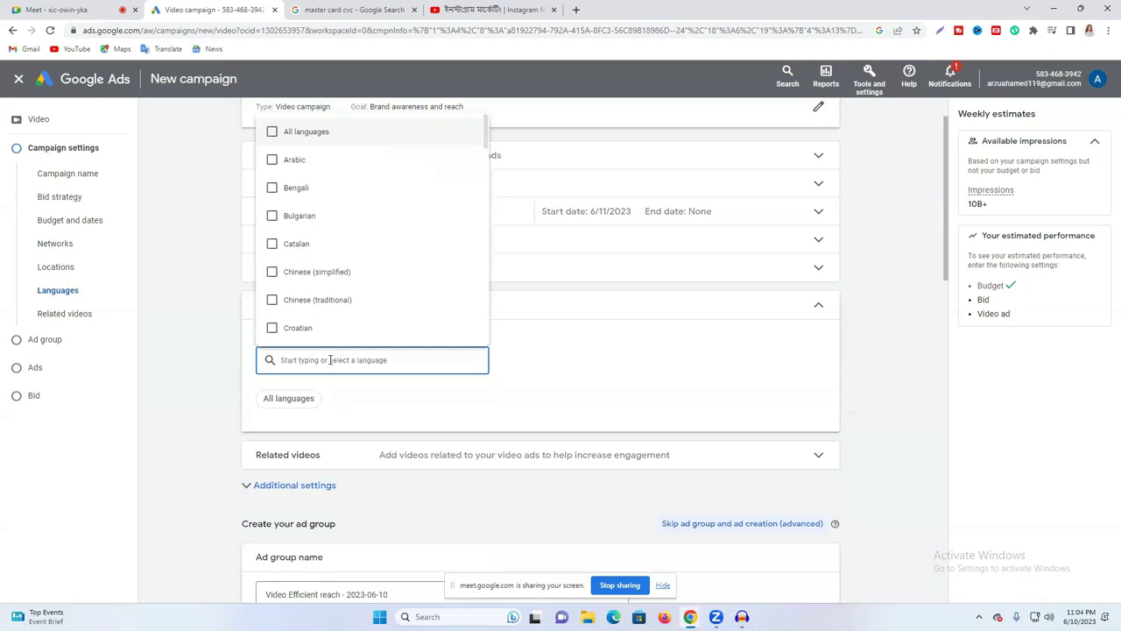
scroll(342, 236, "down", 4)
scroll(343, 236, "down", 6)
scroll(331, 288, "down", 4)
scroll(332, 284, "up", 3)
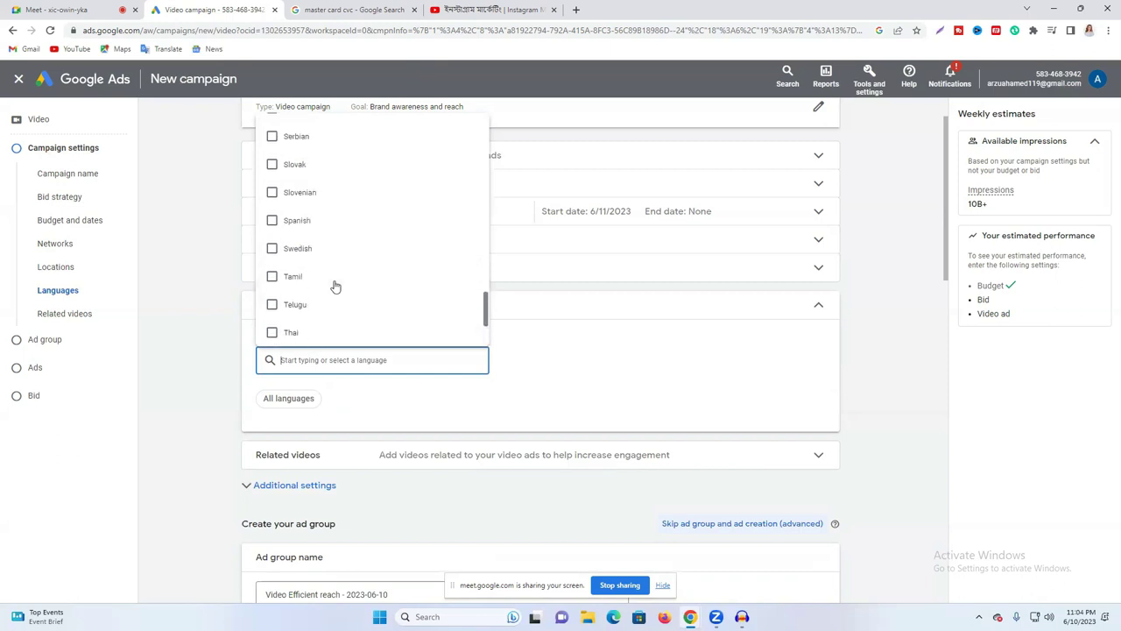
scroll(333, 281, "up", 6)
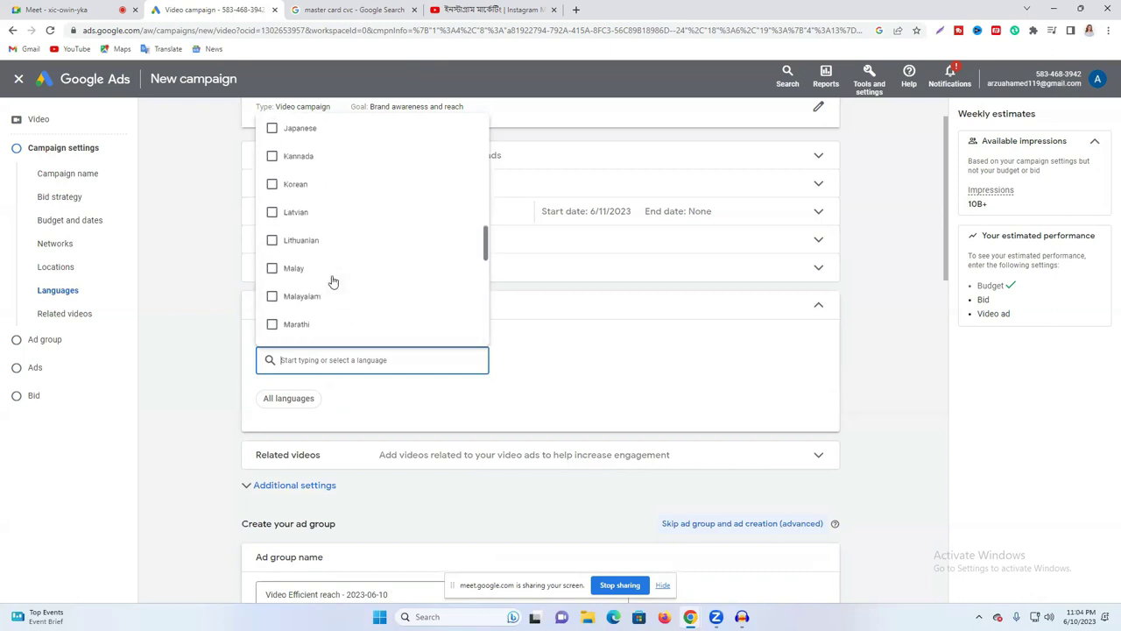
scroll(333, 281, "up", 1)
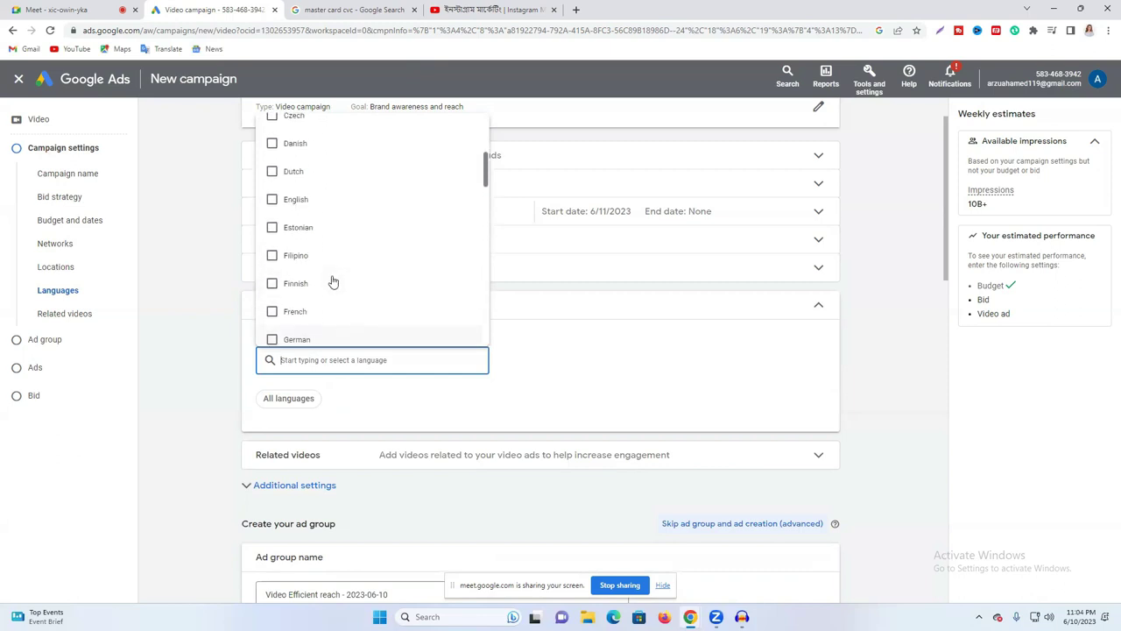
scroll(341, 249, "up", 1)
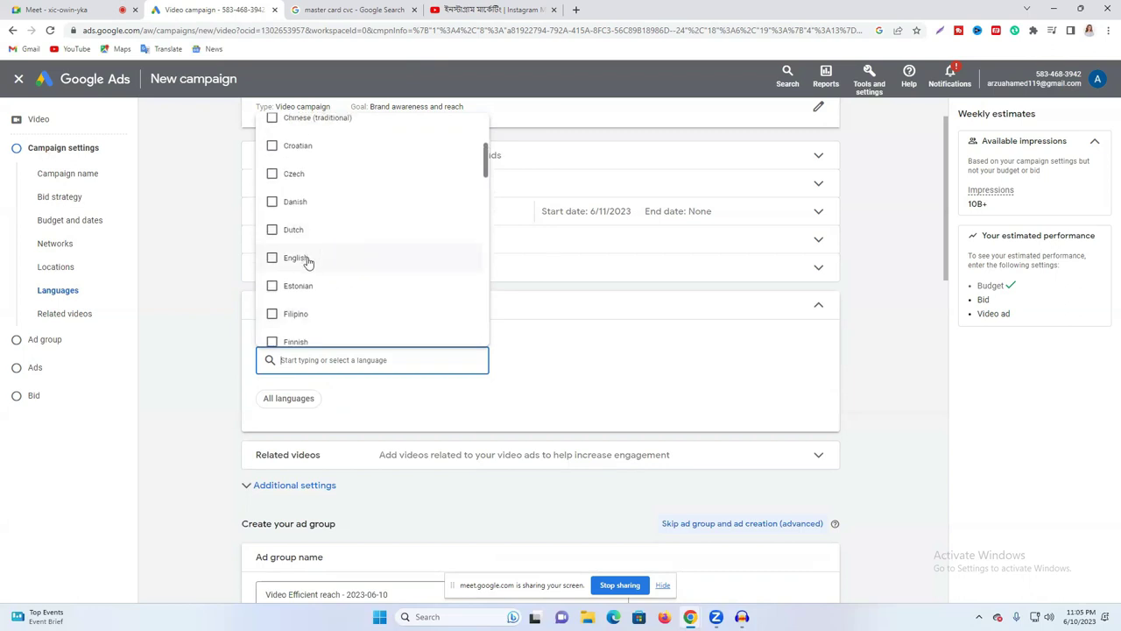
left_click(306, 257)
left_click(596, 363)
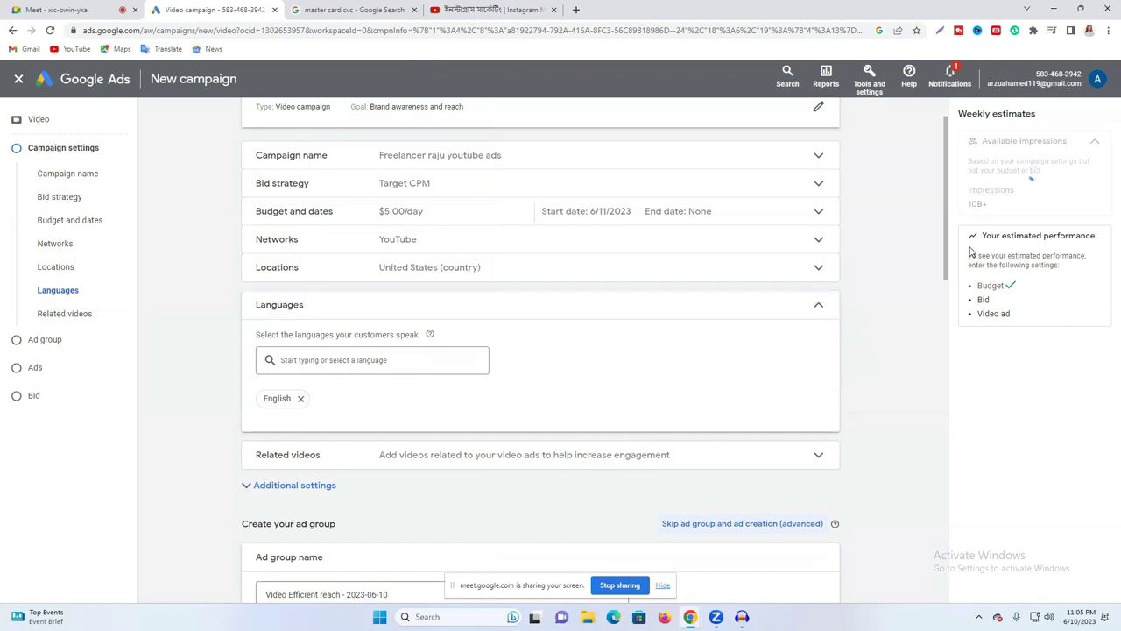
double_click(978, 204)
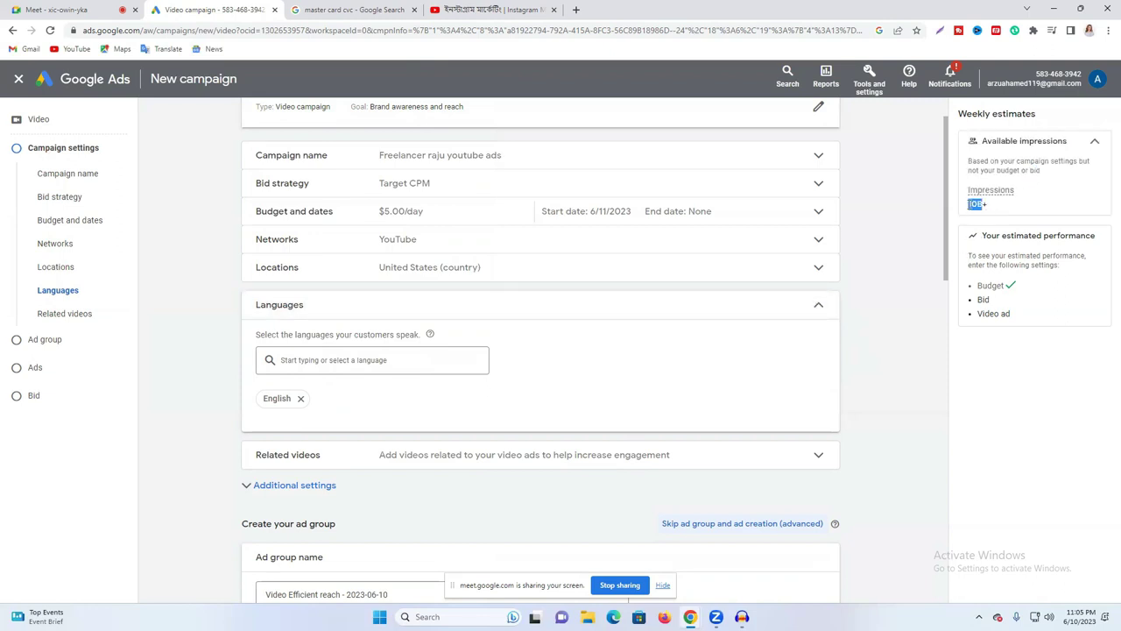
left_click(818, 306)
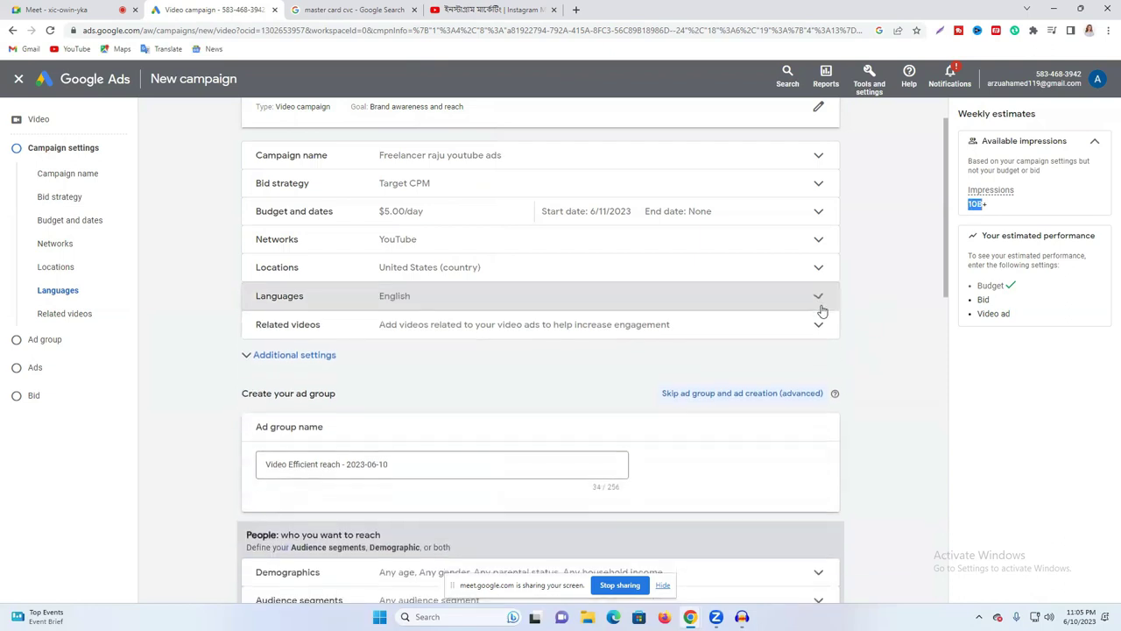
Step: Add the Instagram Marketing Full Course video from the open YouTube tab as the first related video, using its copied URL
left_click(393, 335)
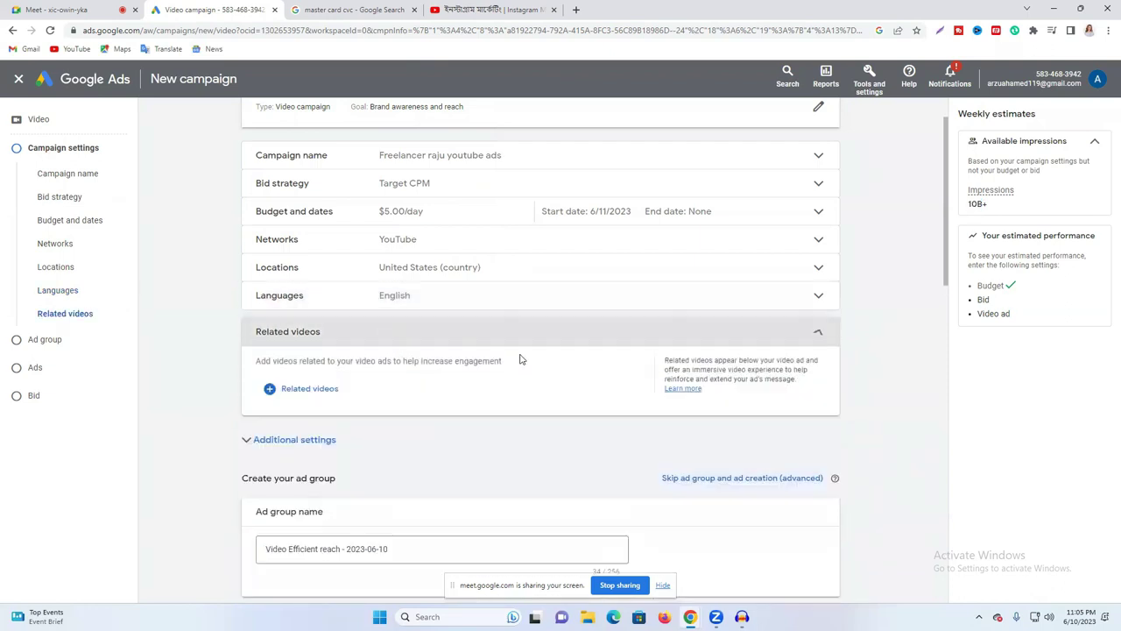
left_click(285, 389)
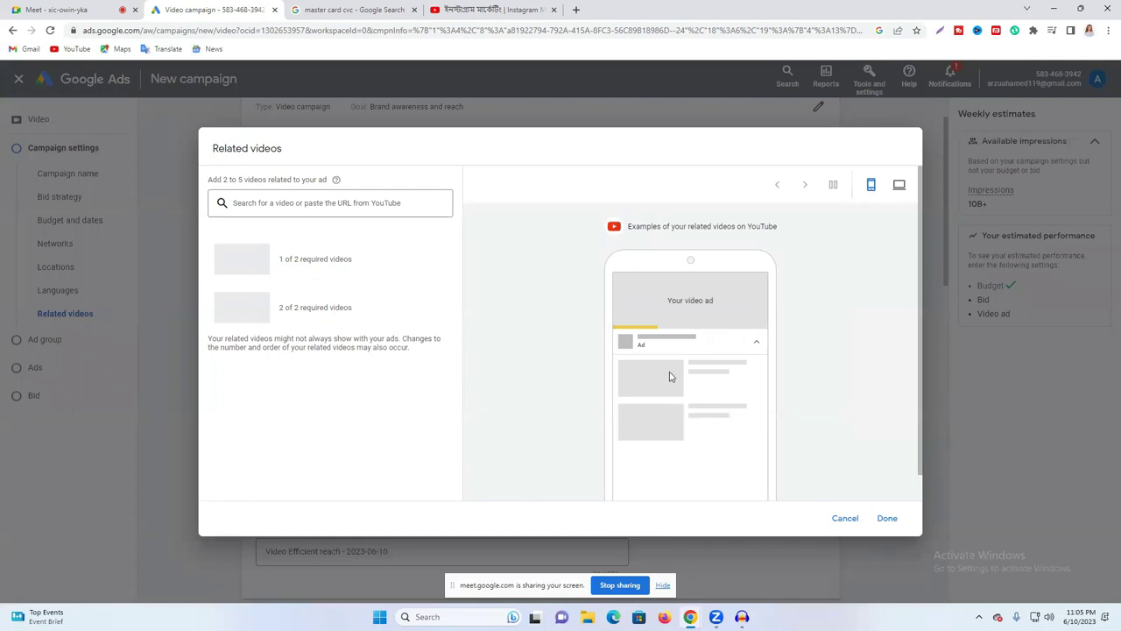
left_click(494, 9)
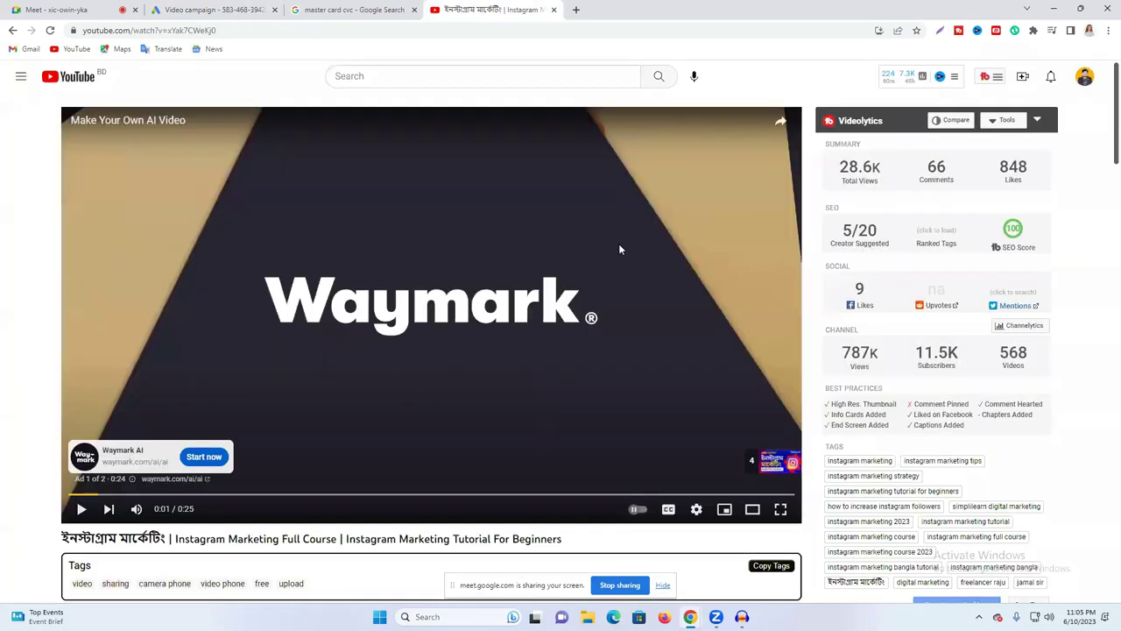
scroll(262, 464, "down", 2)
scroll(162, 468, "down", 1)
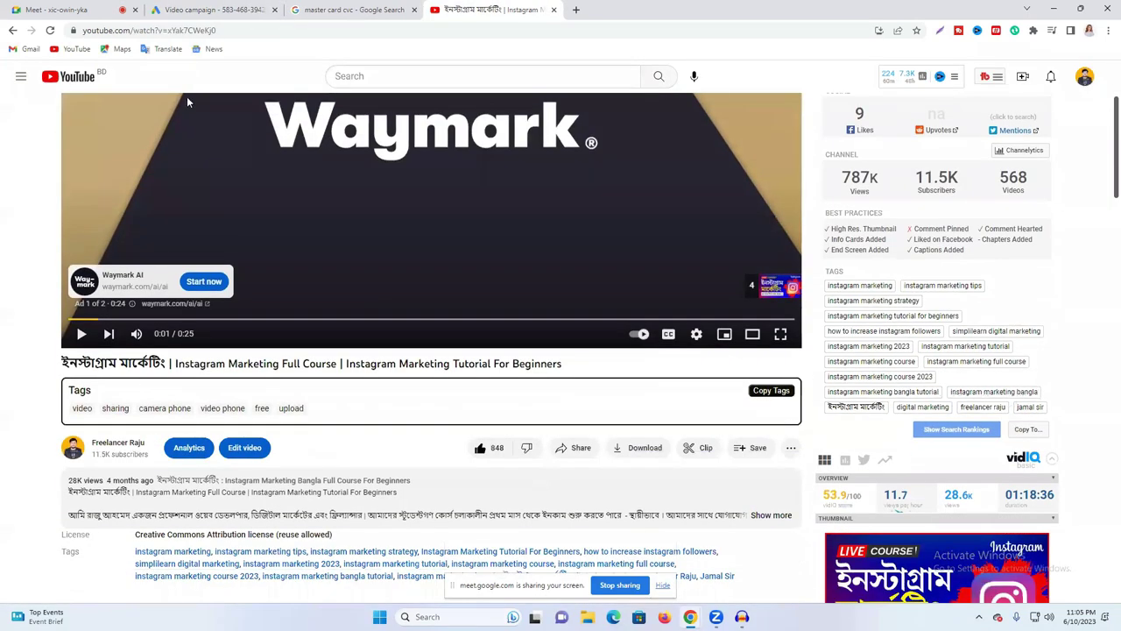
left_click(208, 30)
right_click(210, 29)
left_click(307, 91)
left_click(346, 10)
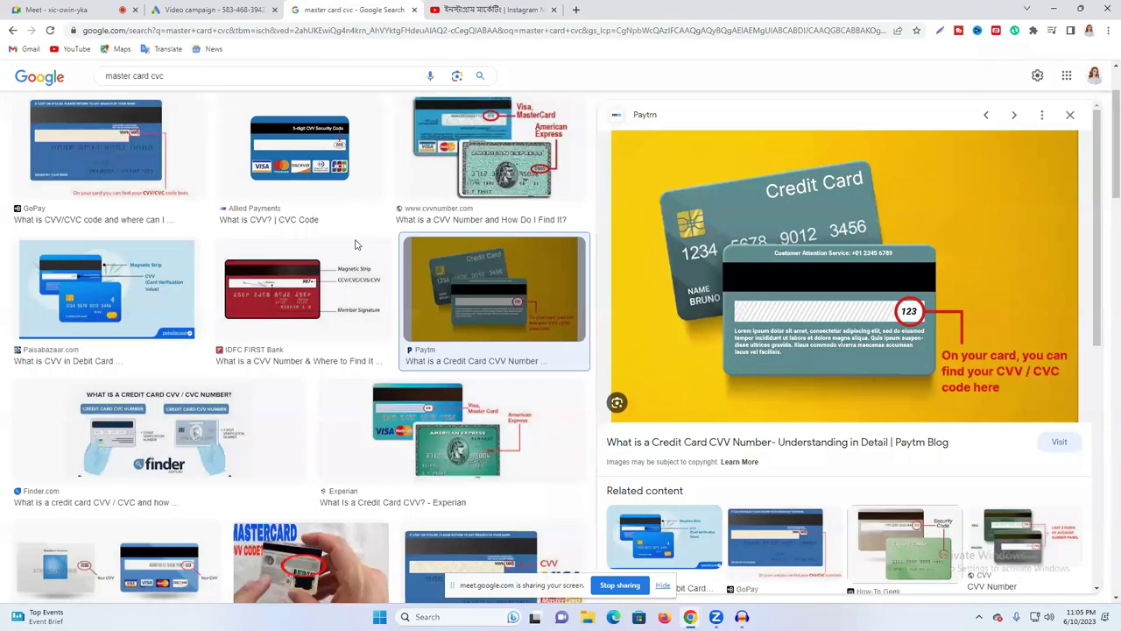
left_click(211, 10)
left_click(267, 203)
key("ctrl+v")
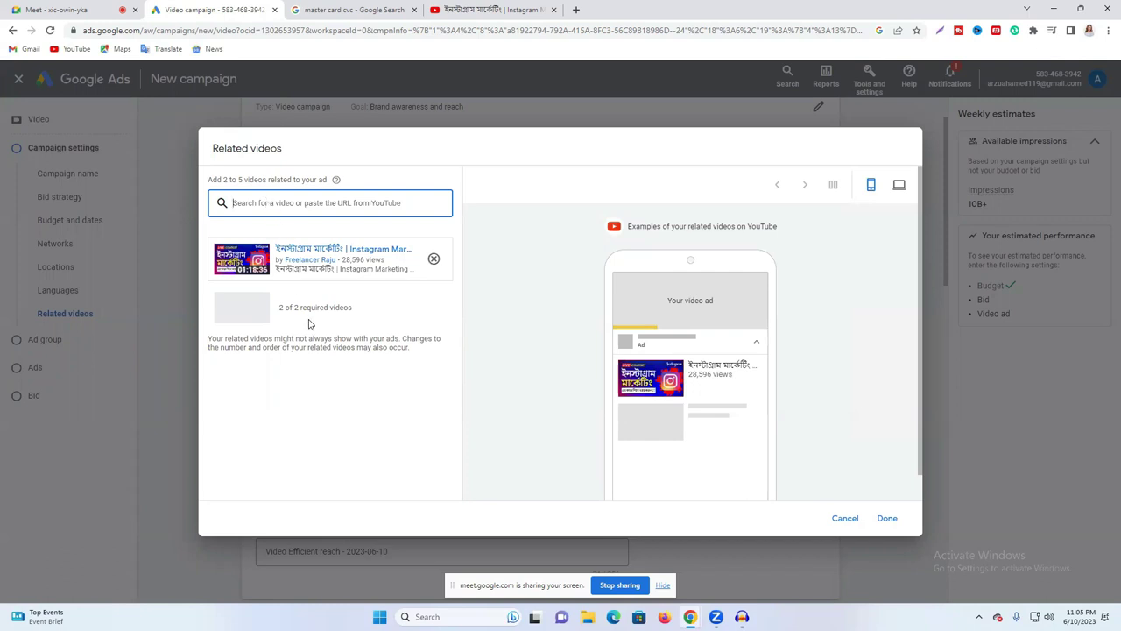
Step: Switch to YouTube, browse the channel's uploaded videos, and open the share link of the Fiverr promoted gigs video
left_click(478, 10)
left_click(118, 442)
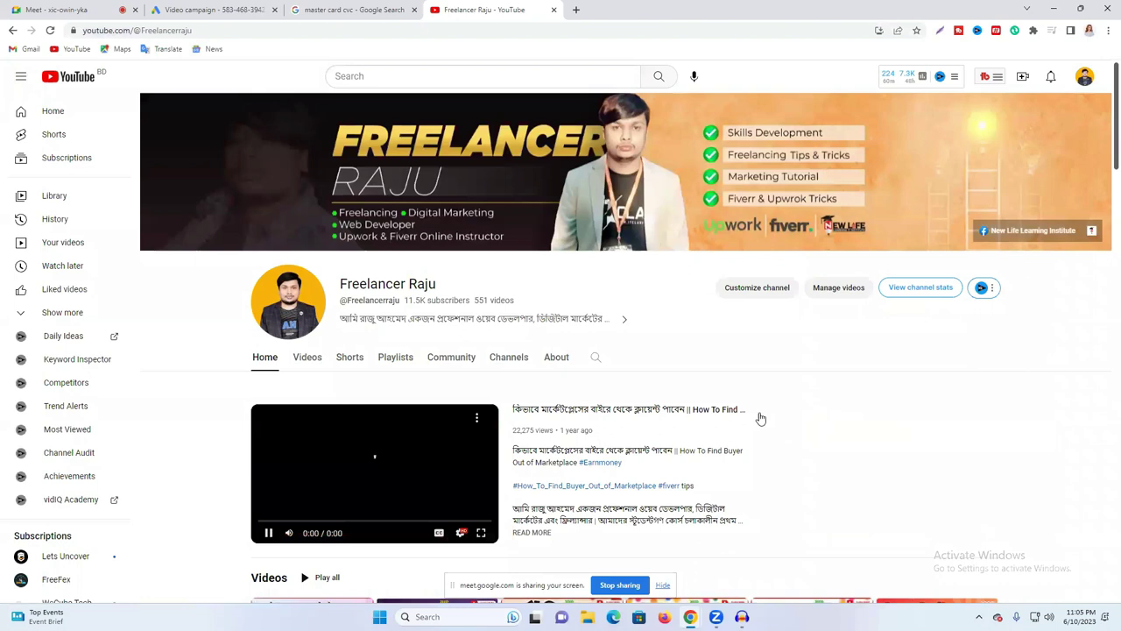
scroll(418, 166, "down", 5)
scroll(368, 220, "up", 2)
left_click(305, 120)
scroll(712, 358, "down", 2)
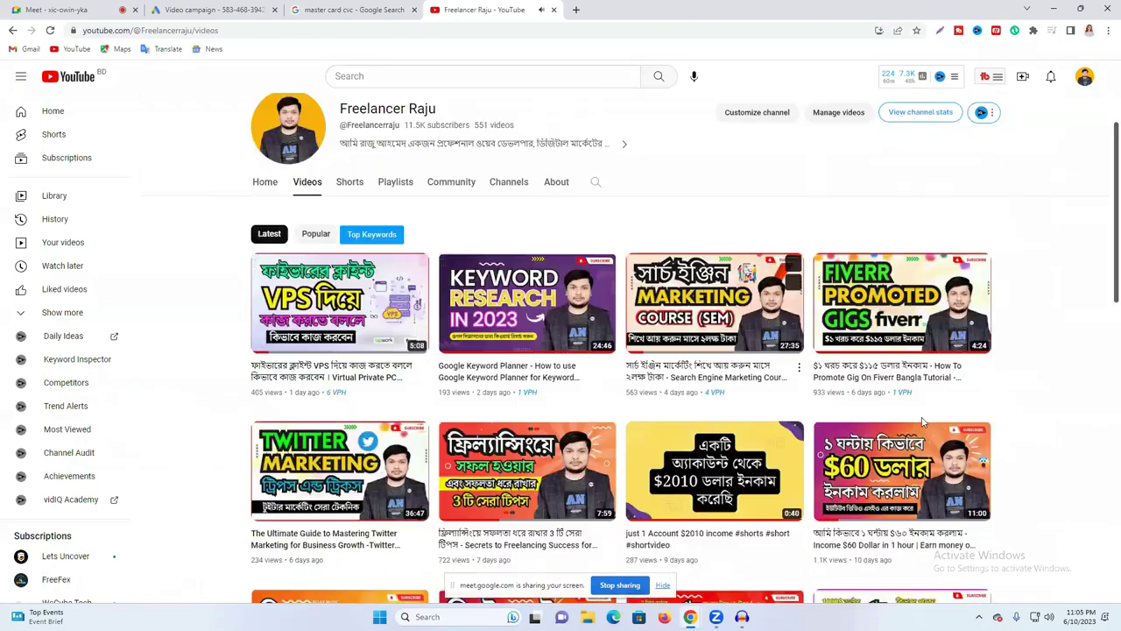
left_click(986, 370)
left_click(1016, 477)
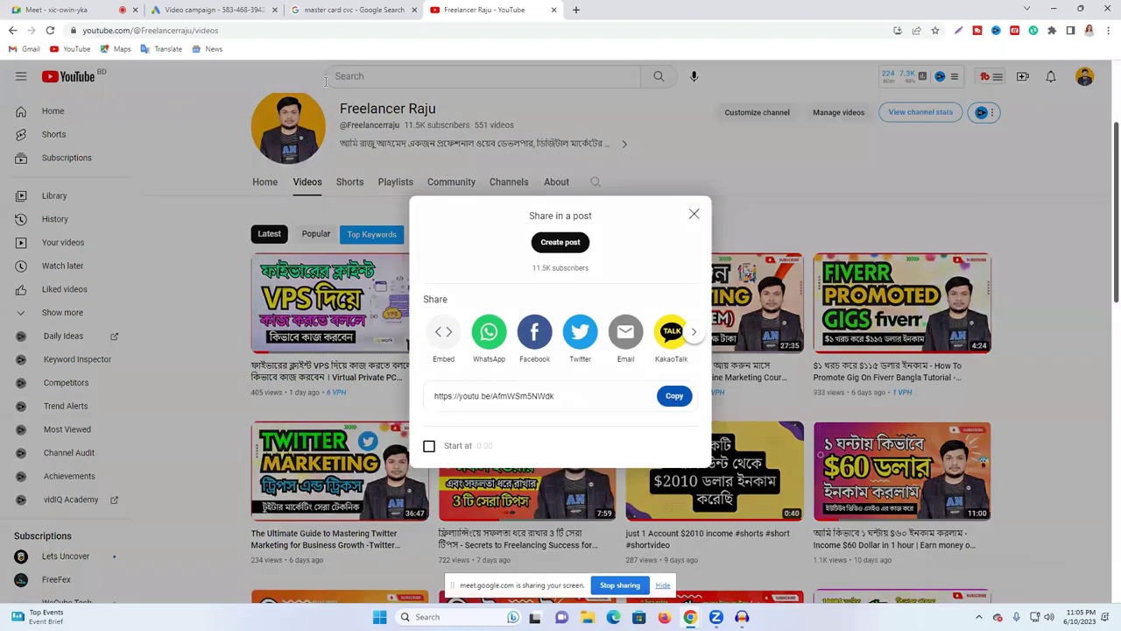
Step: Return to the Google Ads campaign form, add the Fiverr promoted gigs video as the second related video, and save the selection
left_click(351, 9)
left_click(54, 10)
left_click(210, 9)
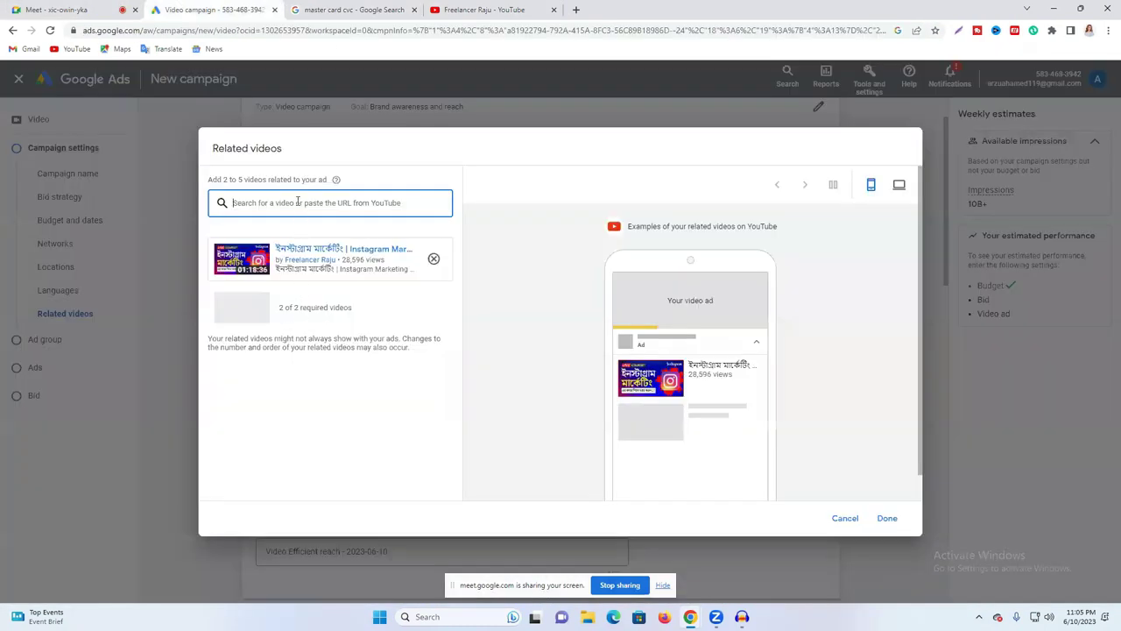
key("ctrl+v")
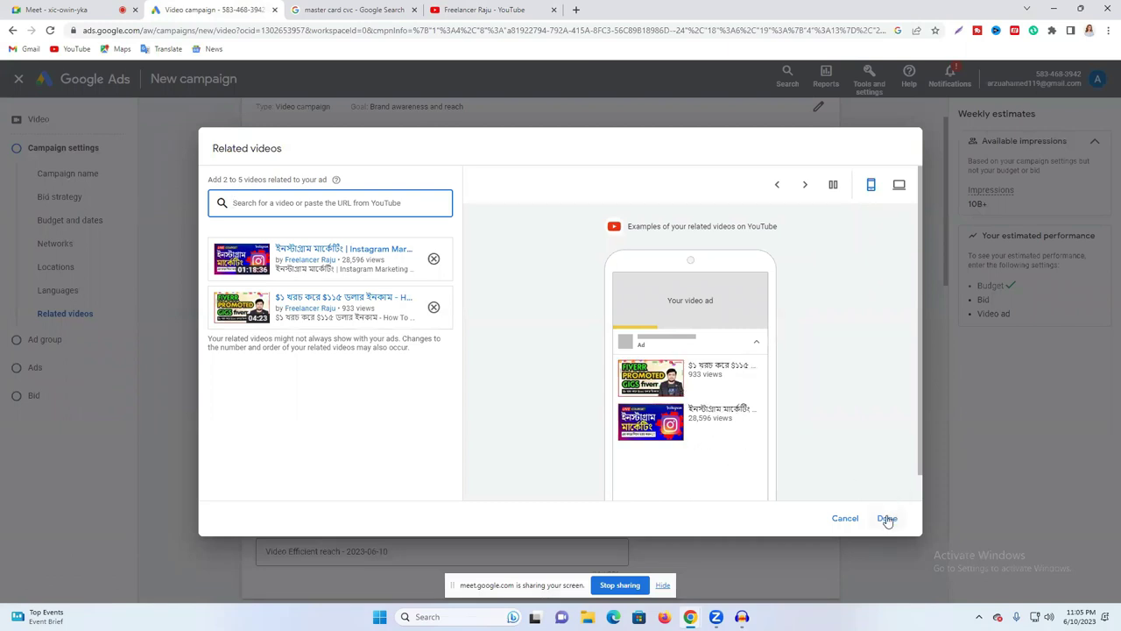
left_click(887, 518)
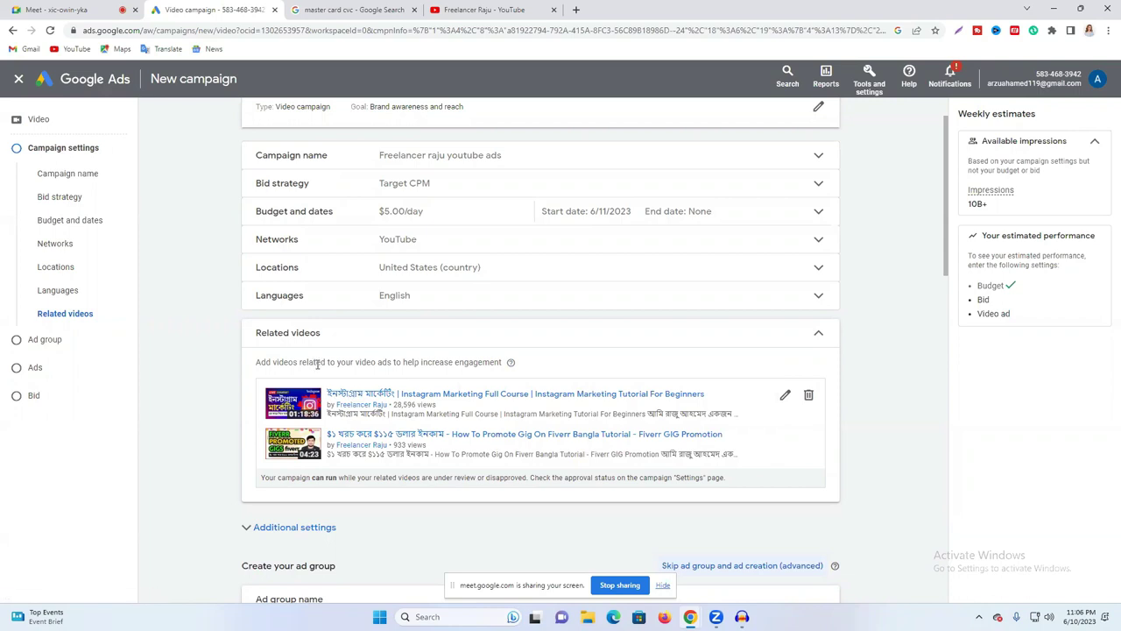
Step: Expand the campaign's additional settings and collapse the Related videos section
scroll(388, 396, "down", 1)
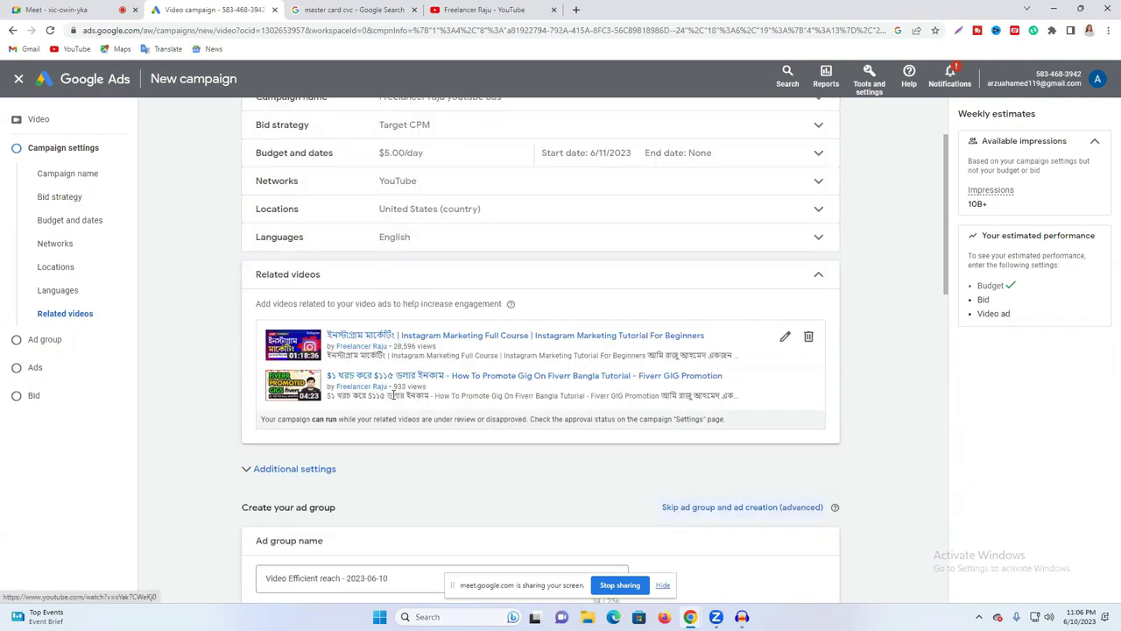
left_click(289, 473)
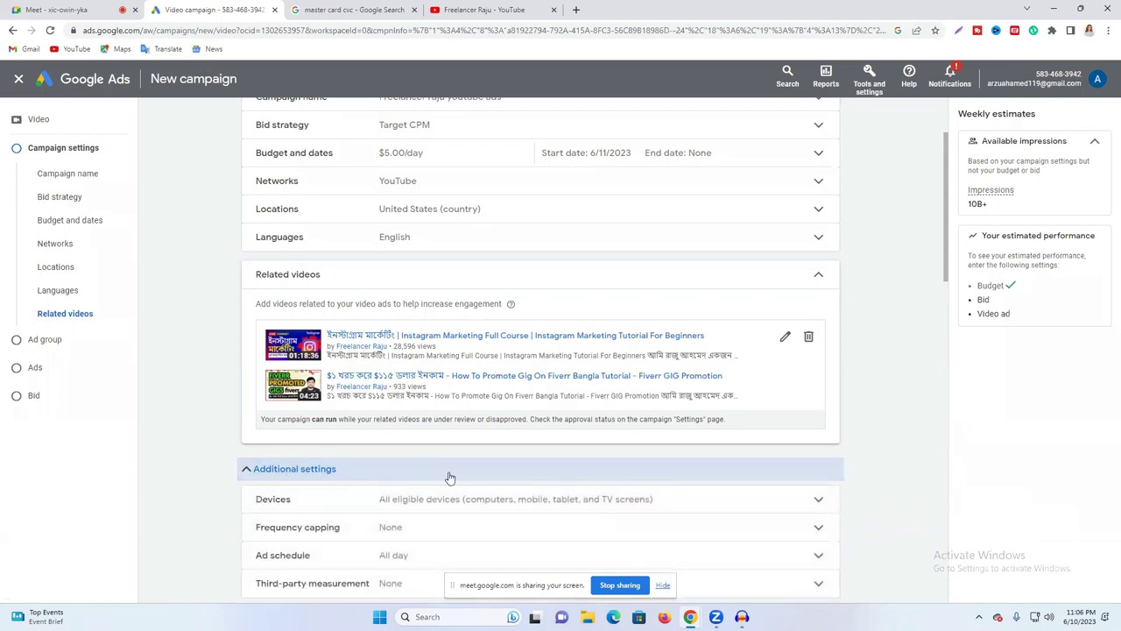
scroll(451, 473, "down", 1)
left_click(816, 216)
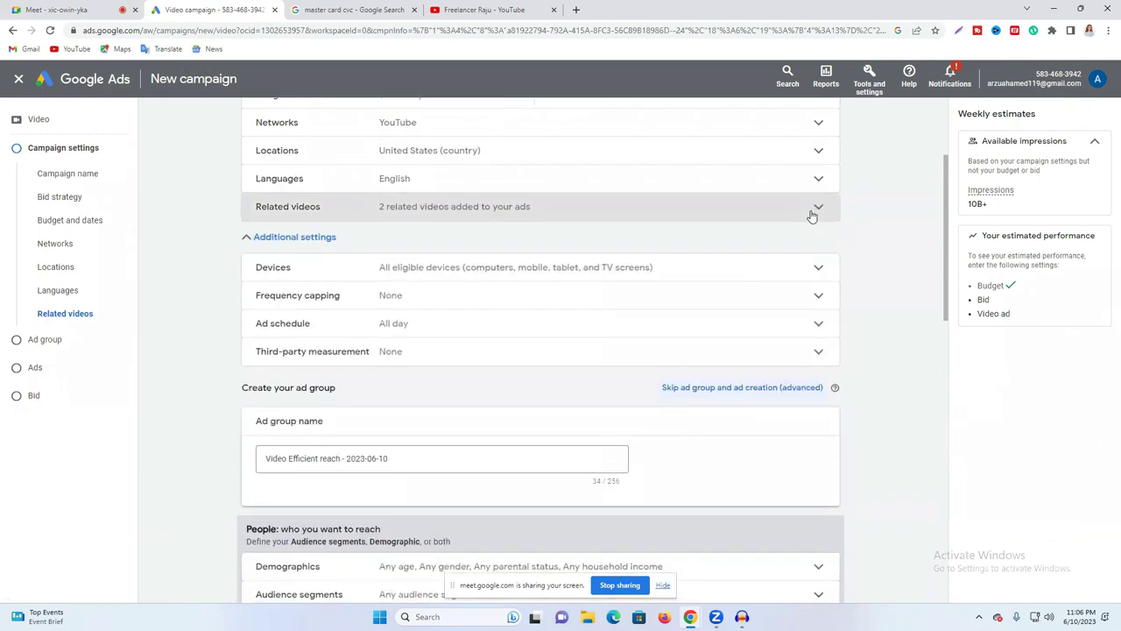
Step: Set specific device targeting to computers and mobile phones, excluding tablets and TV screens
left_click(327, 278)
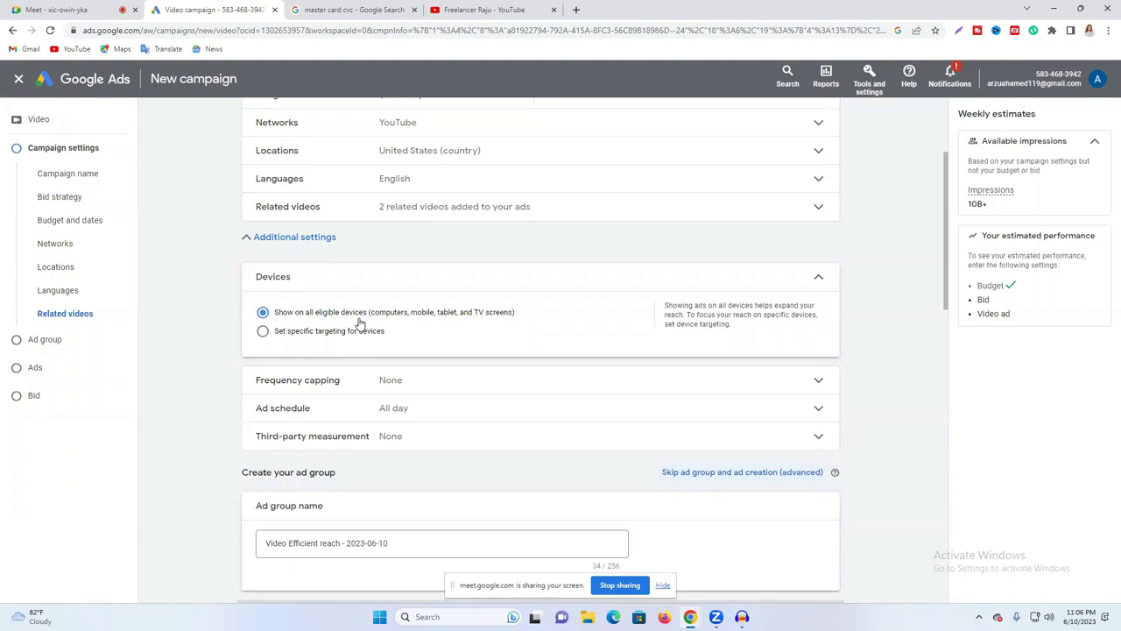
left_click(263, 330)
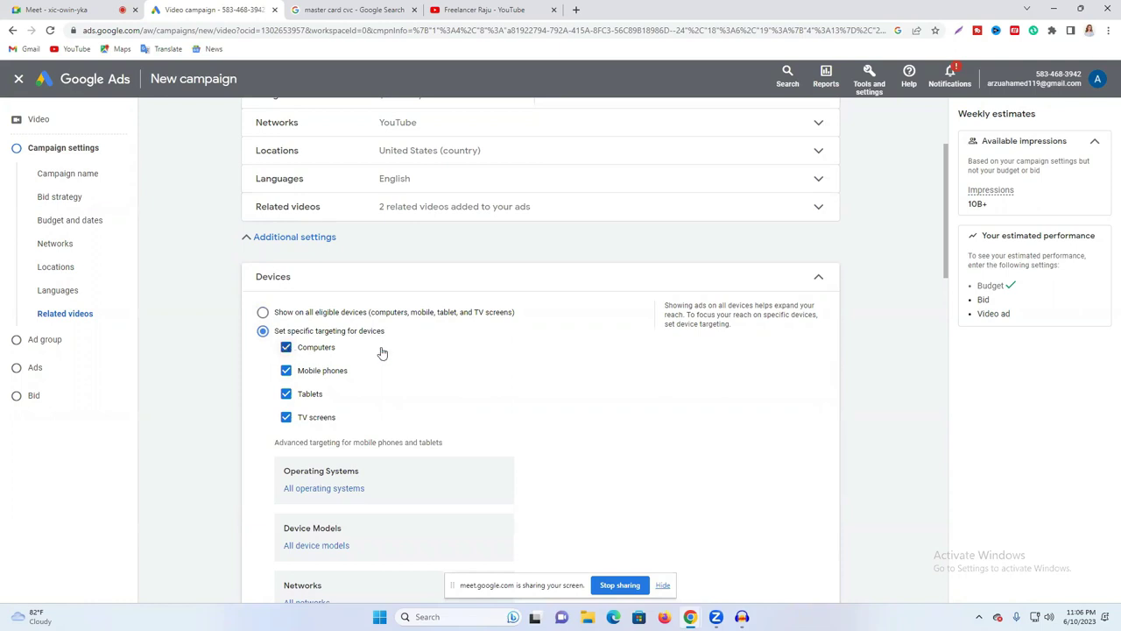
left_click(286, 347)
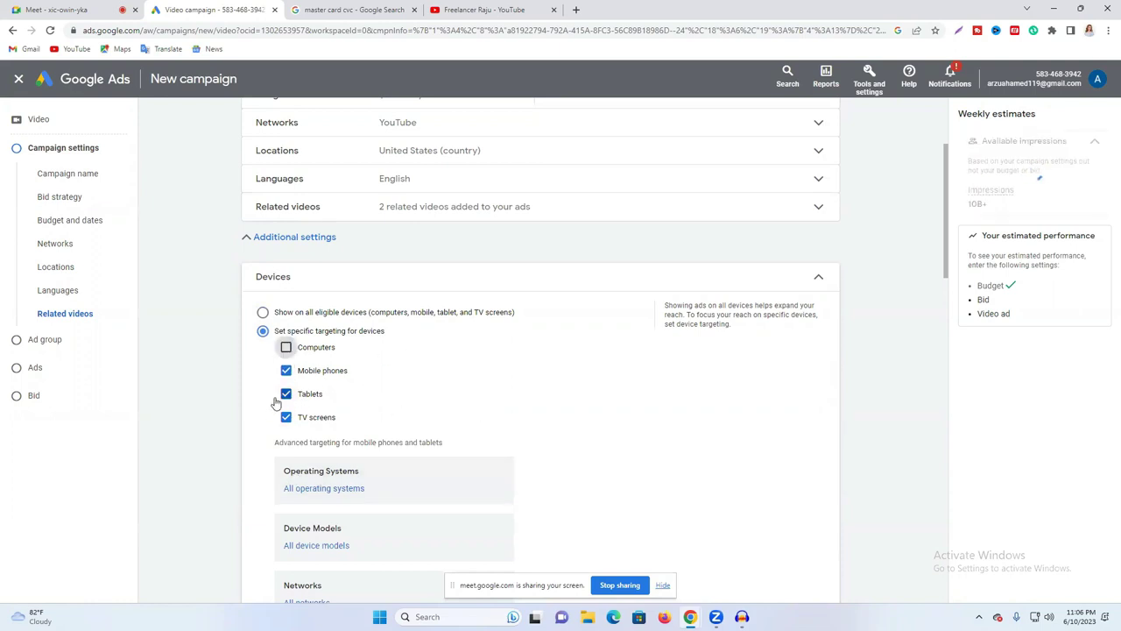
left_click(286, 347)
left_click(286, 394)
left_click(287, 419)
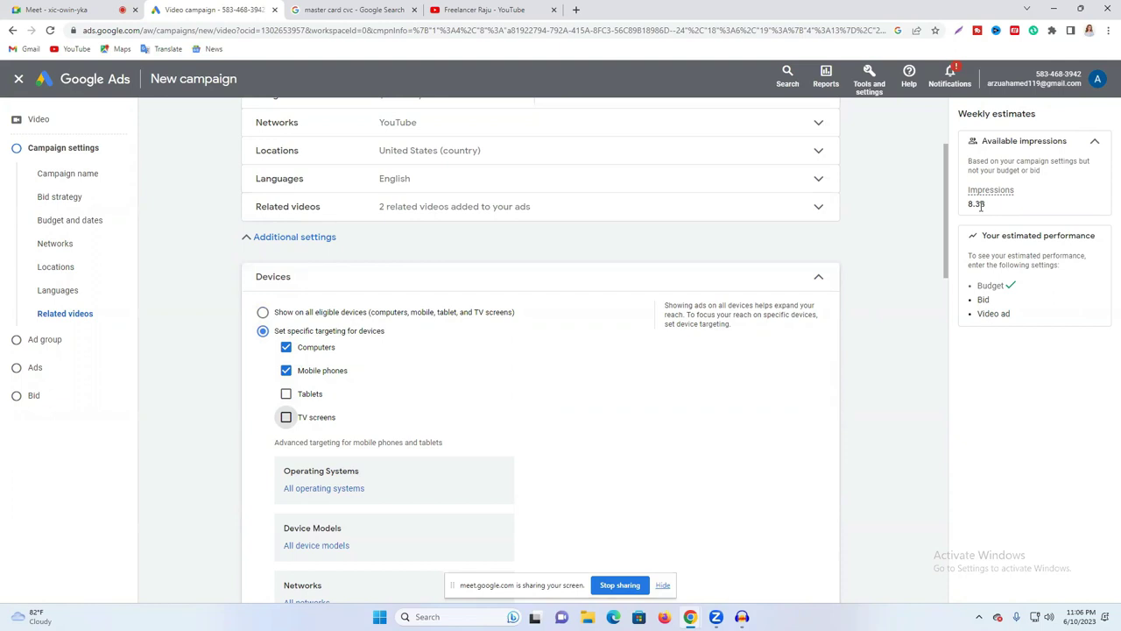
Step: Include tablets and TV screens in the campaign's device targeting and collapse the Devices section
left_click(286, 393)
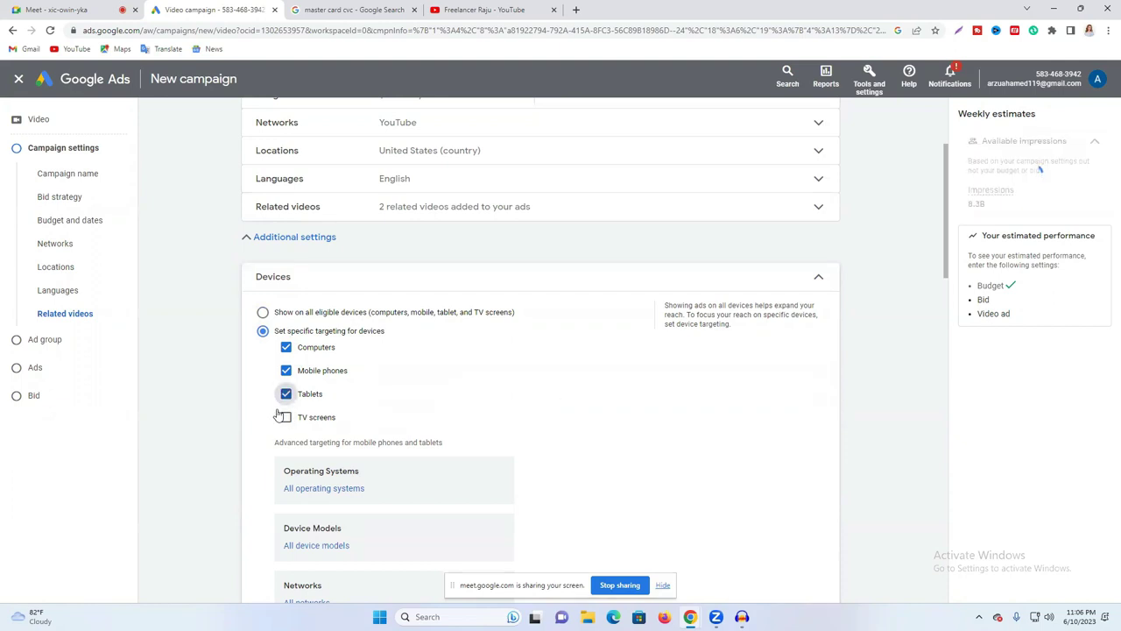
left_click(286, 419)
left_click(817, 276)
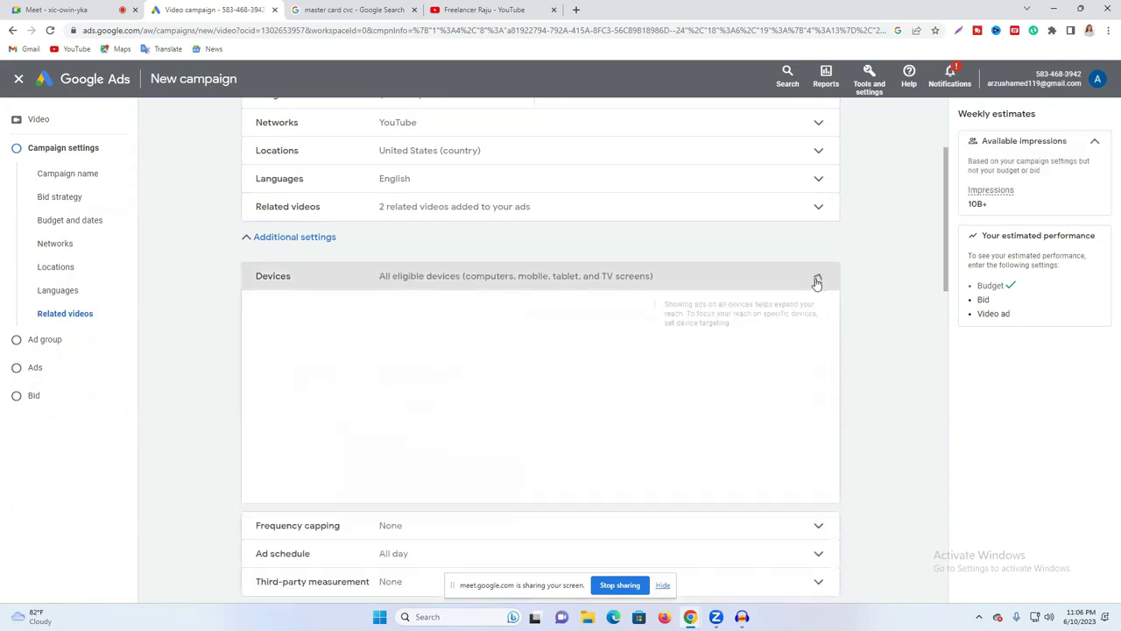
Step: Expand Frequency capping and enable a view frequency cap of 2 views per day
left_click(386, 302)
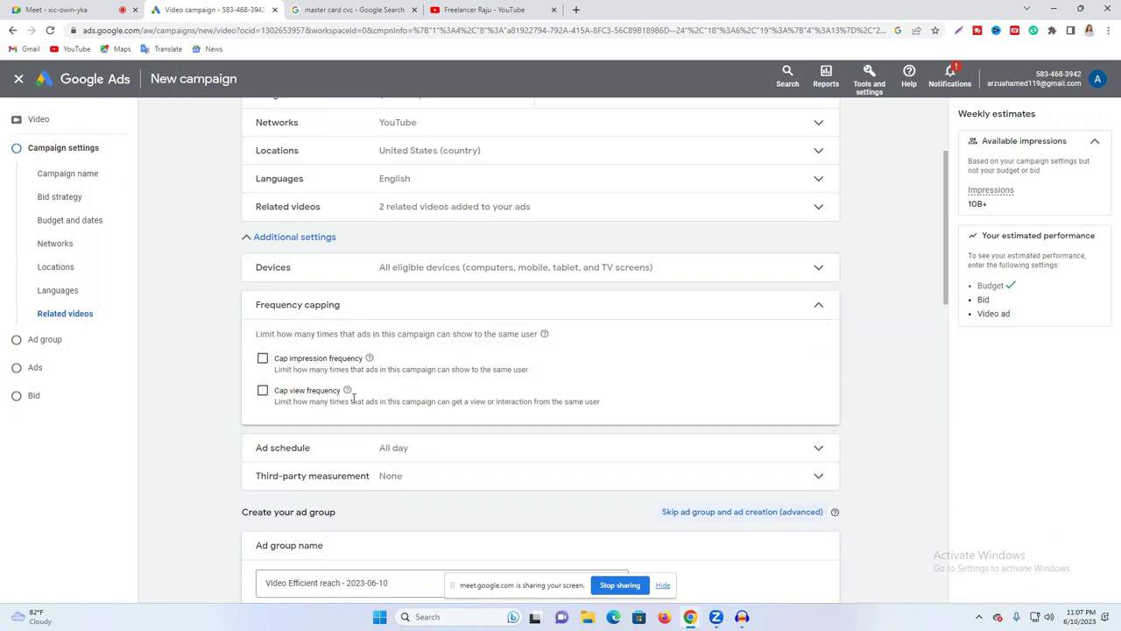
left_click(263, 392)
scroll(460, 403, "down", 1)
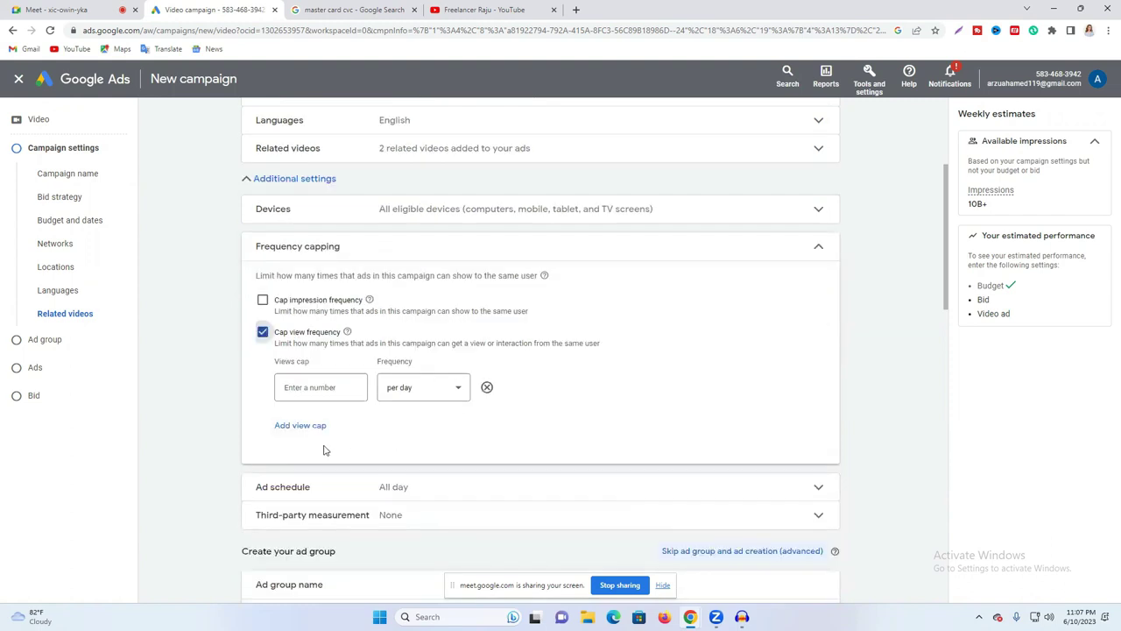
left_click(404, 390)
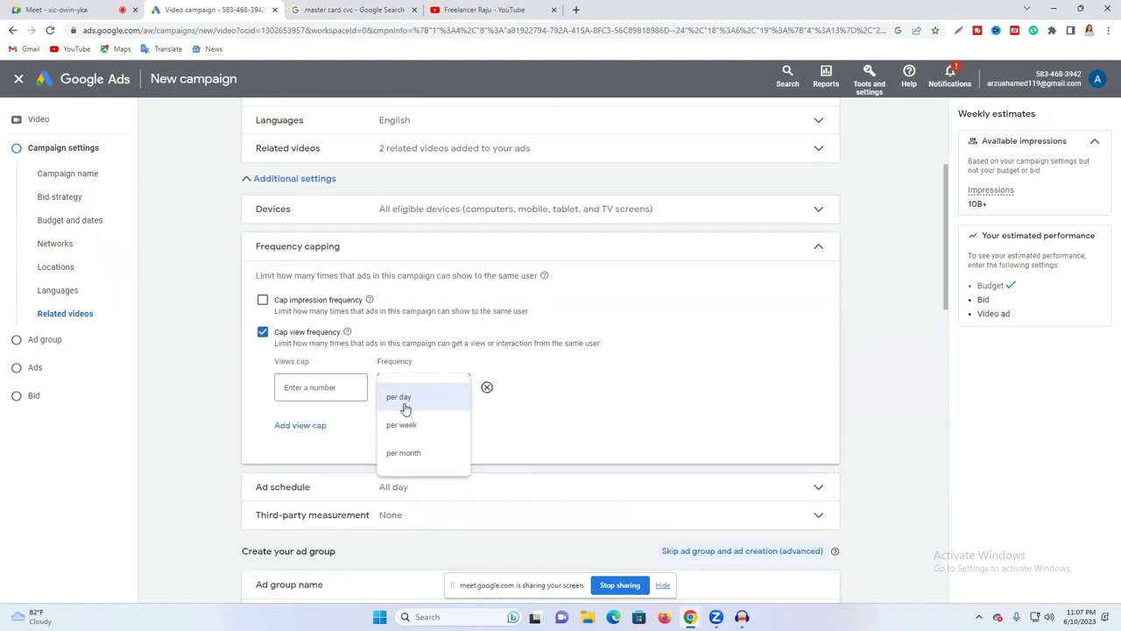
left_click(323, 386)
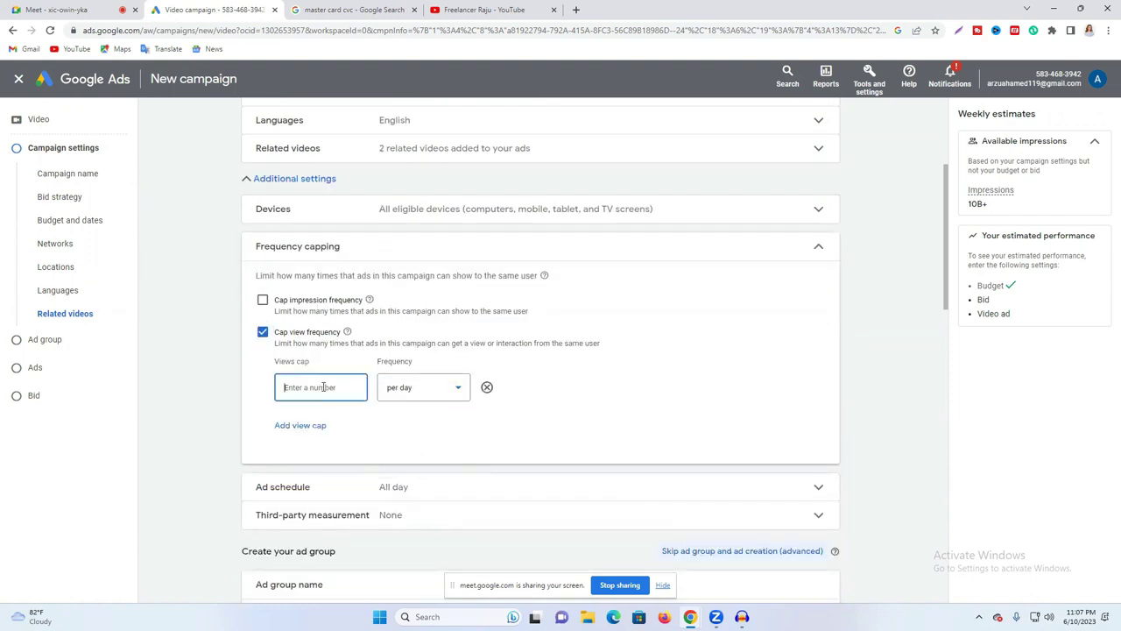
type("2")
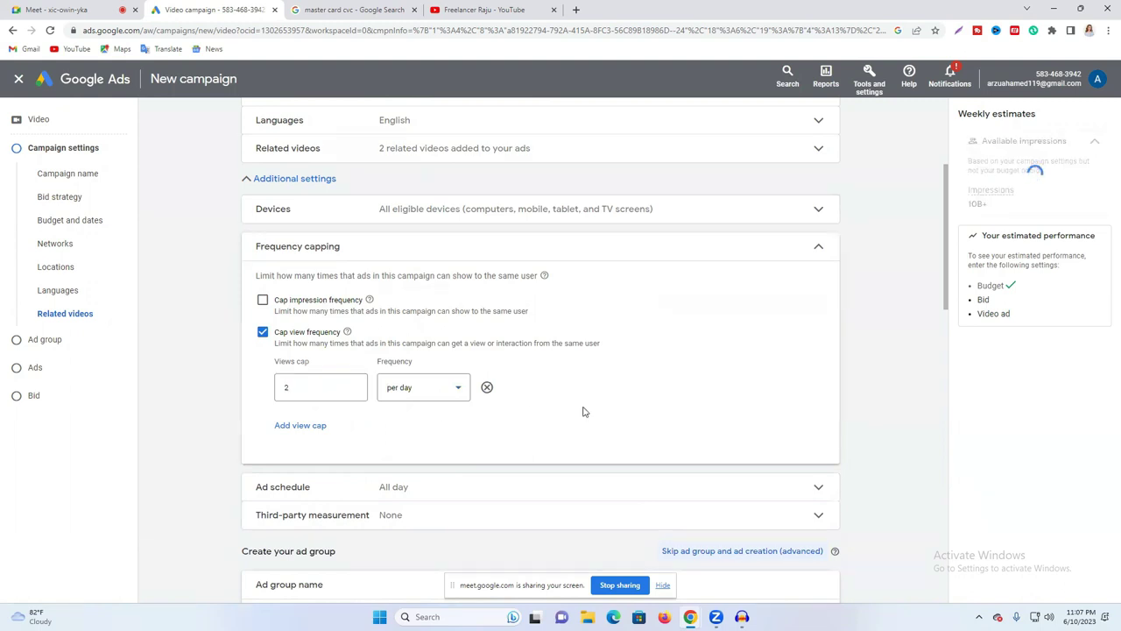
Step: Try per week and per month as the view cap frequency, and raise the views cap to 4
left_click(447, 393)
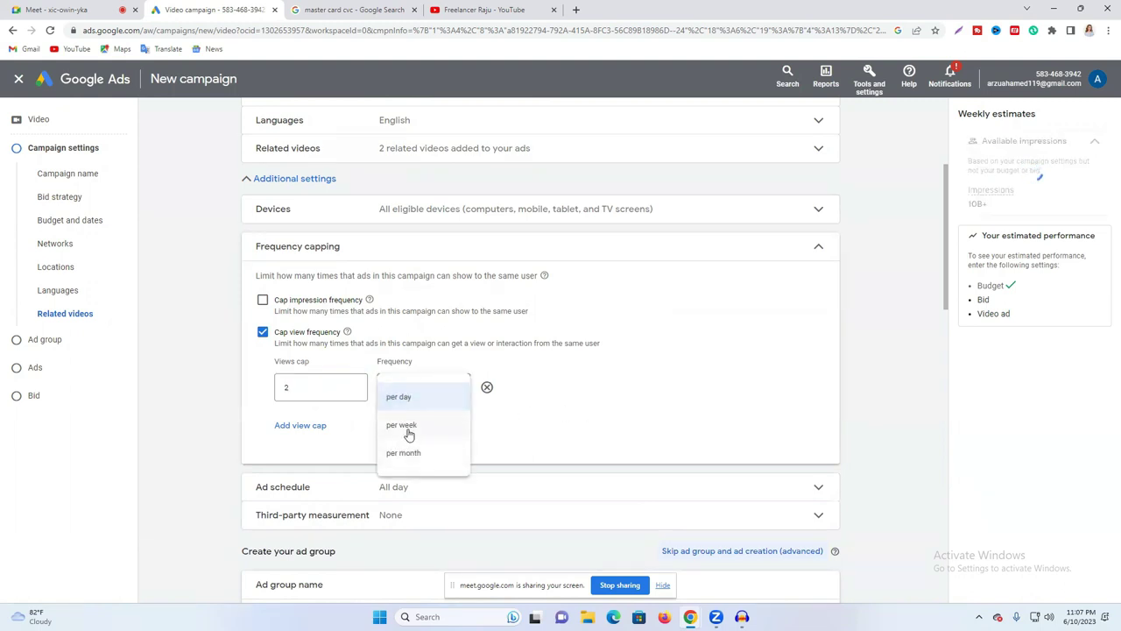
left_click(403, 428)
left_click(401, 396)
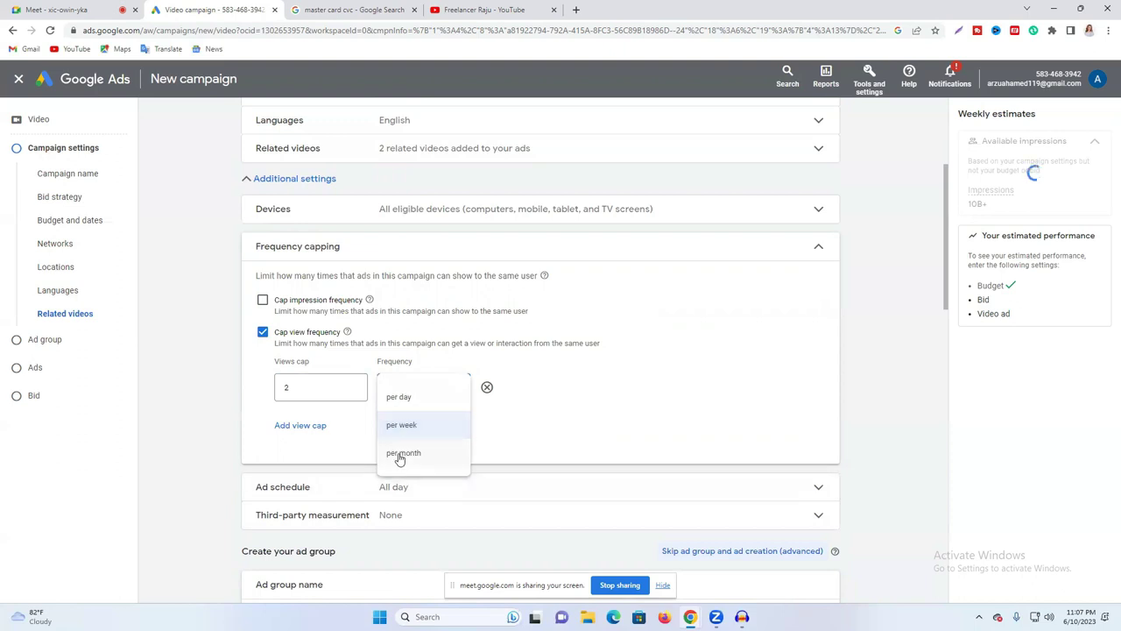
left_click(414, 453)
left_click(305, 391)
double_click(286, 389)
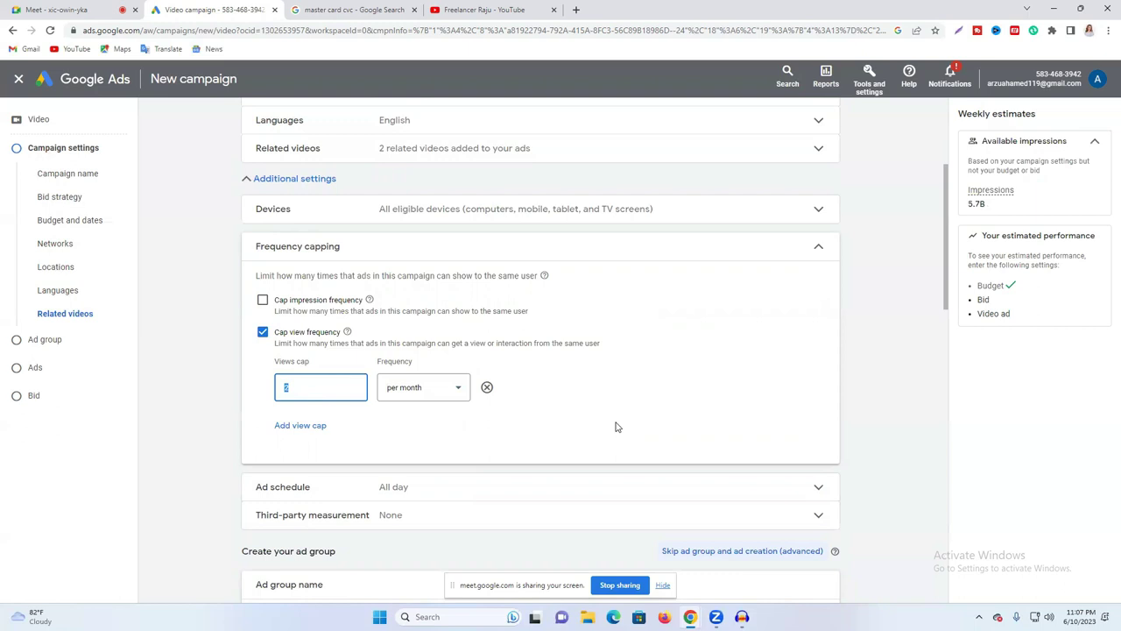
key("BackSpace")
type("1")
key("BackSpace")
type("4")
Step: Set the view frequency cap back to 2 views per day and collapse the Frequency capping section
left_click(421, 386)
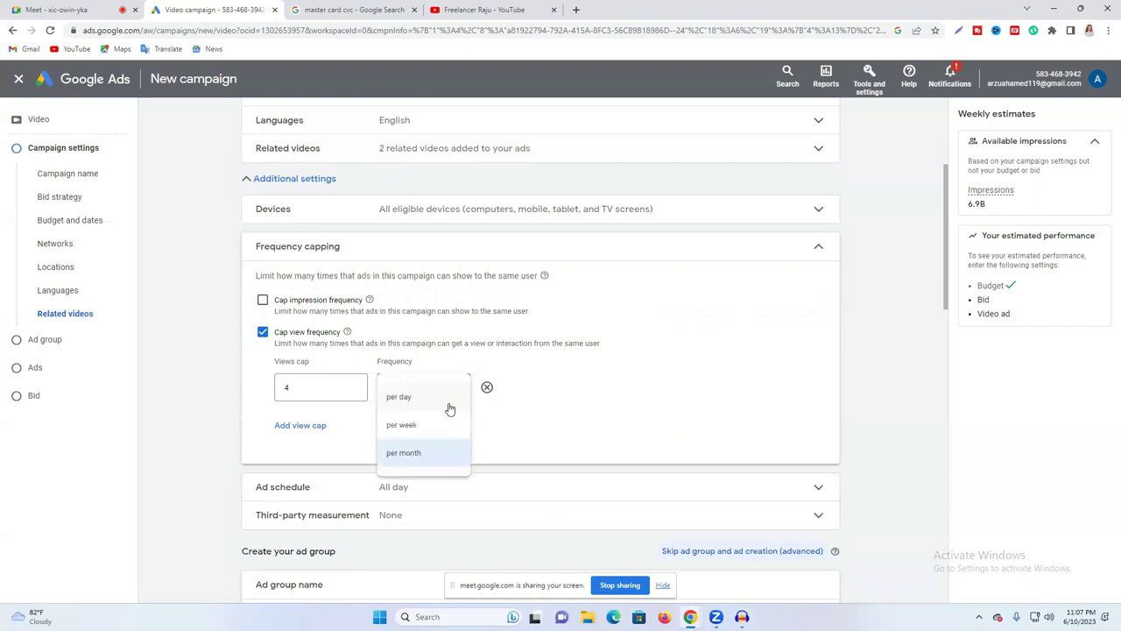
left_click(422, 396)
left_click(290, 387)
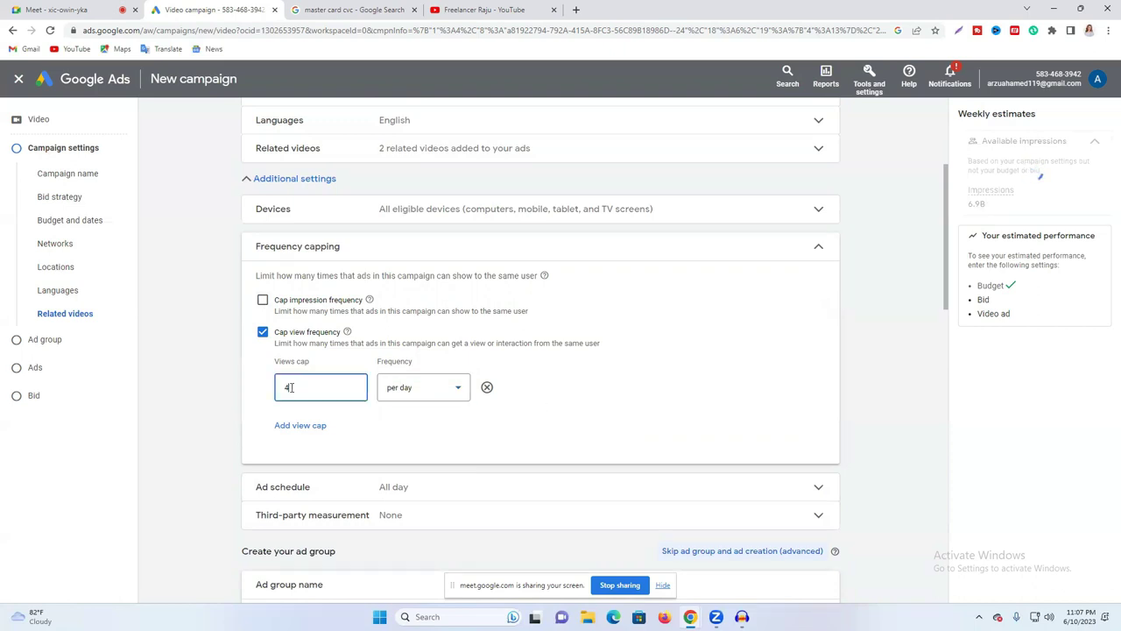
key("BackSpace")
type("2")
left_click(626, 381)
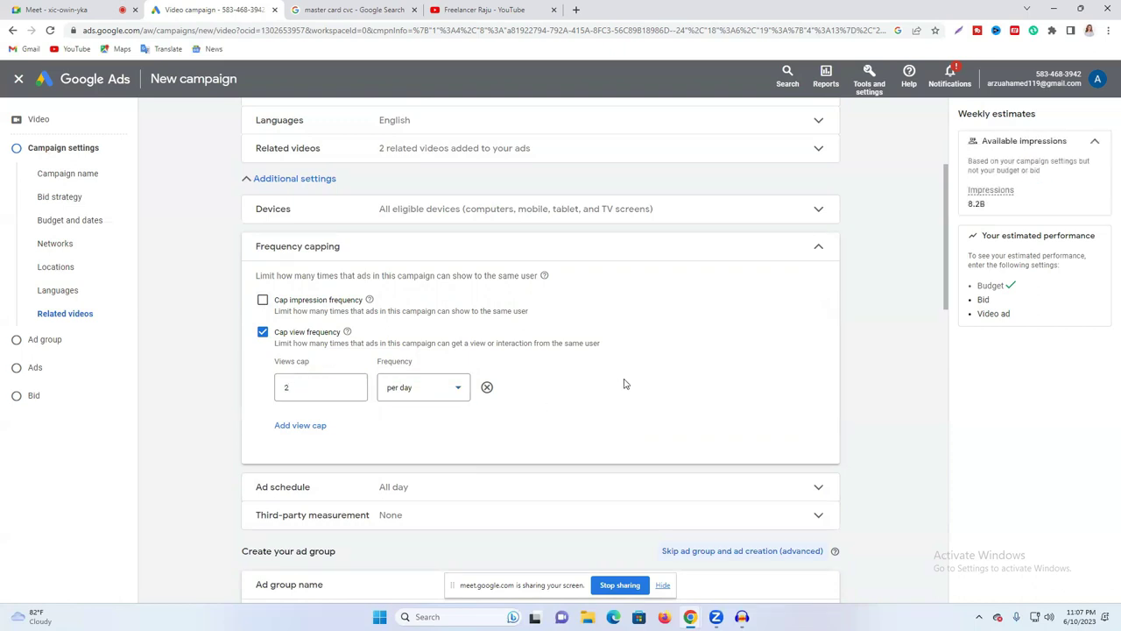
left_click(825, 251)
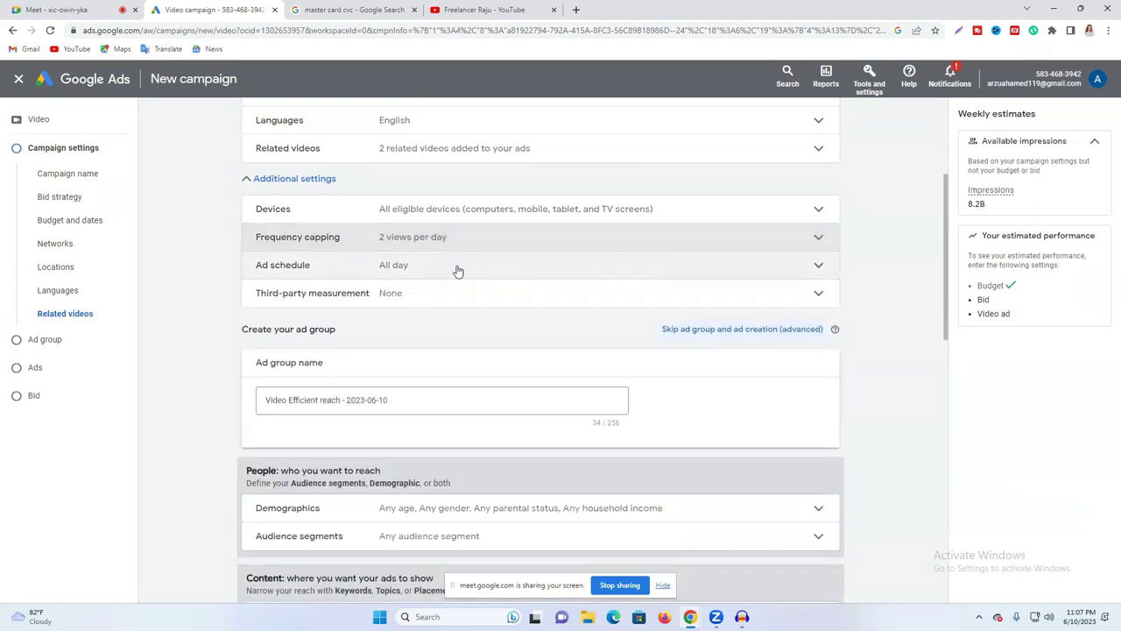
Step: Try limiting the ad schedule to Fridays and Mondays, and remove both schedule entries
left_click(460, 271)
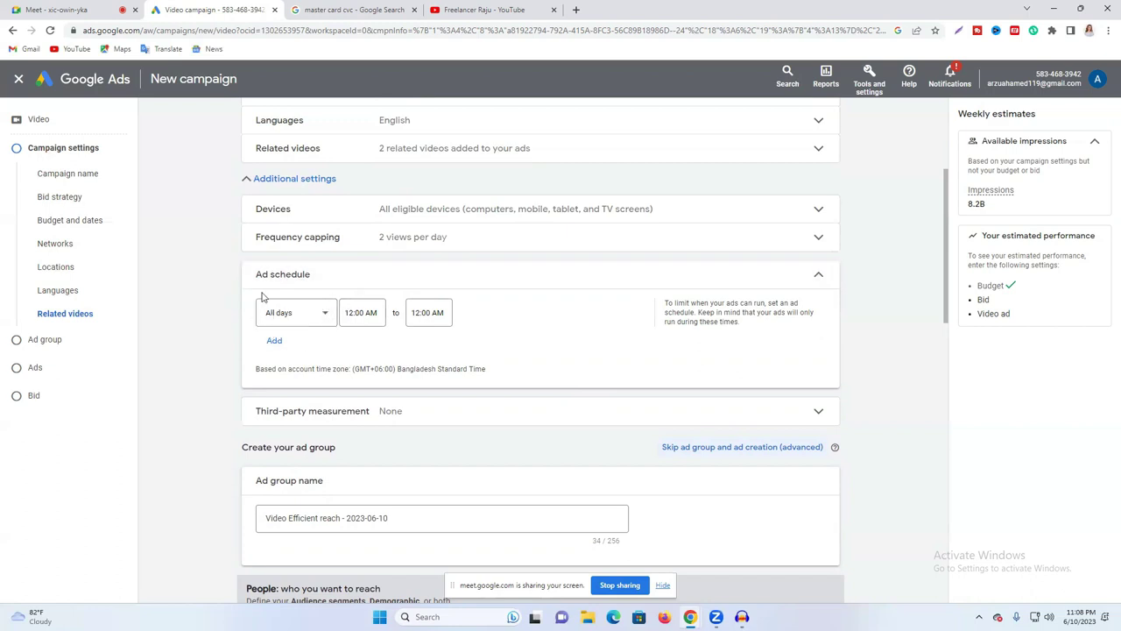
left_click(298, 317)
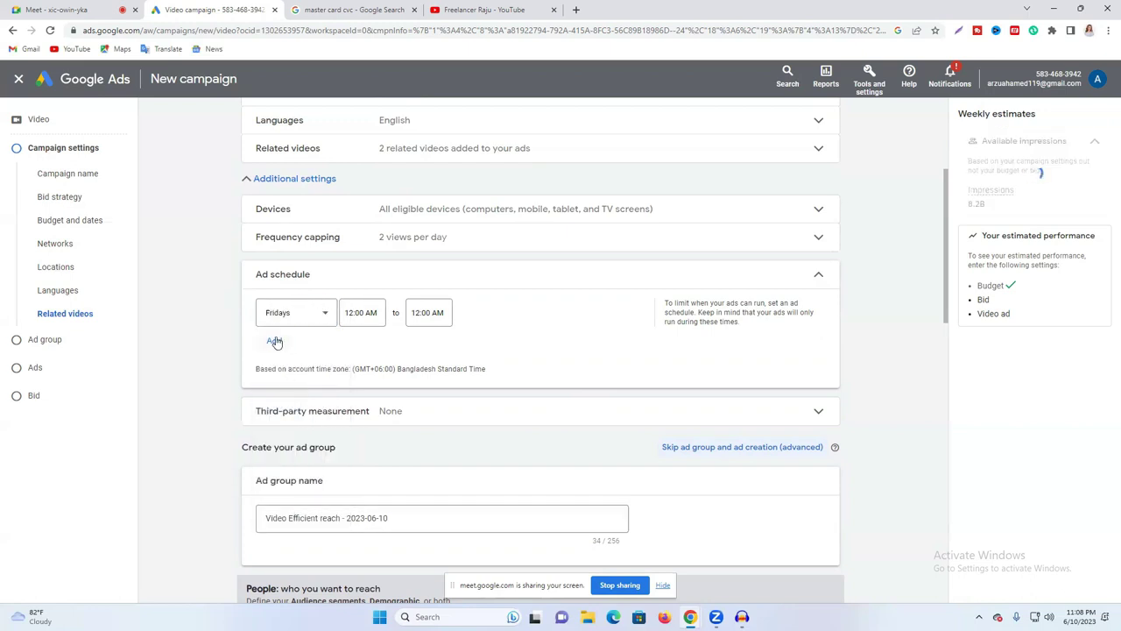
left_click(275, 342)
left_click(275, 354)
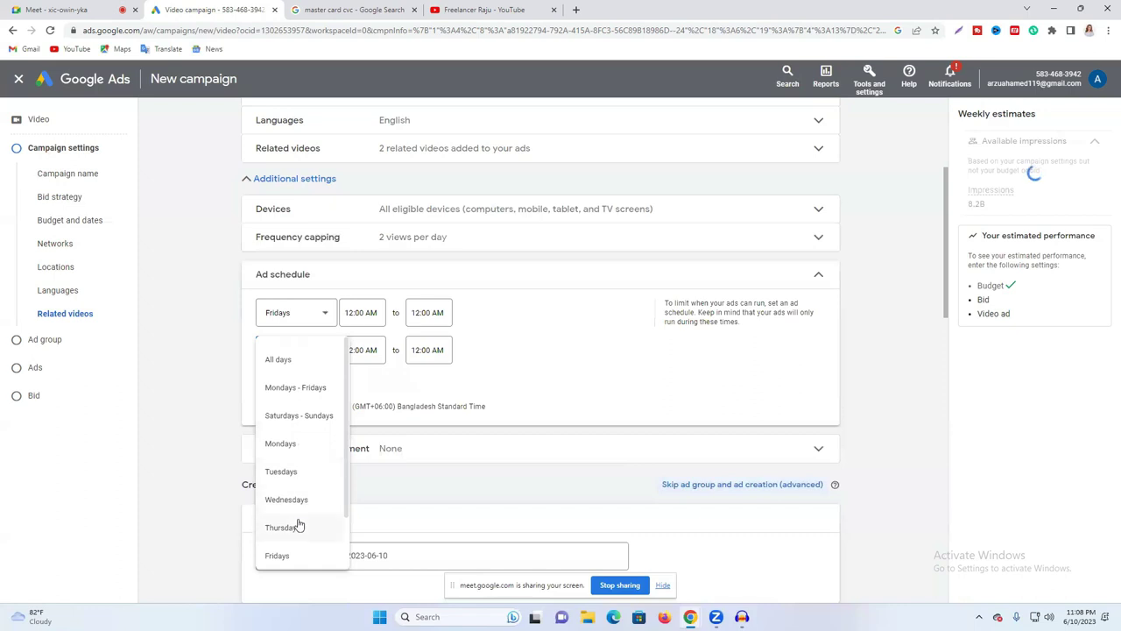
left_click(282, 445)
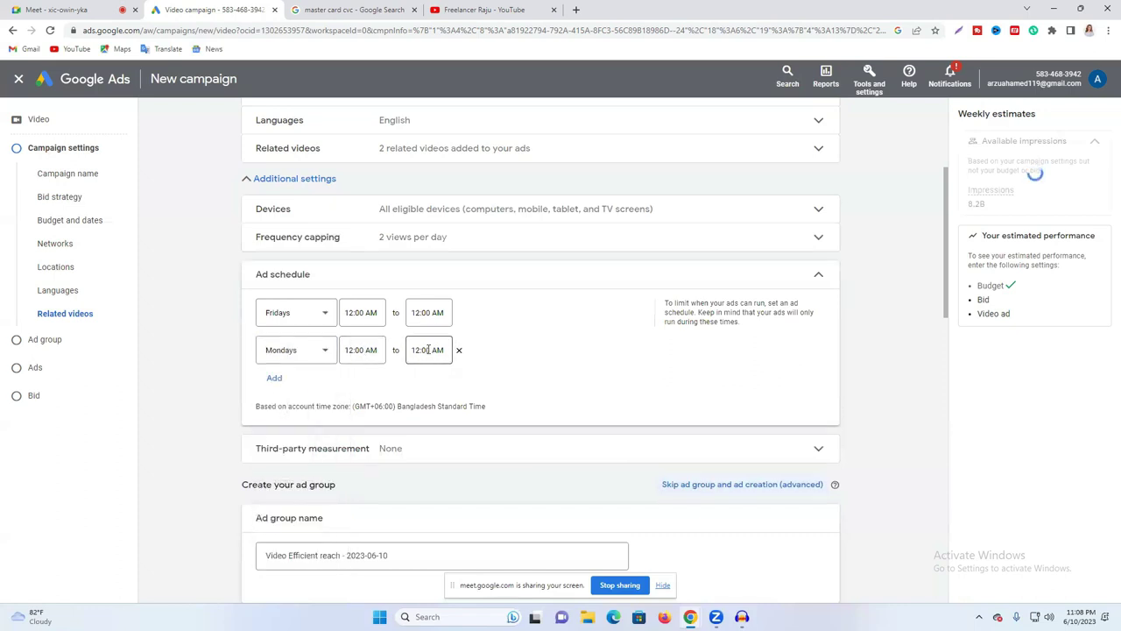
left_click(458, 351)
left_click(458, 316)
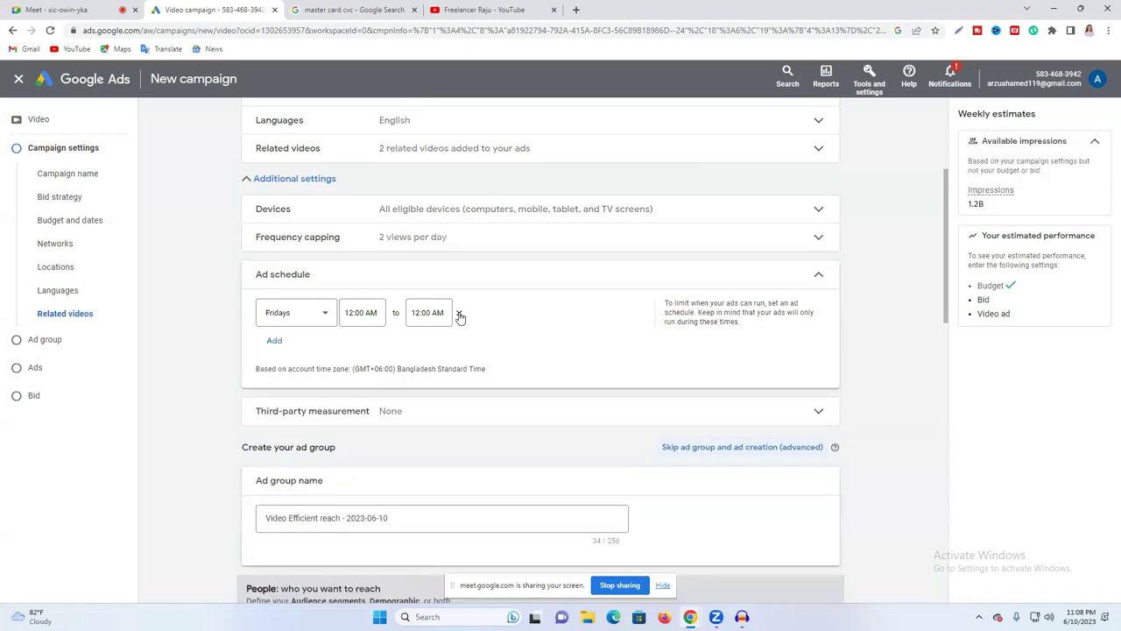
Step: Collapse the Ad schedule section and review the Third-party measurement section
left_click(818, 277)
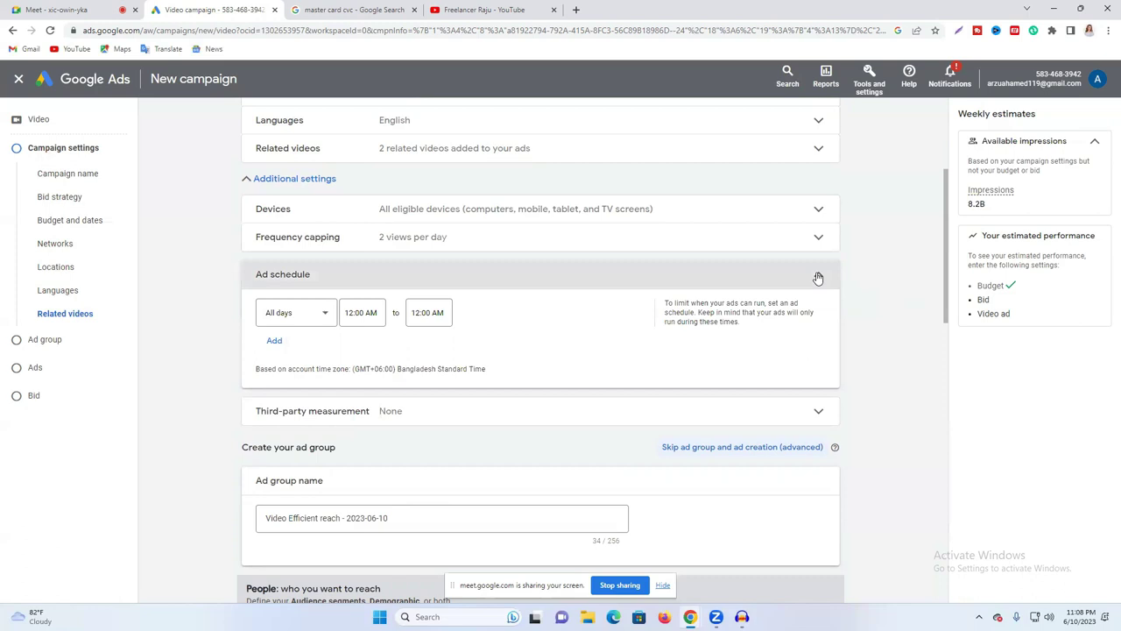
left_click(804, 297)
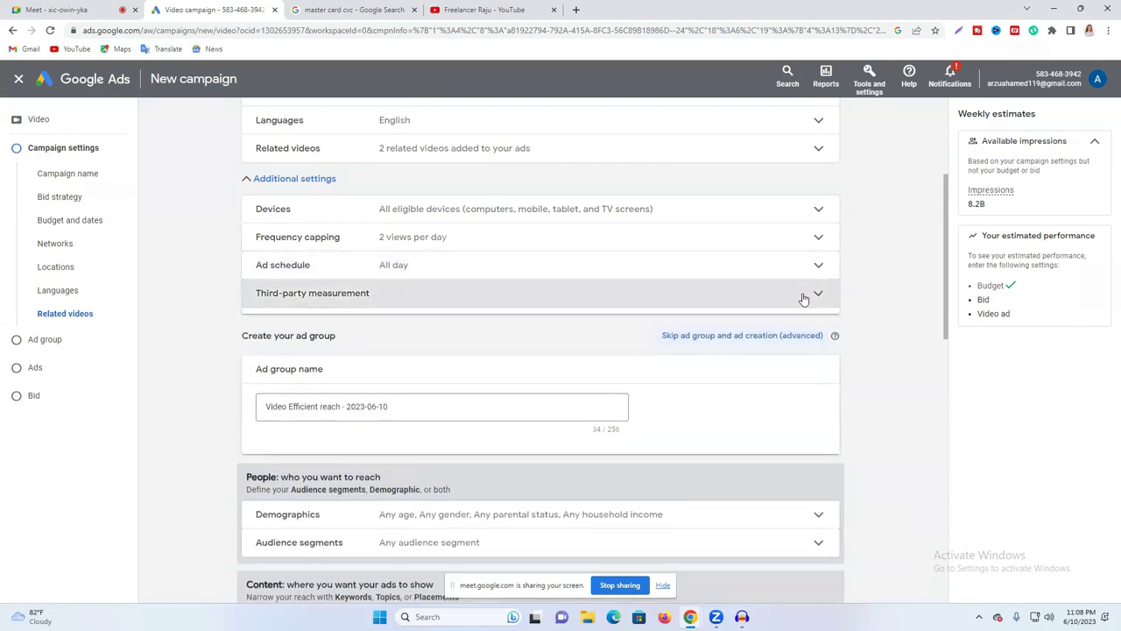
left_click(818, 302)
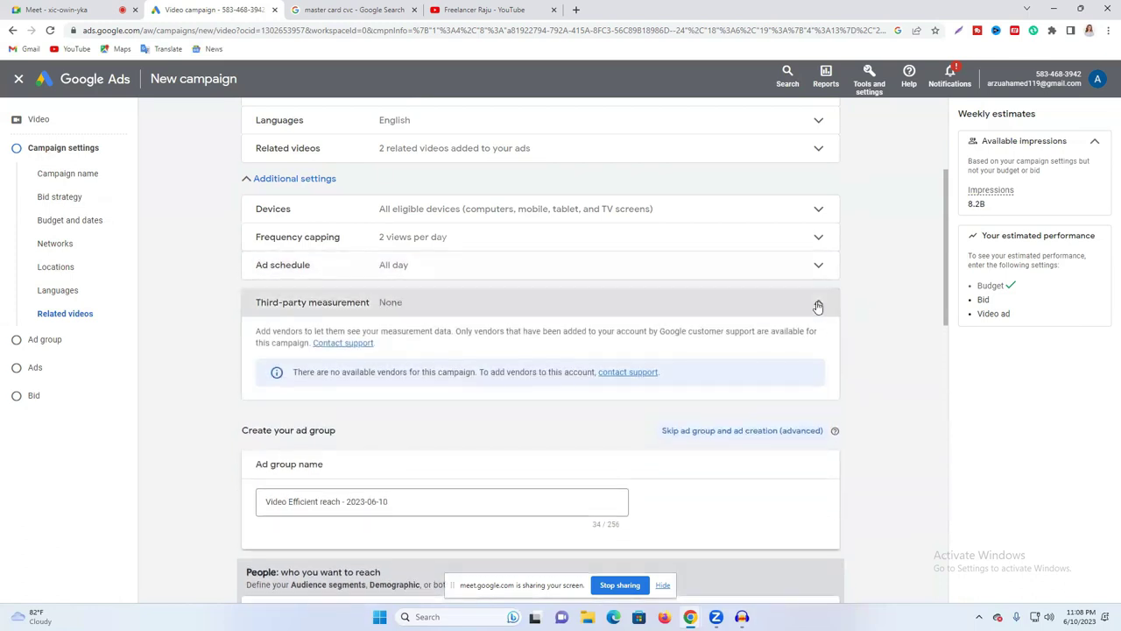
Step: Replace the default ad group name with the advertiser's full name
triple_click(358, 399)
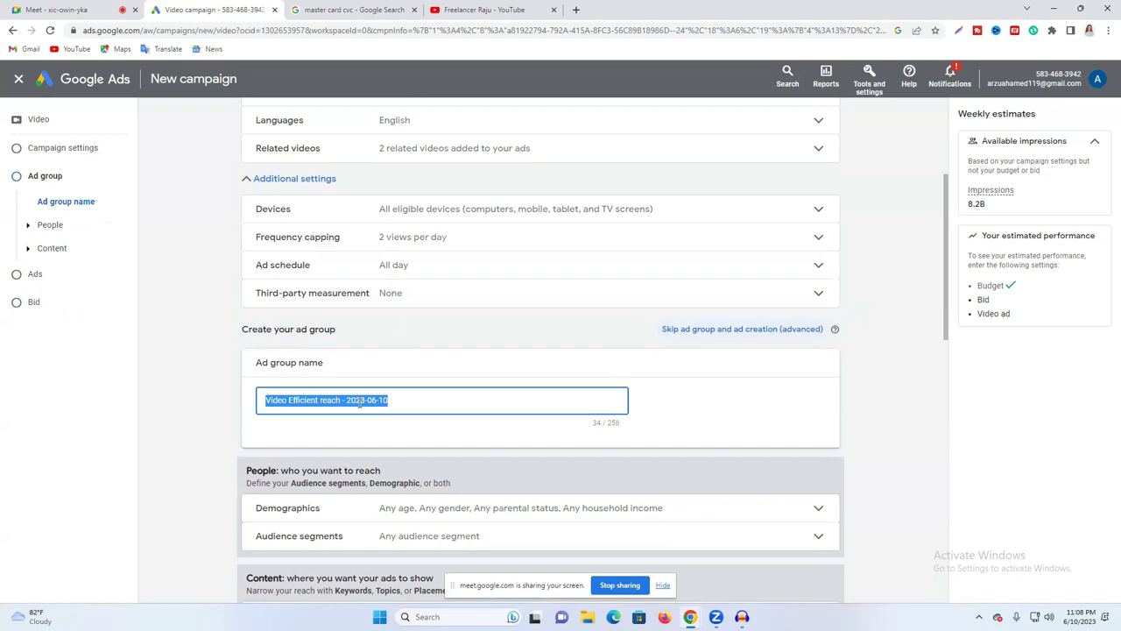
type("raju ad")
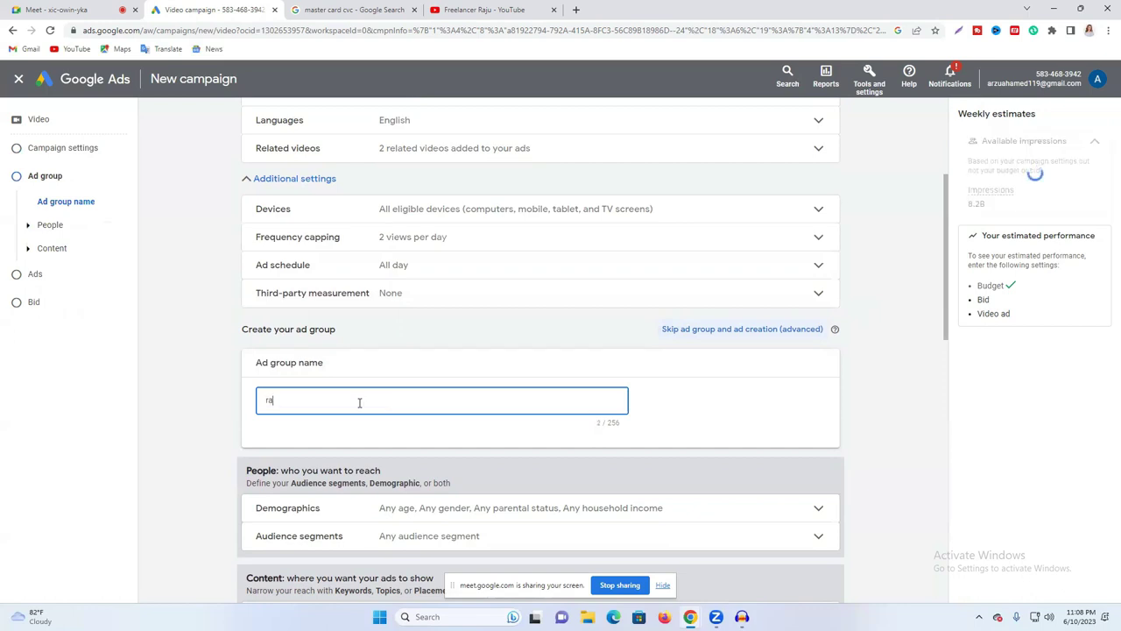
key("BackSpace")
key("BackSpace")
type("ahamed")
Step: Review the ad group's demographic targeting for gender, age, parental status and household income, and collapse the section
scroll(372, 396, "down", 2)
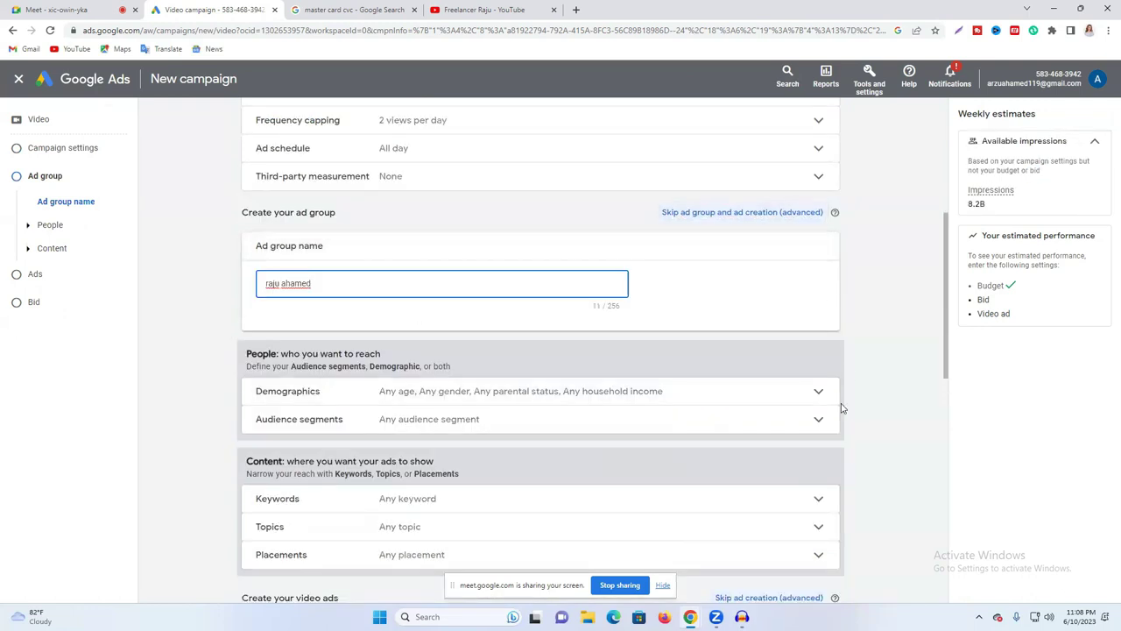
left_click(807, 405)
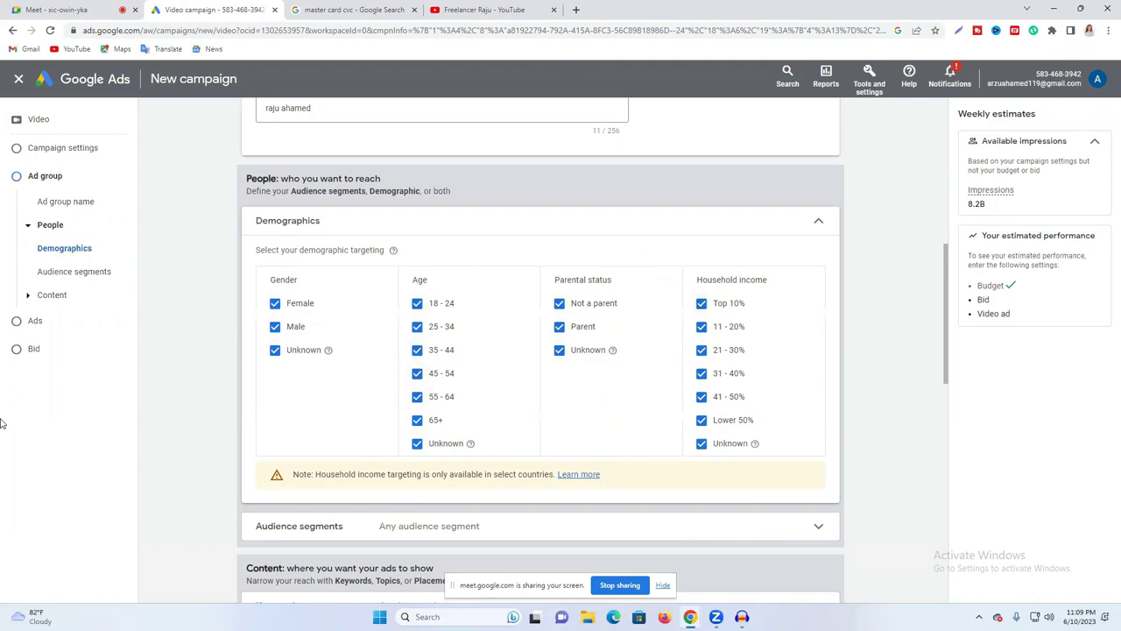
left_click(818, 221)
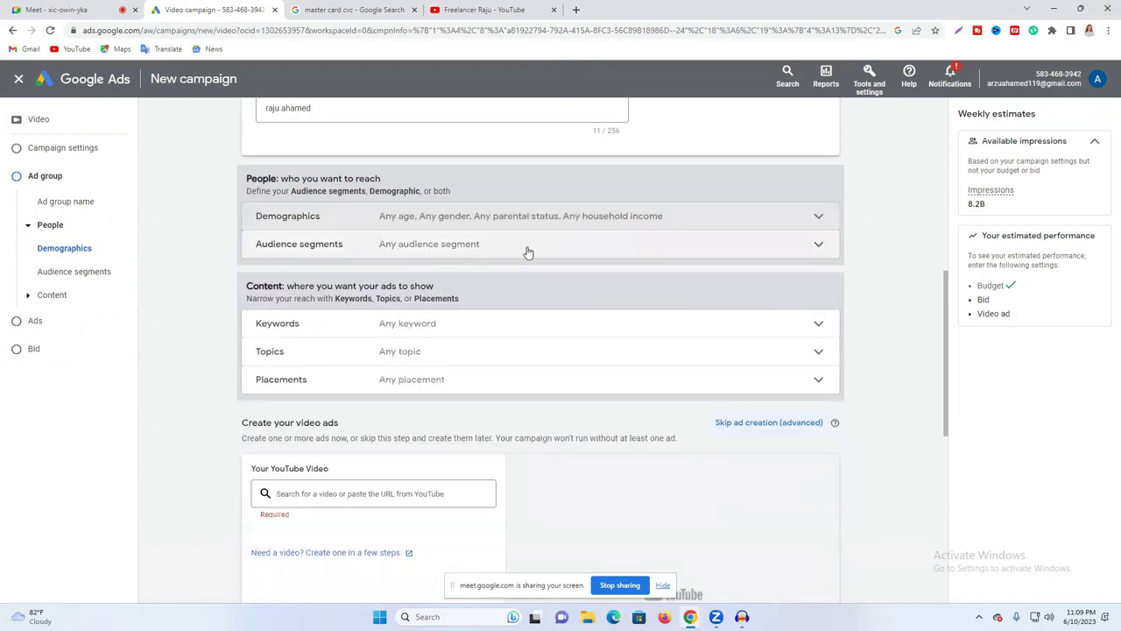
Step: Expand Audience segments and search for "digital ma"
left_click(550, 253)
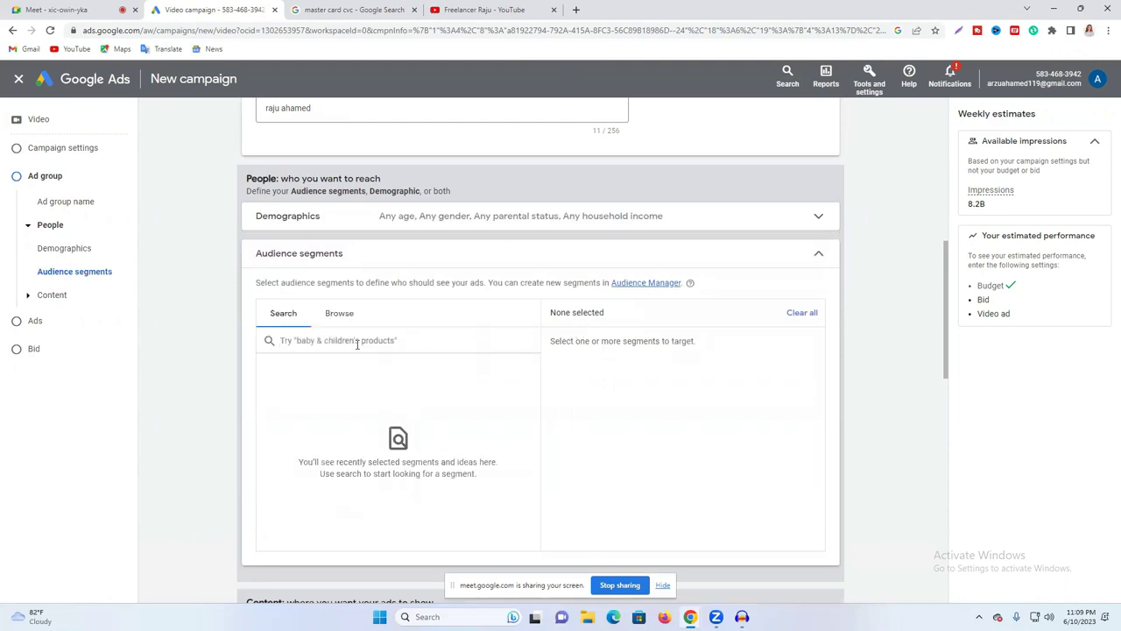
left_click(358, 341)
type("1")
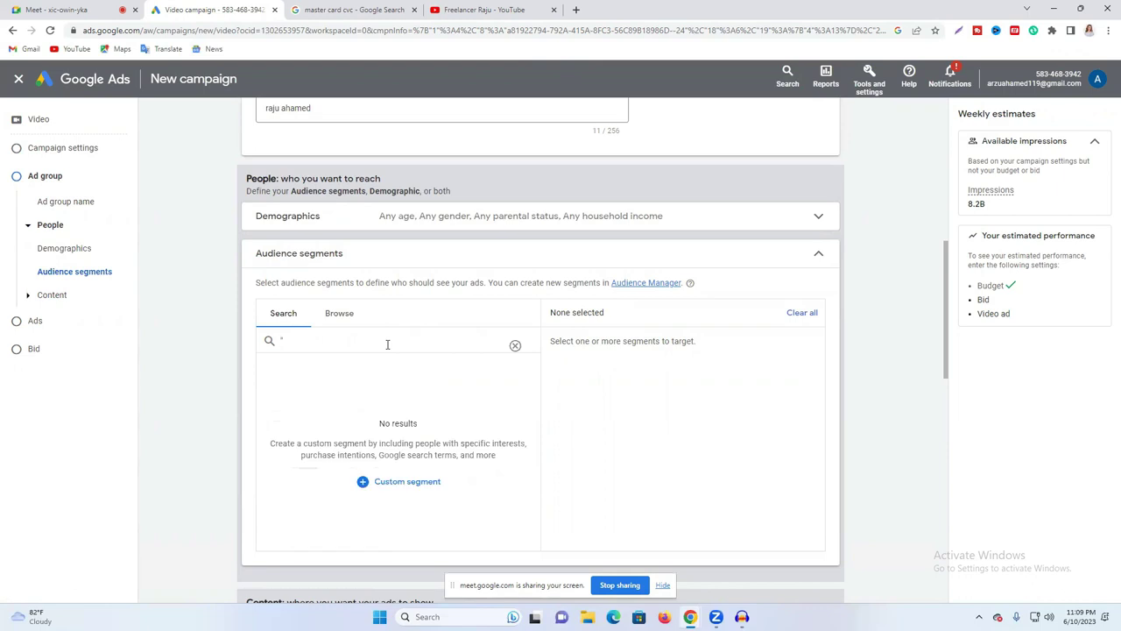
type("digital ma")
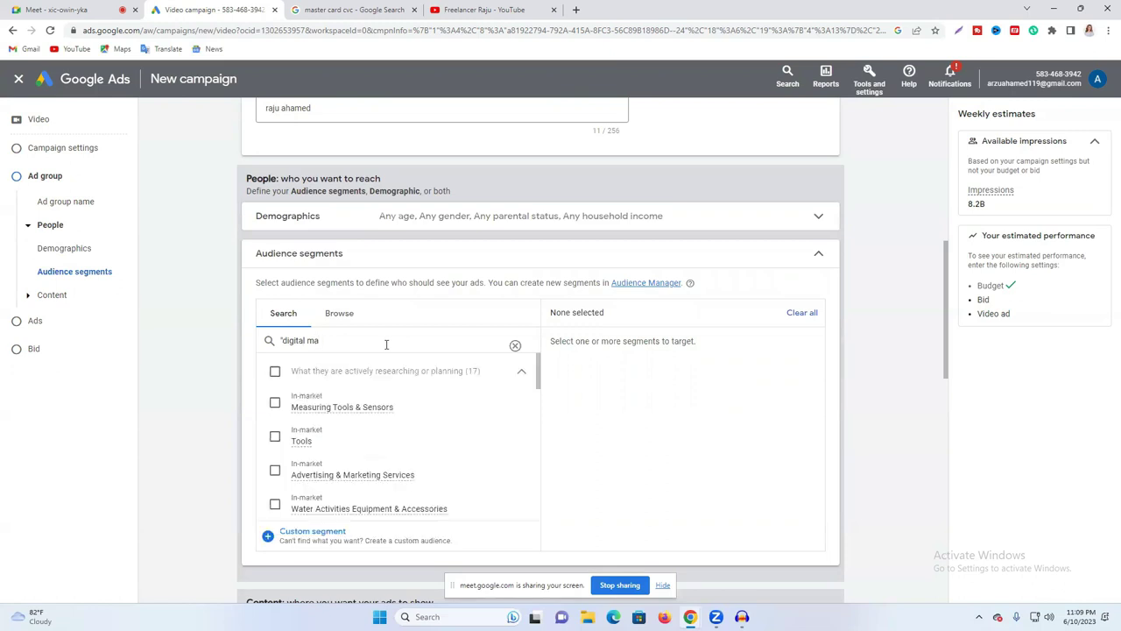
Step: Examine the audience segment browse categories and the in-market segments found by the search
left_click(336, 324)
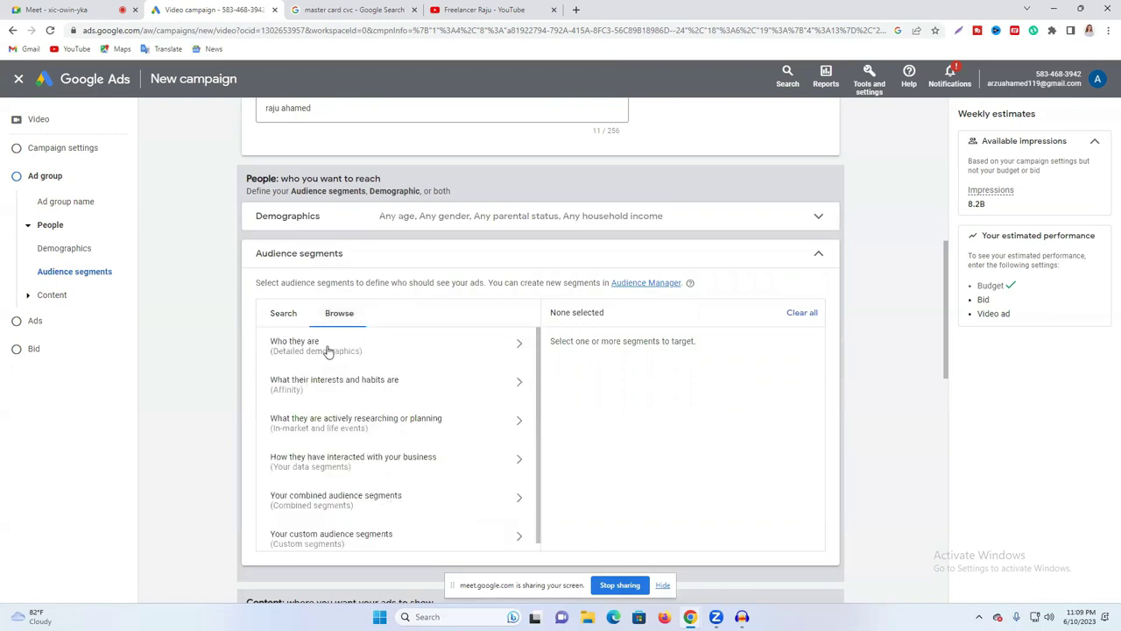
left_click(280, 316)
scroll(370, 429, "down", 1)
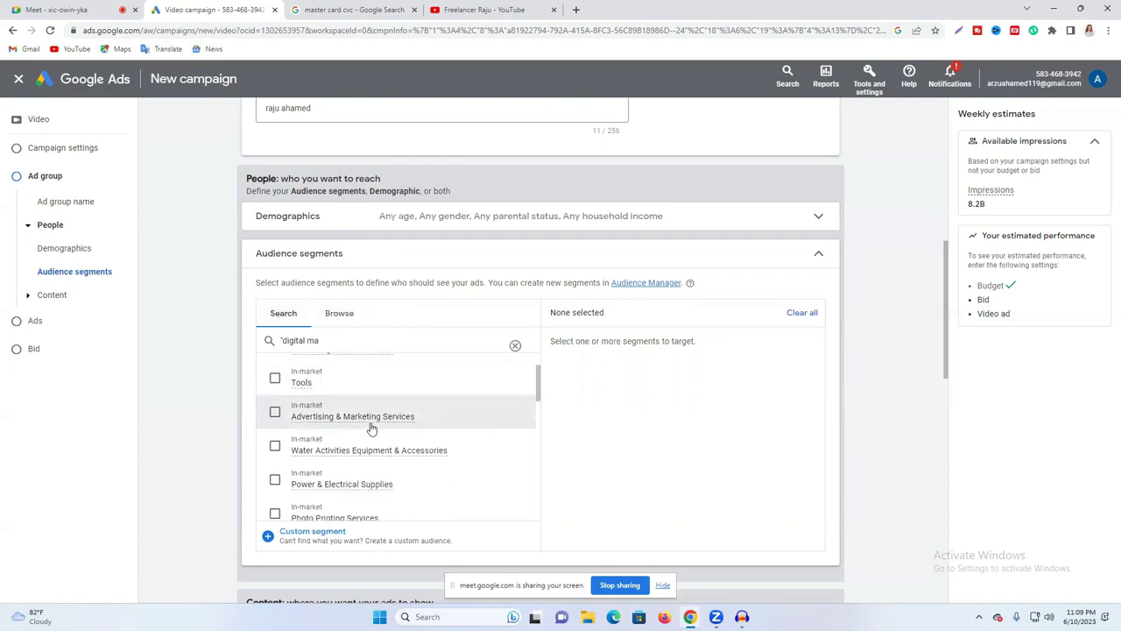
scroll(370, 462, "down", 2)
scroll(371, 462, "down", 2)
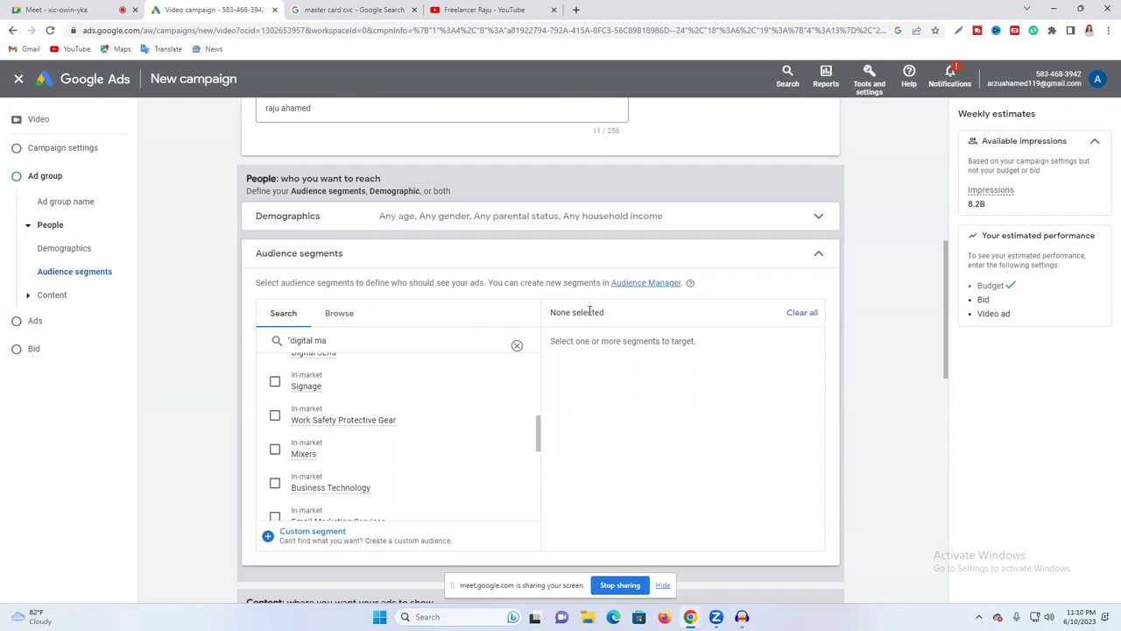
Step: Search the audience segments for "digital marketing" and select Digital Marketing Services and Online Marketing
triple_click(300, 340)
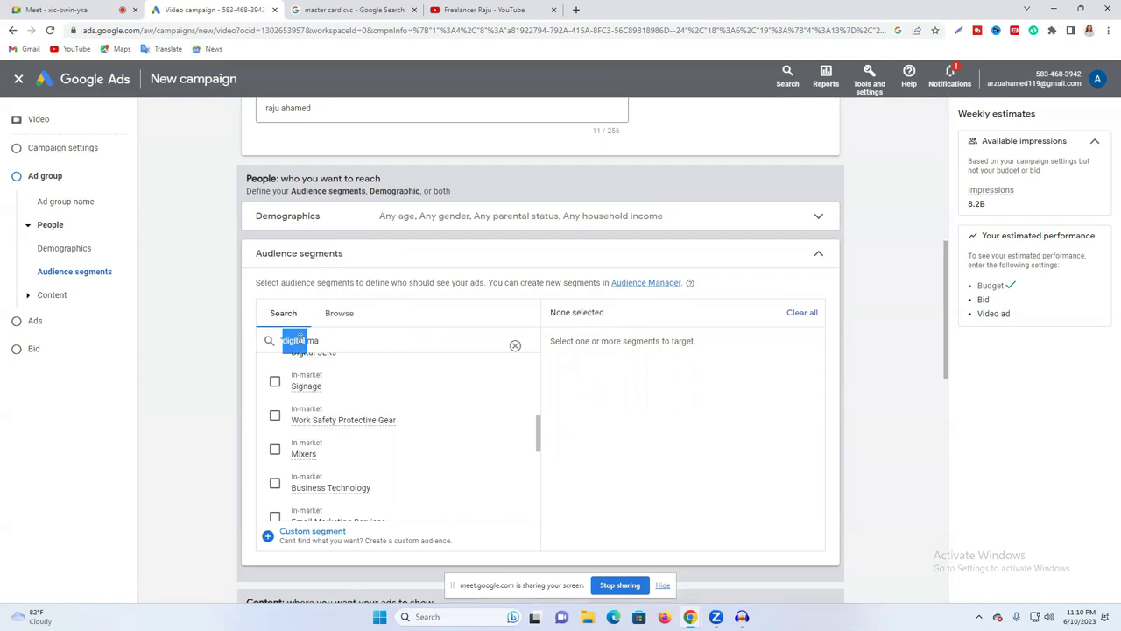
type("di")
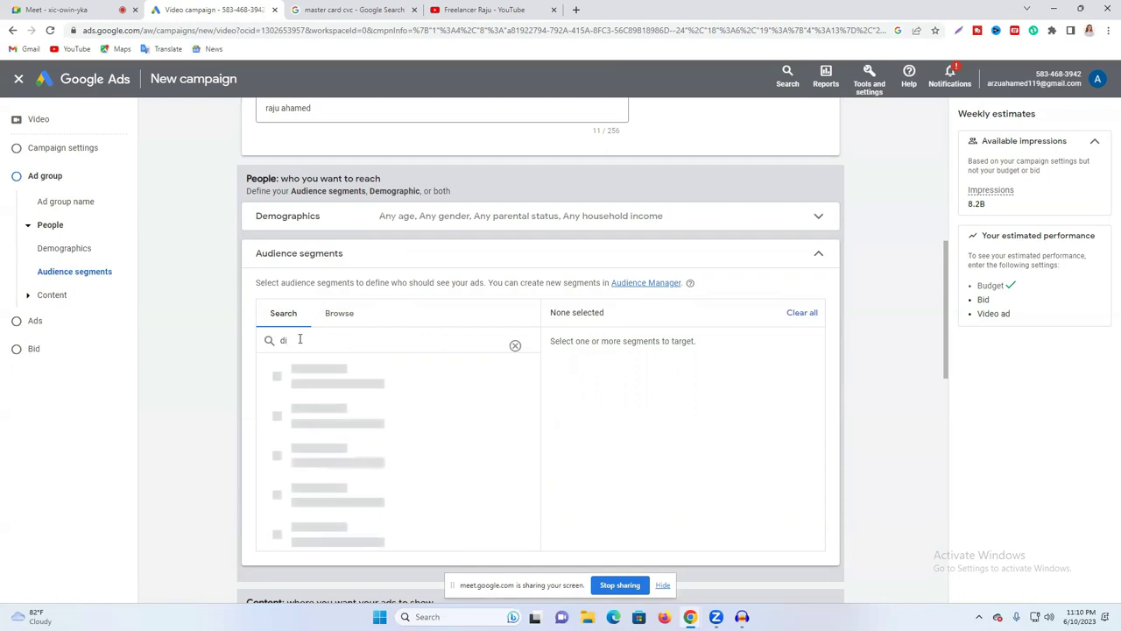
type("gital marketing")
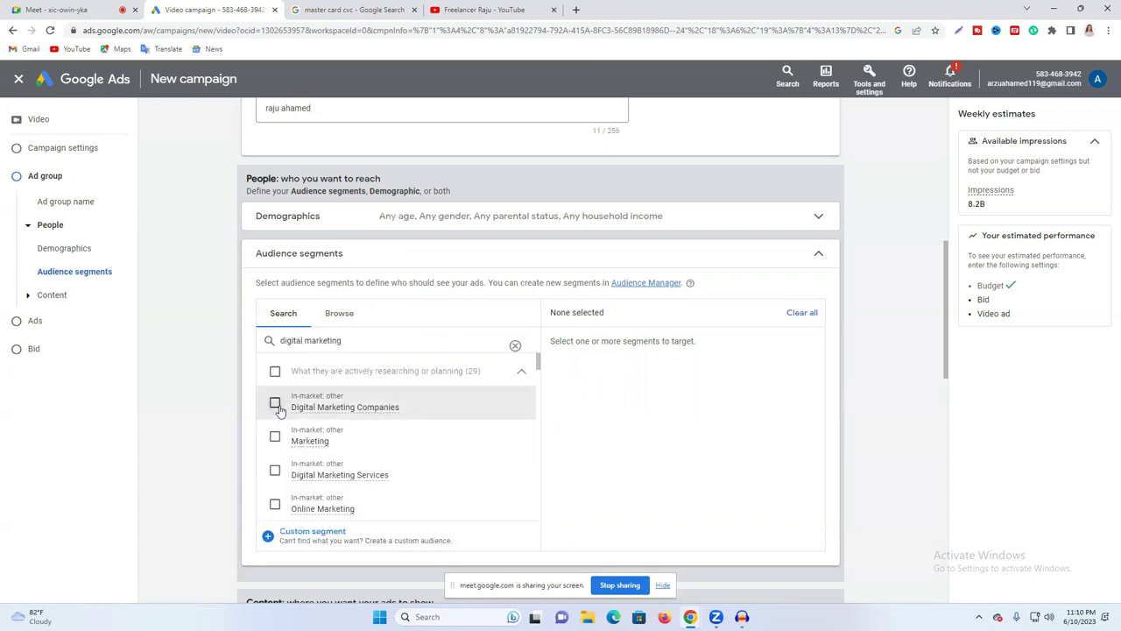
left_click(275, 473)
left_click(274, 505)
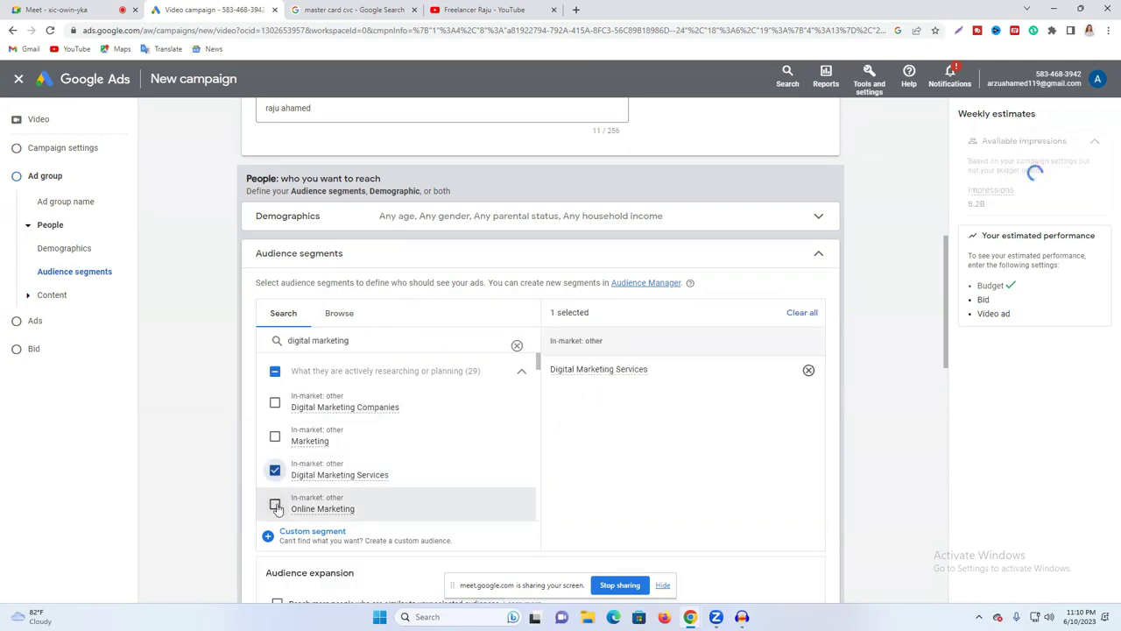
Step: Clear all selected audience segments and collapse the Audience segments section
scroll(626, 408, "down", 1)
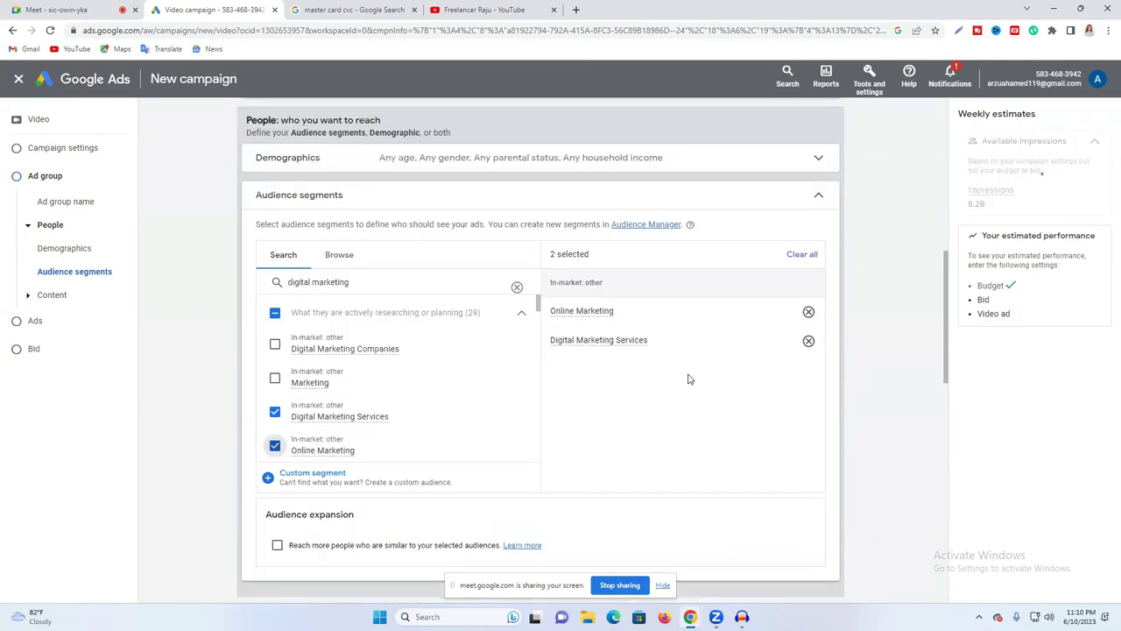
left_click(801, 255)
left_click(818, 194)
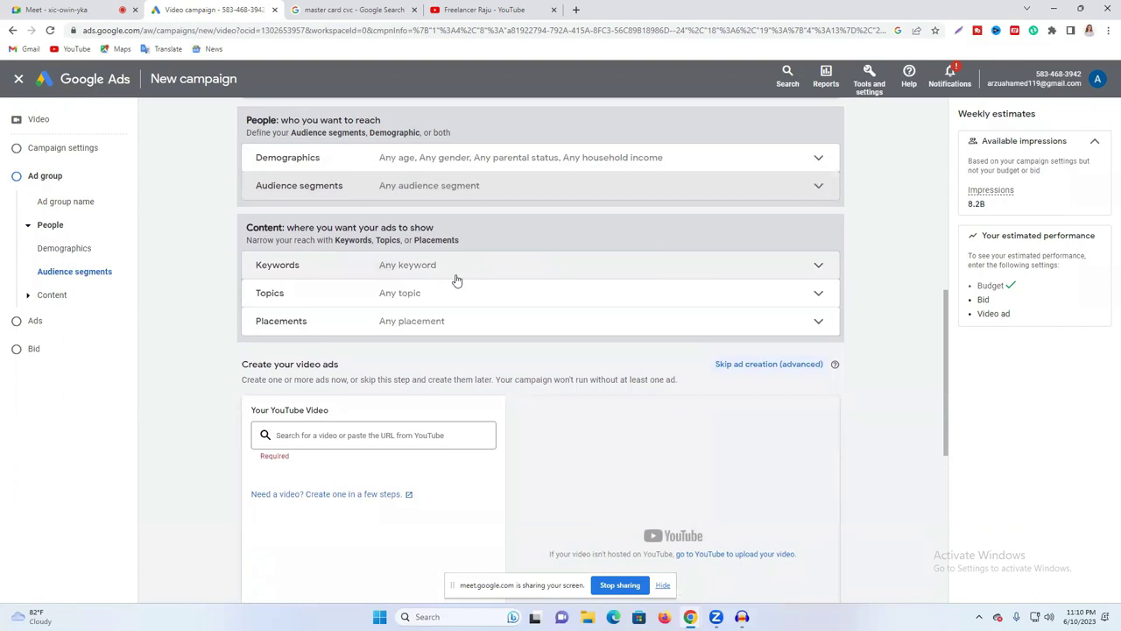
Step: Expand Keywords, re-examine the audience segment search results and browse categories, and collapse Audience segments
left_click(453, 278)
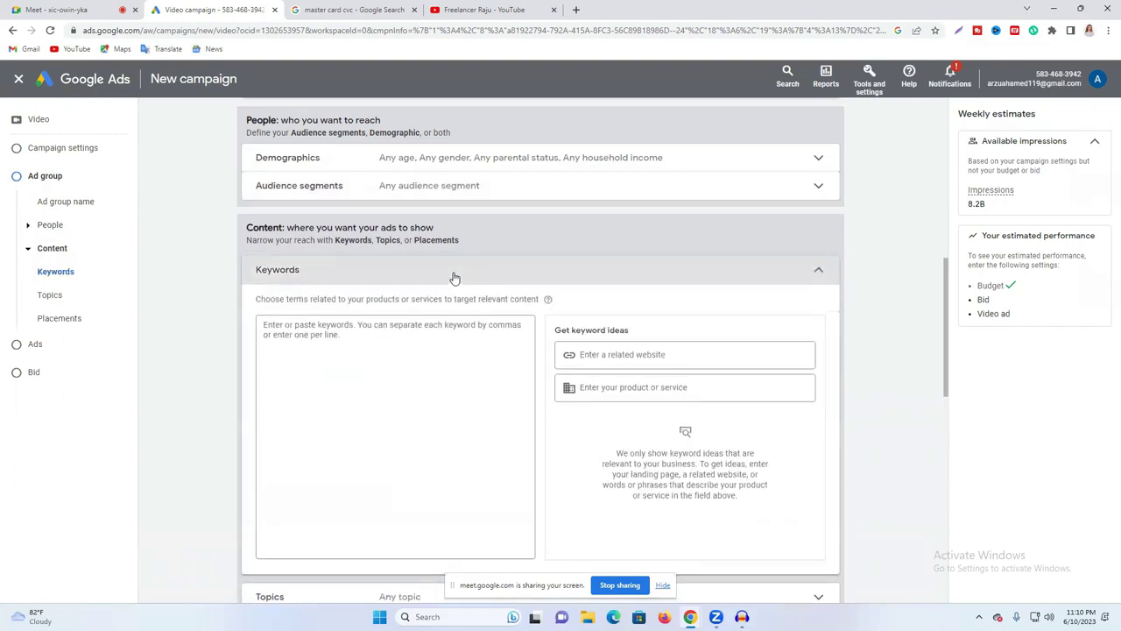
left_click(814, 189)
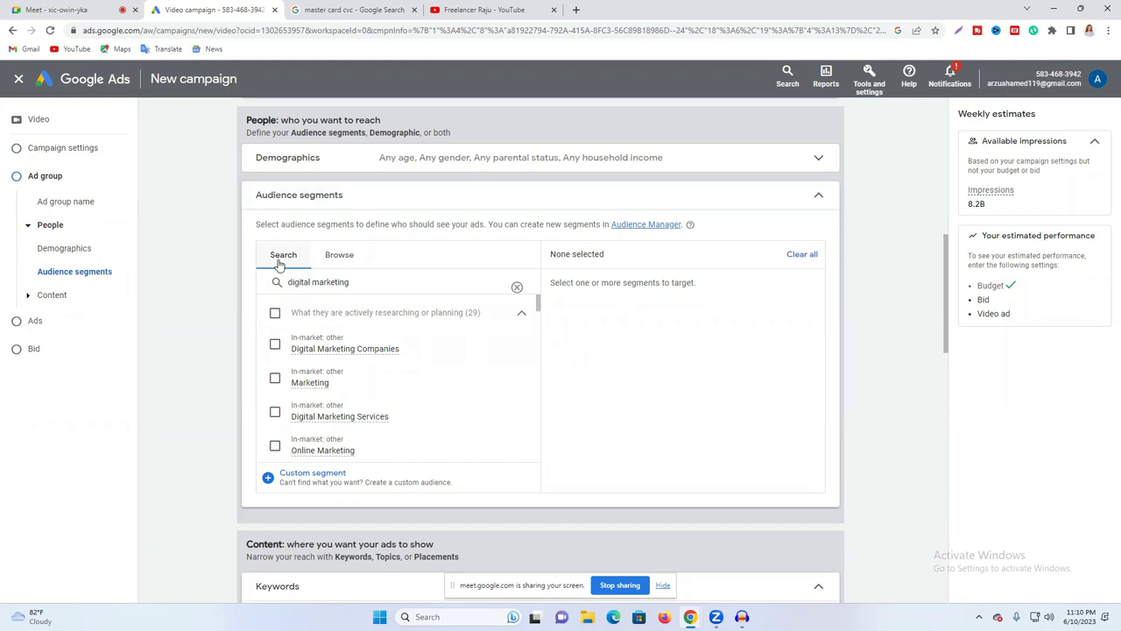
scroll(353, 376, "down", 4)
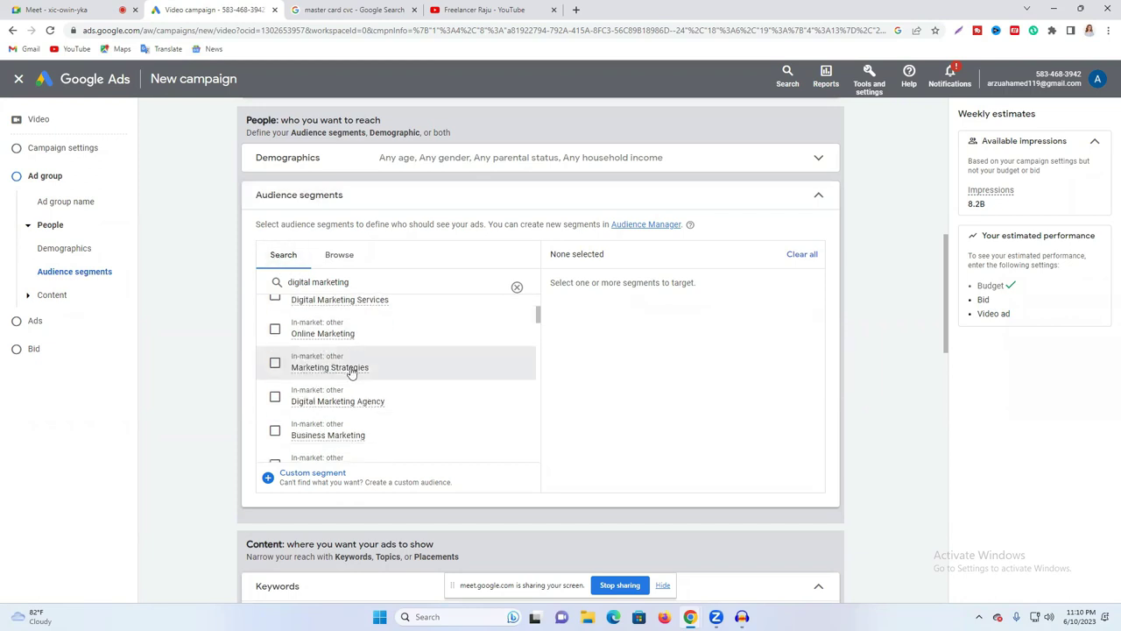
left_click(339, 254)
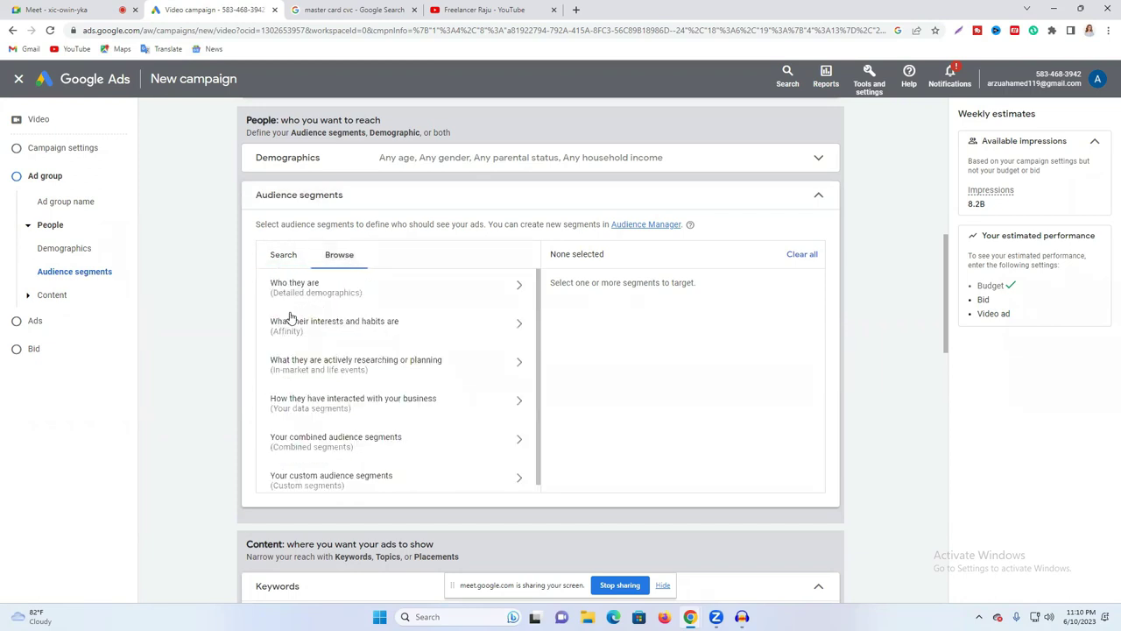
scroll(341, 407, "down", 1)
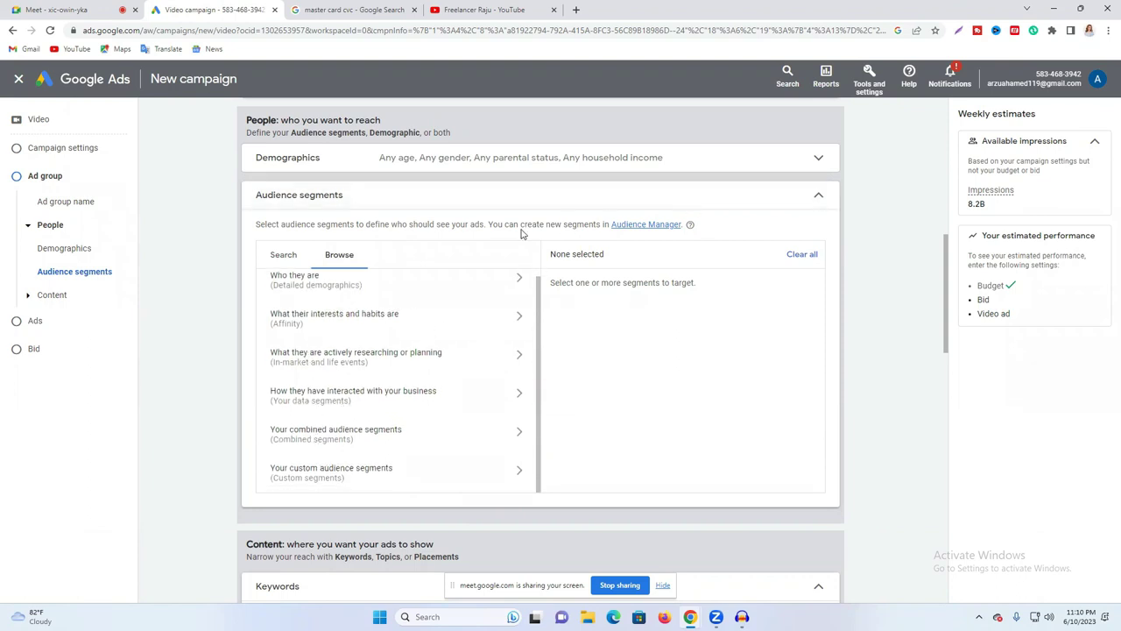
left_click(819, 200)
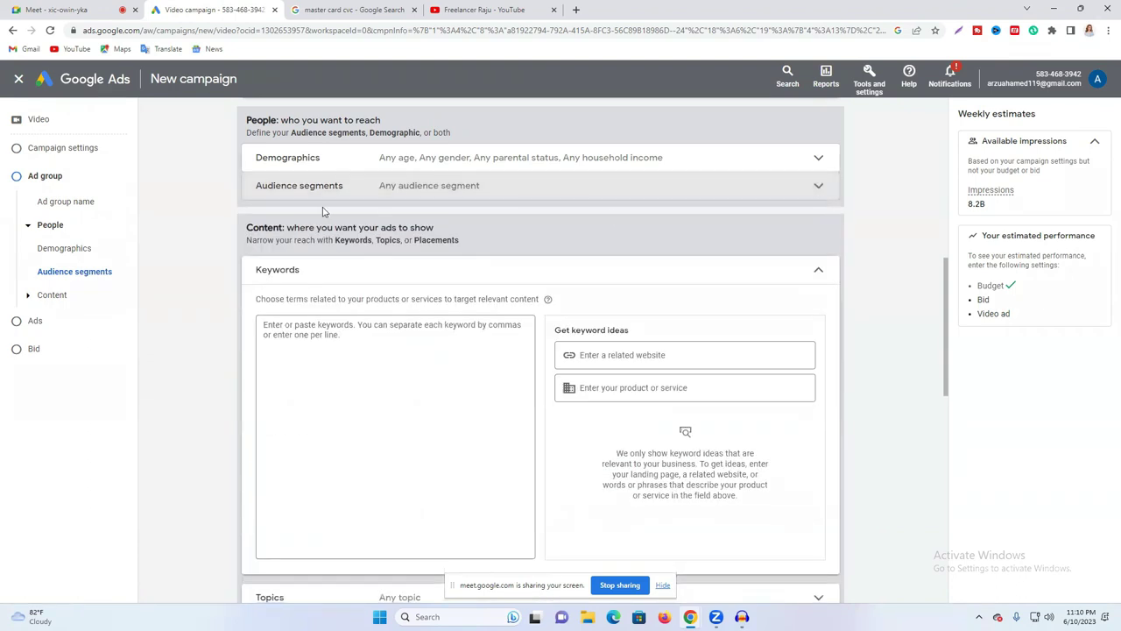
Step: Enter "digital marketing" in quotation marks as the ad group's first content keyword
scroll(460, 298, "down", 1)
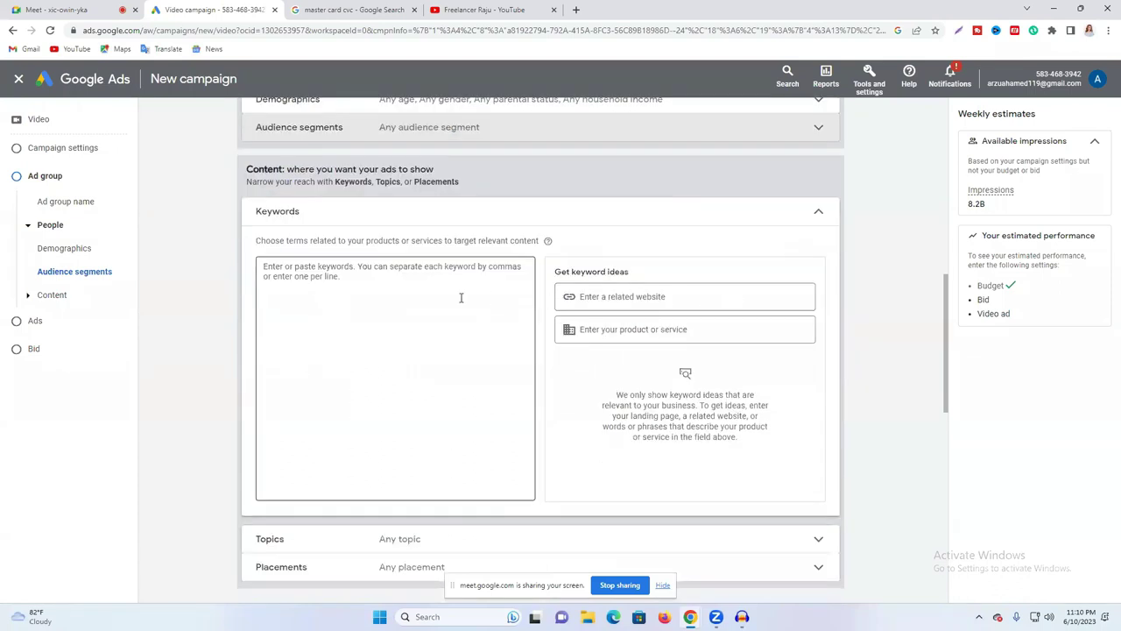
left_click(336, 280)
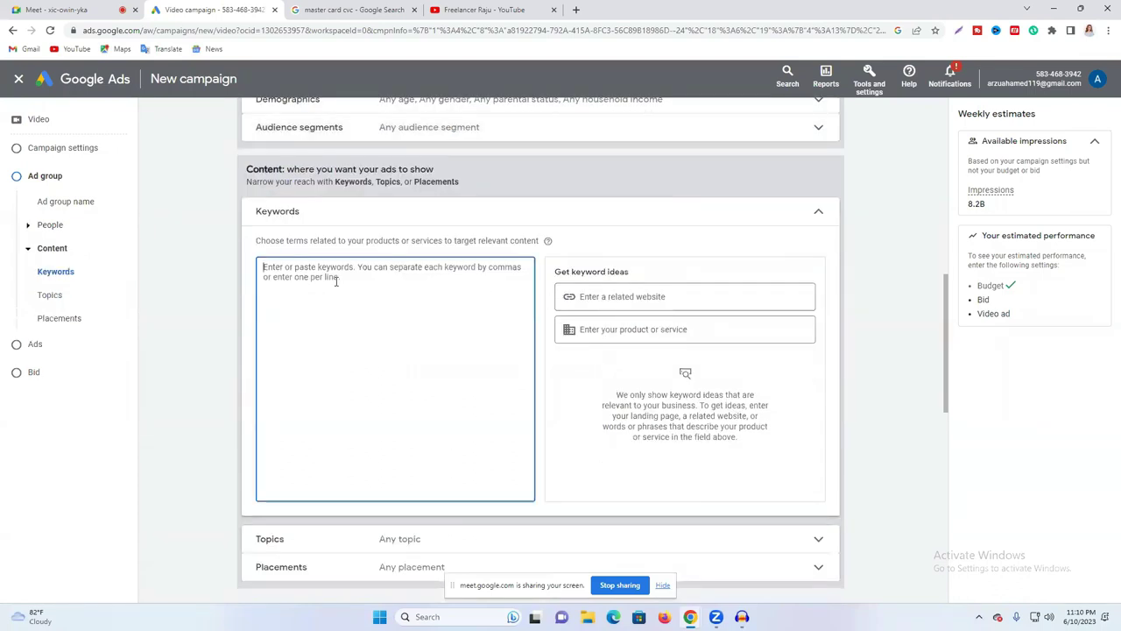
type("digital ")
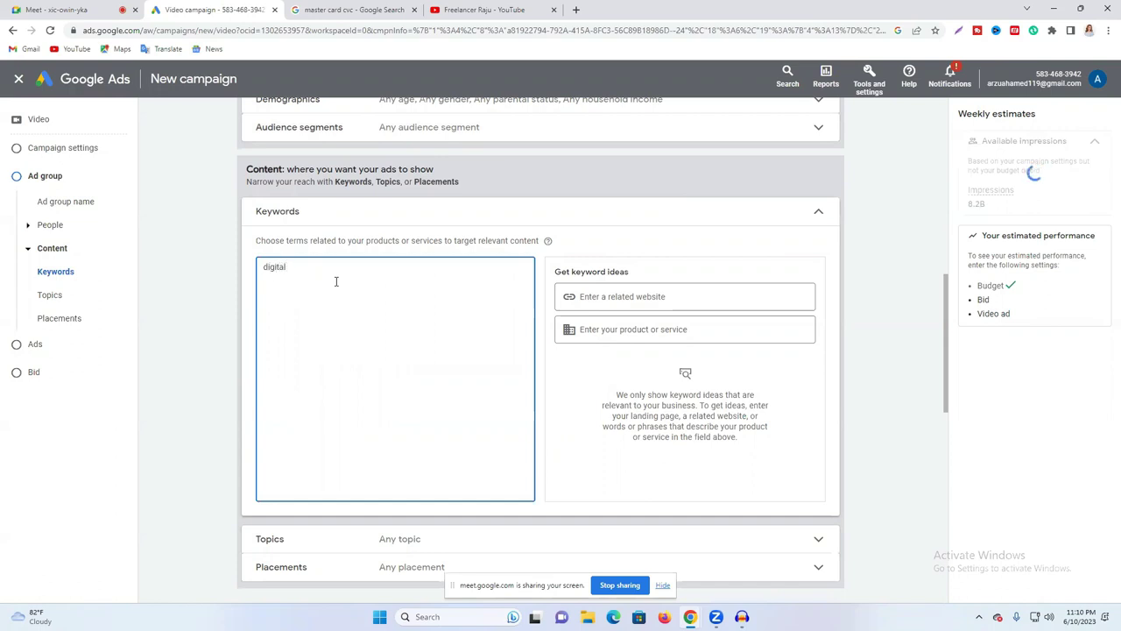
type("marketing\"")
left_click(265, 270)
type("\"")
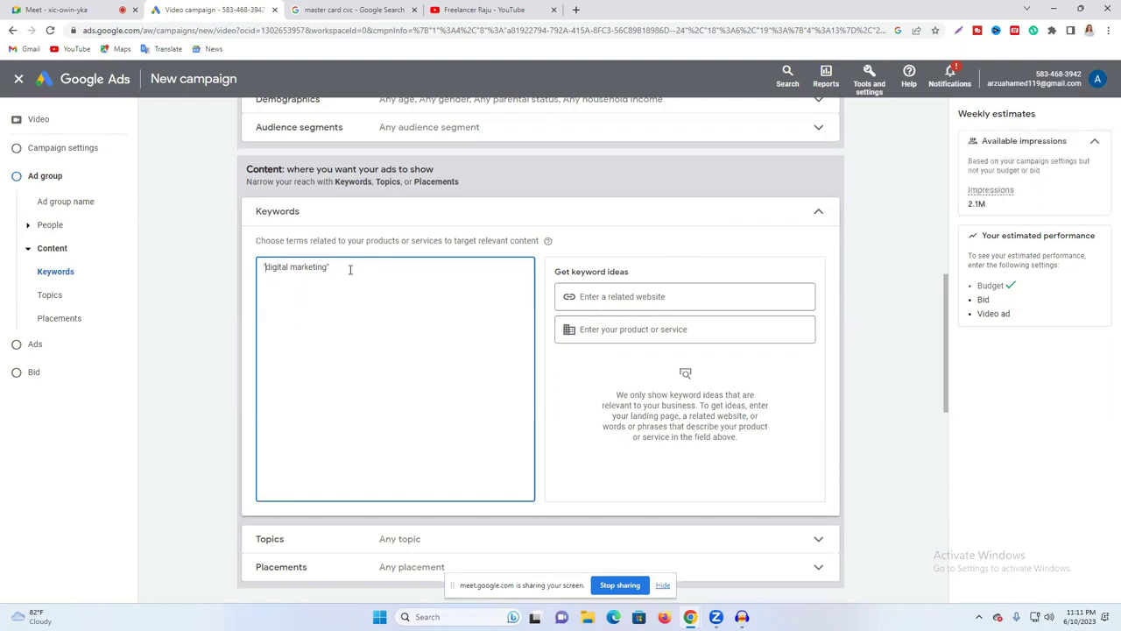
Step: Copy the term digital marketing from the keyword list and get keyword ideas for it as the product or service
triple_click(347, 267)
left_click(276, 271)
left_click_drag(267, 270, 323, 266)
right_click(327, 266)
left_click(409, 311)
left_click(642, 296)
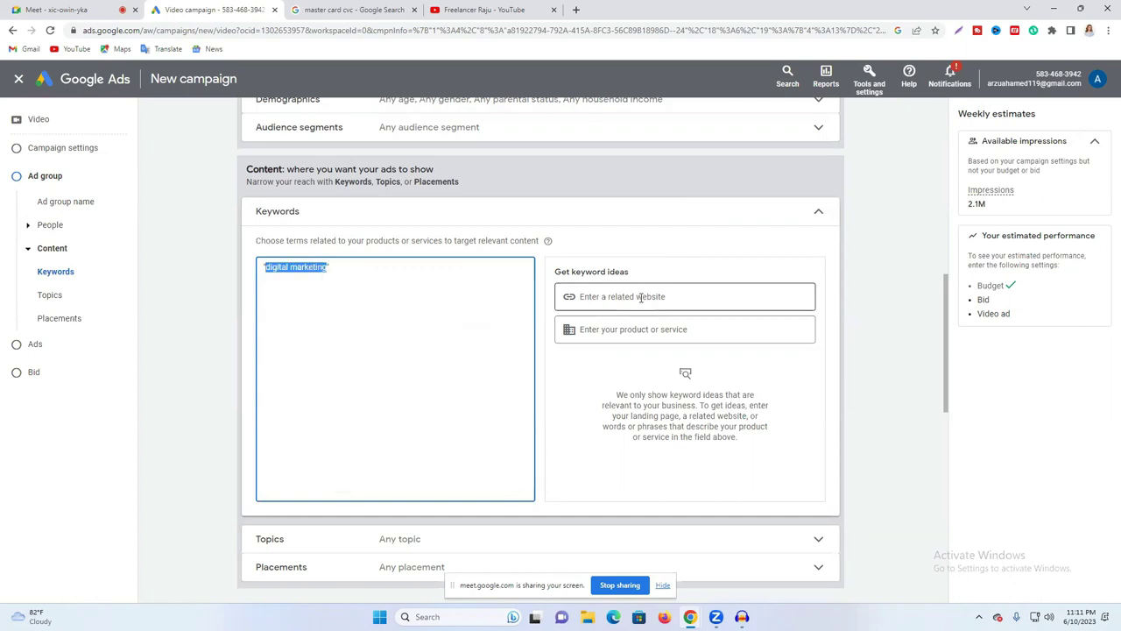
left_click(631, 330)
key("ctrl+v")
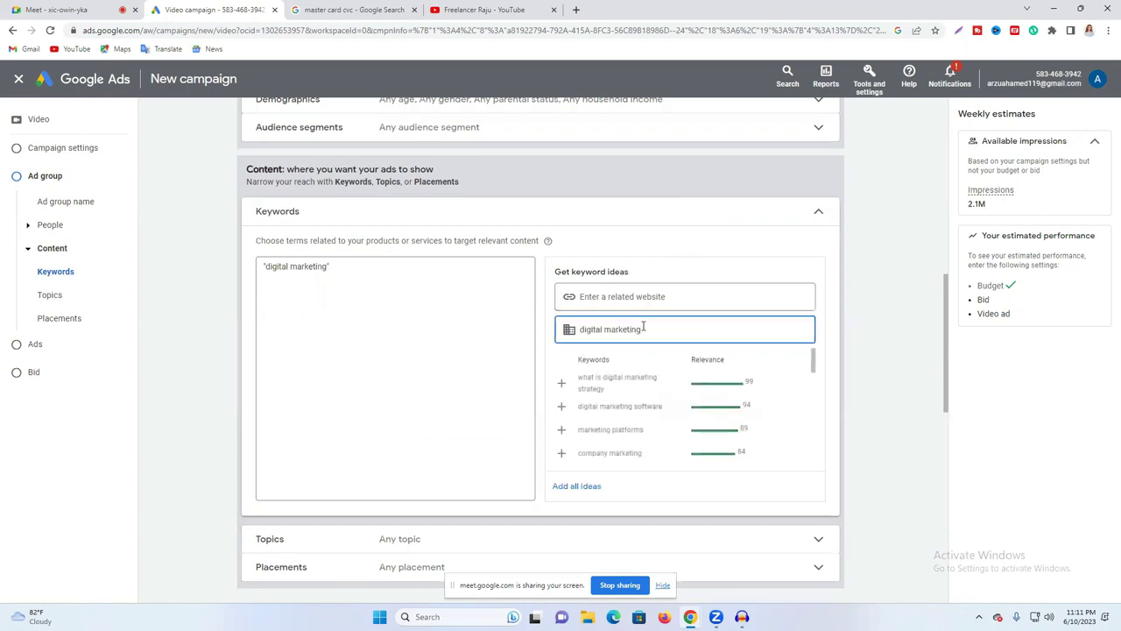
Step: Add the keyword ideas digital media strategy, marketing news, business marketing services and digital marketing small business
scroll(695, 402, "down", 2)
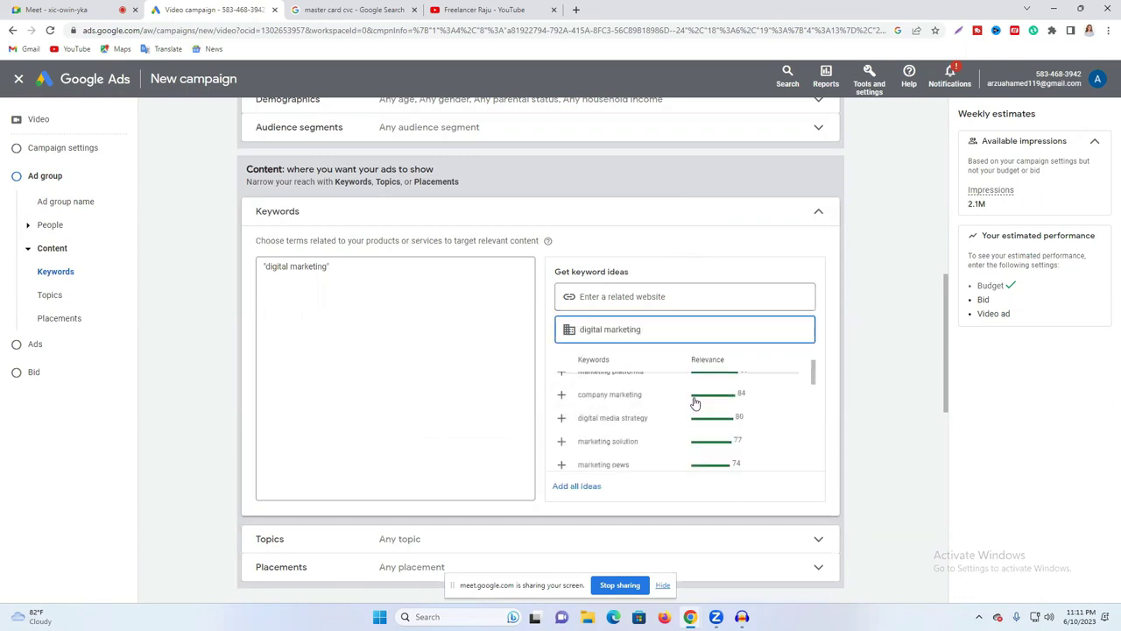
left_click(561, 418)
left_click(562, 443)
left_click(561, 441)
left_click(562, 464)
scroll(657, 427, "down", 1)
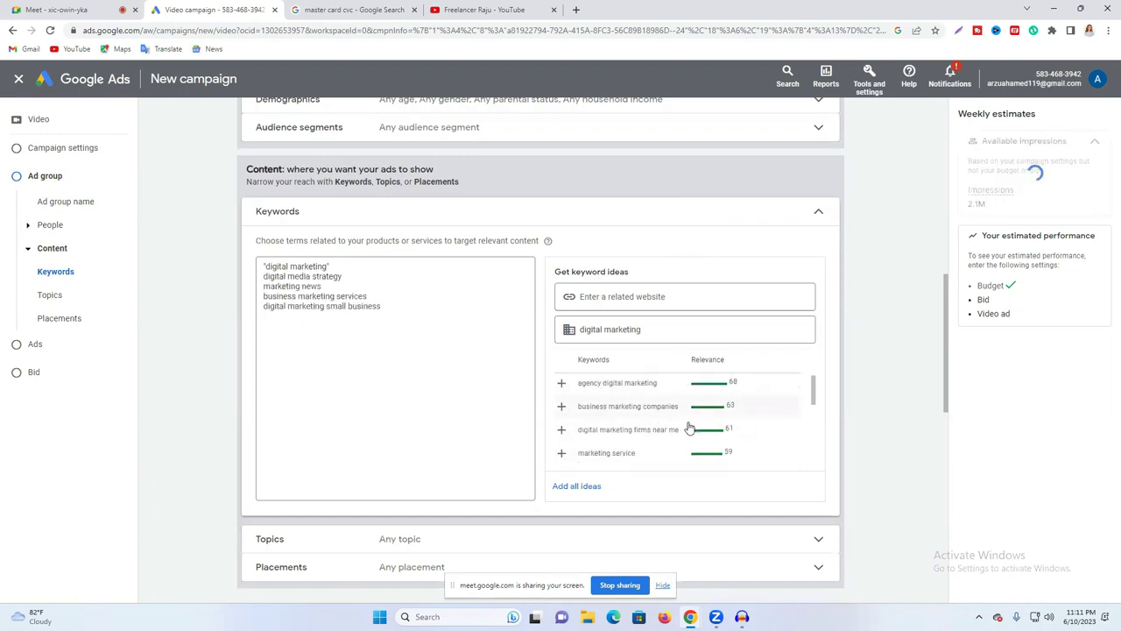
Step: Add digital marketing firms near me, advertising digital marketing, marketing service, business marketing companies and agency digital marketing as keywords, and collapse Keywords
left_click(561, 429)
left_click(562, 453)
left_click(561, 430)
left_click(562, 405)
left_click(561, 382)
left_click(361, 279)
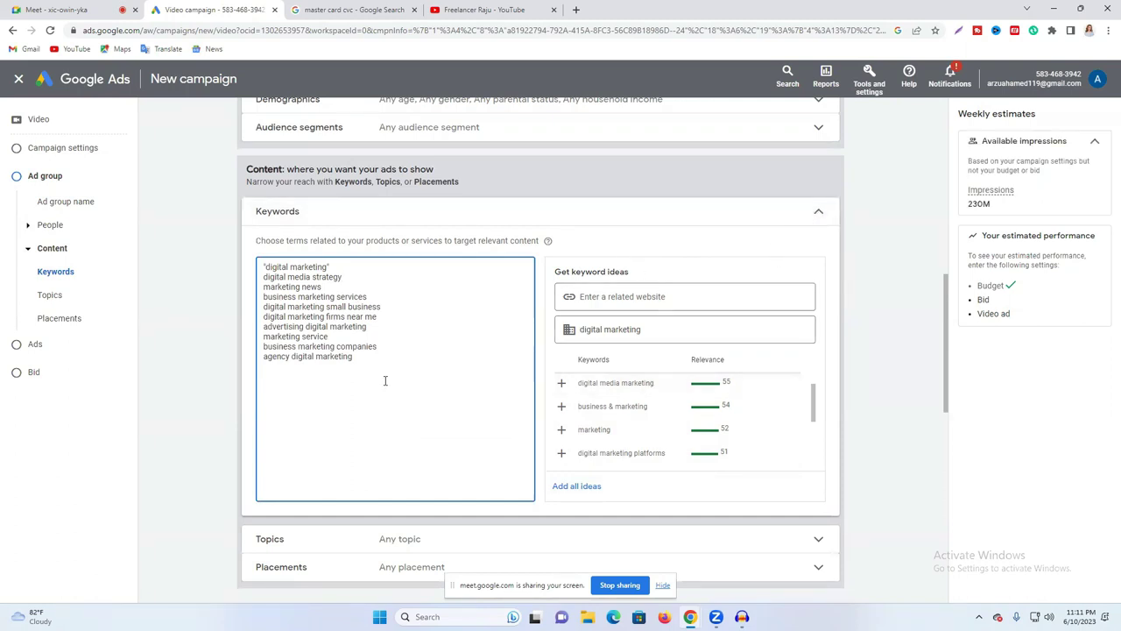
left_click_drag(381, 363, 260, 268)
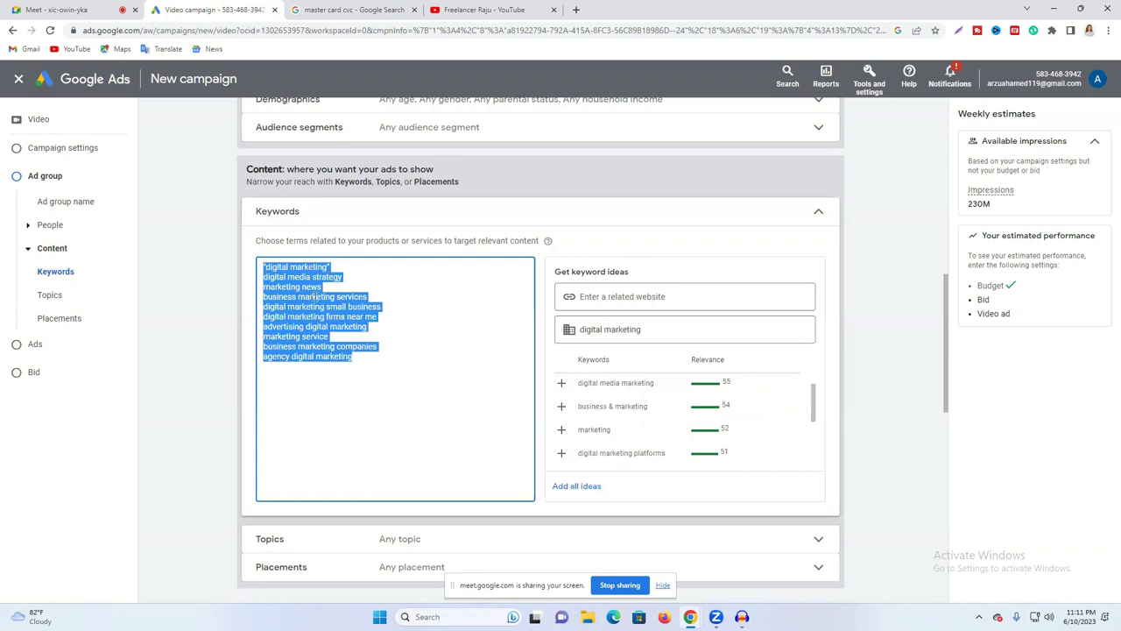
left_click(819, 211)
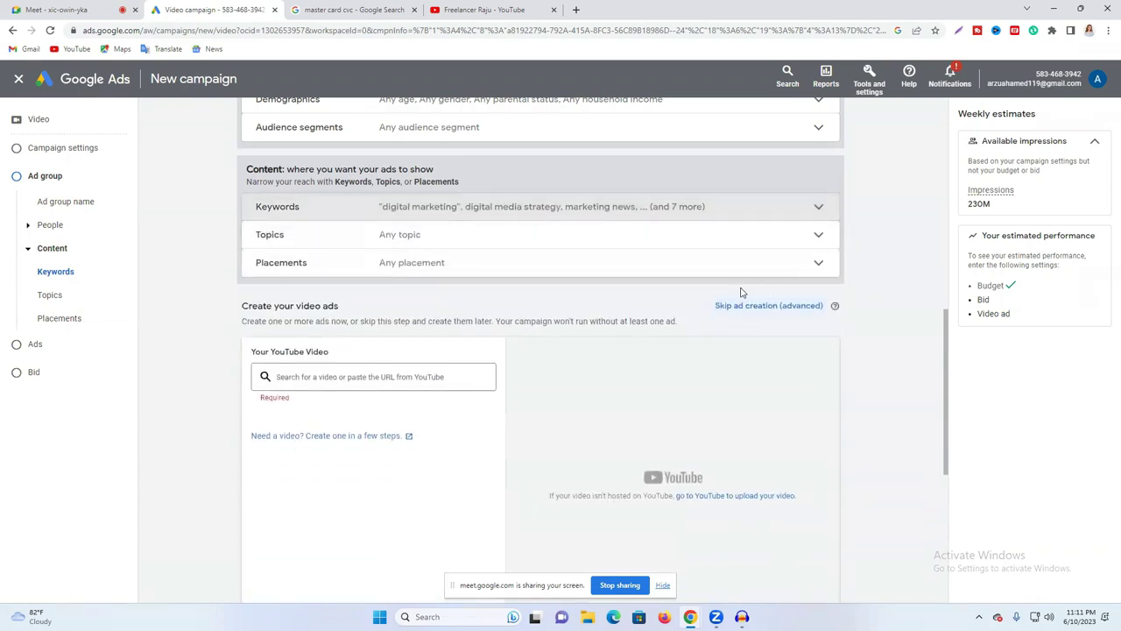
Step: Expand Topics and examine the list of topic categories available for content targeting
left_click(517, 243)
scroll(385, 213, "up", 1)
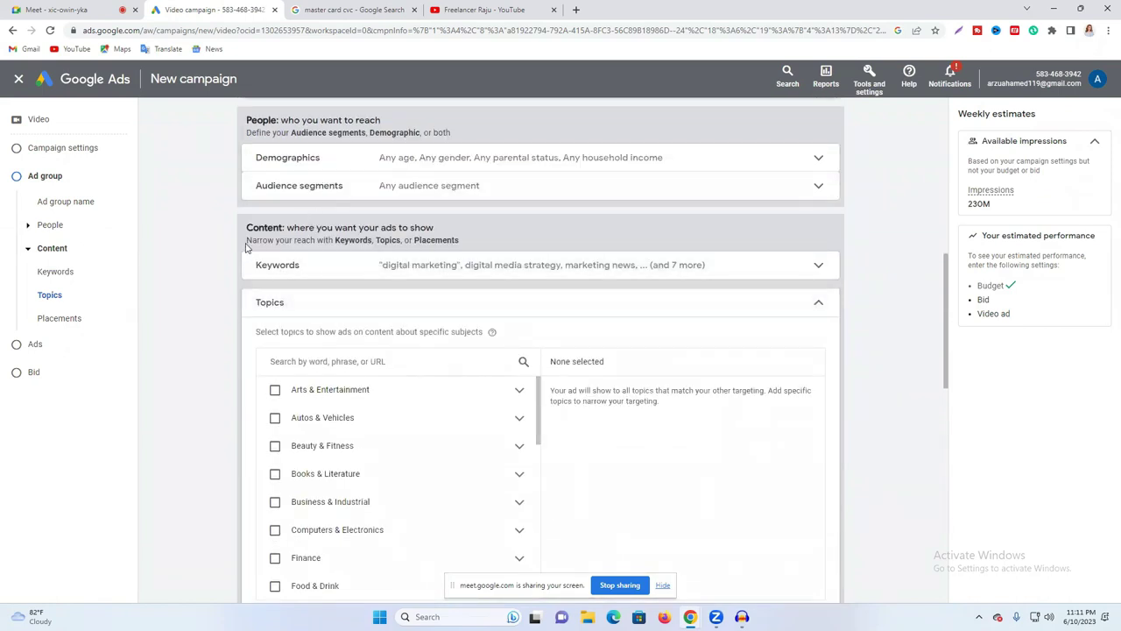
scroll(675, 322, "down", 2)
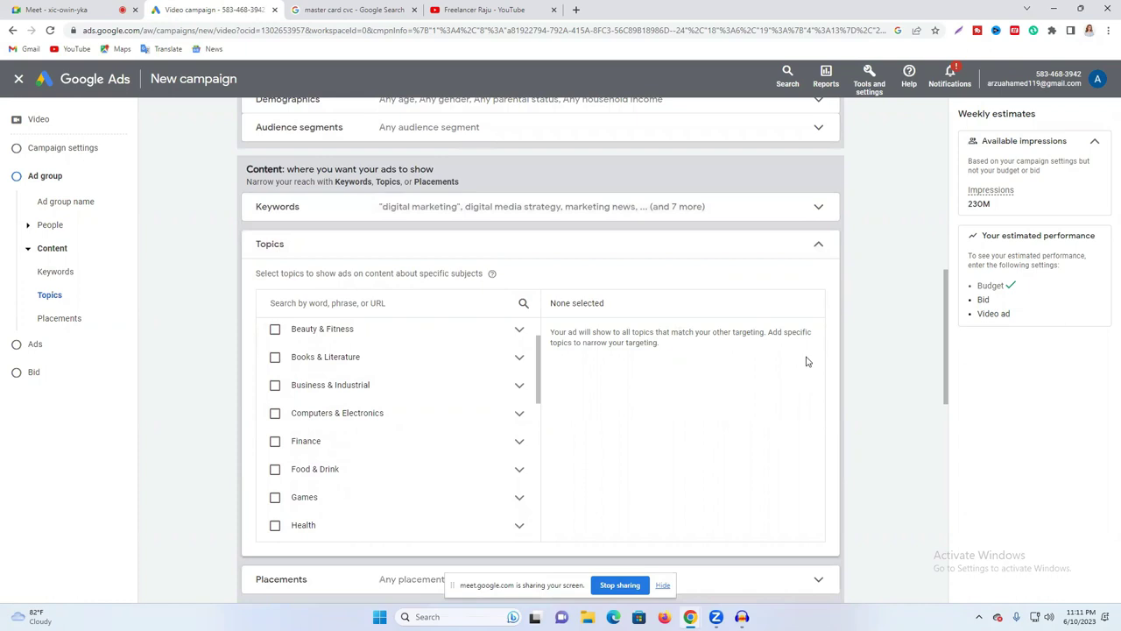
scroll(789, 368, "down", 2)
scroll(386, 331, "up", 1)
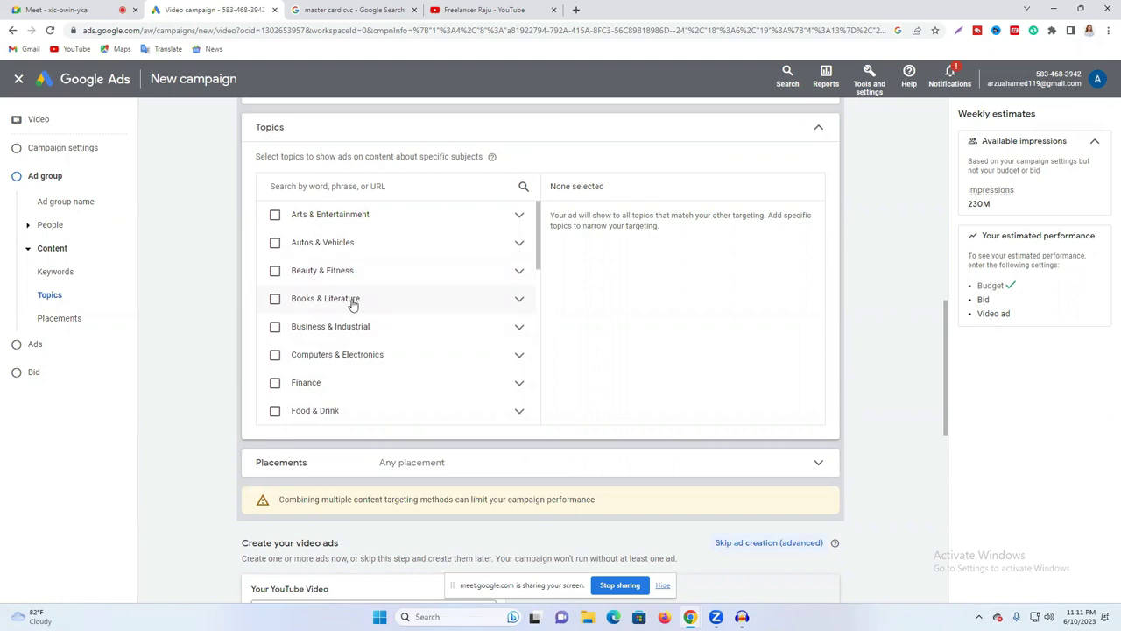
scroll(353, 303, "down", 1)
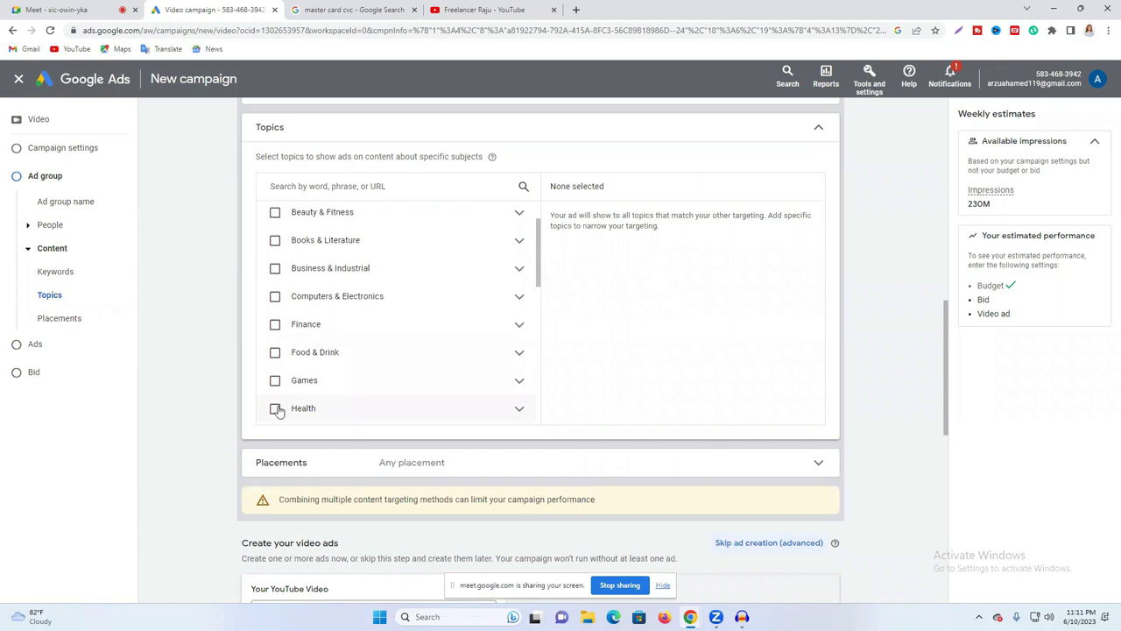
scroll(309, 324, "up", 1)
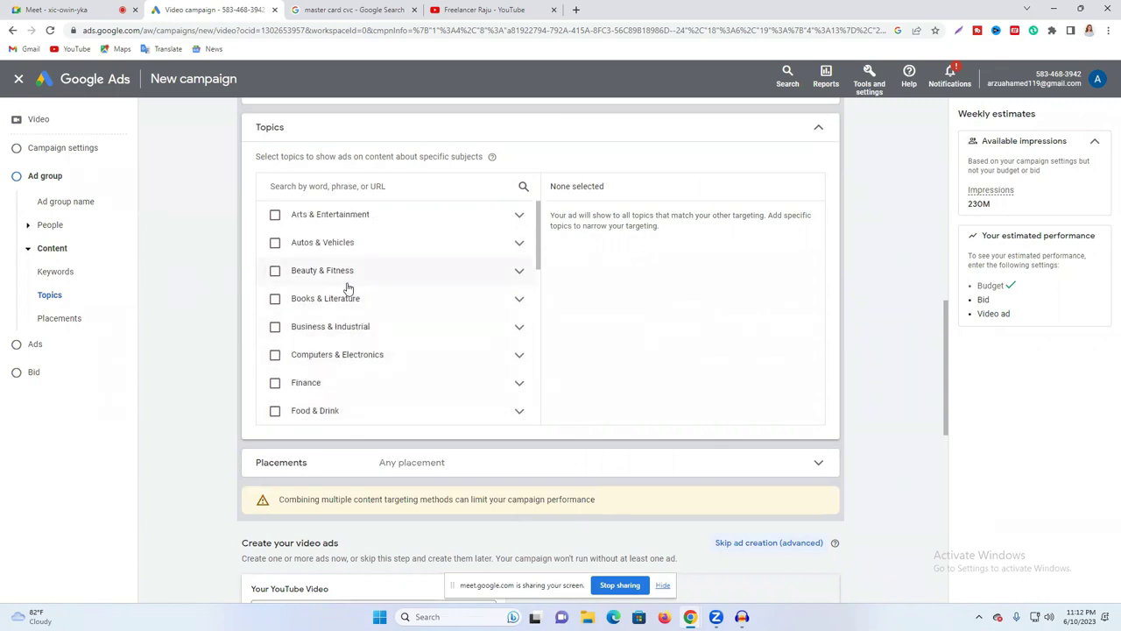
scroll(329, 375, "down", 3)
scroll(329, 375, "down", 6)
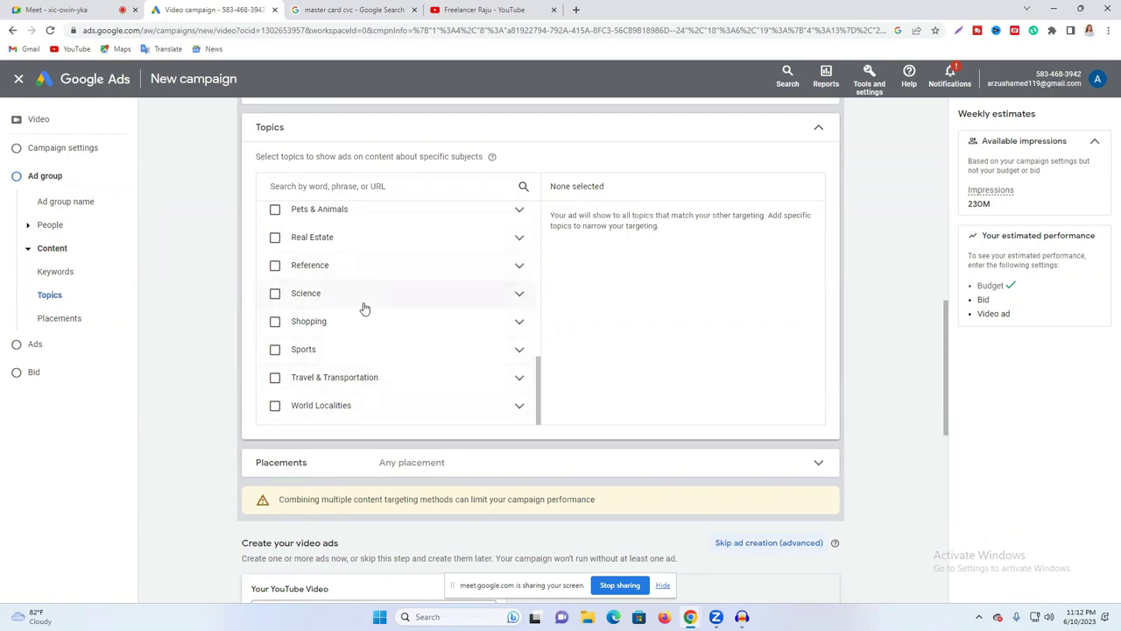
scroll(364, 309, "up", 1)
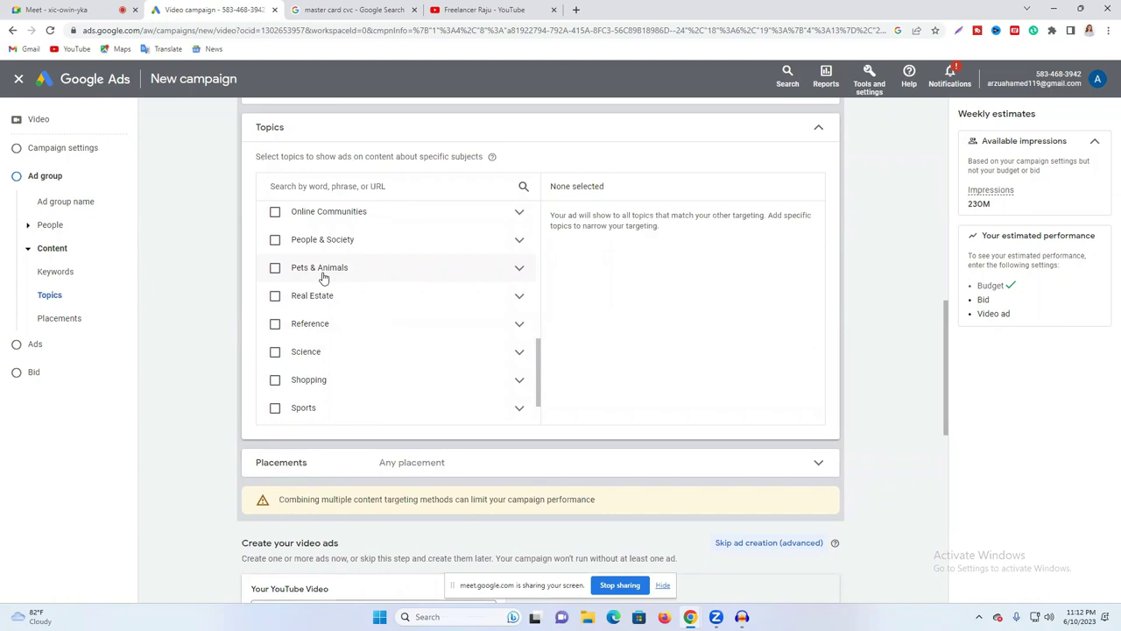
Step: Select the Pets & Animals topic, deselect it again, and collapse the Topics section
left_click(275, 267)
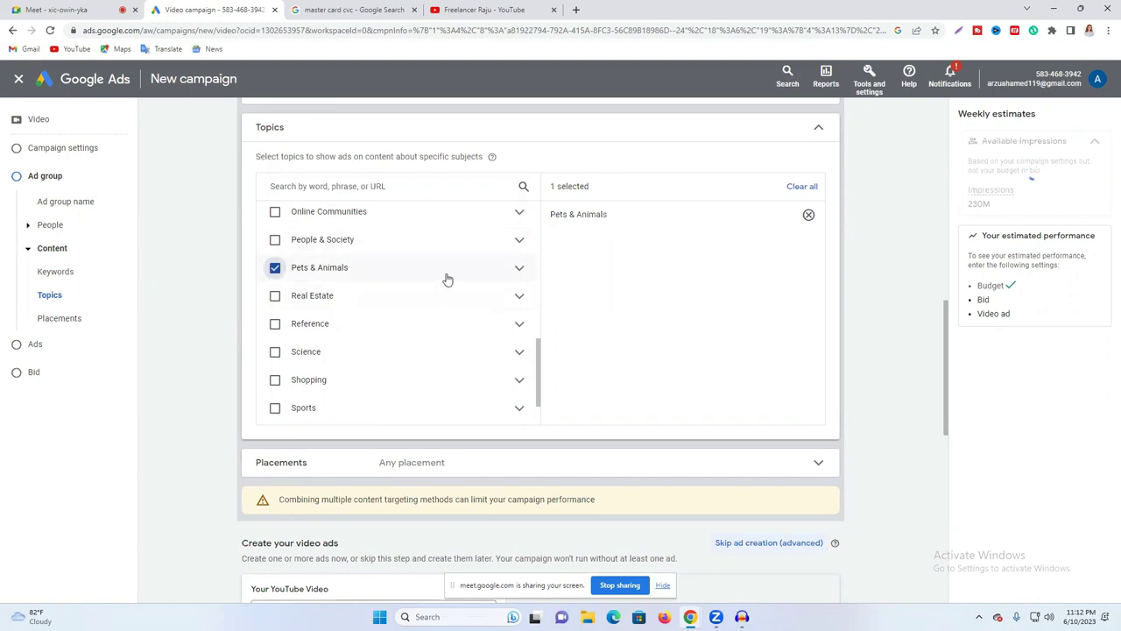
left_click(275, 268)
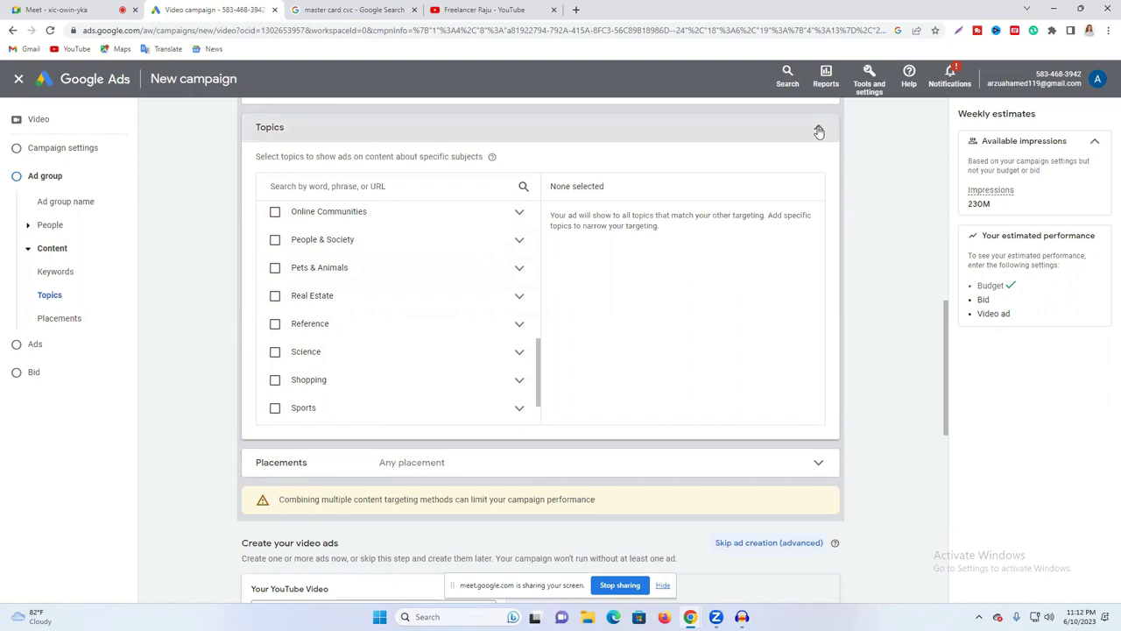
left_click(818, 127)
Step: Expand the Placements section and search the YouTube channels for "you" to look through matching placements
left_click(333, 153)
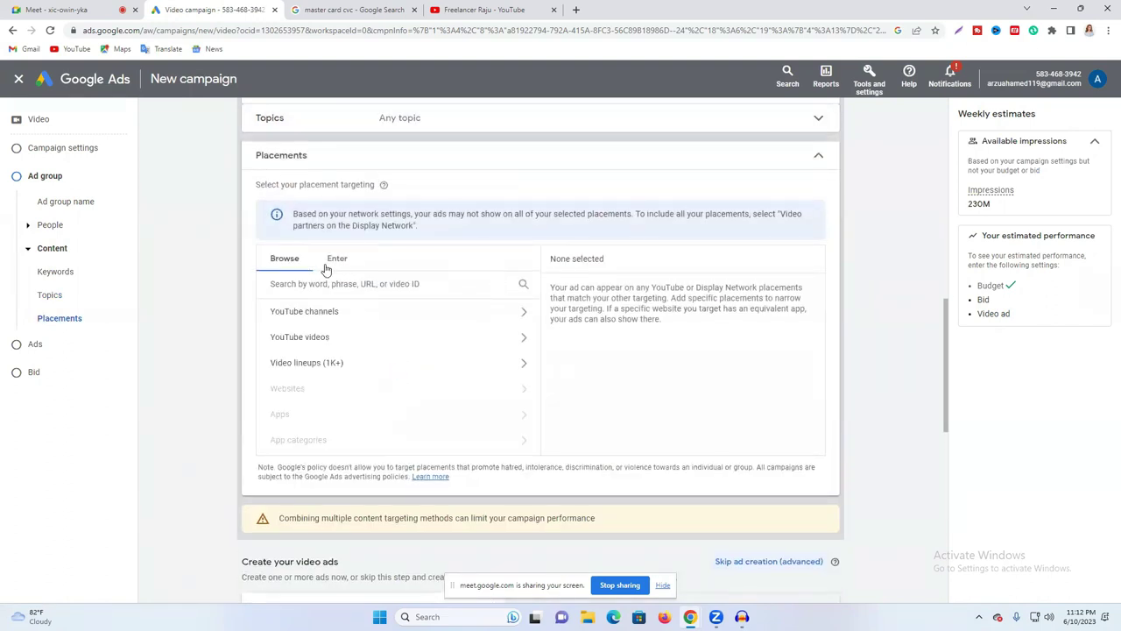
left_click(337, 314)
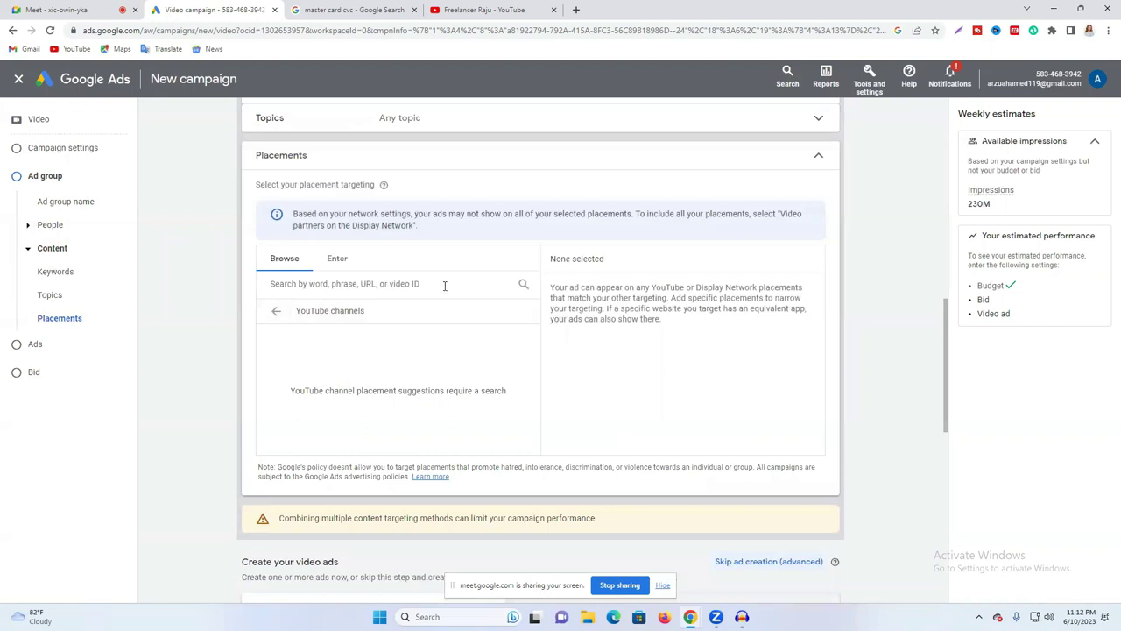
left_click(356, 283)
type("yo")
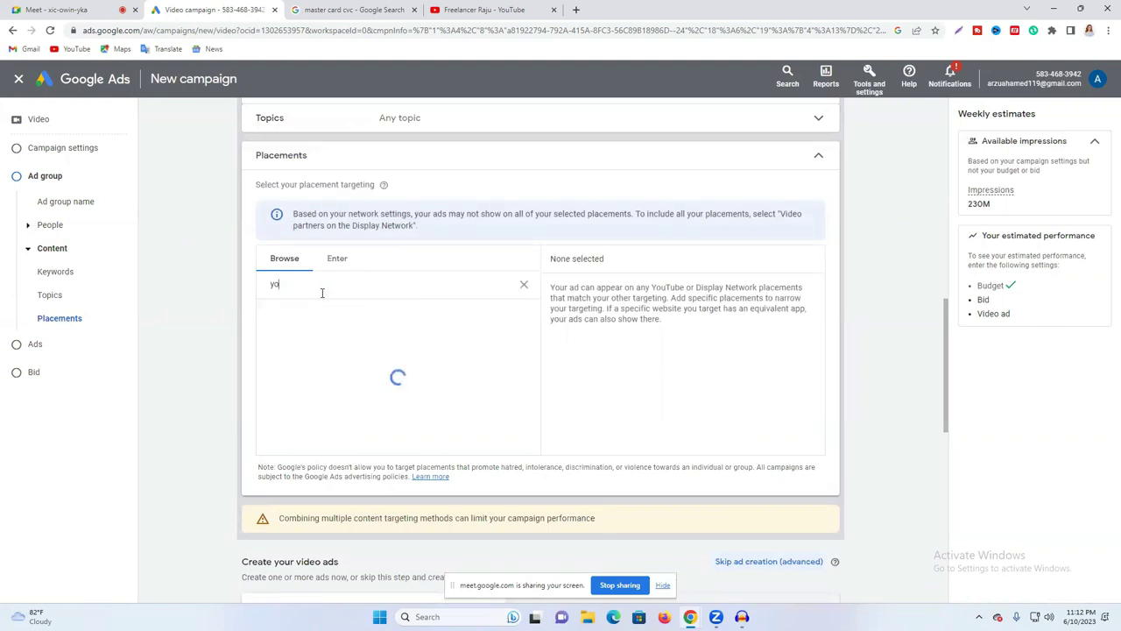
type("u")
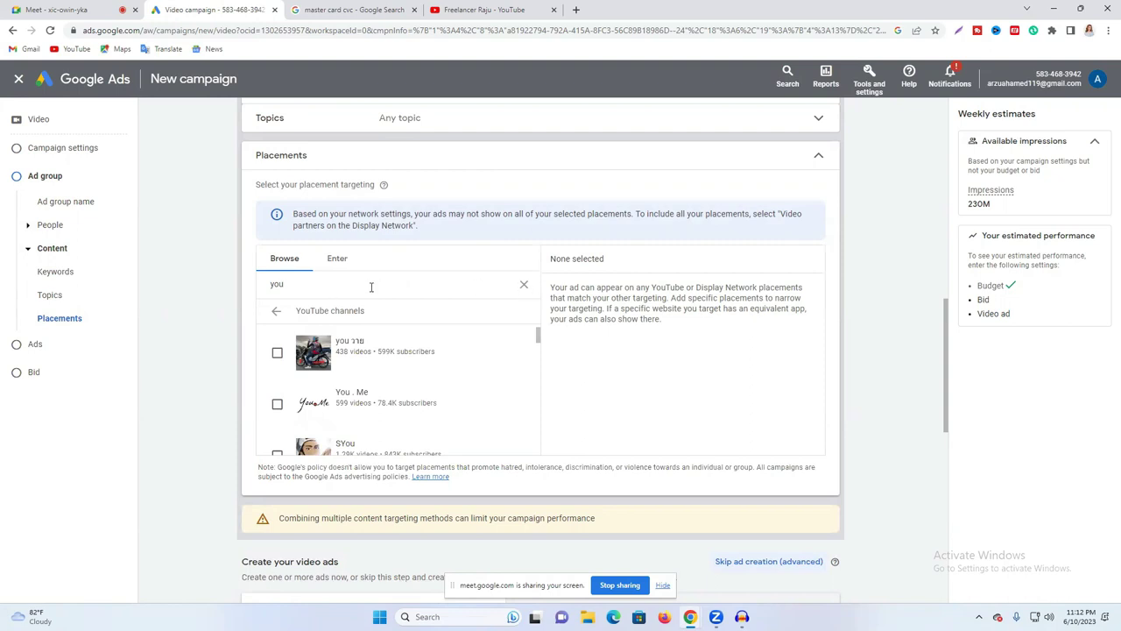
scroll(412, 419, "down", 2)
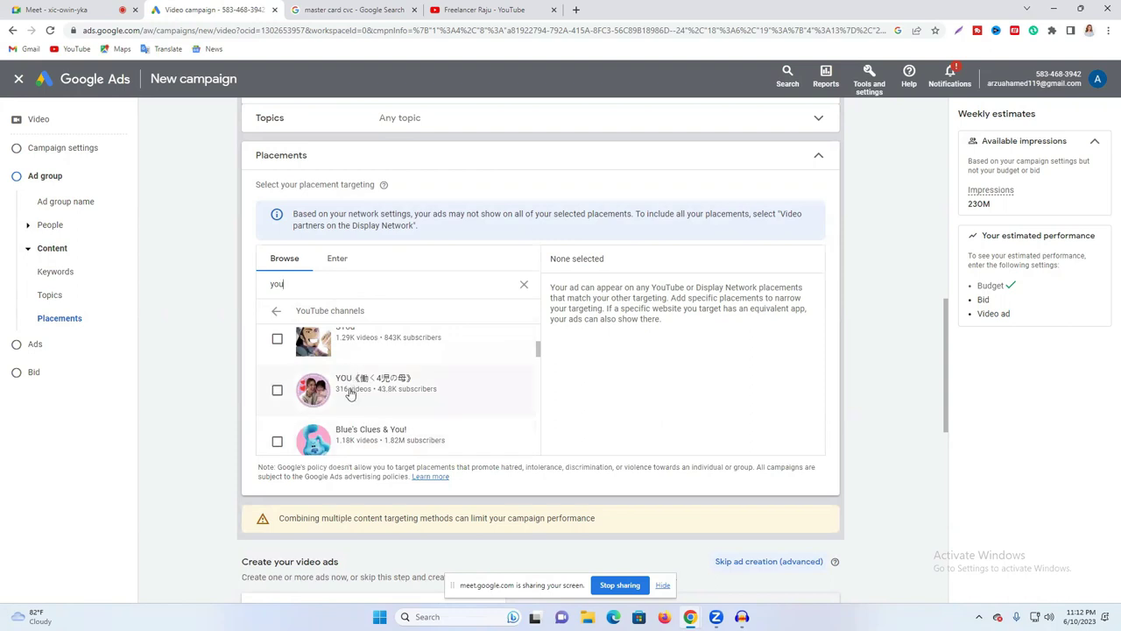
Step: Select the channel YOU《働く4児の母》 as a placement, clear the selection again, and collapse Placements
left_click(407, 394)
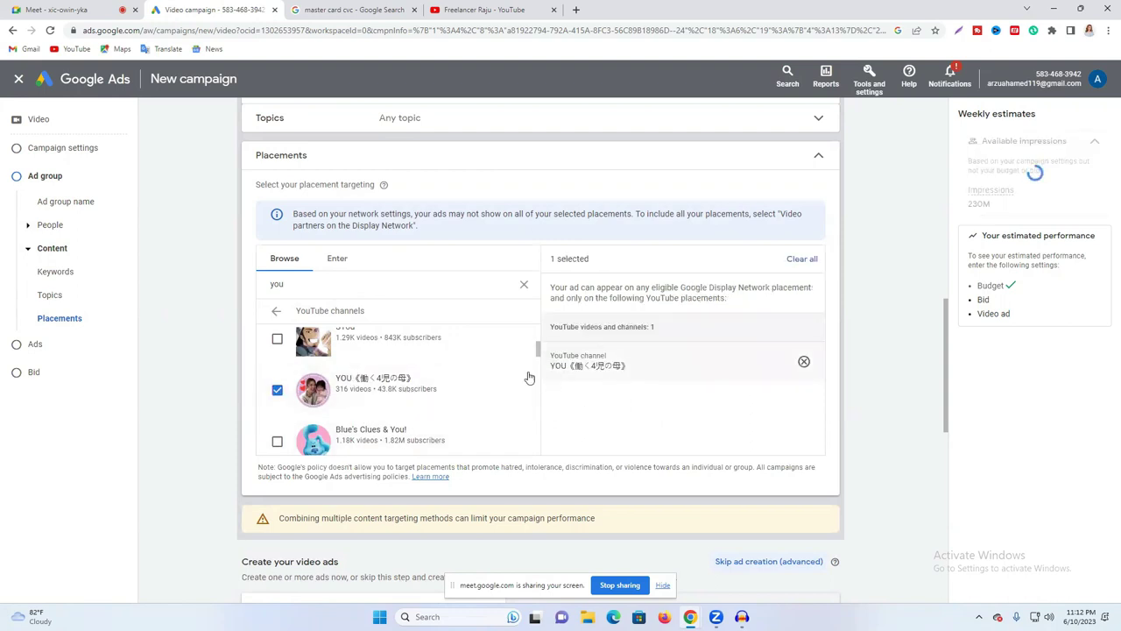
left_click(802, 259)
left_click(816, 163)
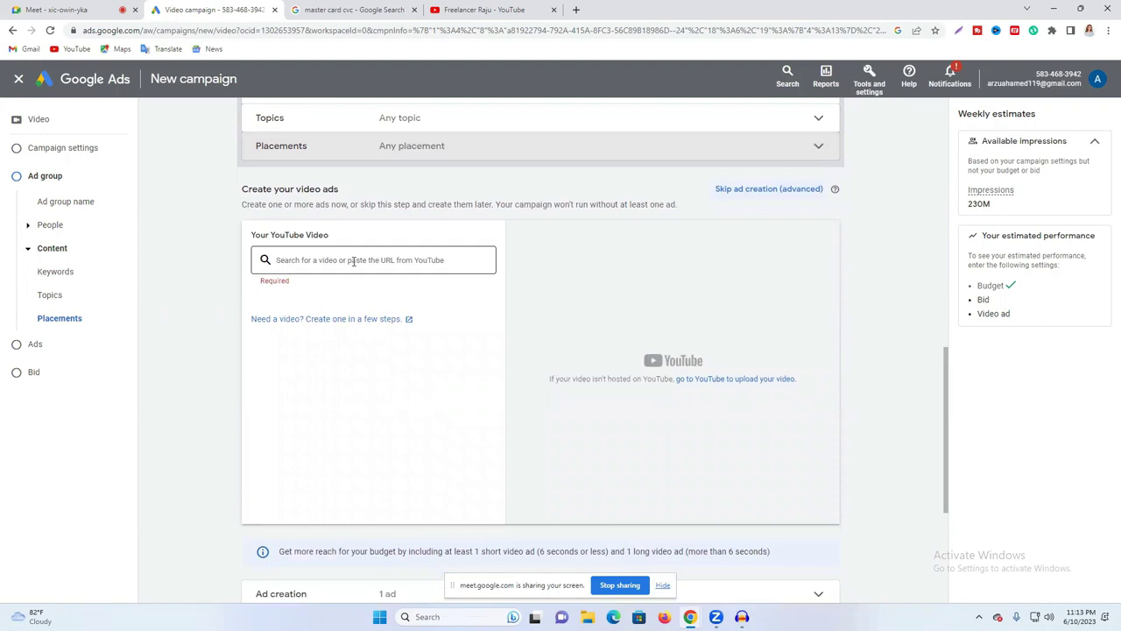
Step: Switch to the YouTube channel, sort its videos by popularity, and copy the share link of the Instagram Marketing Full Course video
left_click(353, 260)
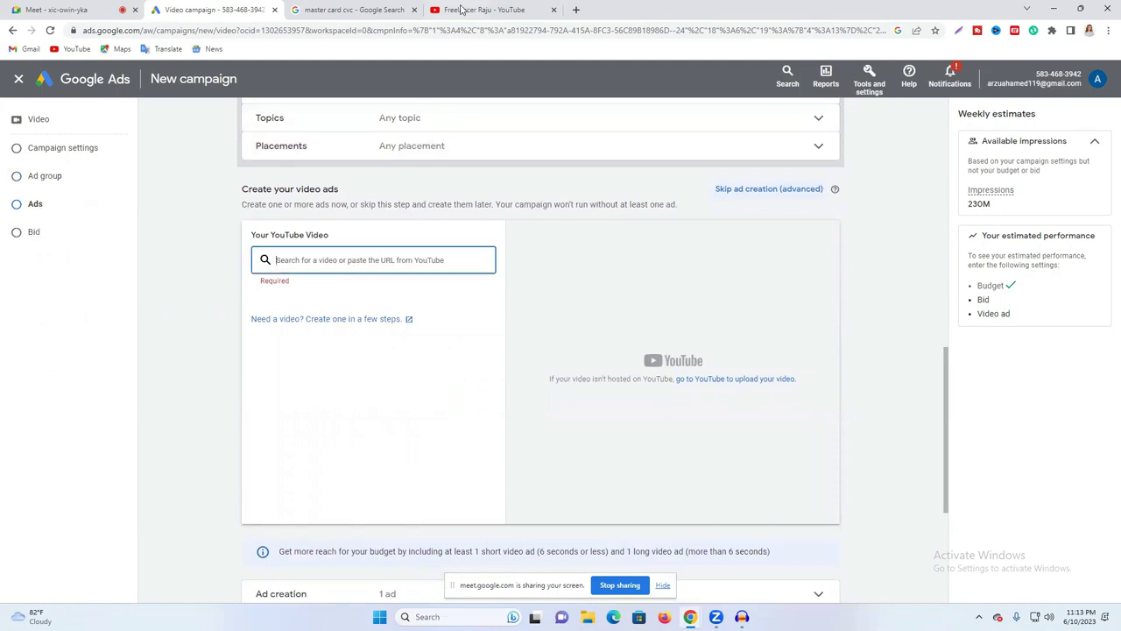
left_click(462, 9)
left_click(694, 214)
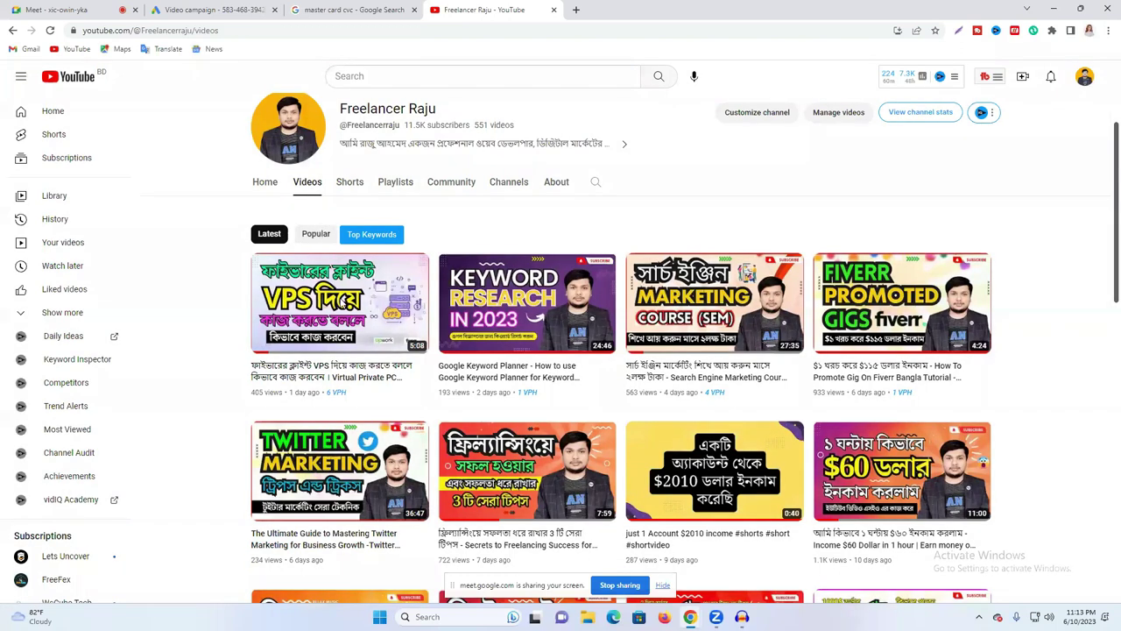
left_click(316, 233)
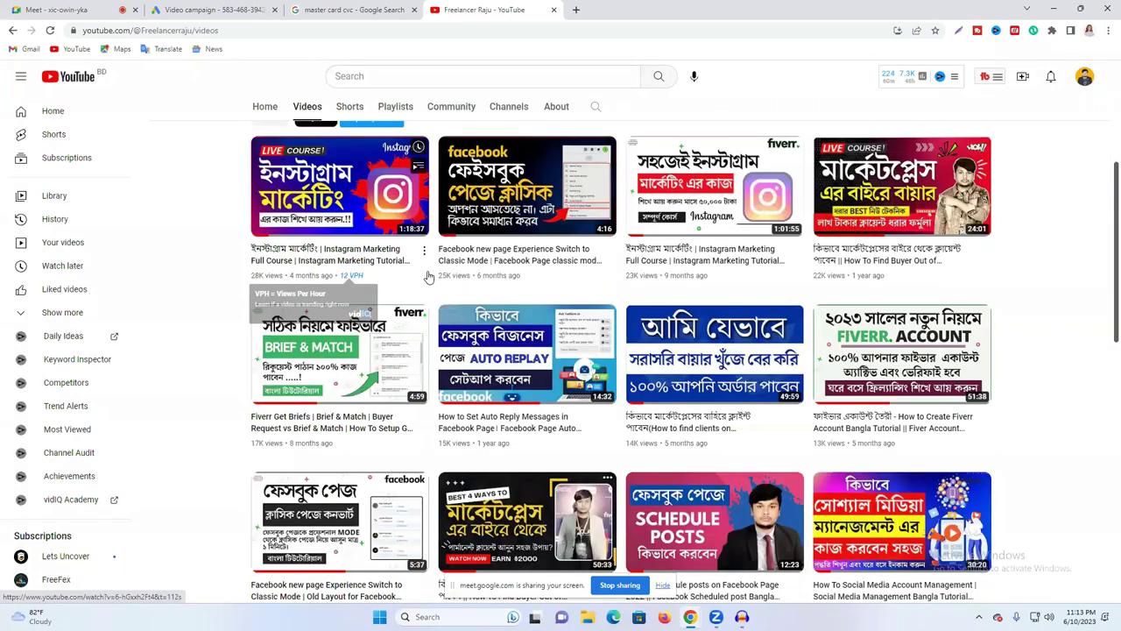
left_click(424, 254)
left_click(471, 368)
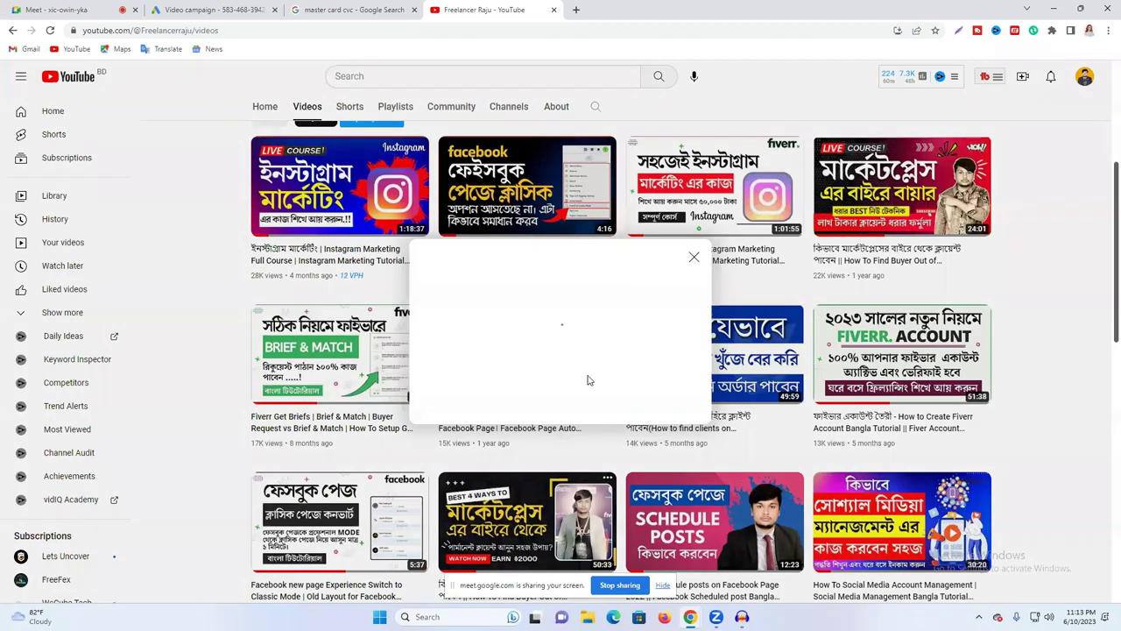
Step: Return to the Google Ads campaign and paste the copied link as the ad's YouTube video
left_click(317, 8)
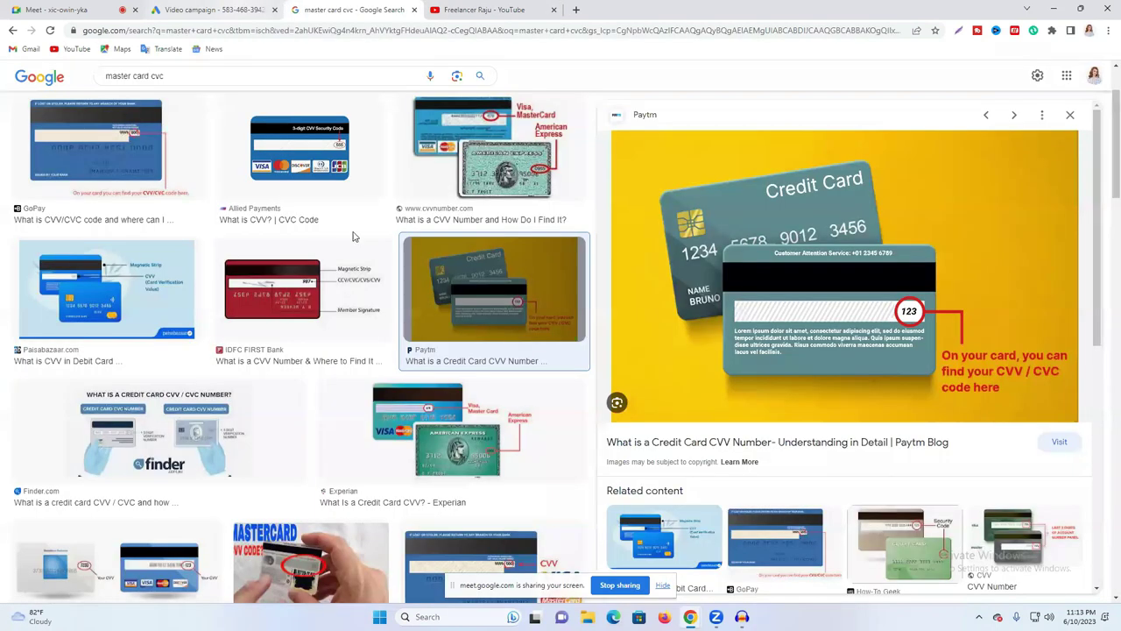
key("ctrl+shift+Tab")
key("ctrl+v")
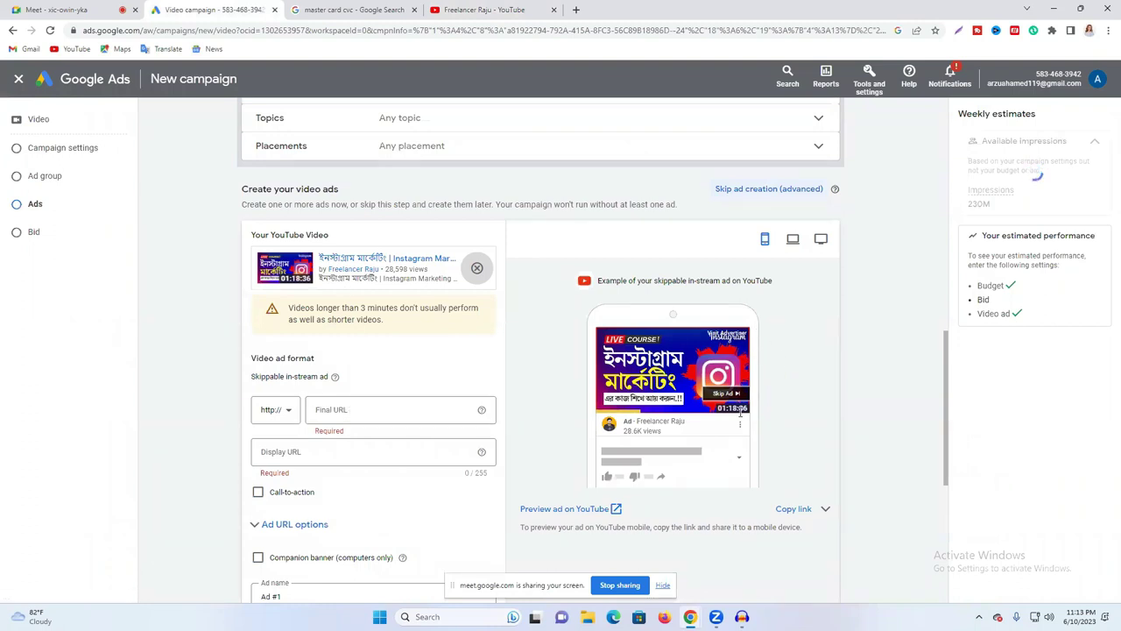
scroll(734, 377, "down", 1)
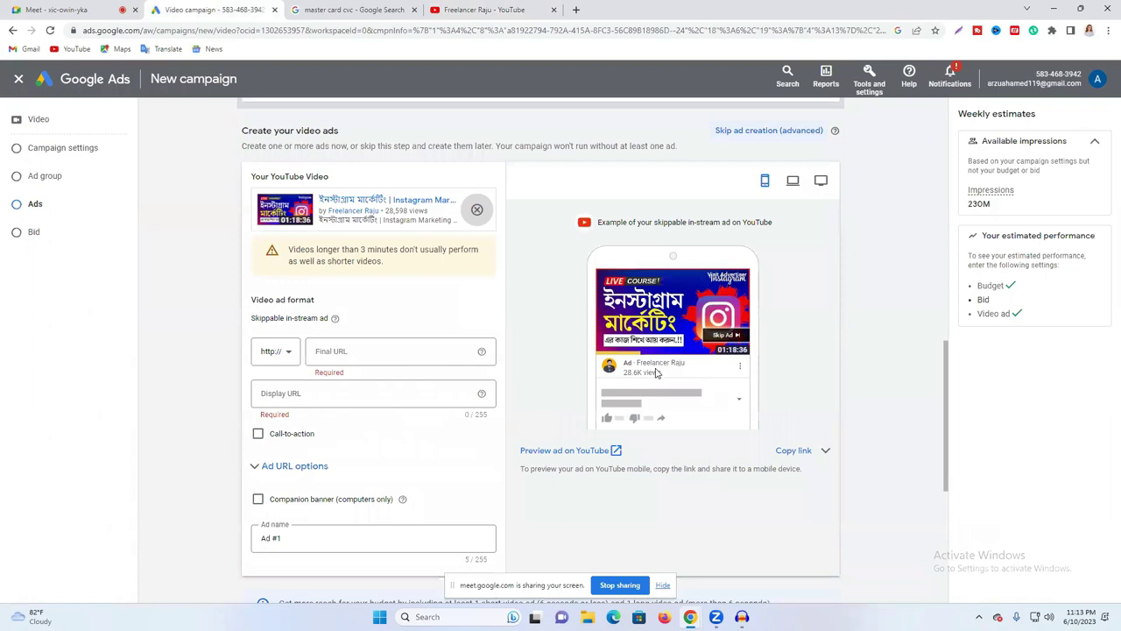
left_click(370, 350)
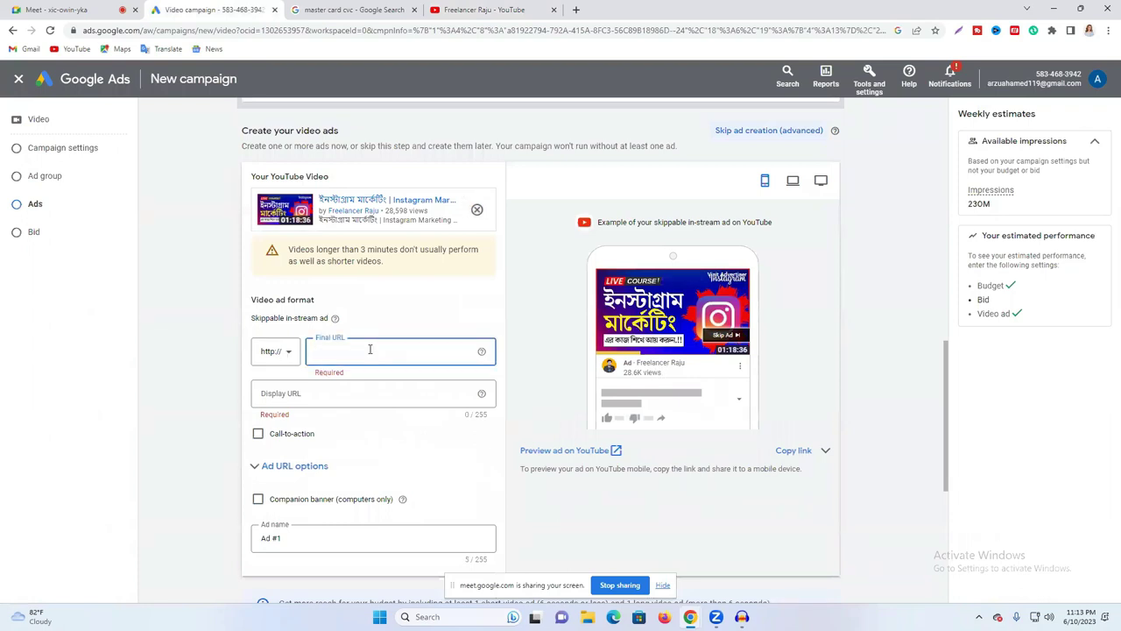
left_click(465, 9)
left_click_drag(83, 29, 239, 30)
right_click(159, 38)
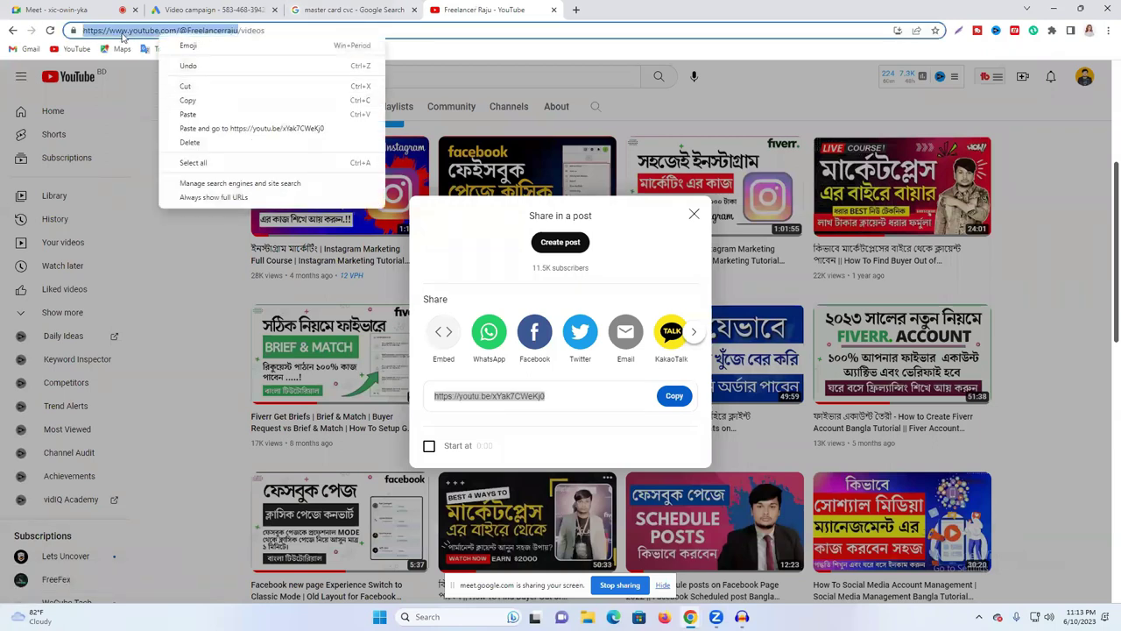
left_click(230, 30)
left_click_drag(238, 30, 112, 30)
right_click(112, 30)
left_click(149, 89)
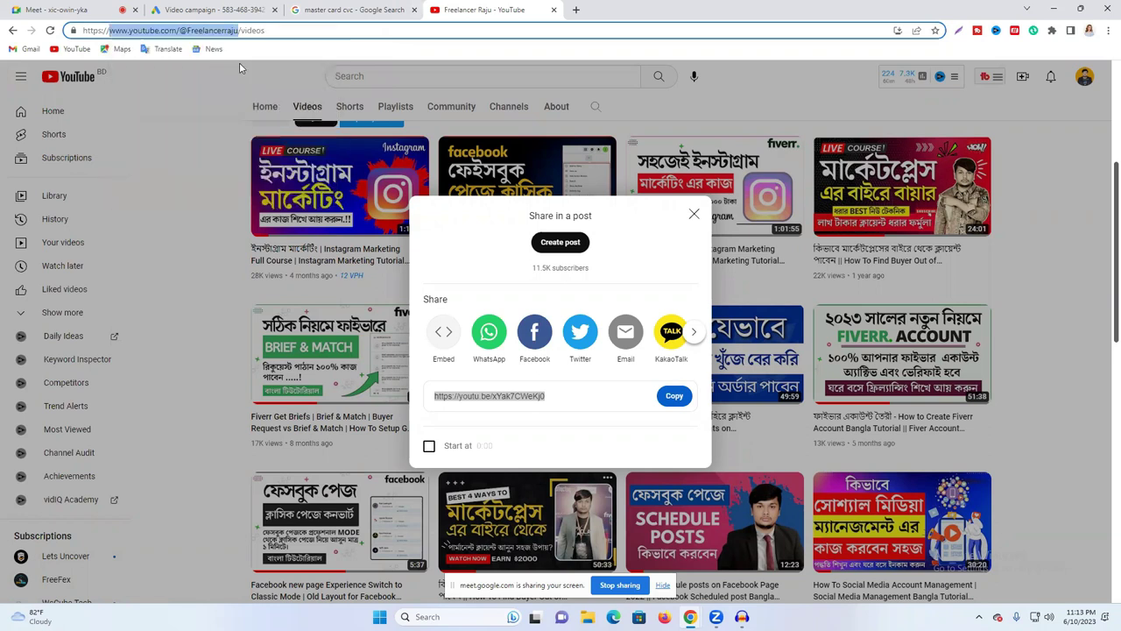
left_click(342, 9)
left_click(231, 9)
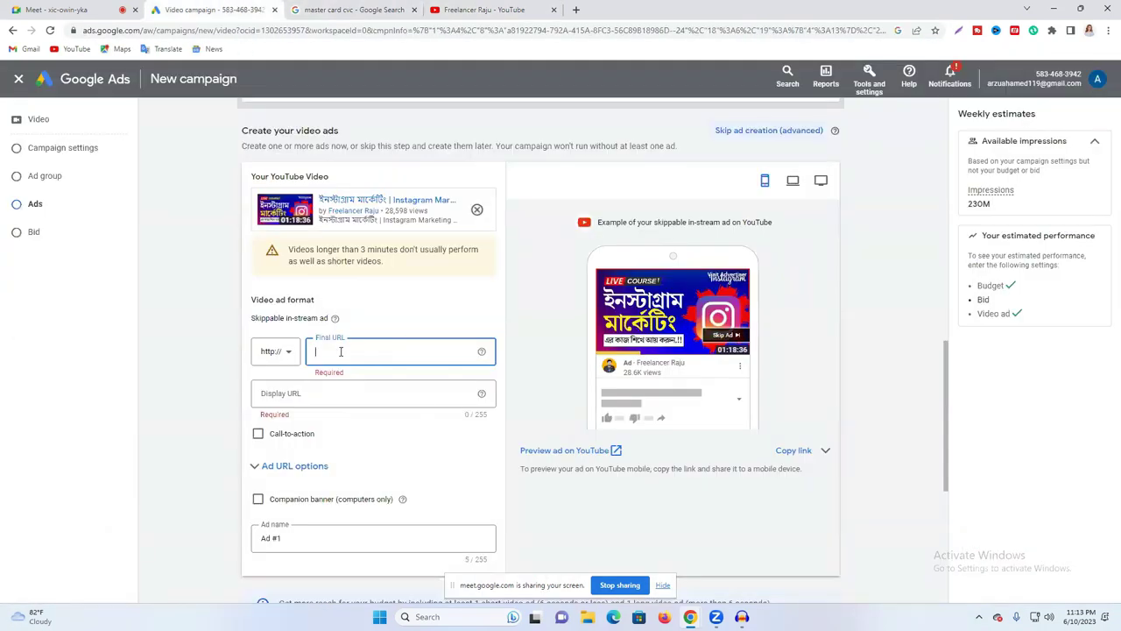
key("ctrl+v")
left_click(326, 394)
key("ctrl+v")
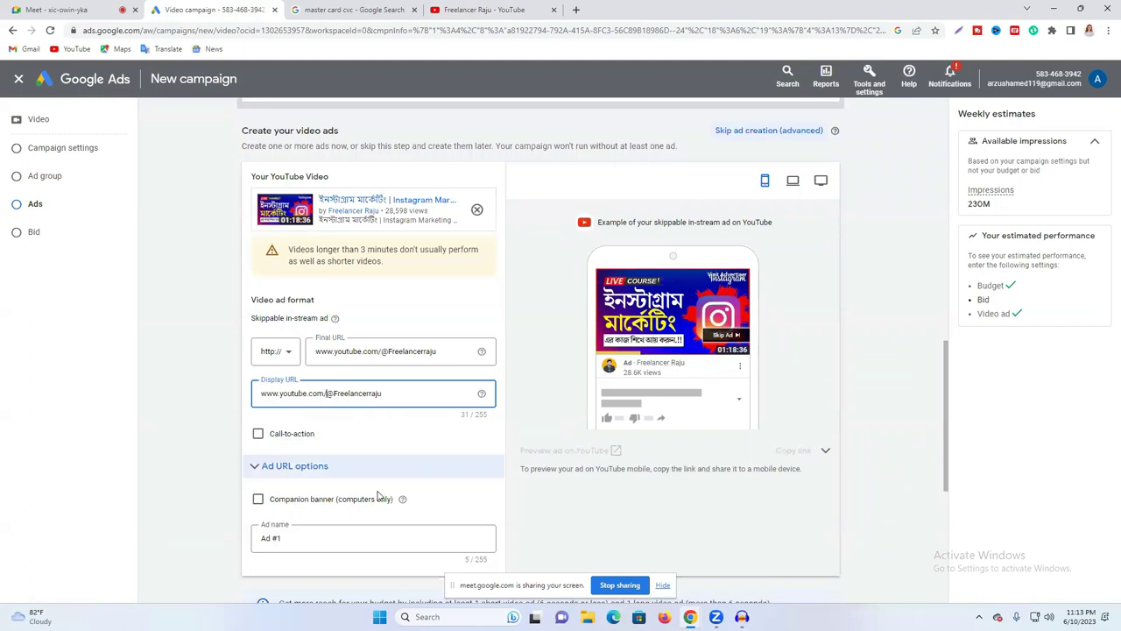
Step: Expand the Ad URL options, enable the call-to-action, and set its text to Watch now
scroll(347, 490, "down", 1)
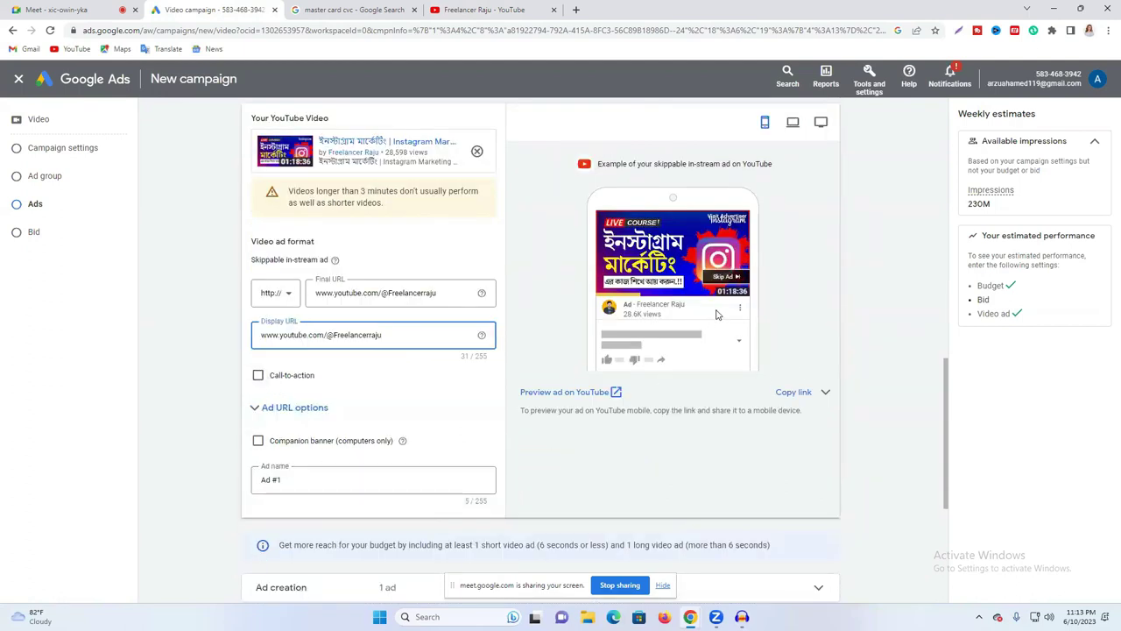
left_click(289, 410)
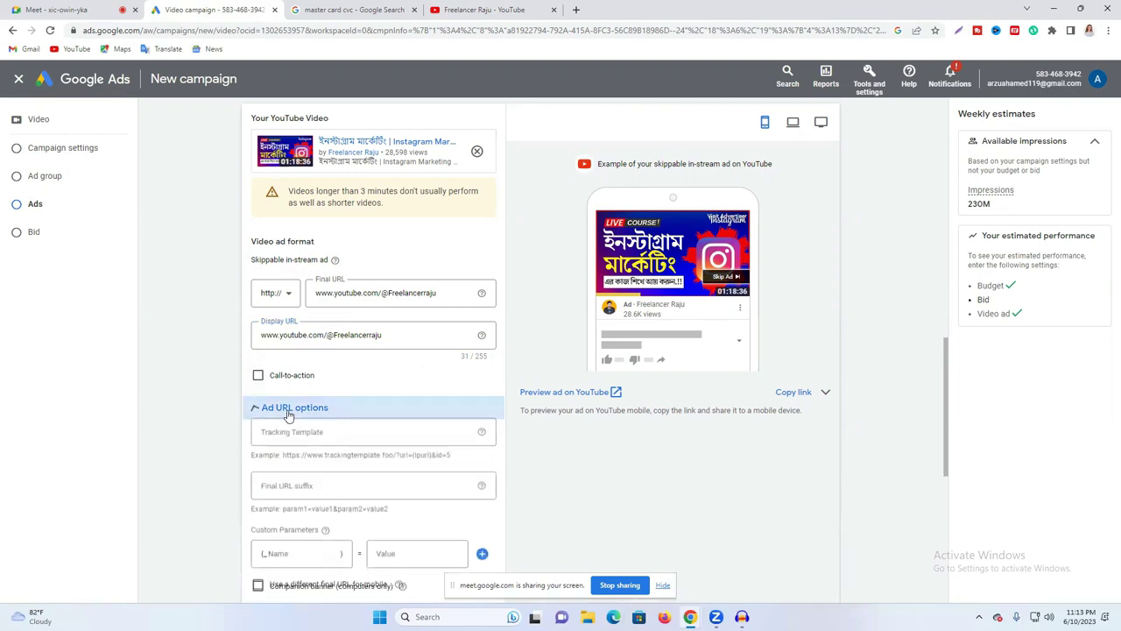
left_click(272, 380)
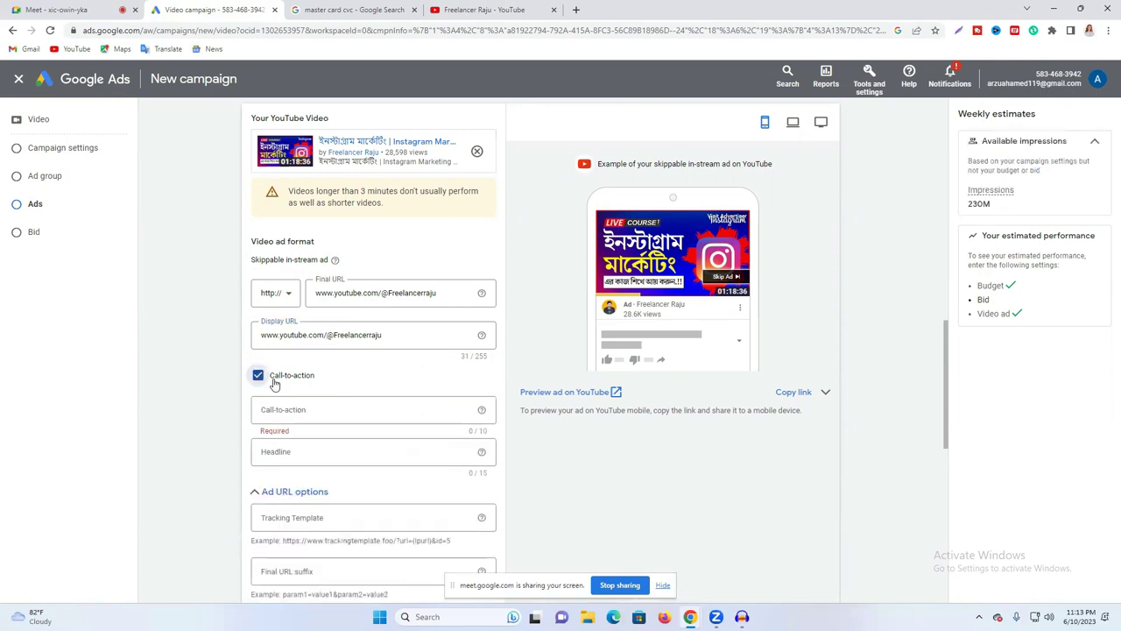
left_click(308, 411)
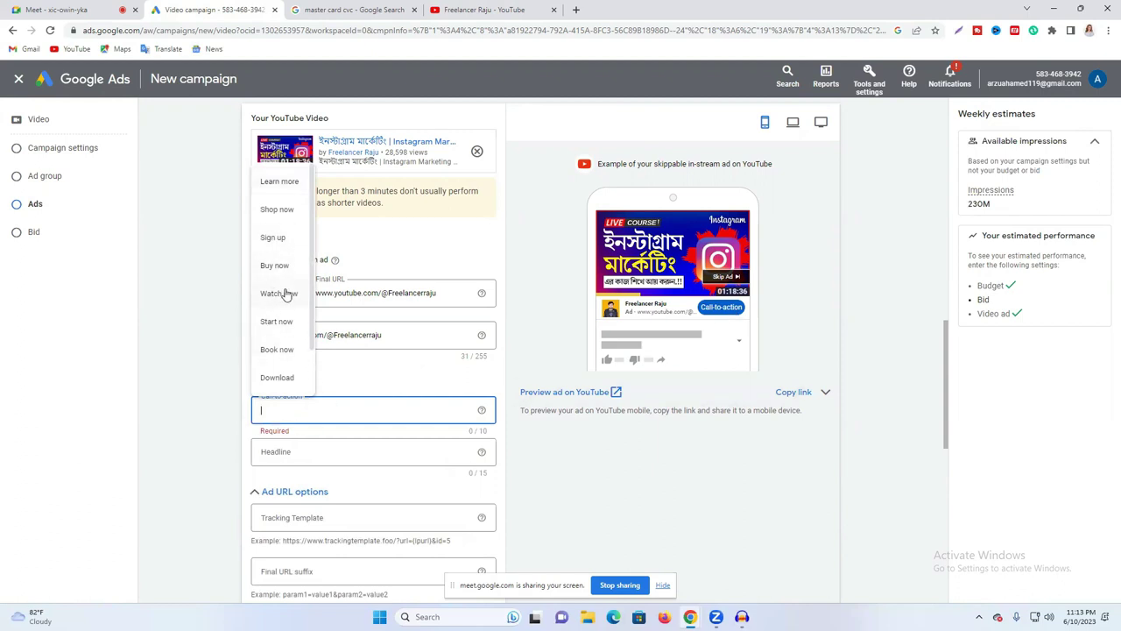
scroll(283, 304, "down", 1)
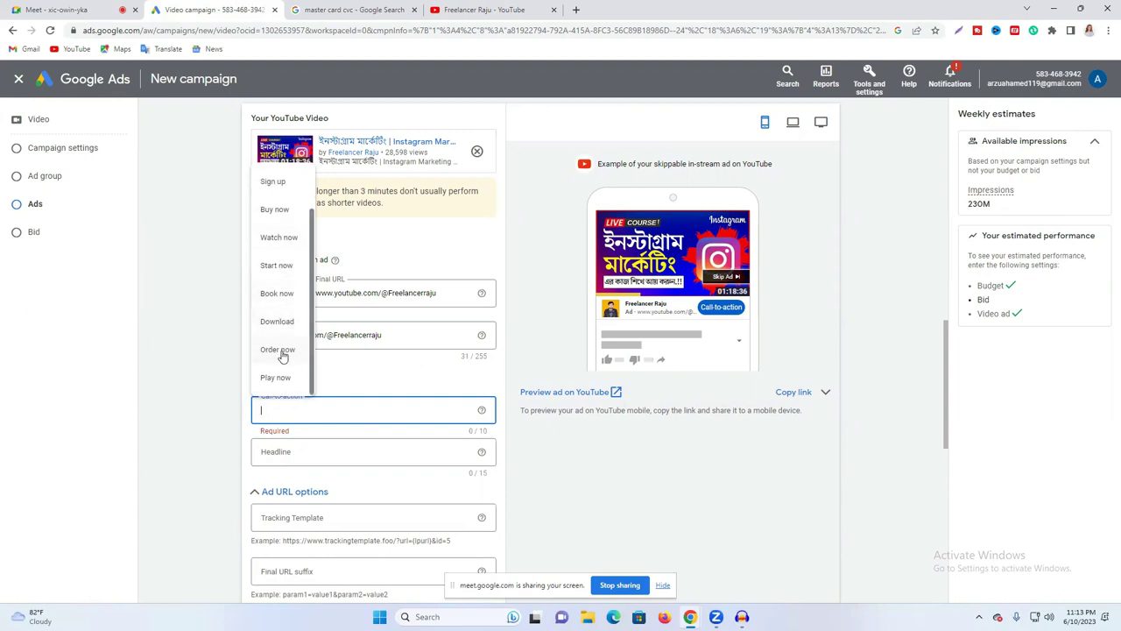
scroll(268, 342, "up", 1)
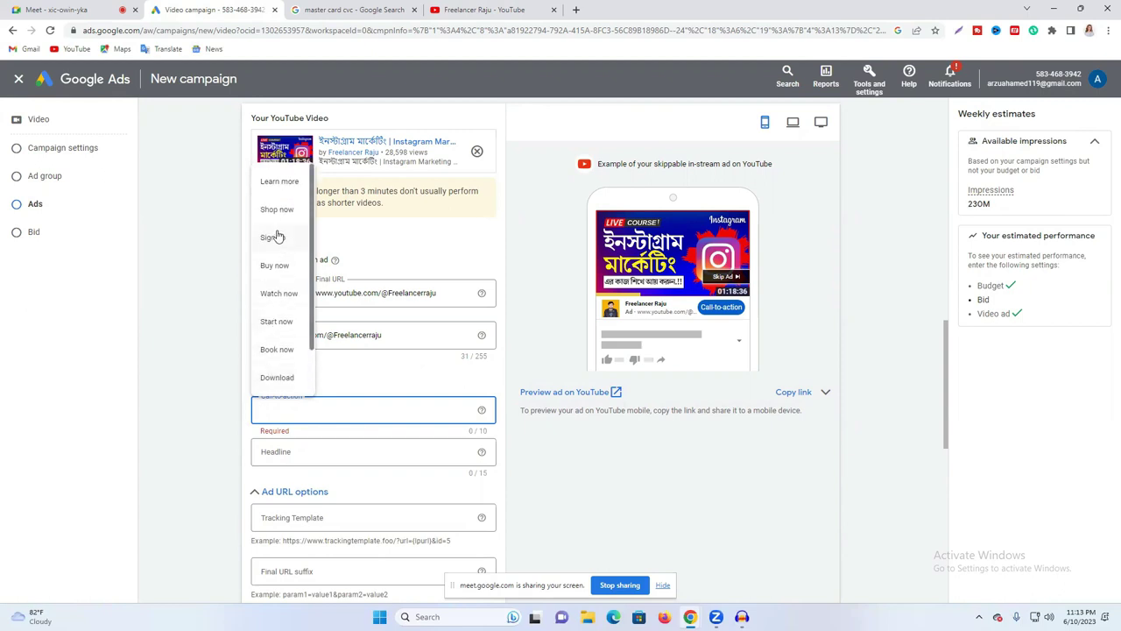
left_click(279, 294)
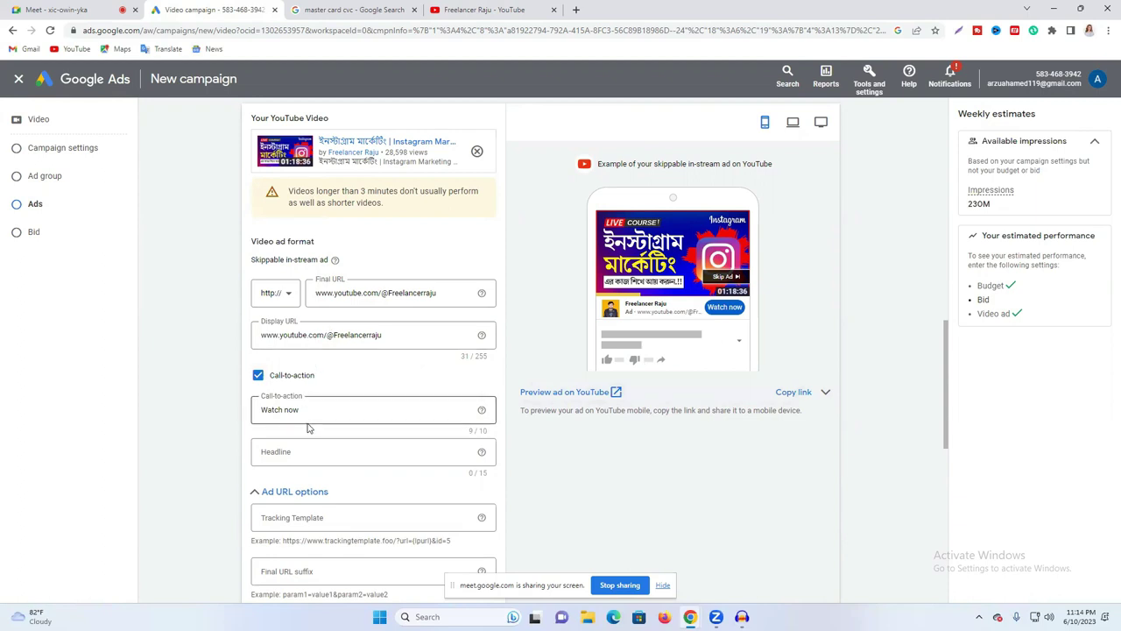
Step: Try the headline "learn digita" for the call-to-action, check it in the ad preview, and clear the headline again
left_click(300, 449)
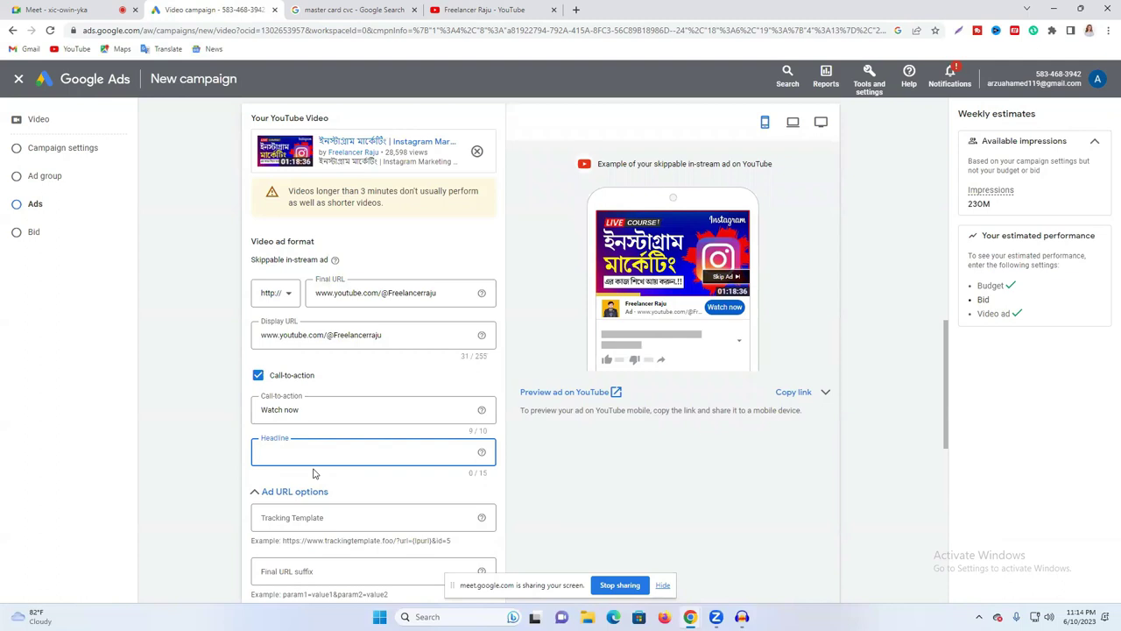
type("digi")
key("BackSpace")
key("BackSpace")
key("BackSpace")
key("BackSpace")
type("lear")
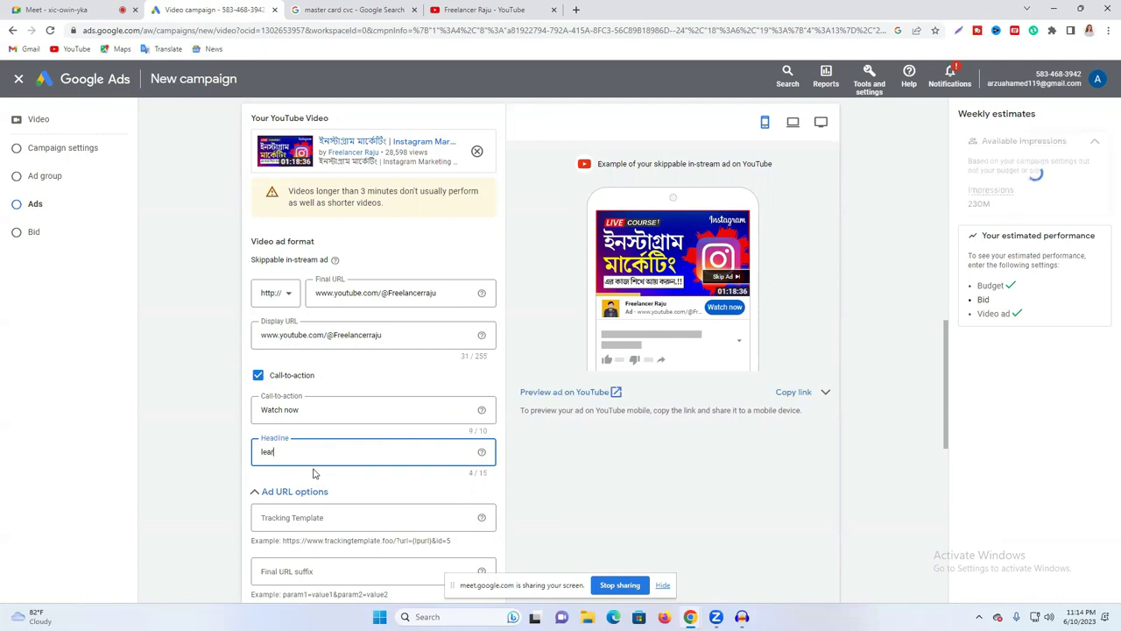
type("n d")
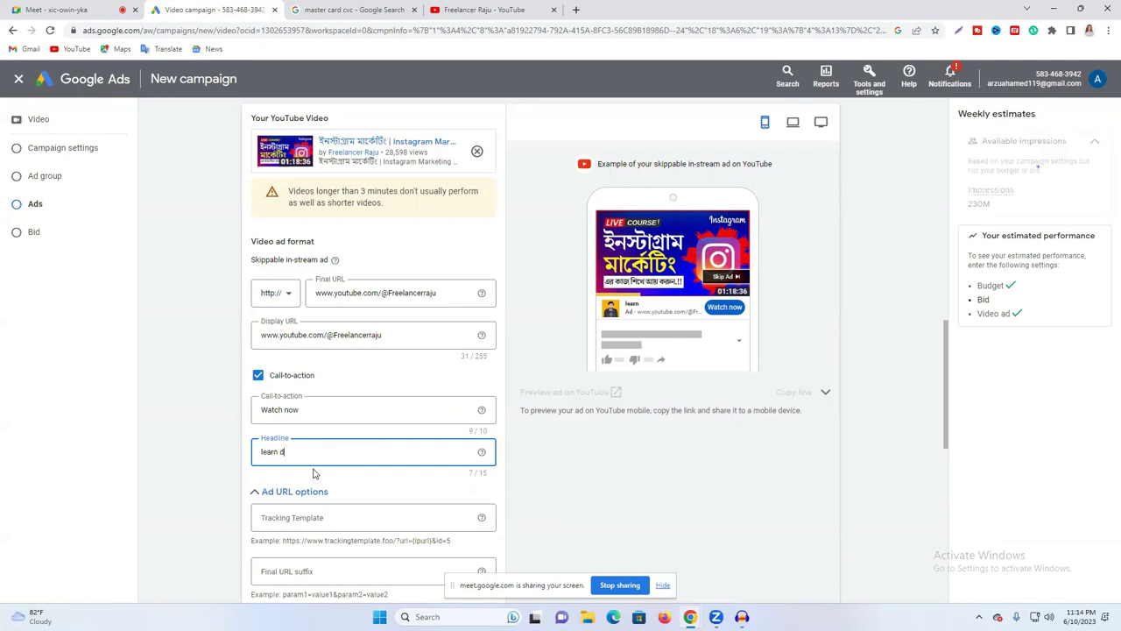
type("igita")
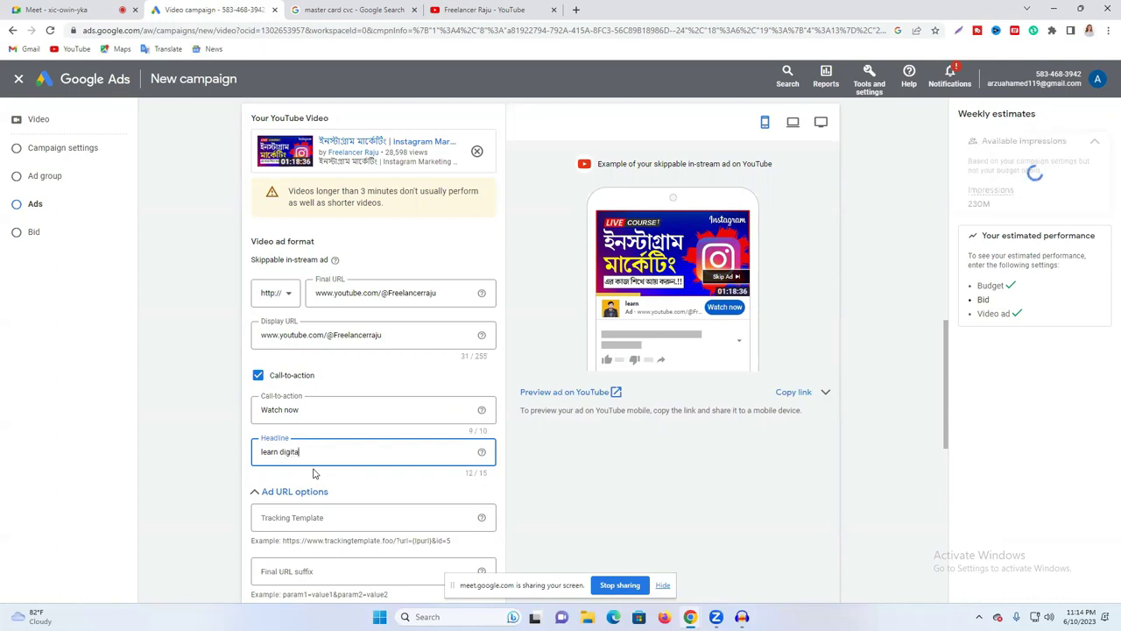
left_click_drag(657, 304, 629, 303)
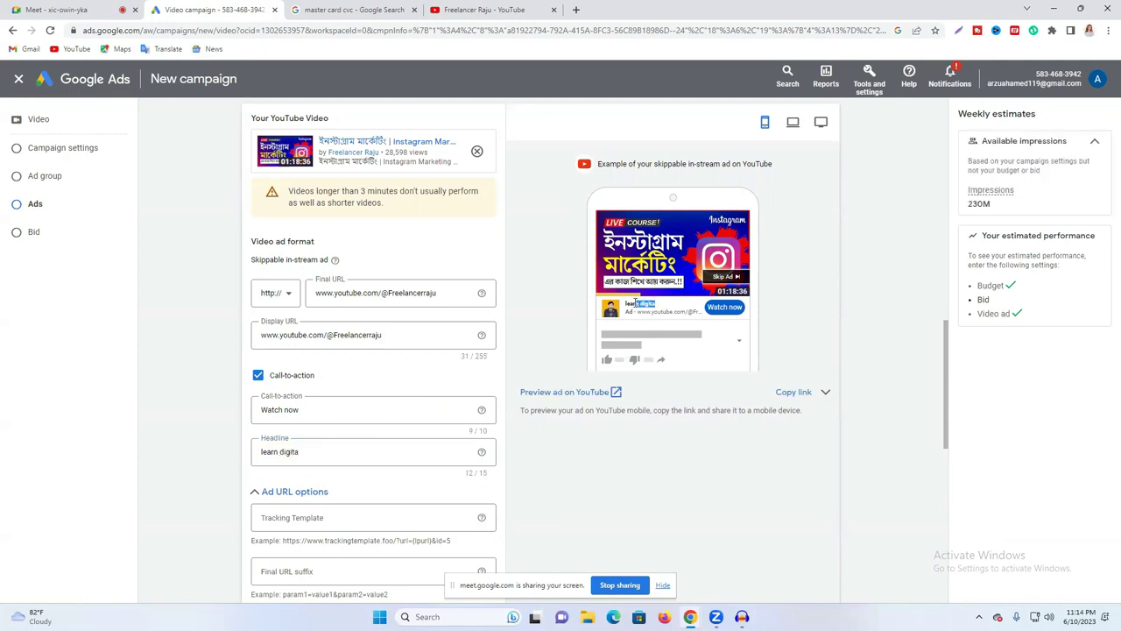
left_click(308, 449)
key("ctrl+a")
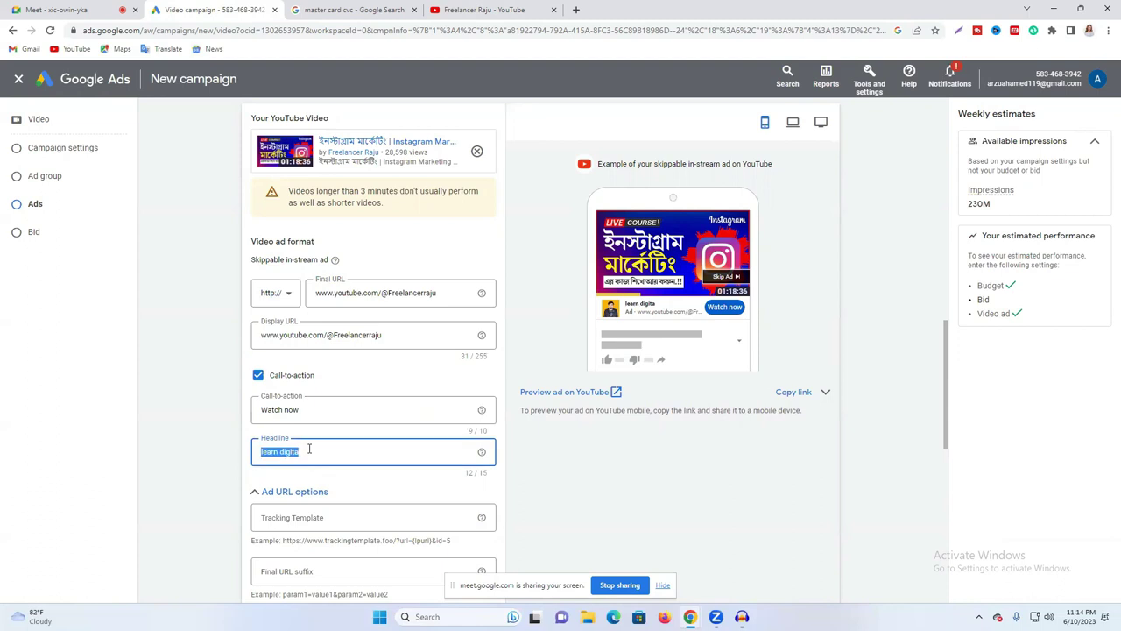
key("BackSpace")
Step: Examine the Ad URL options, including the tracking template field, and collapse the section
left_click(298, 493)
left_click(298, 493)
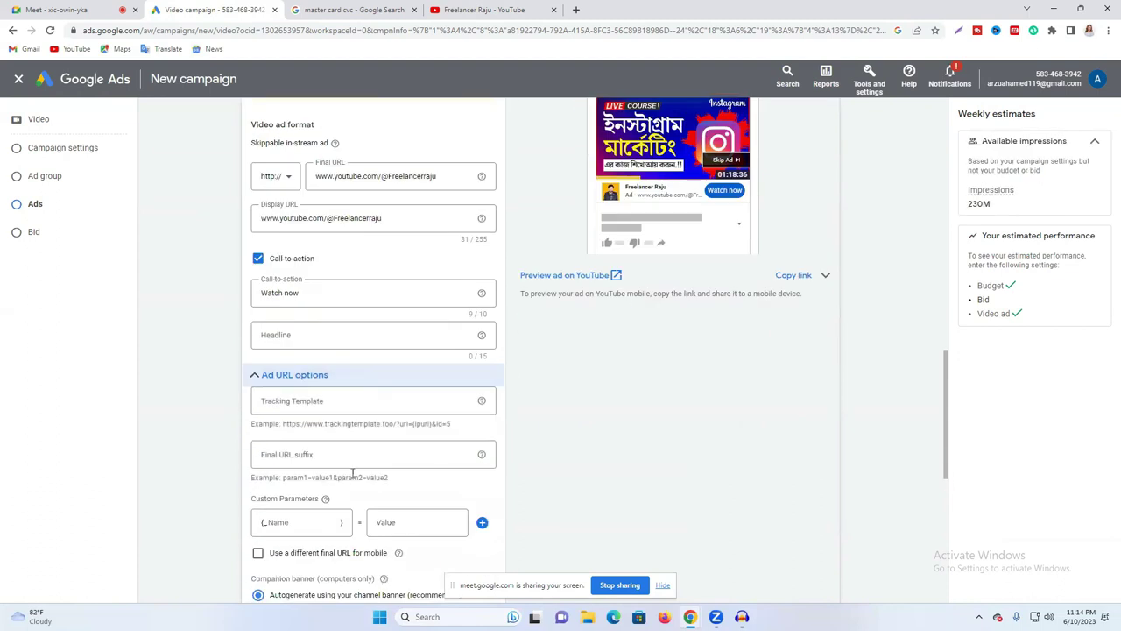
left_click(298, 397)
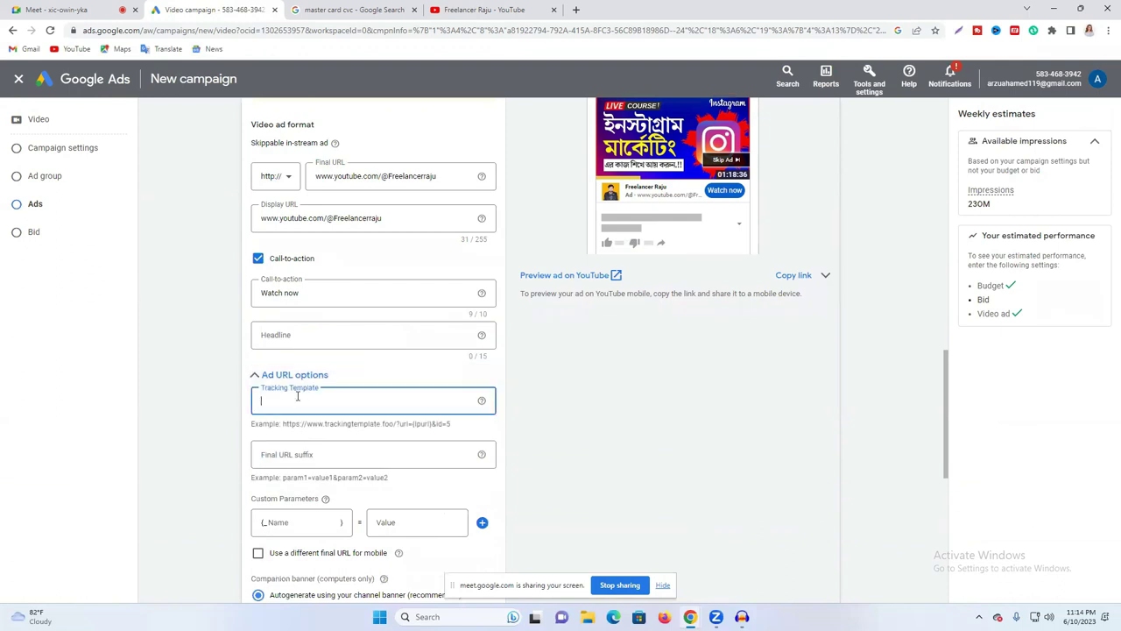
left_click(273, 375)
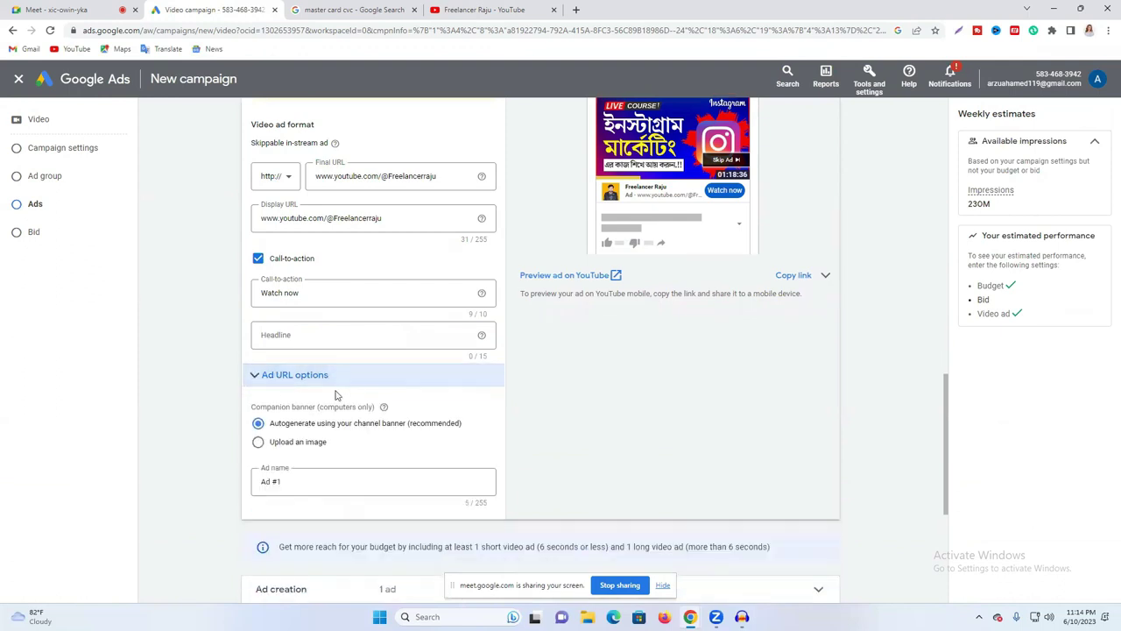
Step: Name the ad Ad #1raju, expand the ad creation section to check its list of ads, and collapse it again
left_click(295, 474)
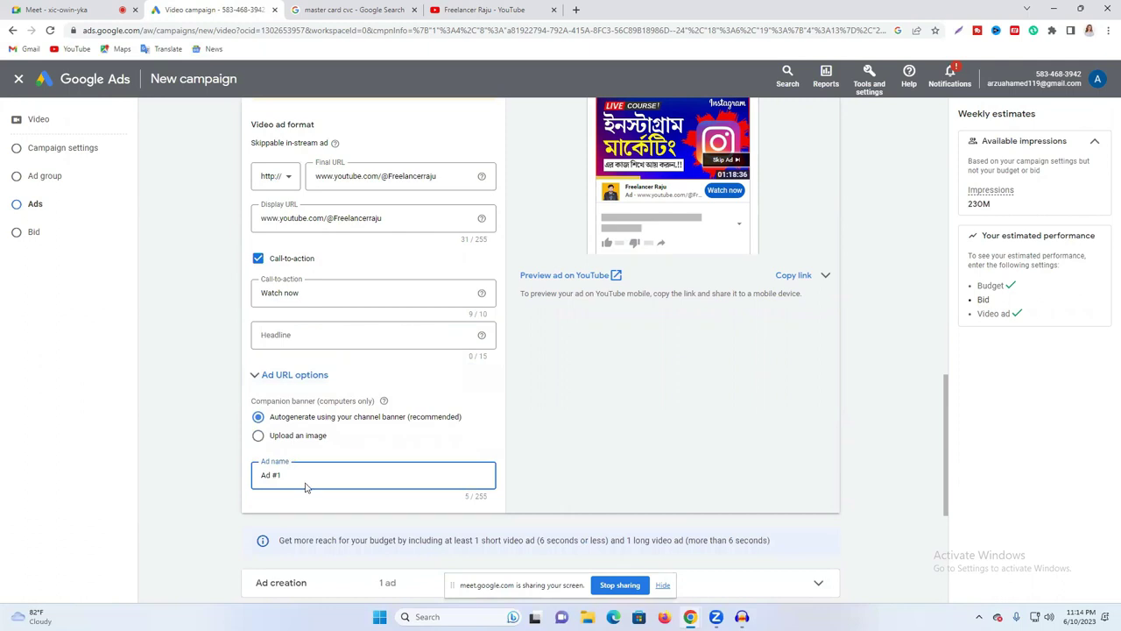
scroll(305, 476, "down", 1)
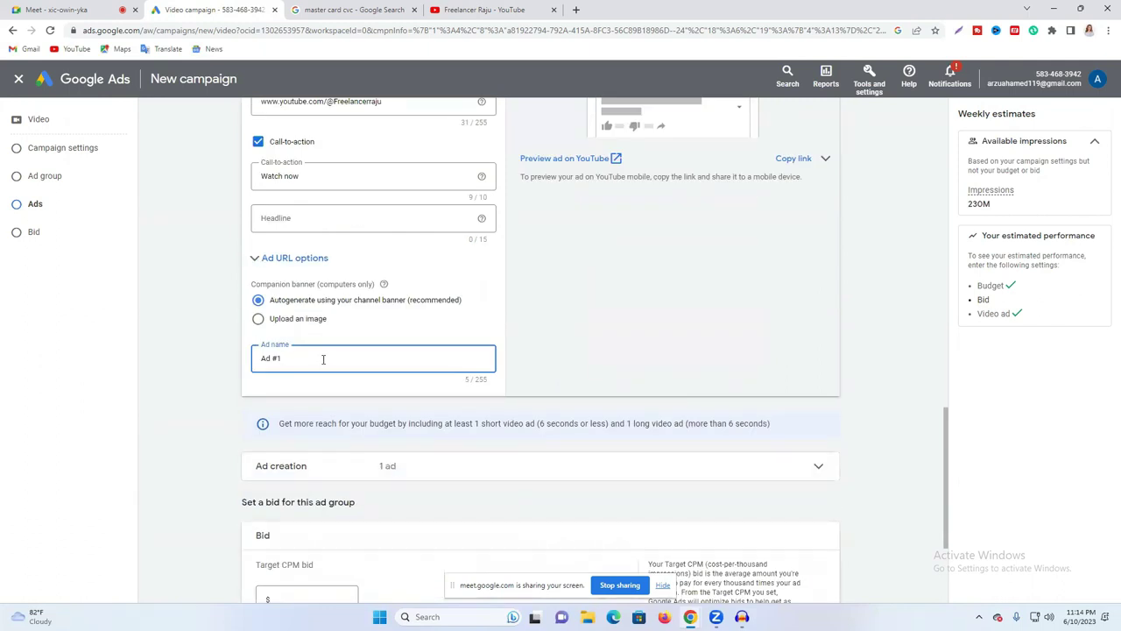
type("raju")
scroll(375, 395, "down", 1)
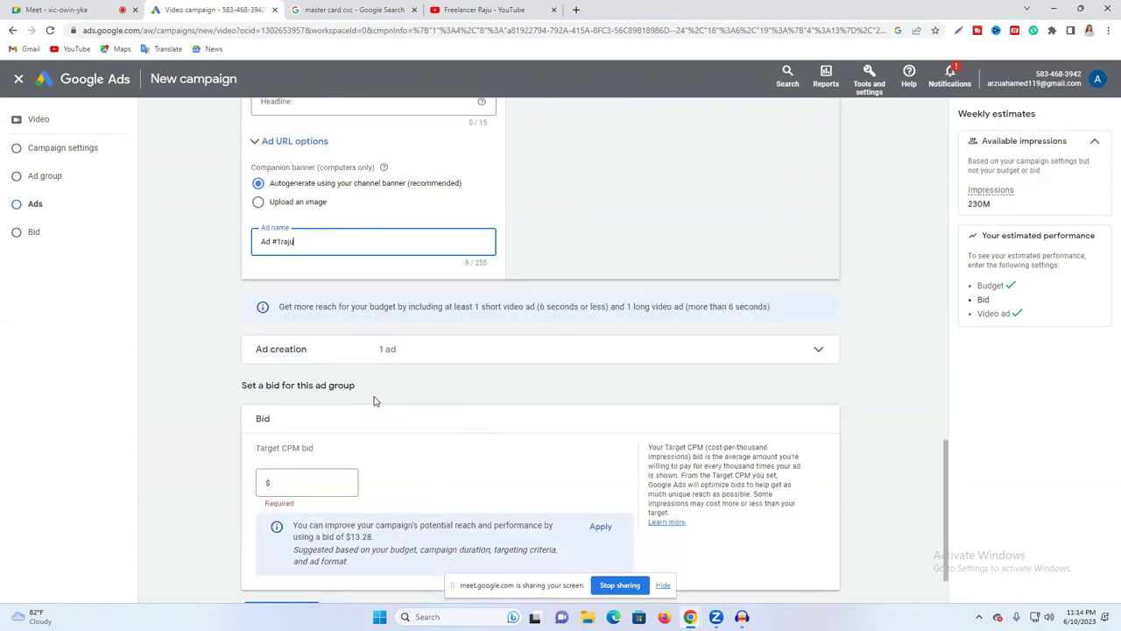
left_click(411, 354)
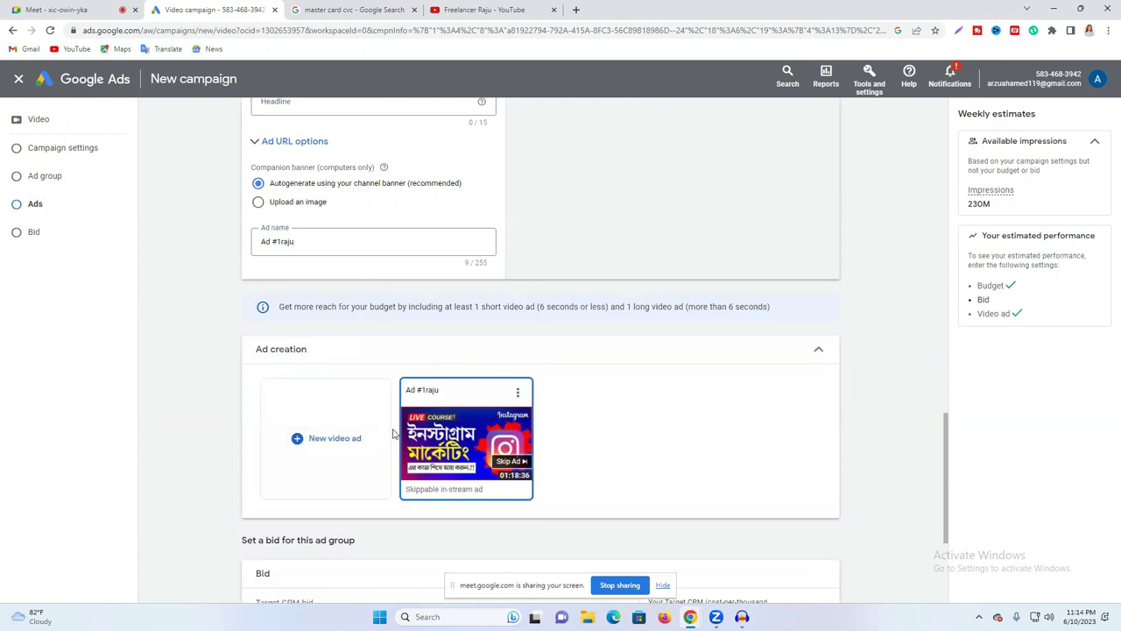
scroll(492, 399, "down", 1)
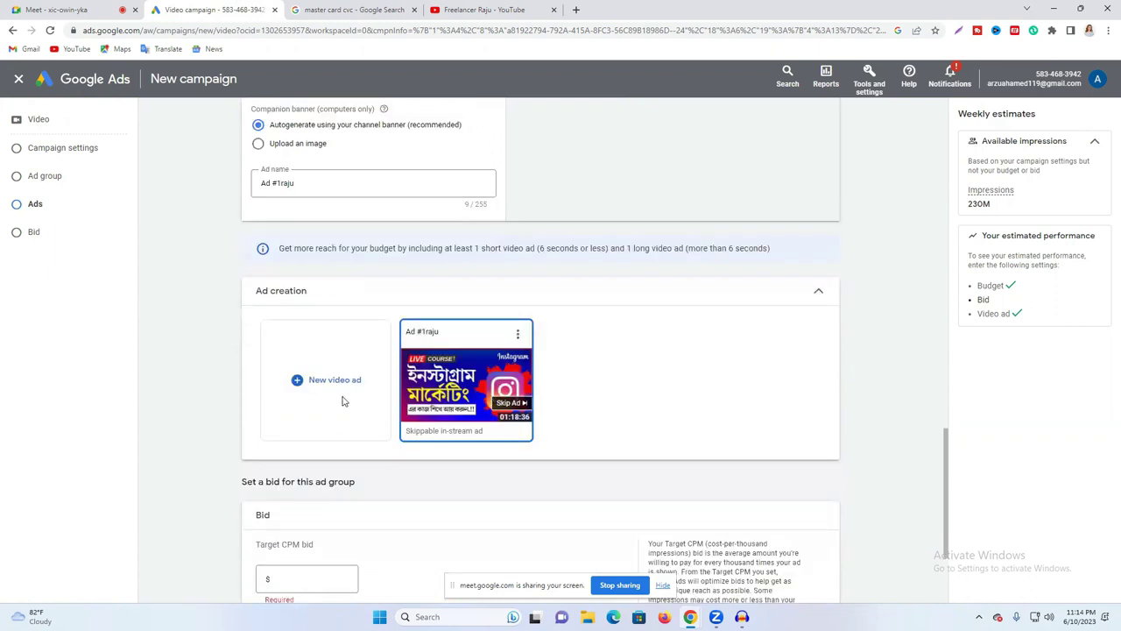
left_click(808, 289)
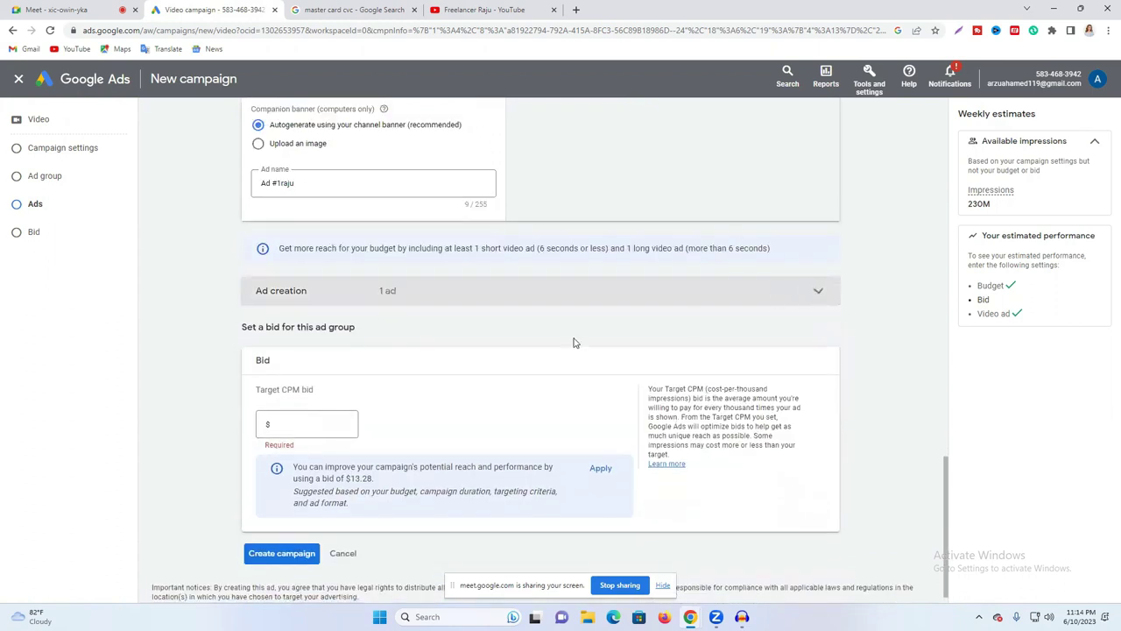
Step: Review the suggested bid amount and set the ad group's target CPM bid to $0.30
left_click(296, 427)
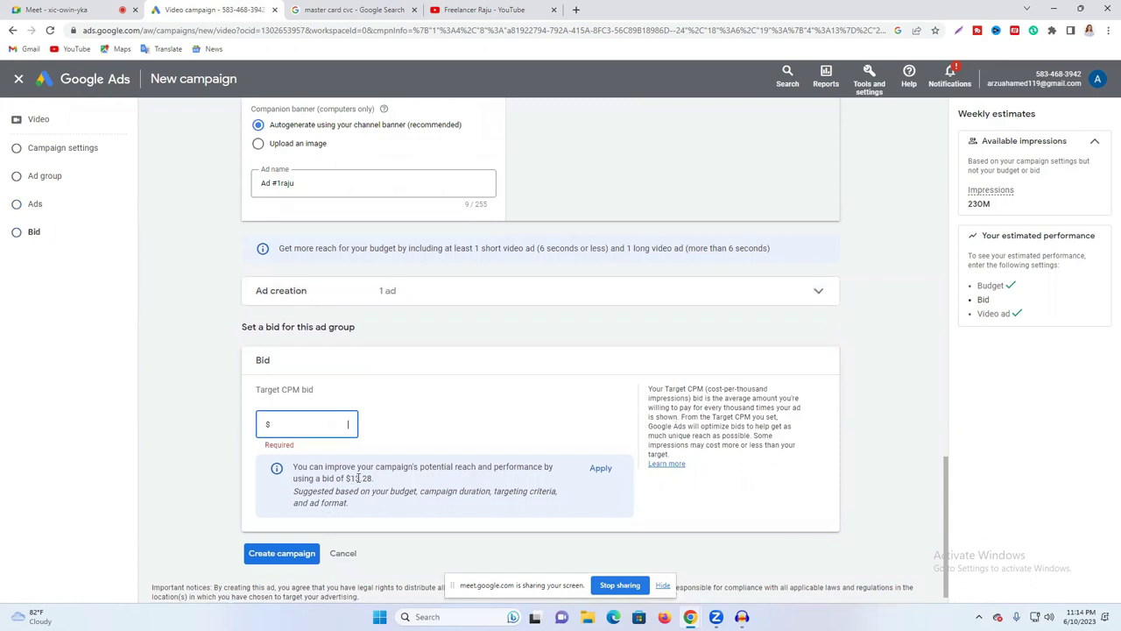
left_click_drag(355, 478, 374, 478)
left_click(302, 423)
type("0")
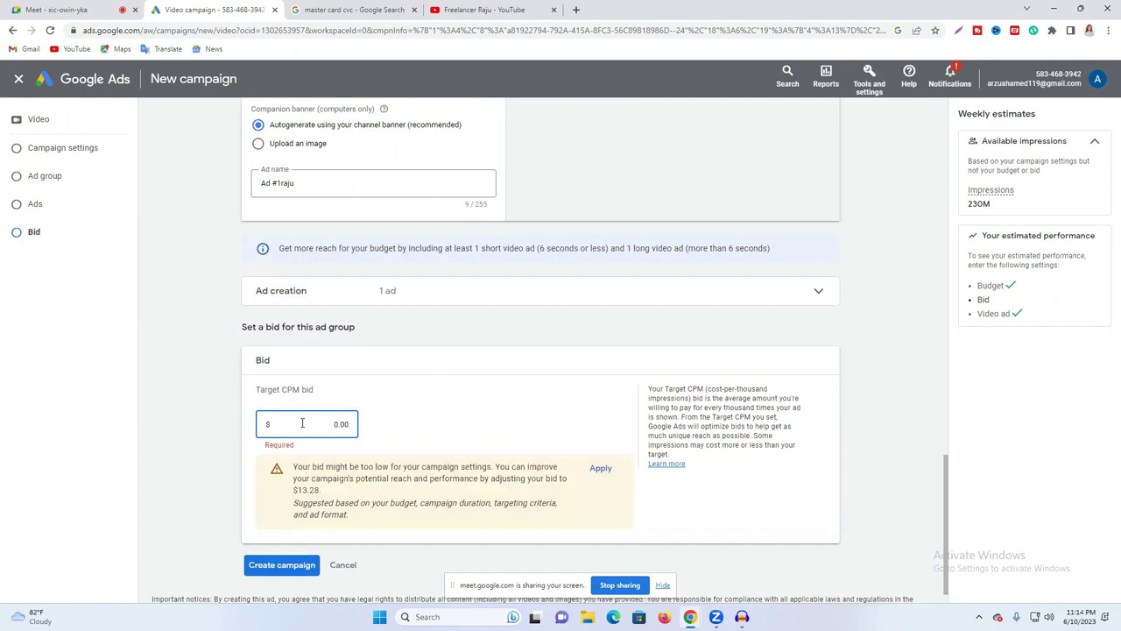
type(".30")
left_click(428, 435)
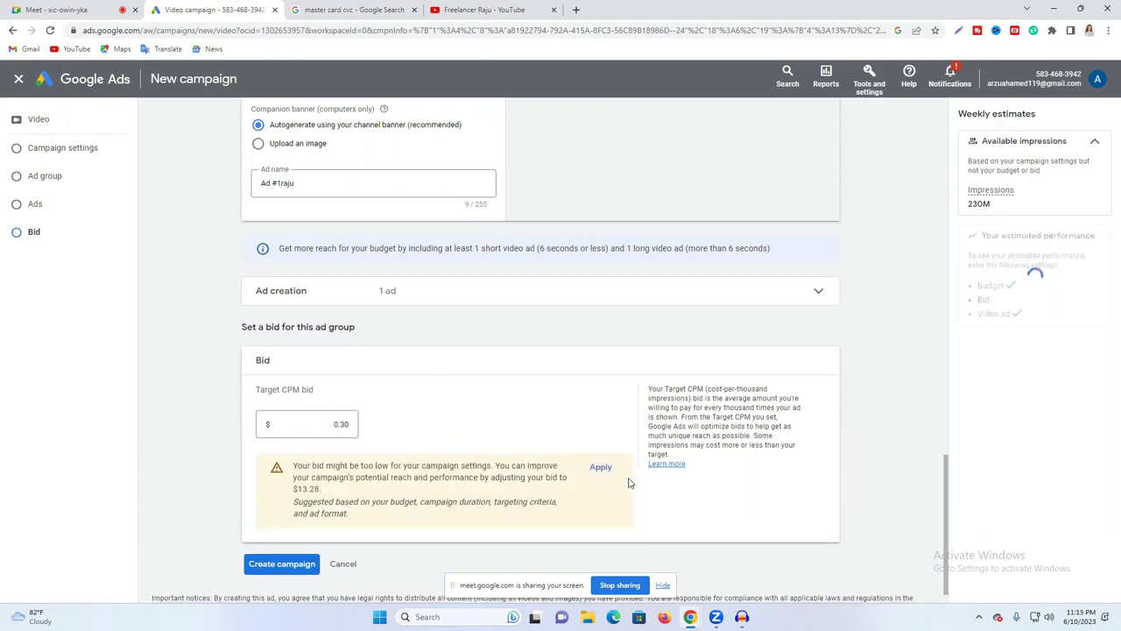
Step: Apply the suggested target CPM bid of $13.28 and clear the amount again
left_click(601, 467)
left_click_drag(340, 436, 319, 436)
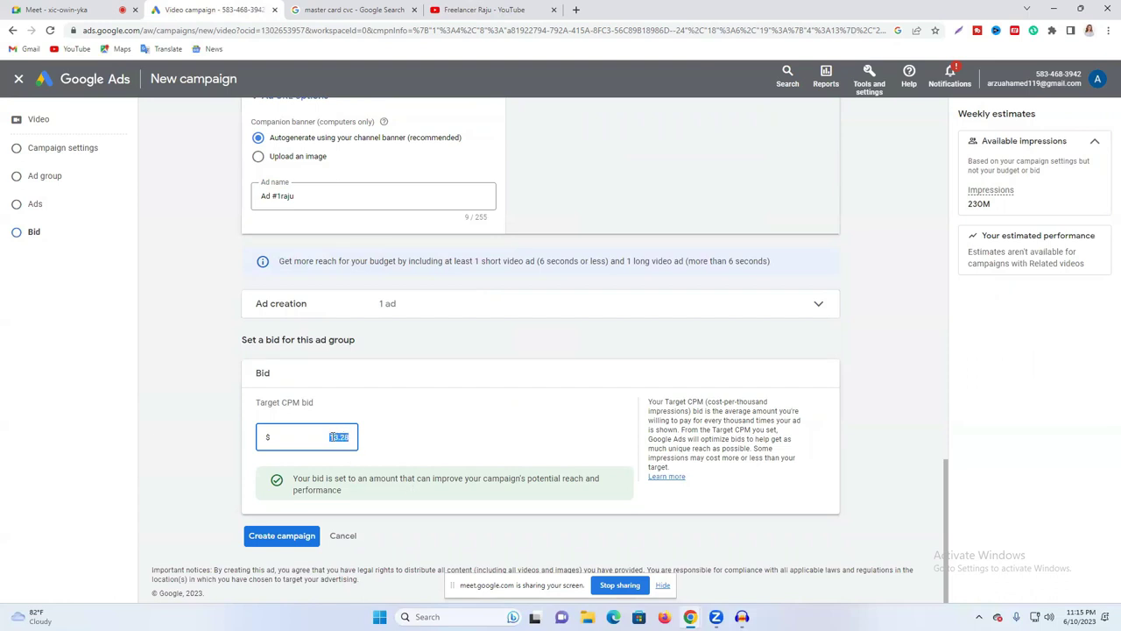
key("BackSpace")
Step: Remove the Instagram marketing video from the ad and copy the share link of the channel's Fiverr Get Briefs video on YouTube
scroll(320, 292, "up", 6)
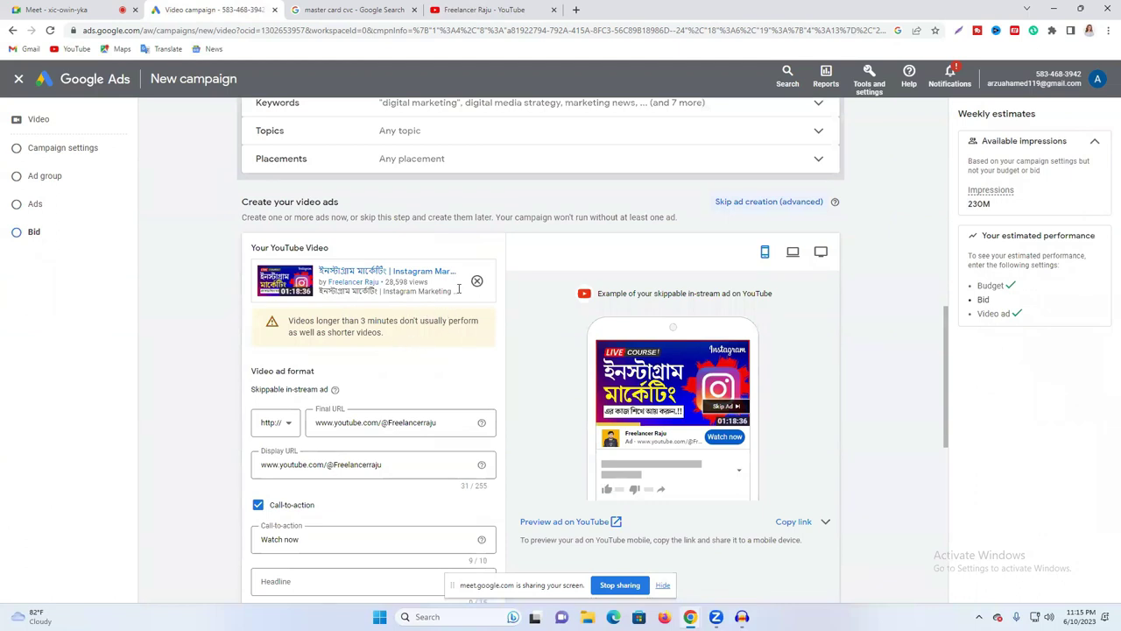
left_click(476, 280)
left_click(478, 10)
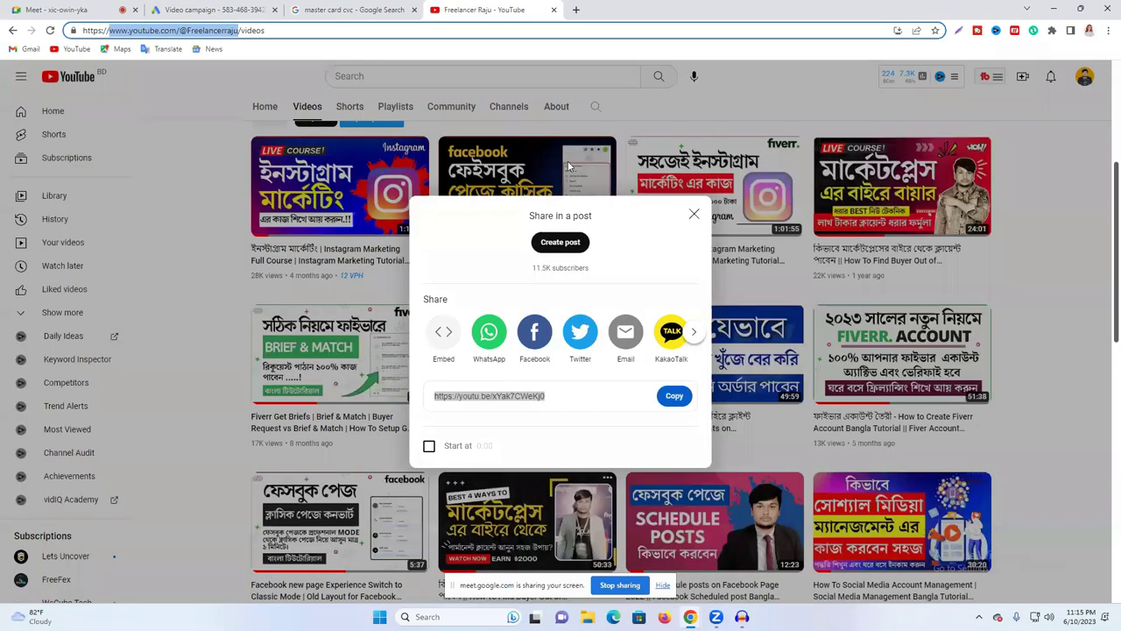
left_click(693, 218)
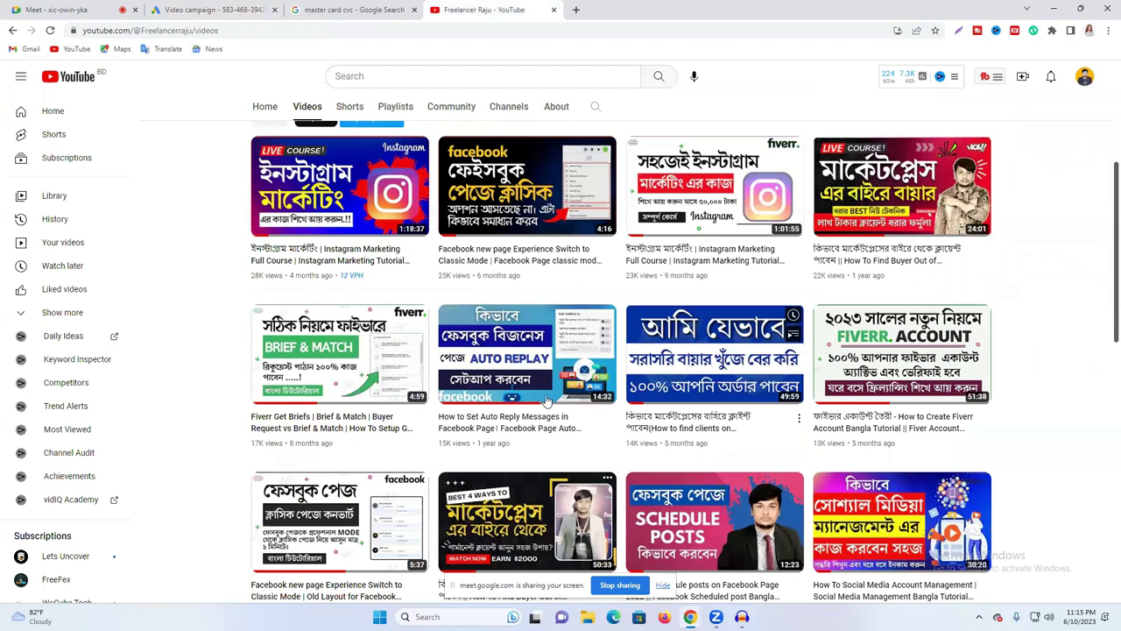
left_click(337, 364)
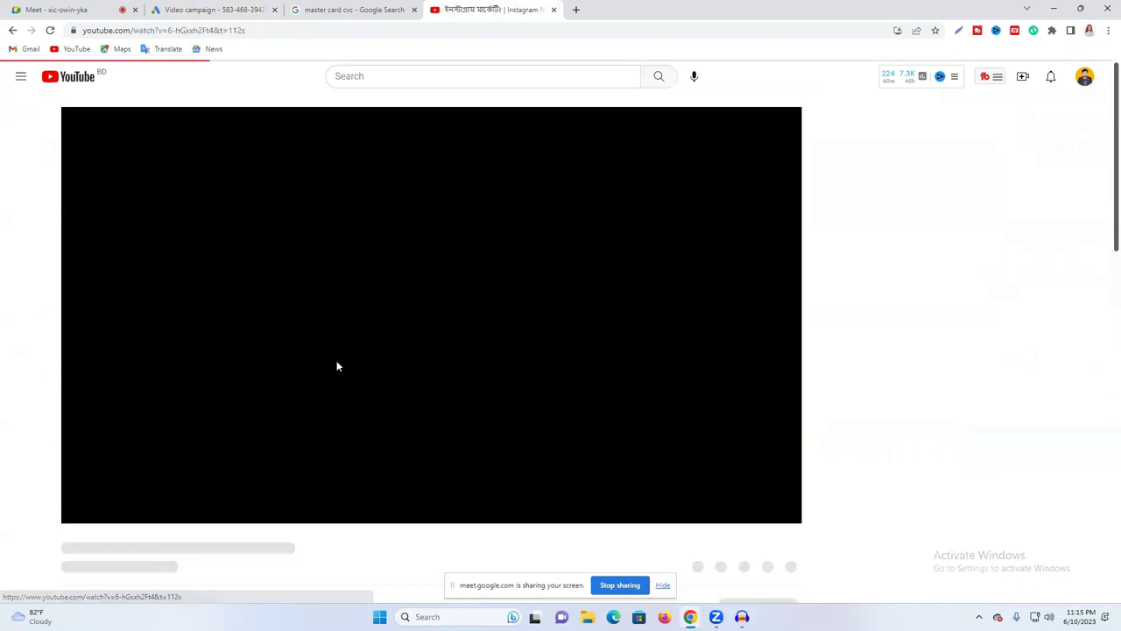
scroll(350, 394, "down", 2)
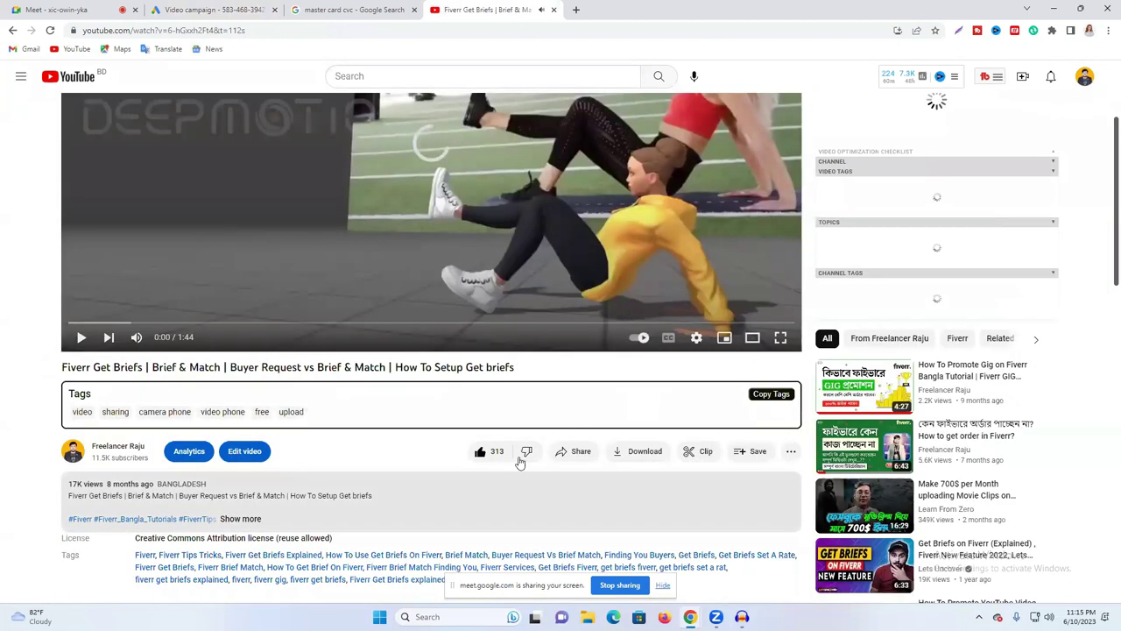
left_click(578, 451)
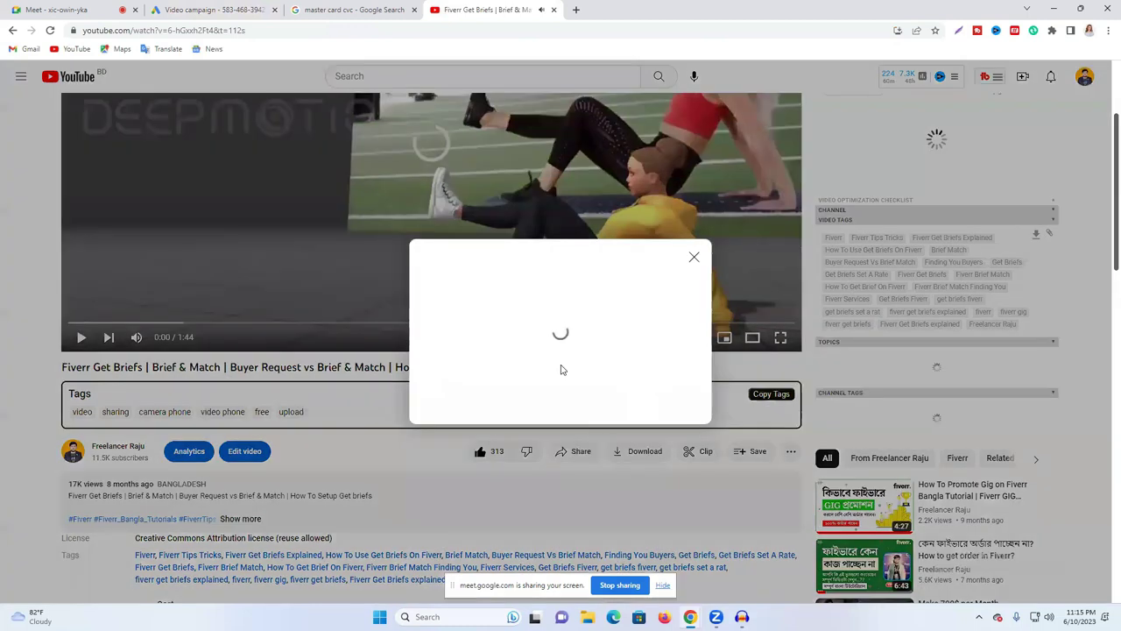
left_click(673, 396)
Step: Return to the Google Ads campaign and paste the copied link as the ad's YouTube video
left_click(333, 9)
key("ctrl+shift+Tab")
key("ctrl+v")
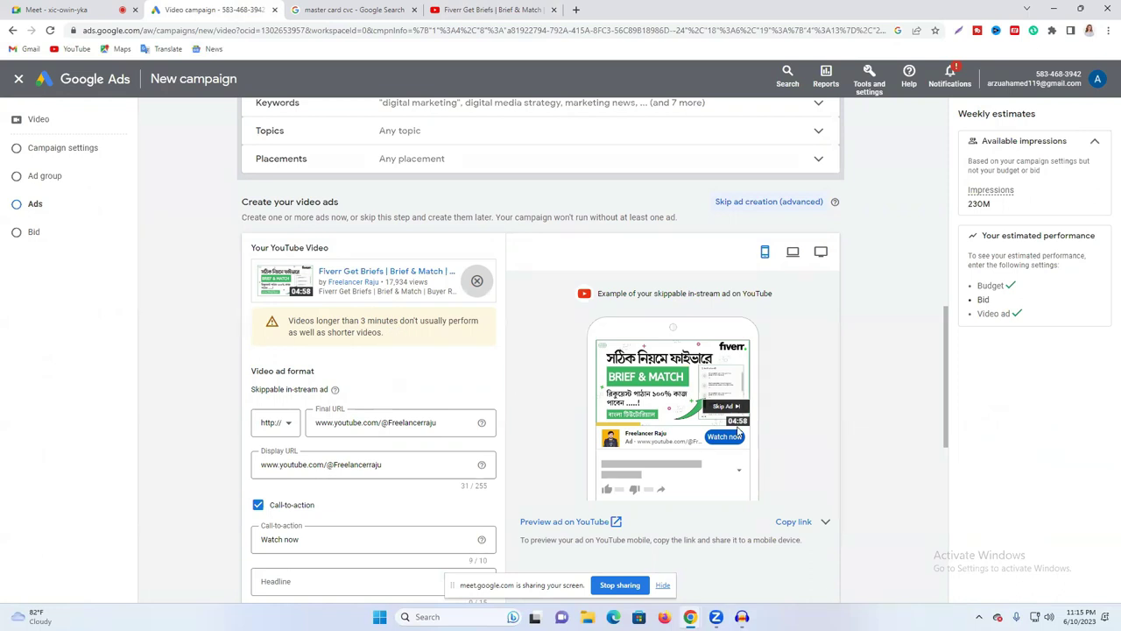
Step: Stop the video playing on YouTube and set the ad group's target CPM bid to $0.40
scroll(415, 413, "down", 6)
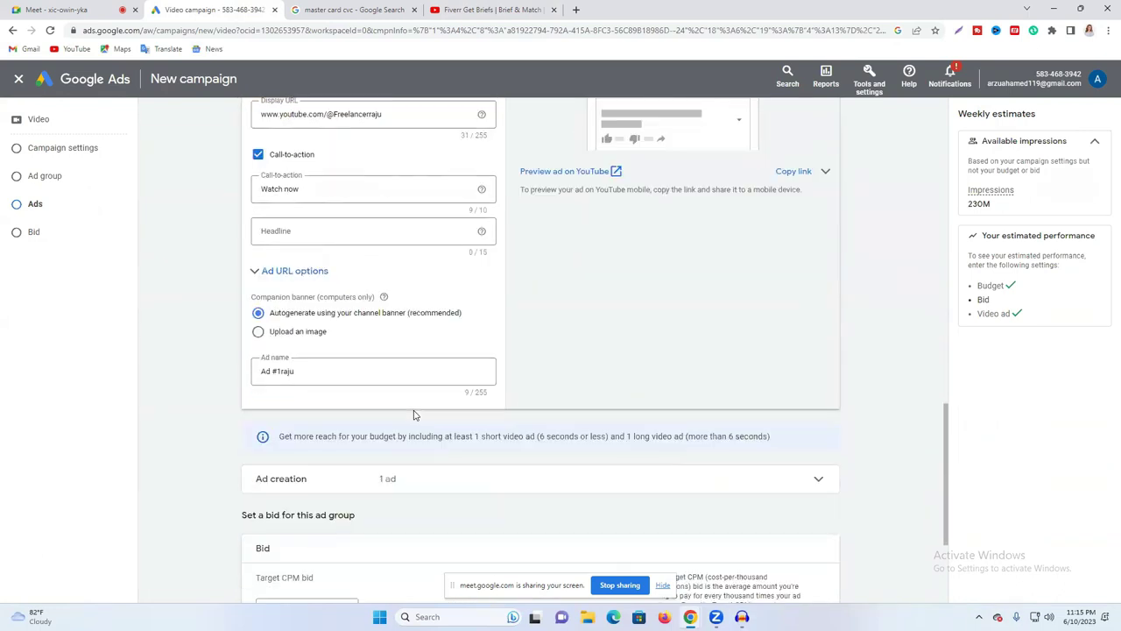
left_click_drag(347, 462, 375, 464)
left_click(307, 407)
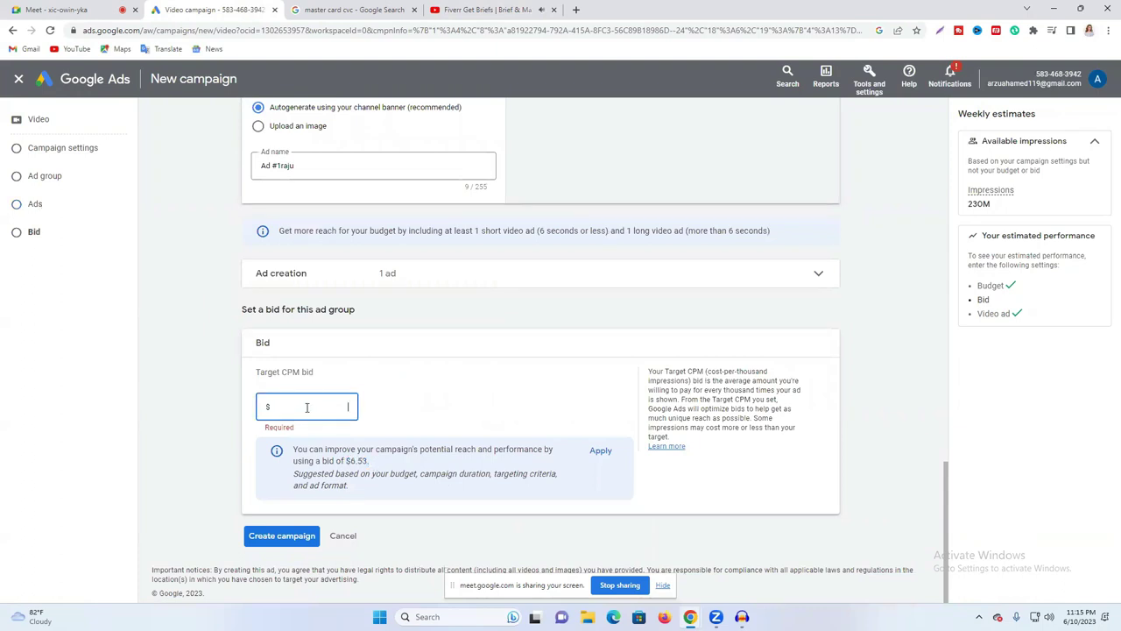
left_click(491, 10)
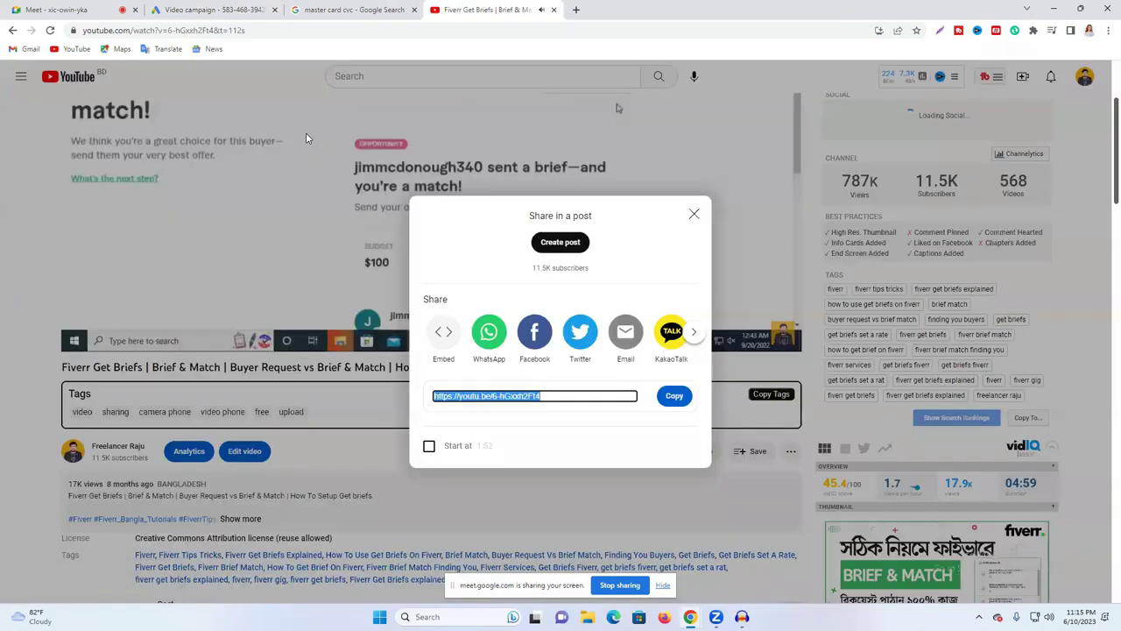
left_click(306, 132)
left_click(219, 10)
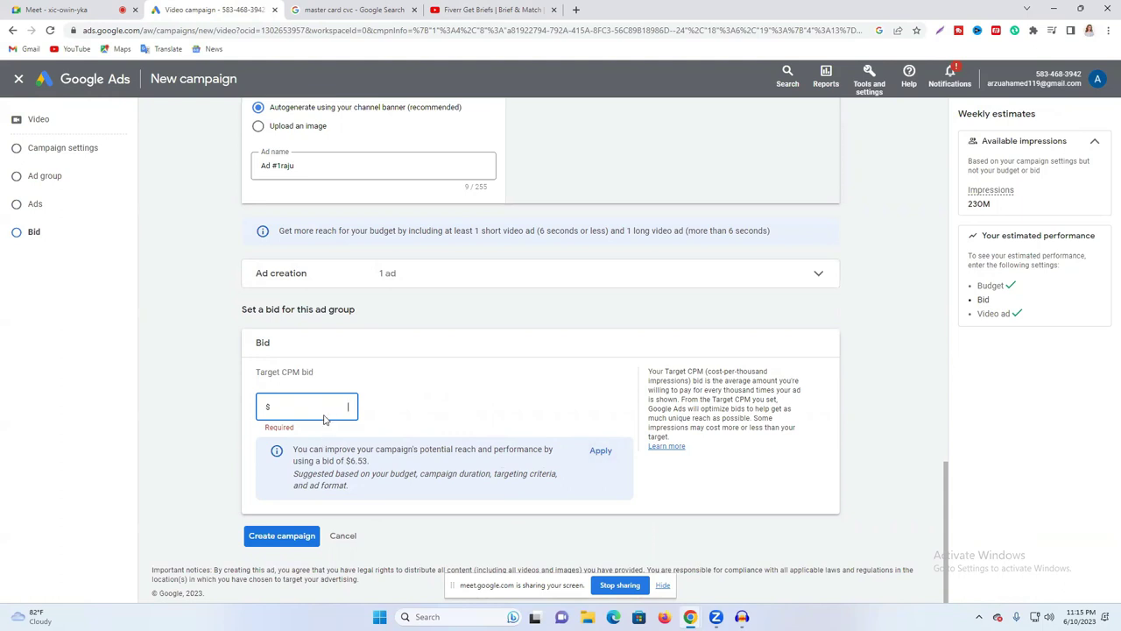
type("0.10")
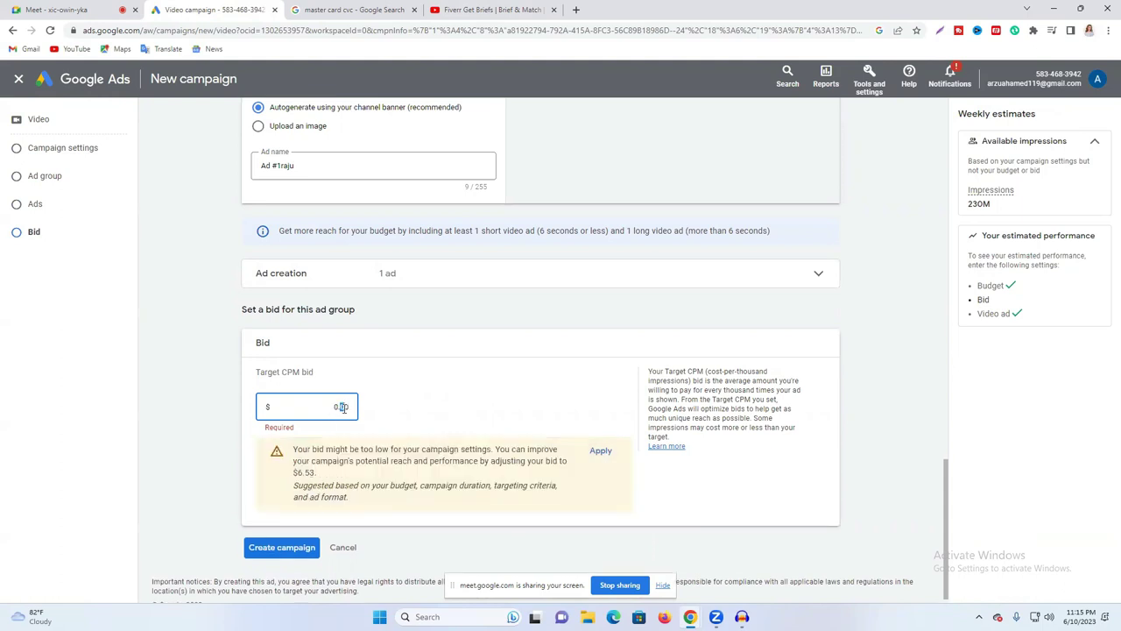
type("3")
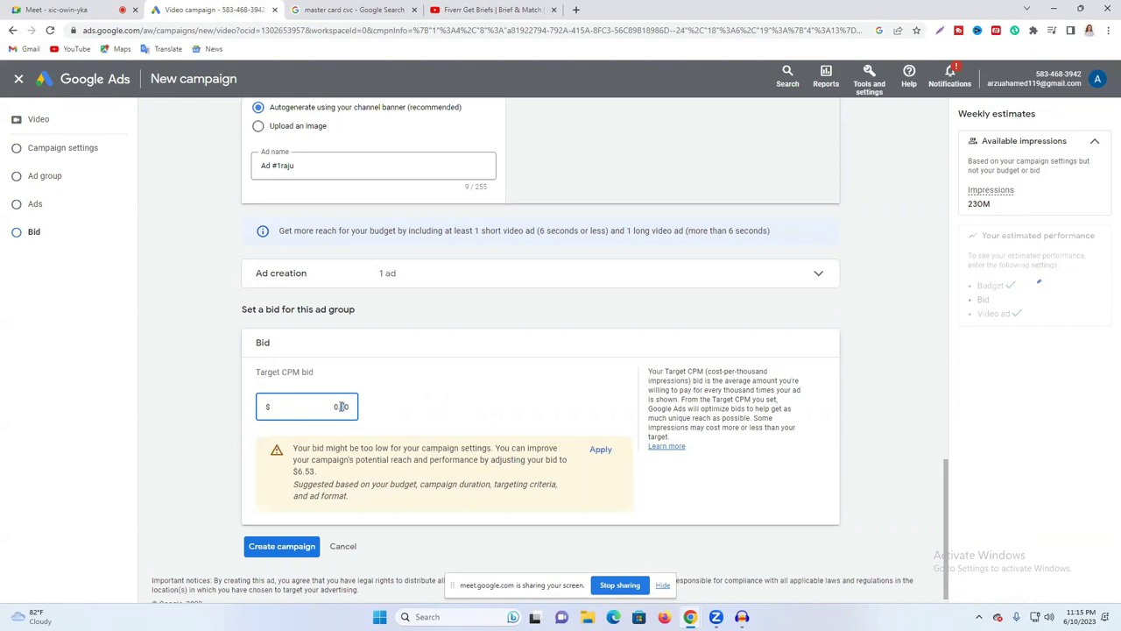
key("BackSpace")
type("4")
left_click(426, 409)
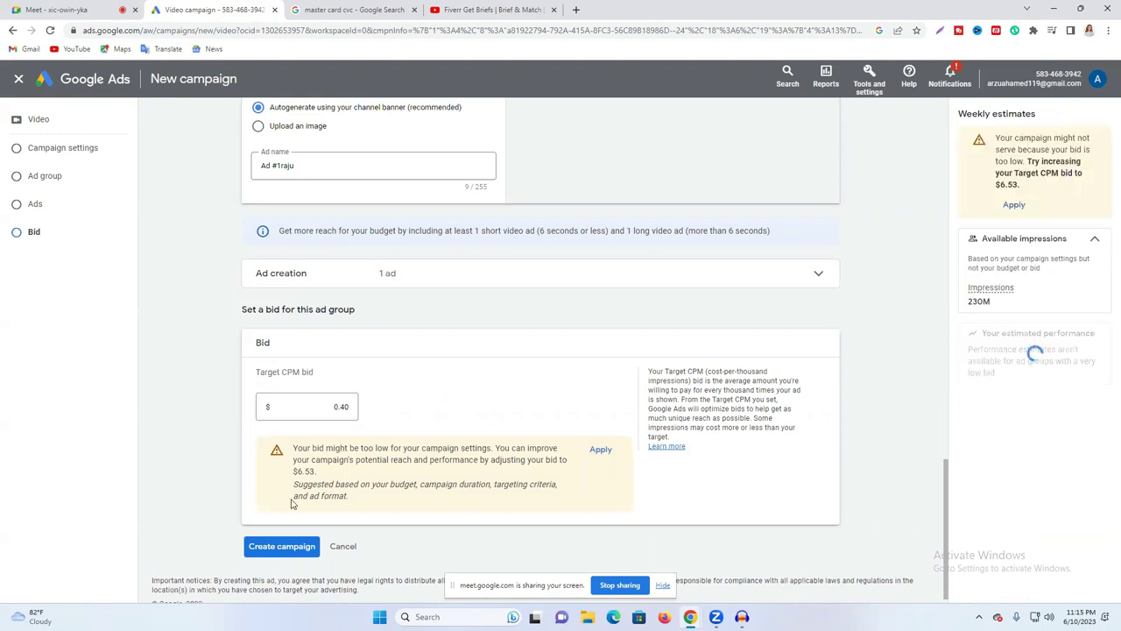
Step: Create the campaign, continue to its ad groups page, and go through and leave the introductory guide
left_click(289, 545)
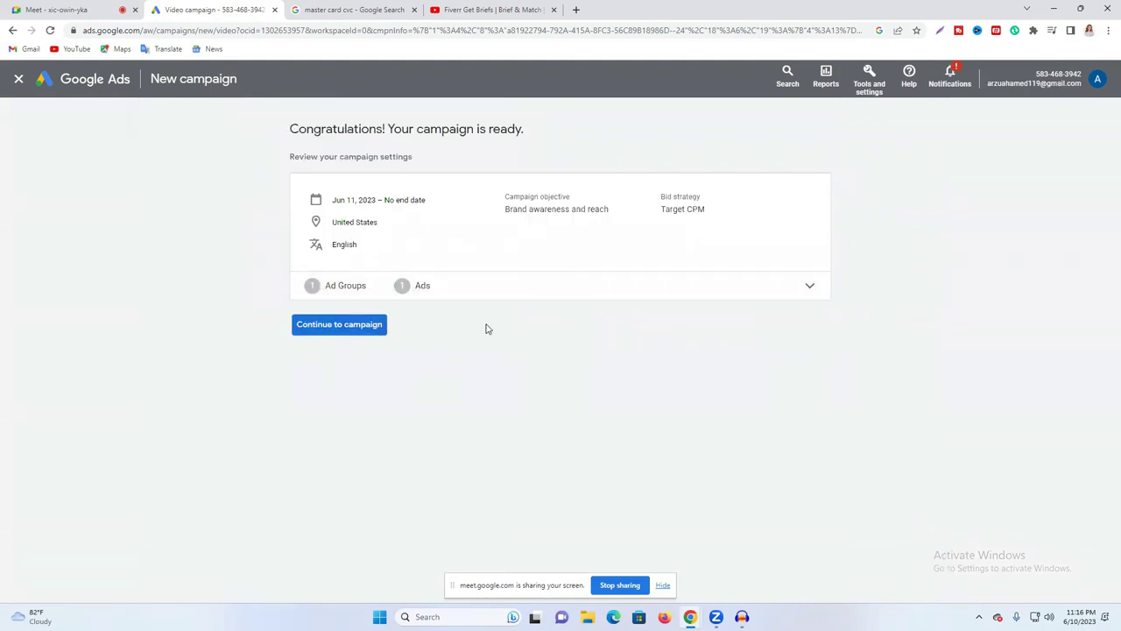
left_click(342, 326)
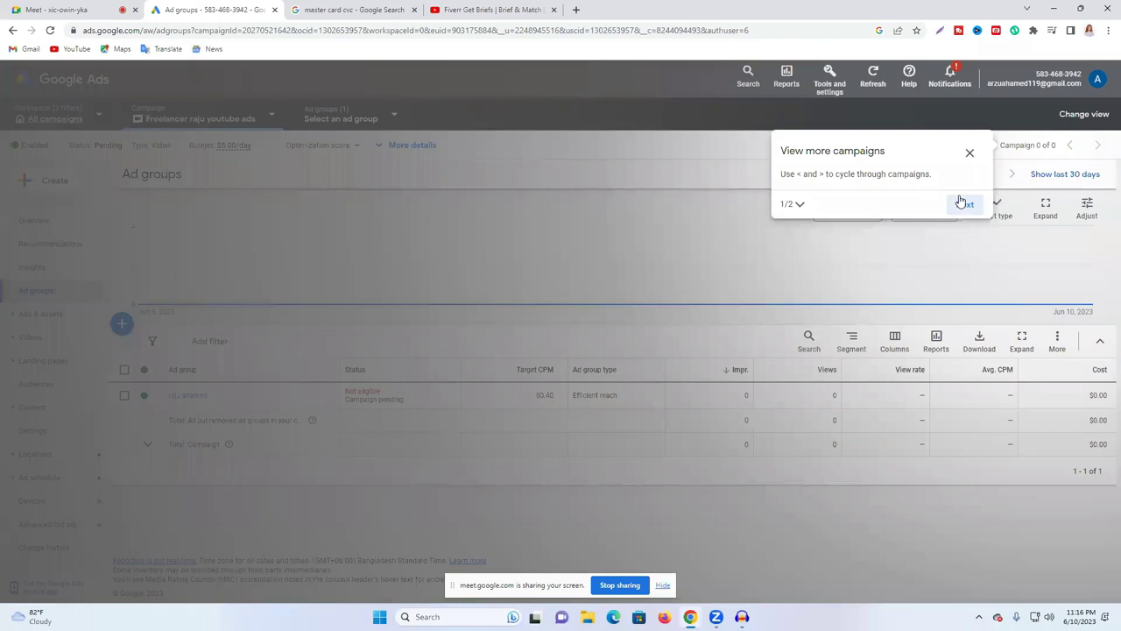
left_click(962, 203)
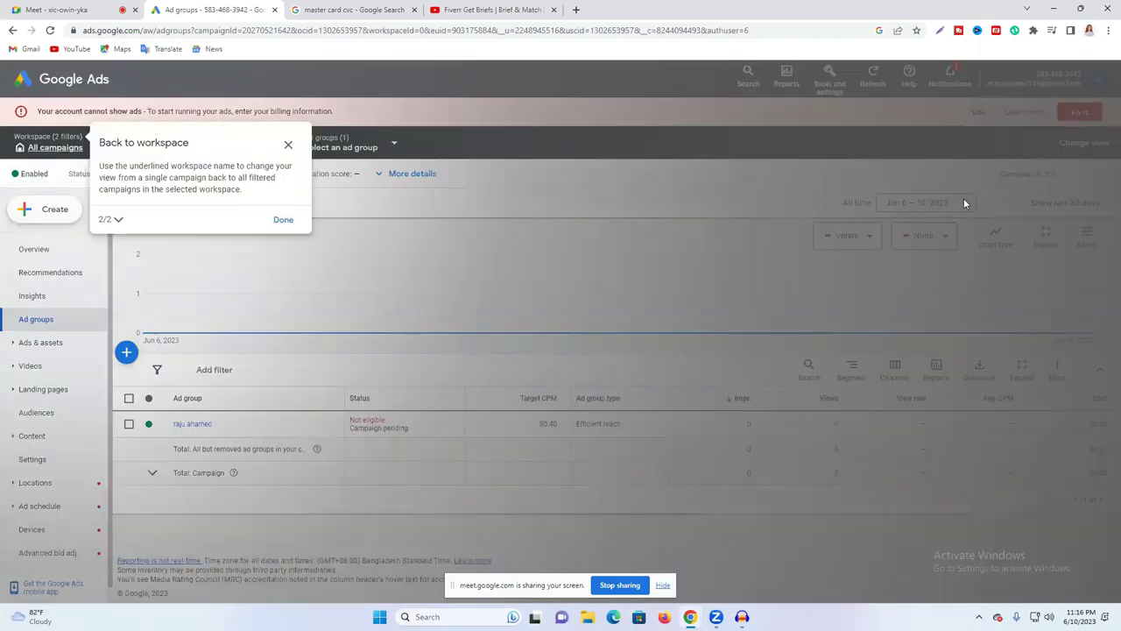
left_click(283, 220)
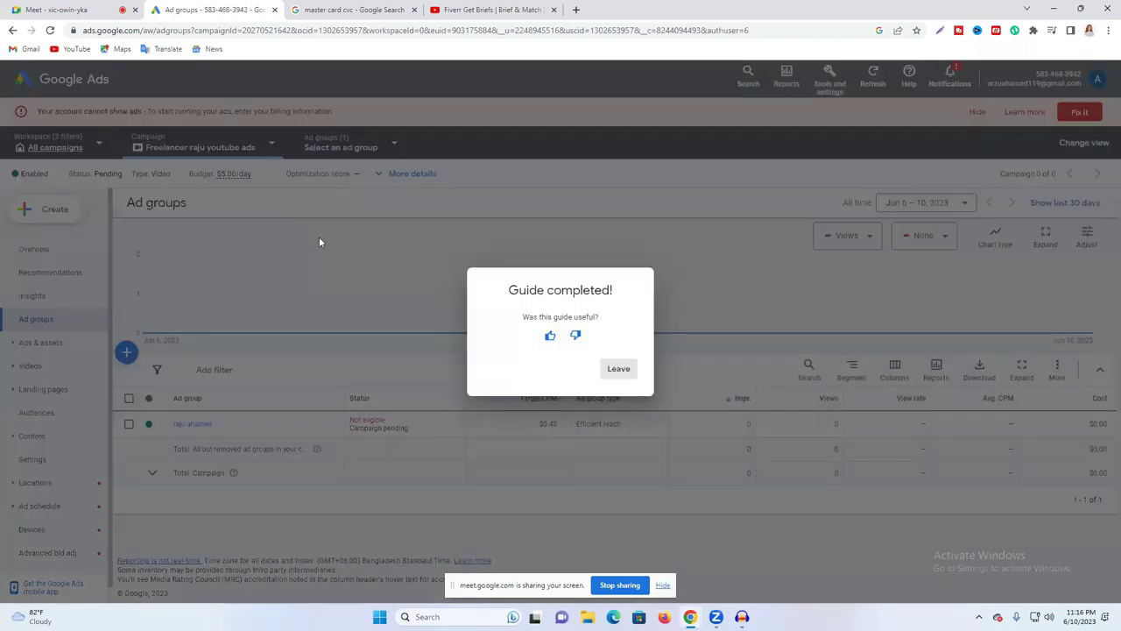
left_click(615, 369)
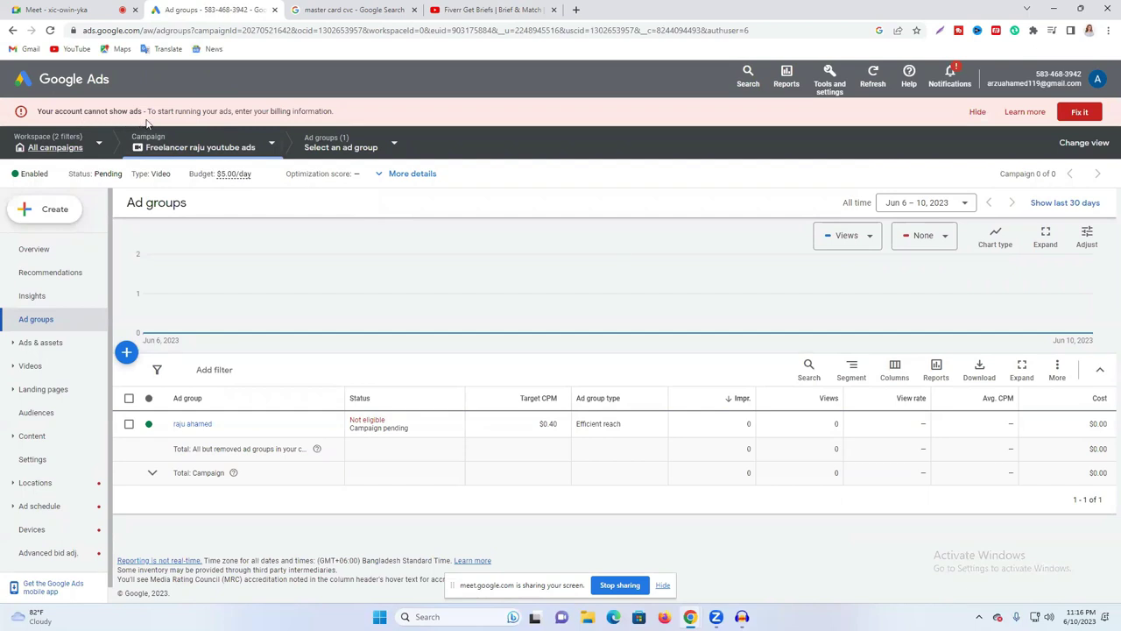
Step: Examine the account notice about entering billing information to start running ads
left_click_drag(343, 118, 232, 116)
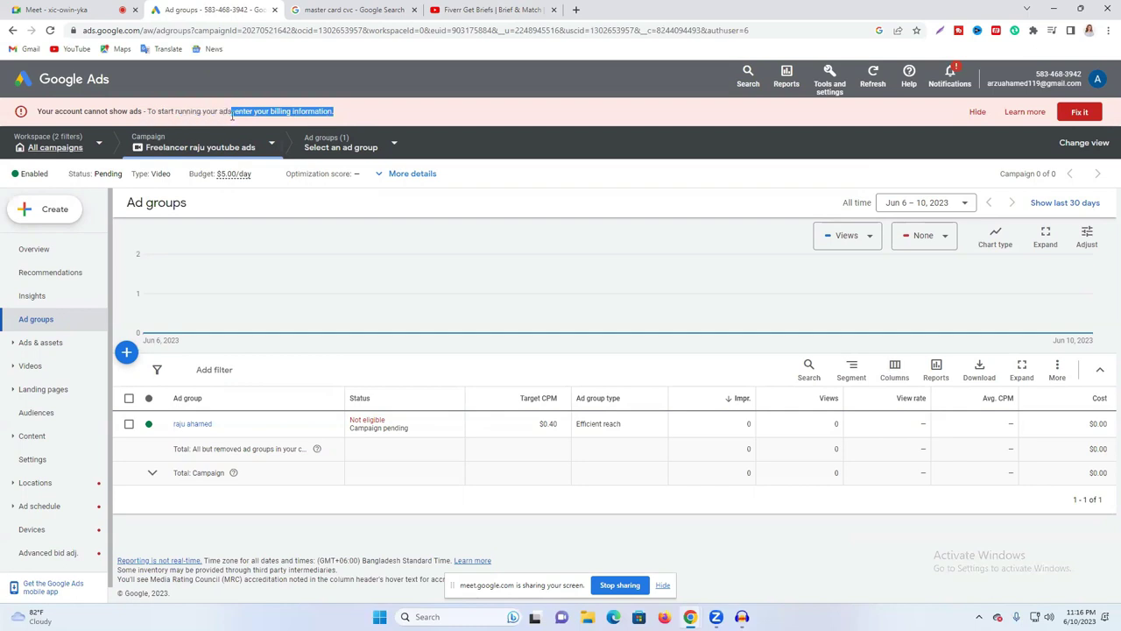
triple_click(289, 111)
left_click(357, 114)
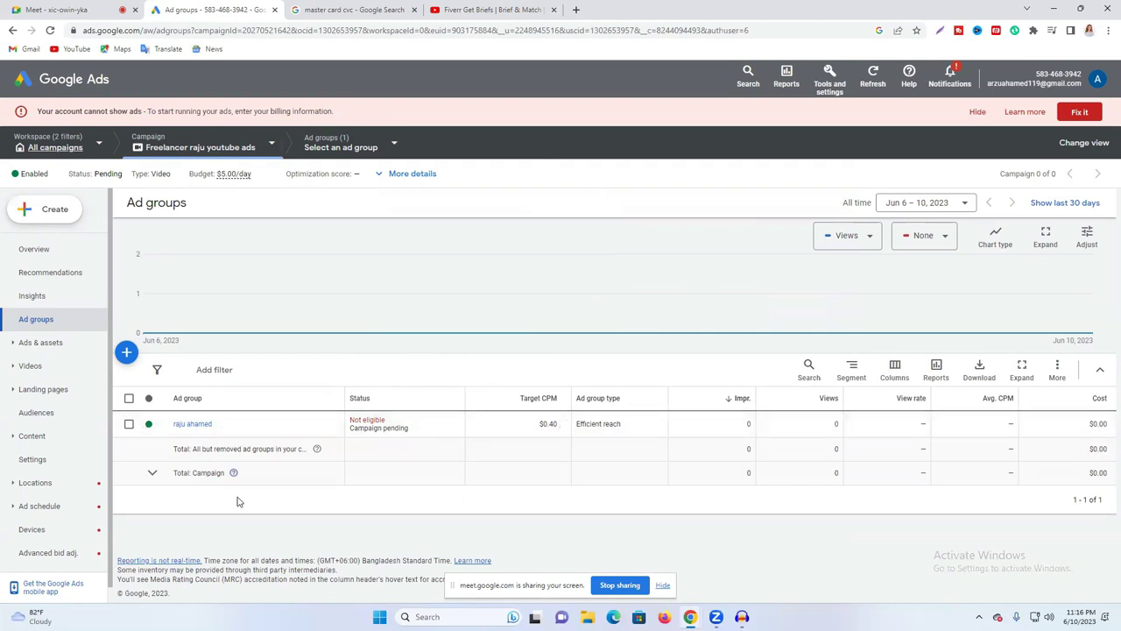
Step: Check the ad group's target CPM without changing it, and open the ad group to view its ads
left_click(151, 475)
left_click(224, 424)
left_click(231, 485)
left_click(562, 426)
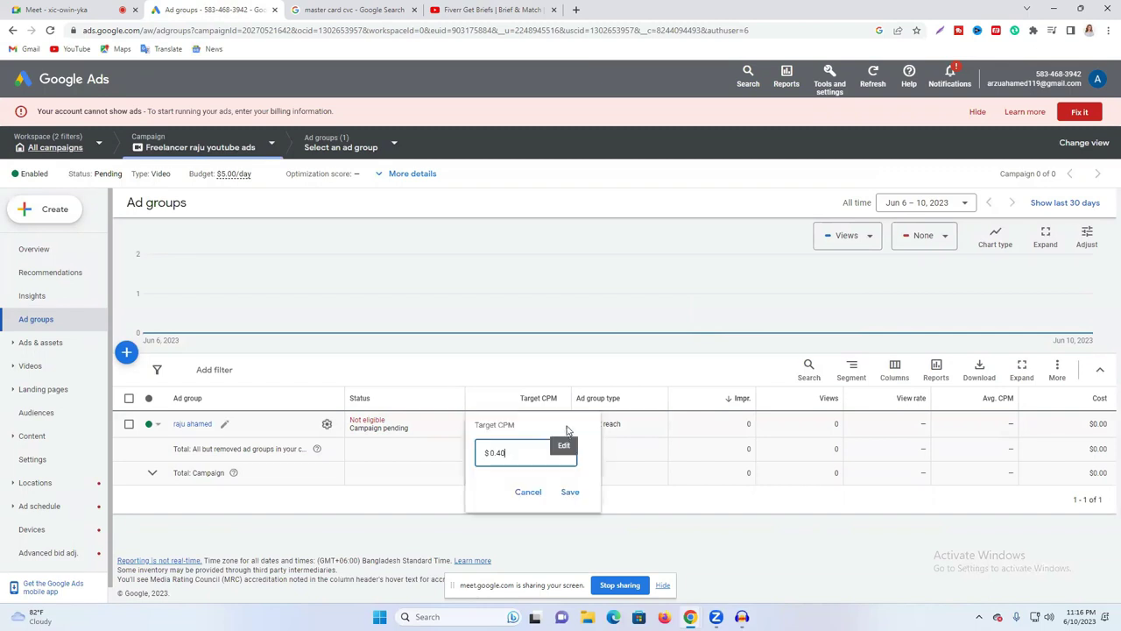
left_click(527, 491)
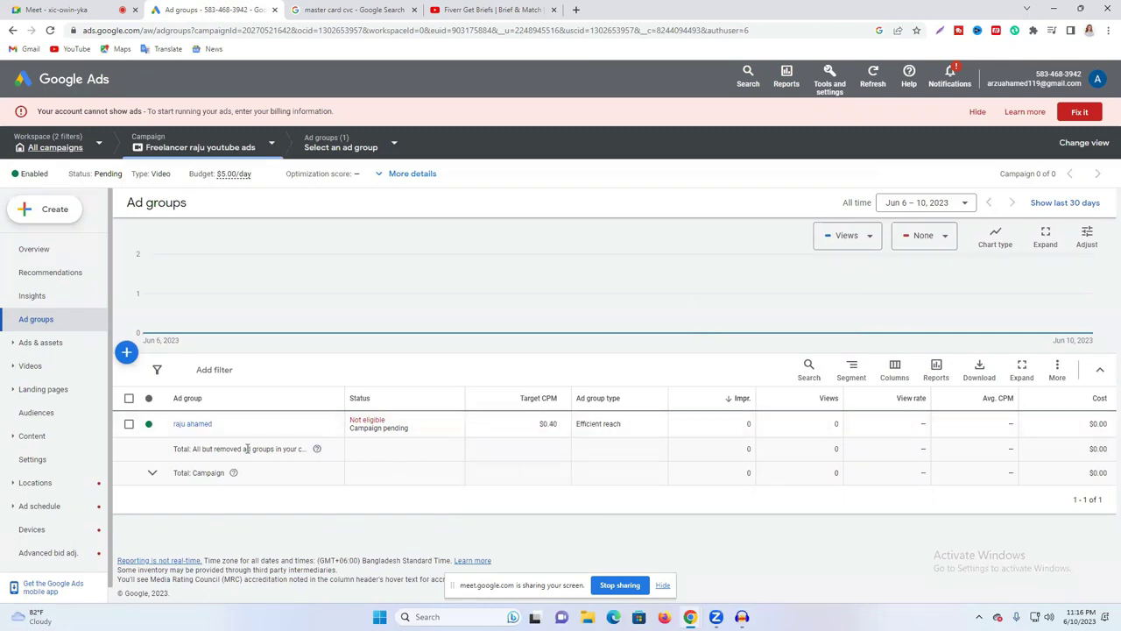
left_click(184, 424)
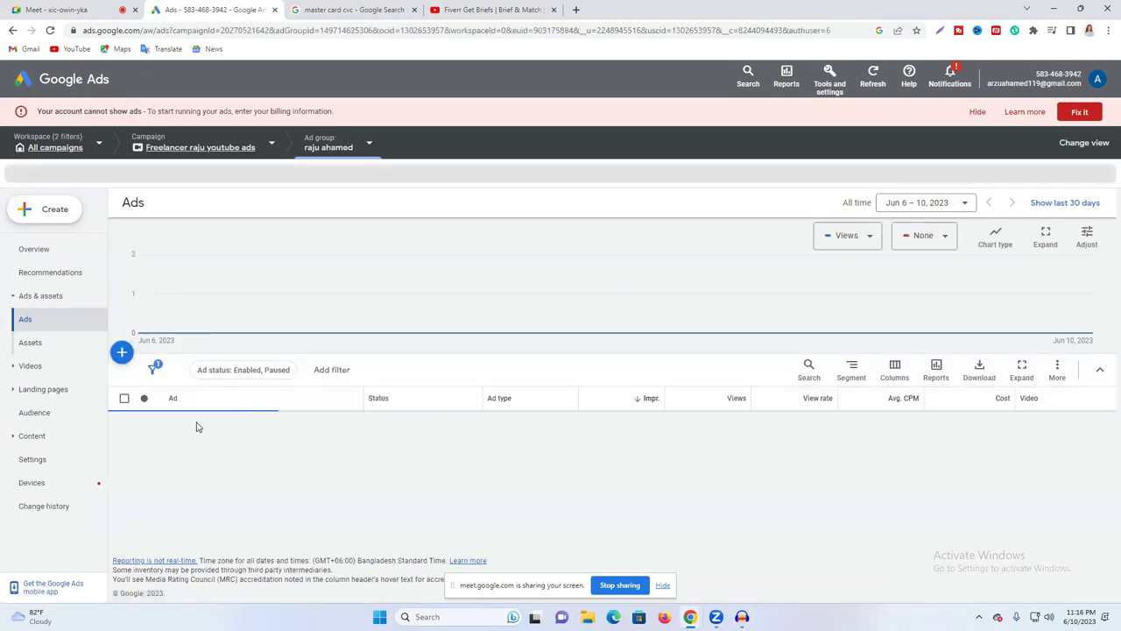
scroll(525, 429, "down", 1)
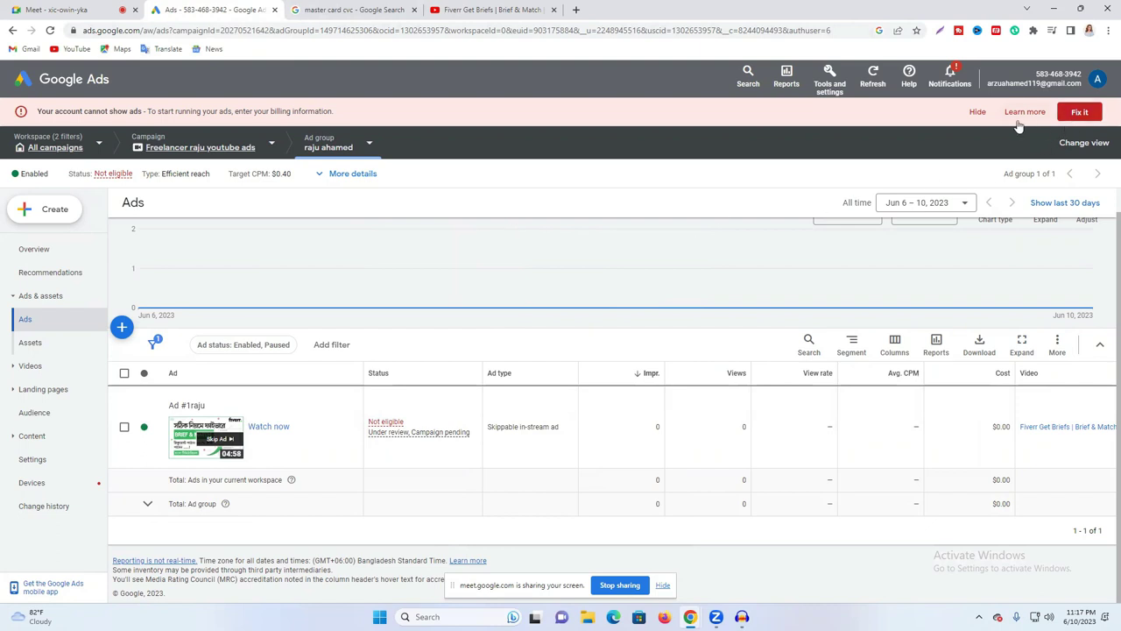
Step: Hide the billing notice and go up from the ad group to view the ads of the whole campaign
left_click(978, 111)
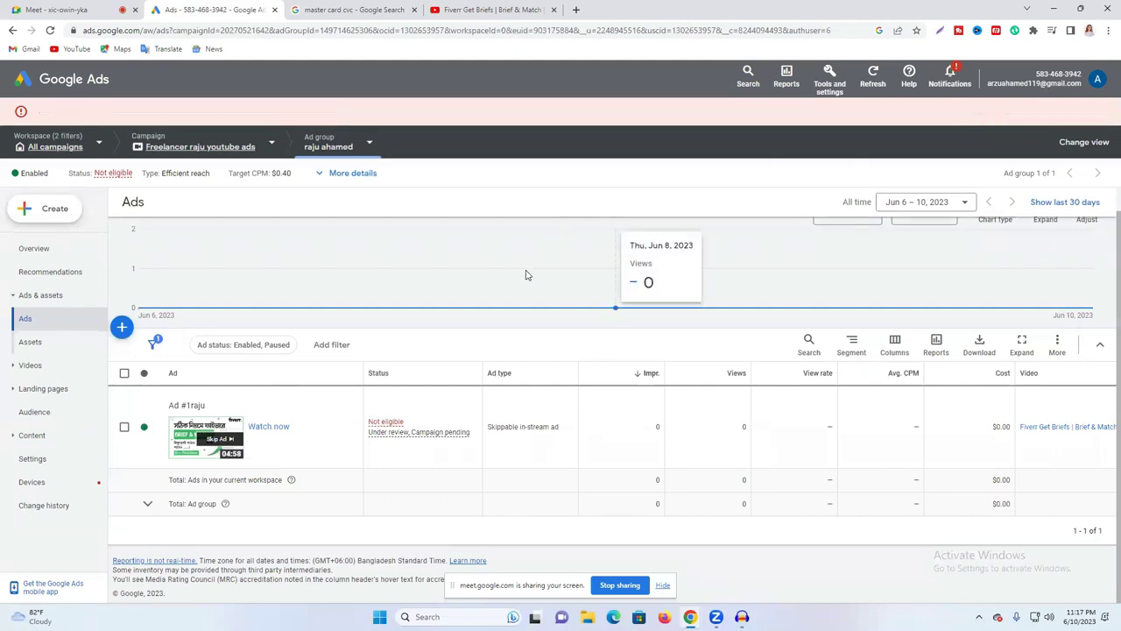
scroll(613, 289, "up", 1)
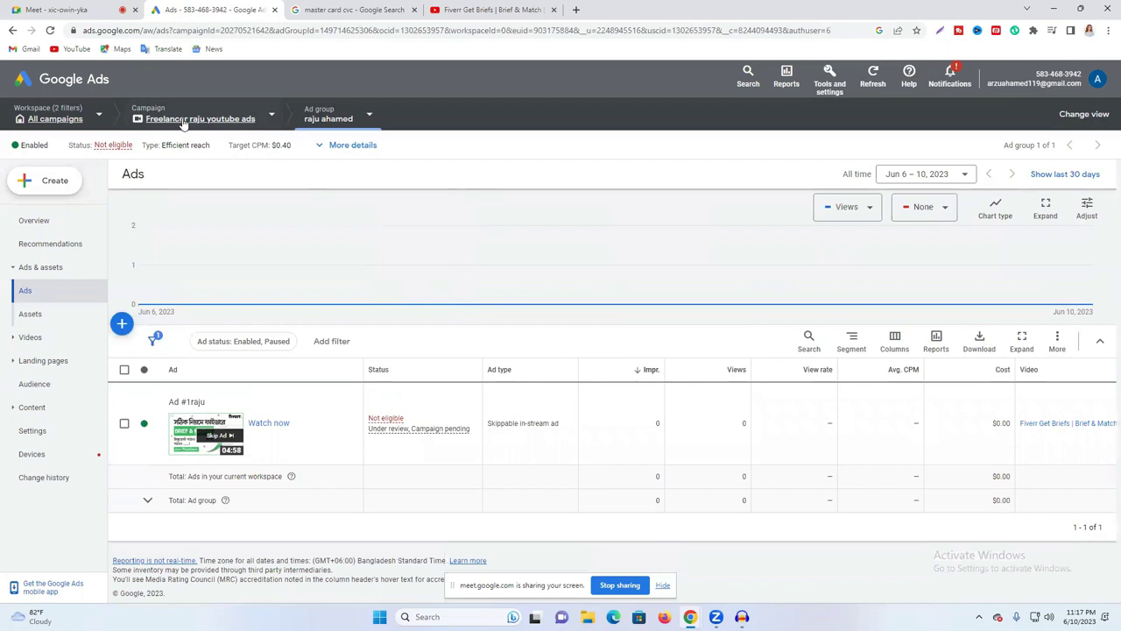
left_click(182, 120)
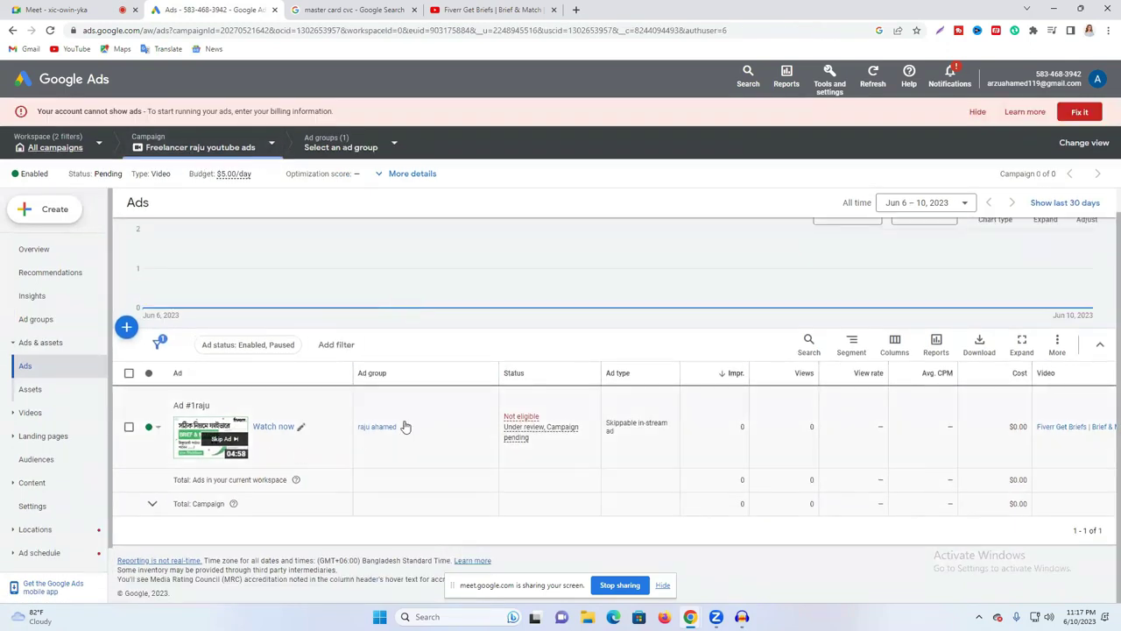
scroll(211, 415, "up", 1)
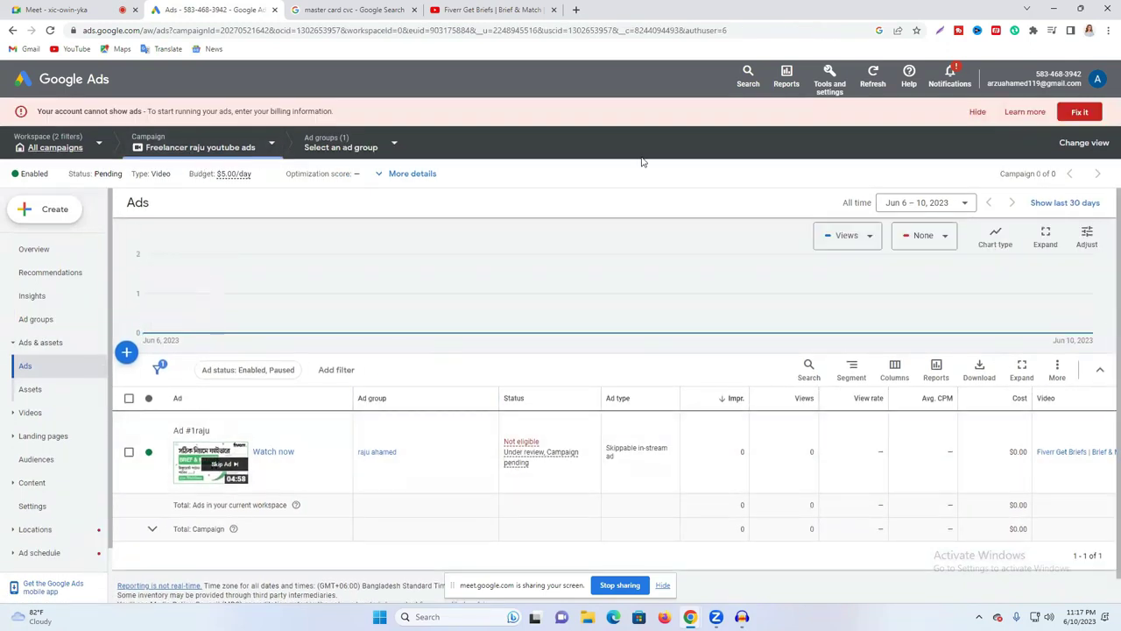
left_click(978, 113)
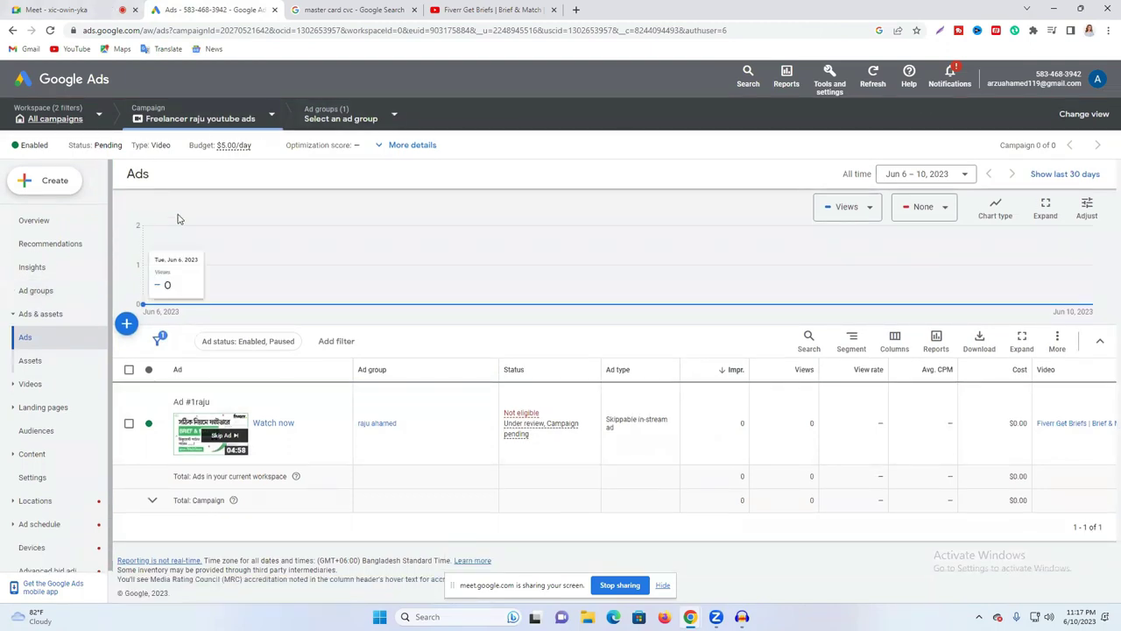
Step: In the all-campaigns overview, dismiss the Google Marketing Live 2023 card and check which conversion actions can be tracked
left_click(64, 129)
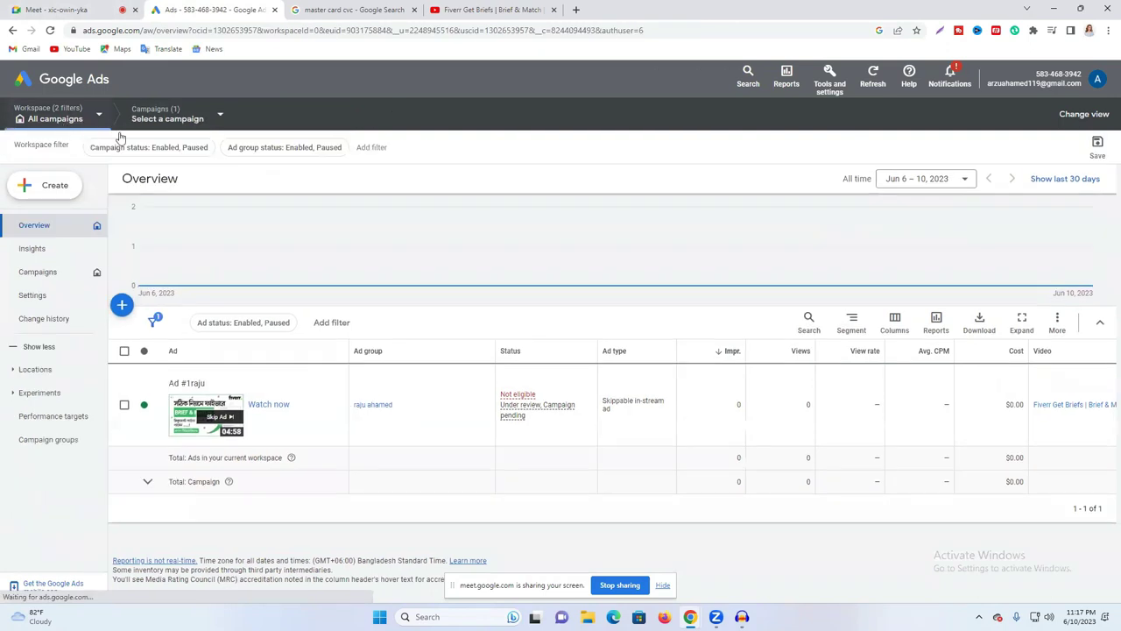
scroll(651, 357, "down", 1)
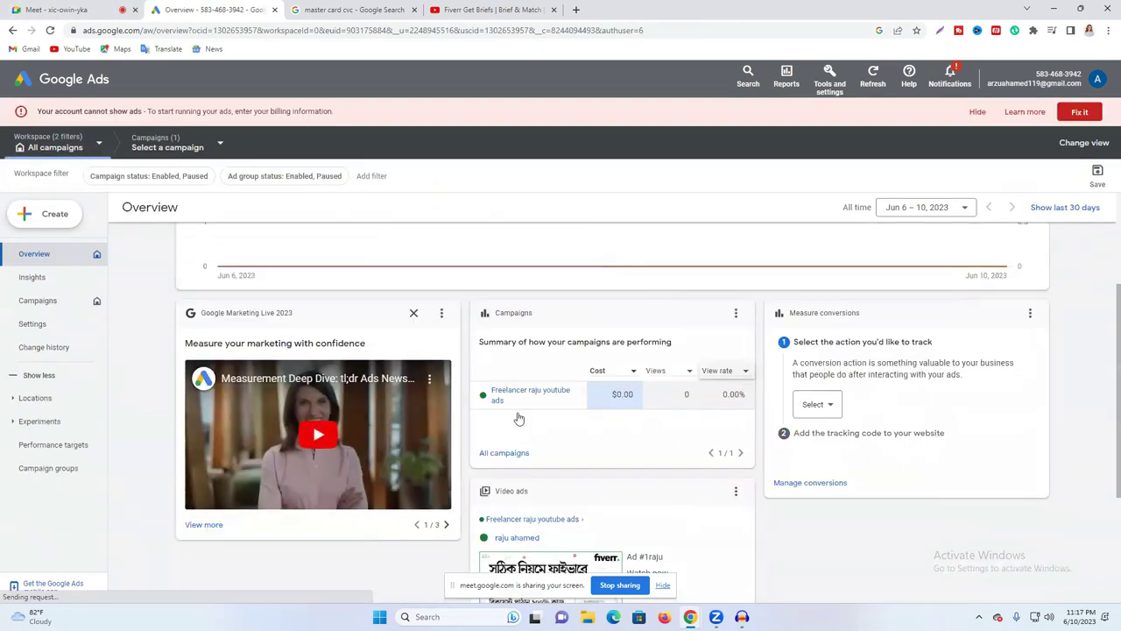
left_click(418, 315)
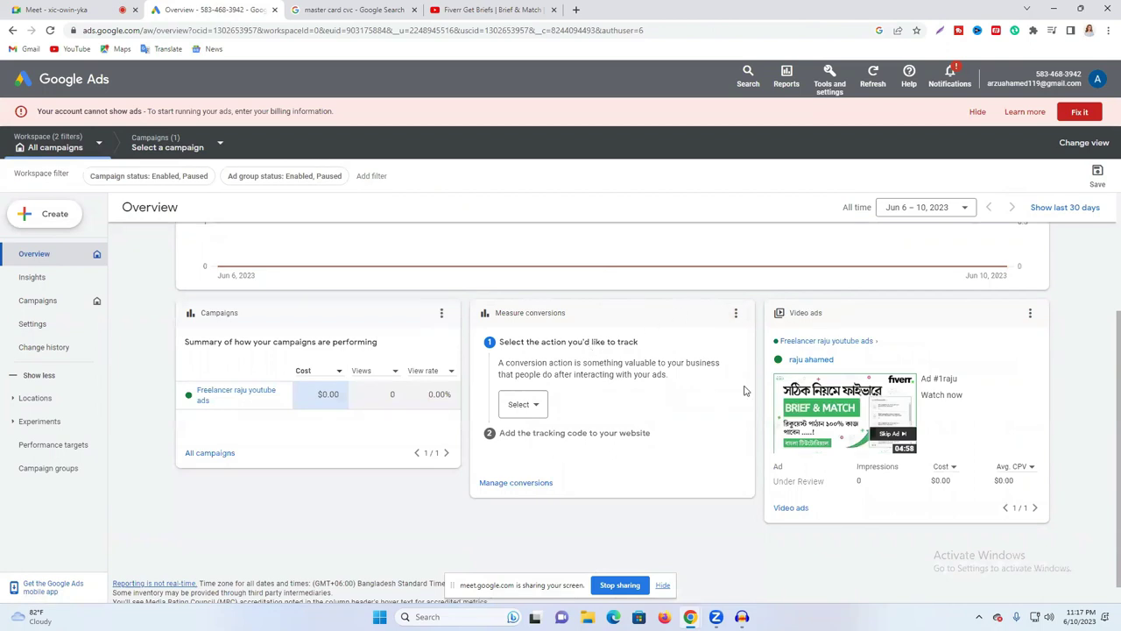
left_click(529, 406)
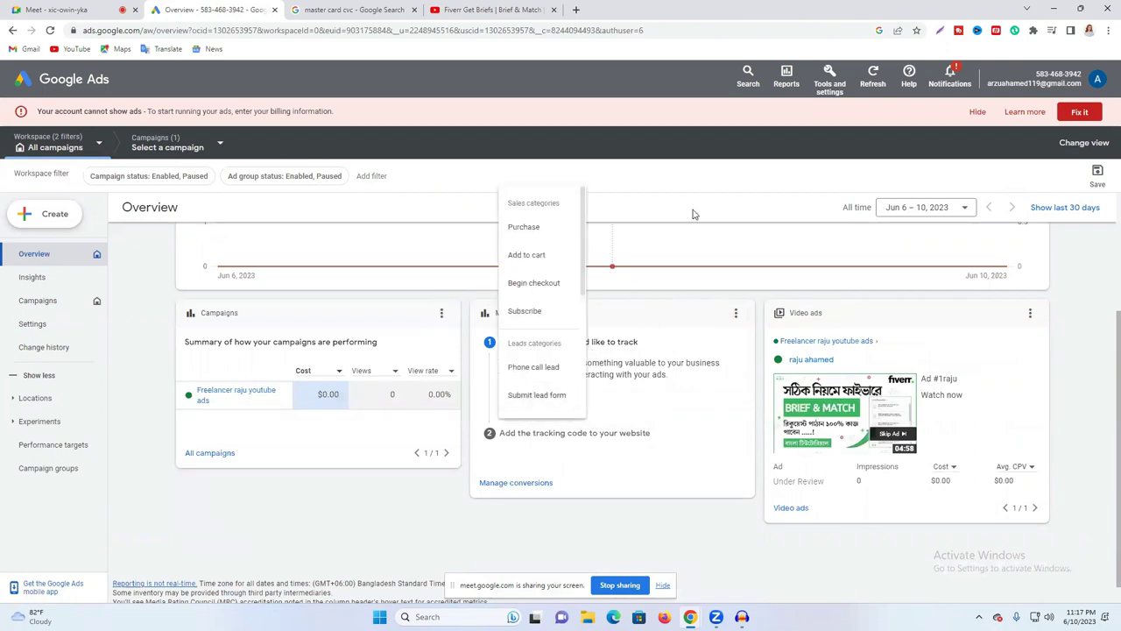
left_click(703, 256)
scroll(701, 262, "up", 2)
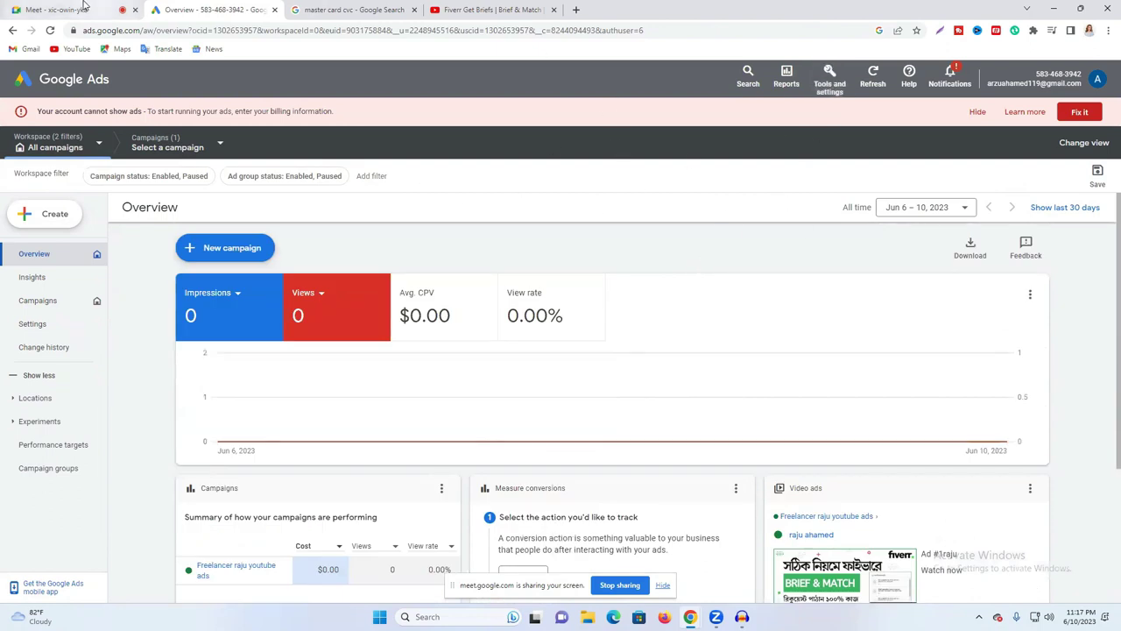
Step: Switch to the Google Meet call and look through its list of participants, closing the list when done
left_click(130, 9)
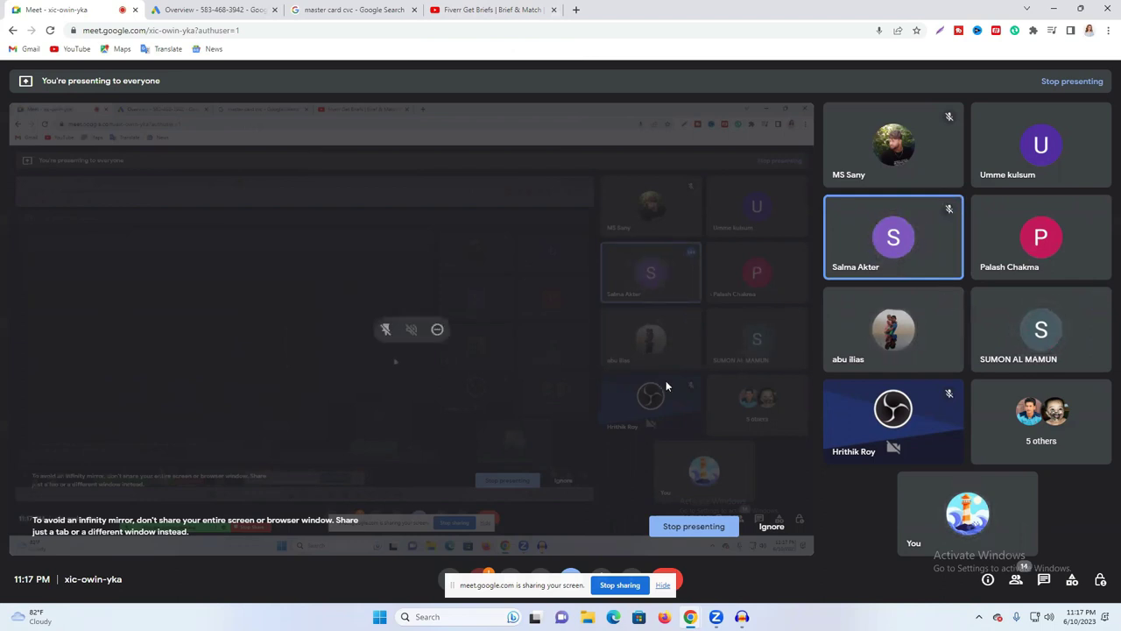
mouse_move(901, 451)
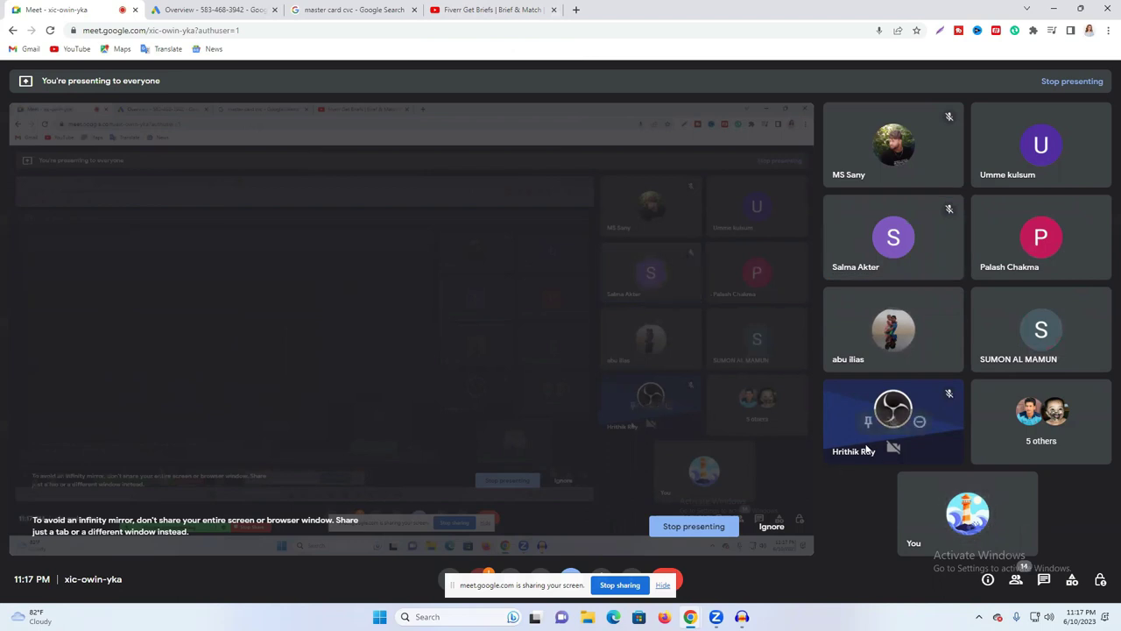
mouse_move(1024, 324)
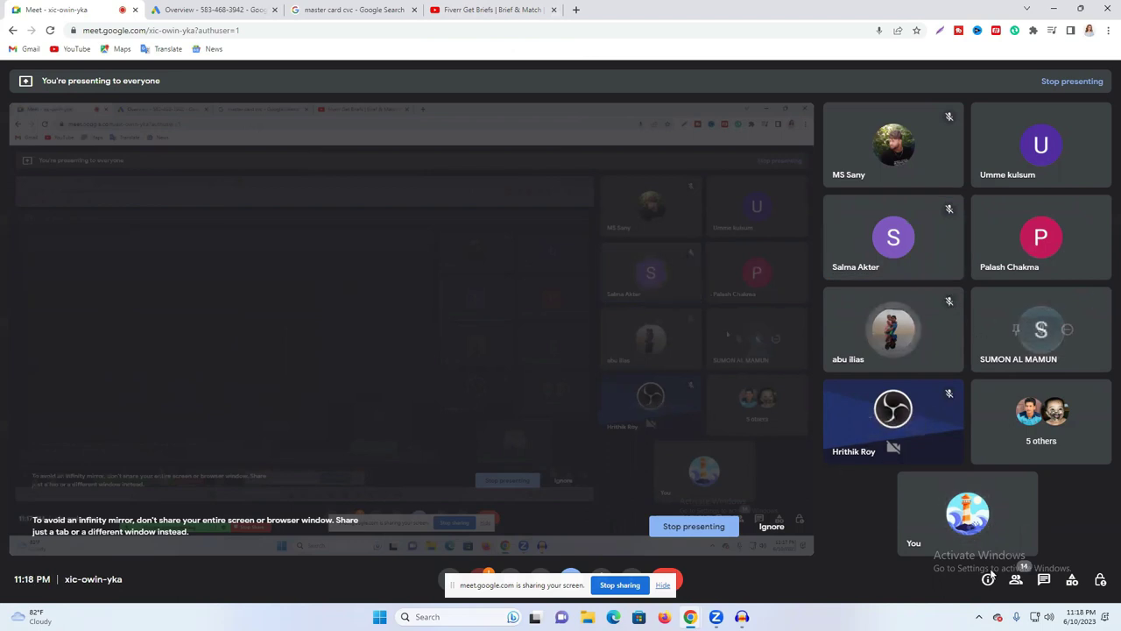
left_click(1016, 579)
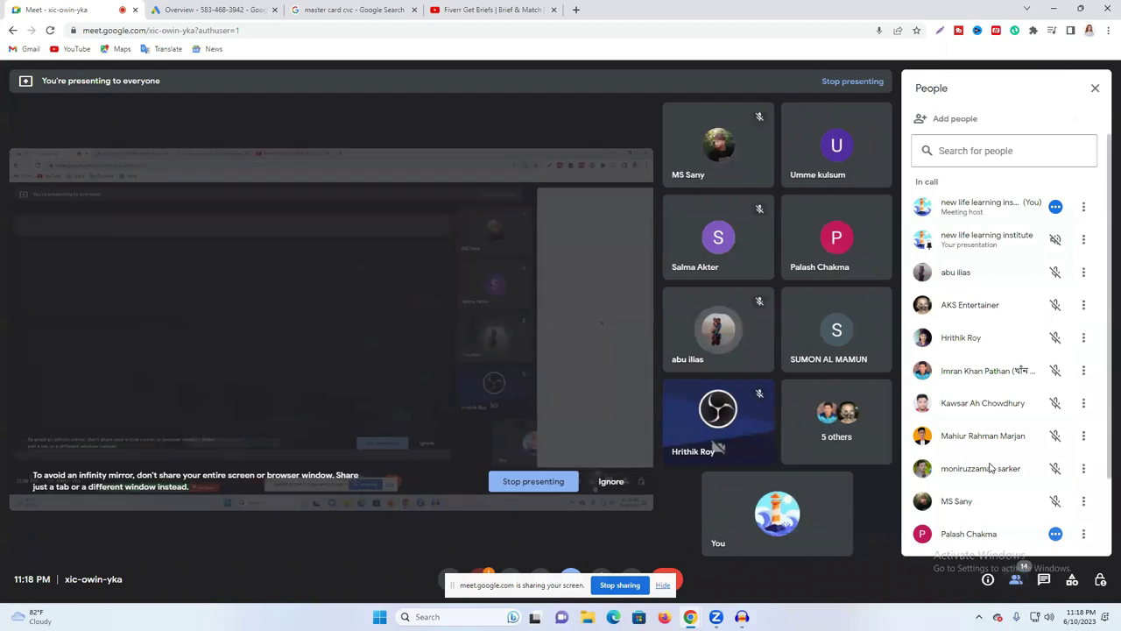
scroll(990, 469, "down", 2)
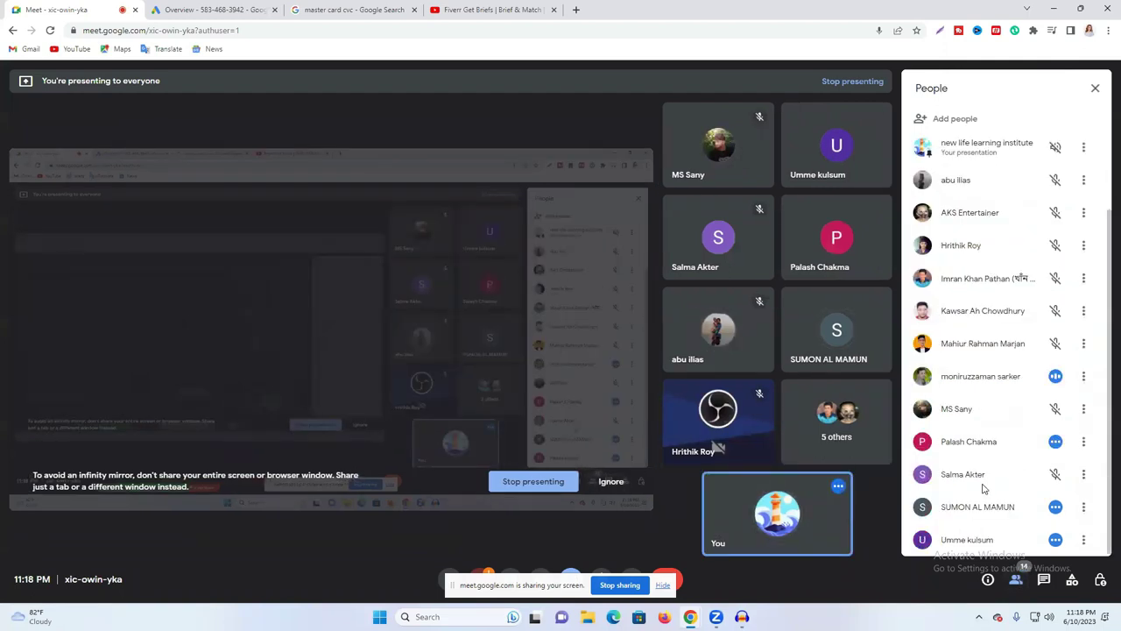
left_click(1095, 87)
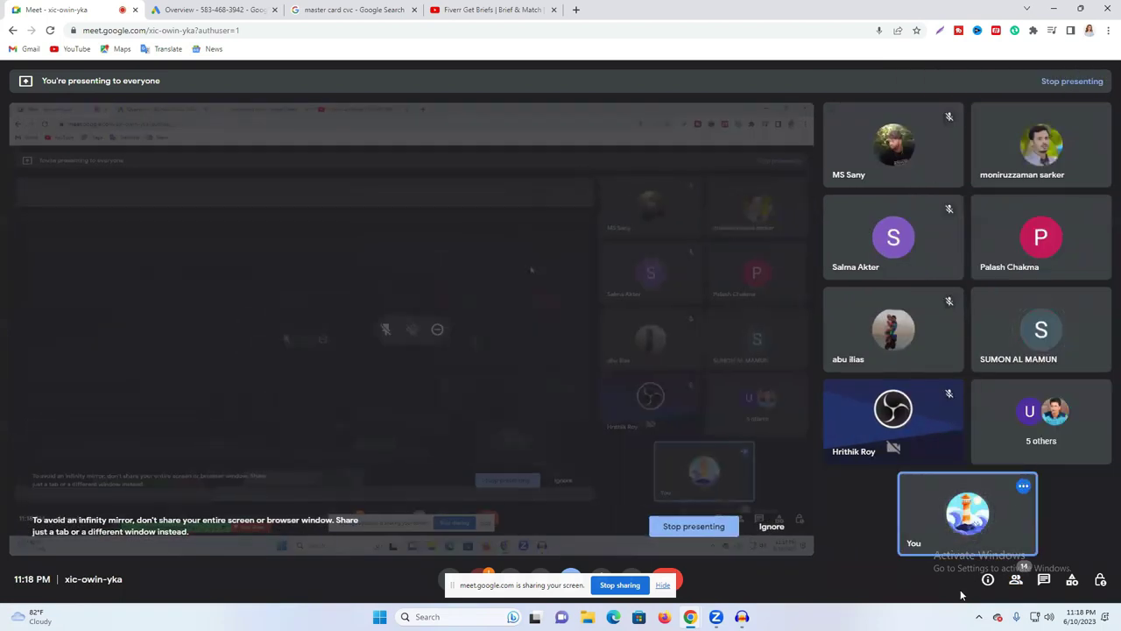
left_click(1015, 583)
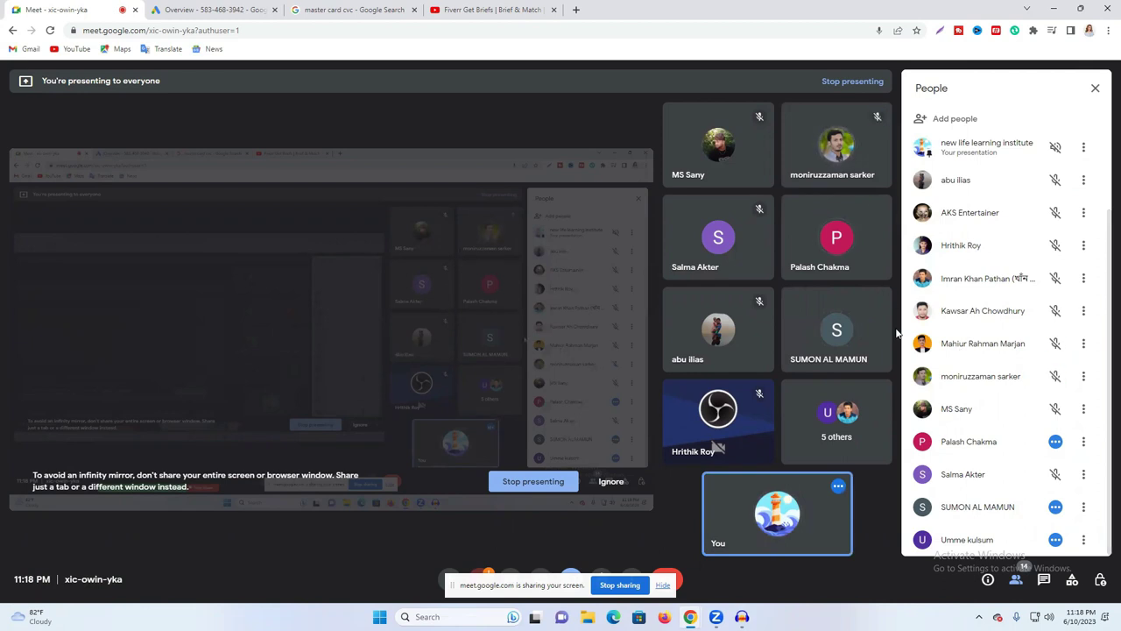
left_click(1095, 88)
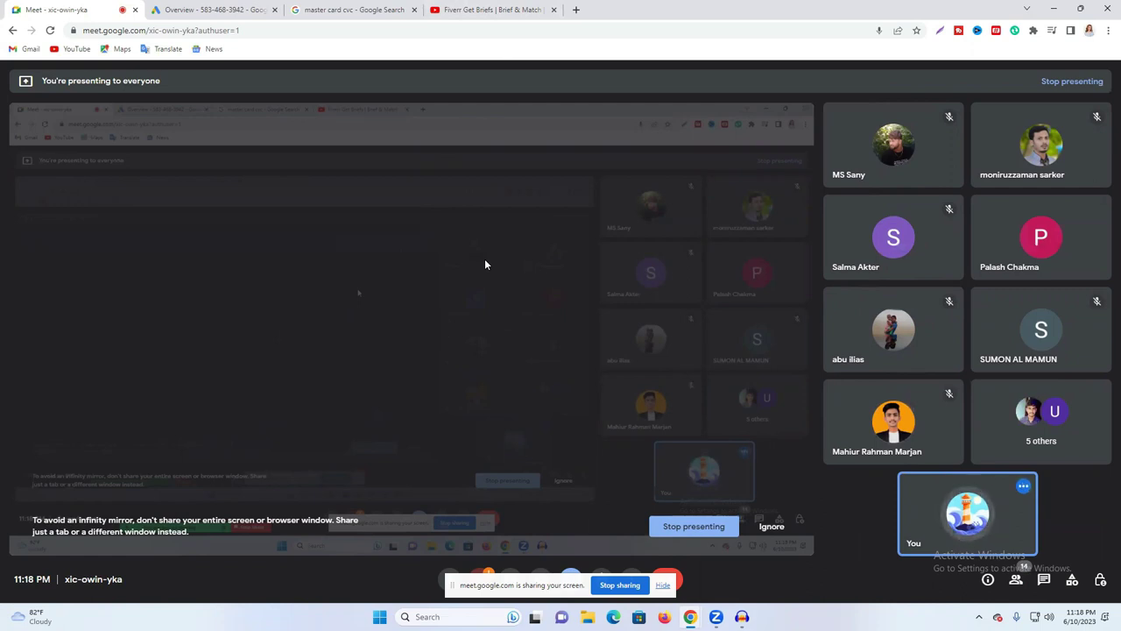
Step: Switch to the YouTube video page and begin a new YouTube search
left_click(491, 10)
left_click(349, 77)
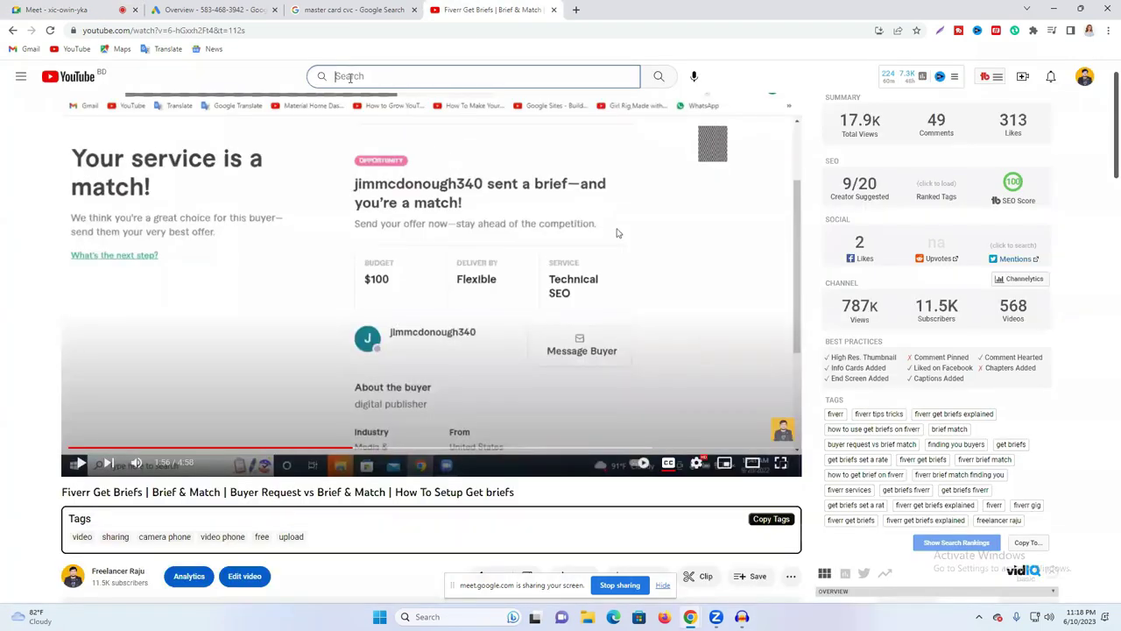